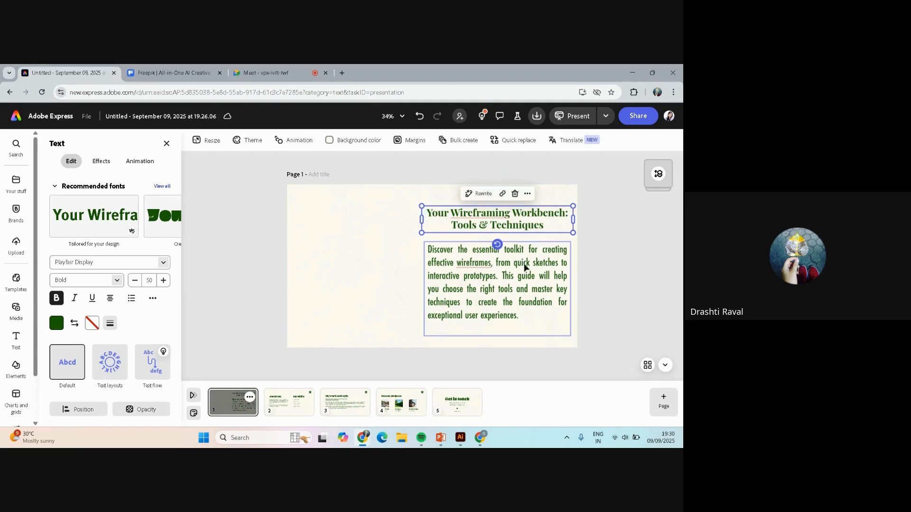
Step: Left-align the body paragraph on page 1 and fill its text with the dark blue swatch from the Cremar palette
left_click(521, 262)
left_click(110, 298)
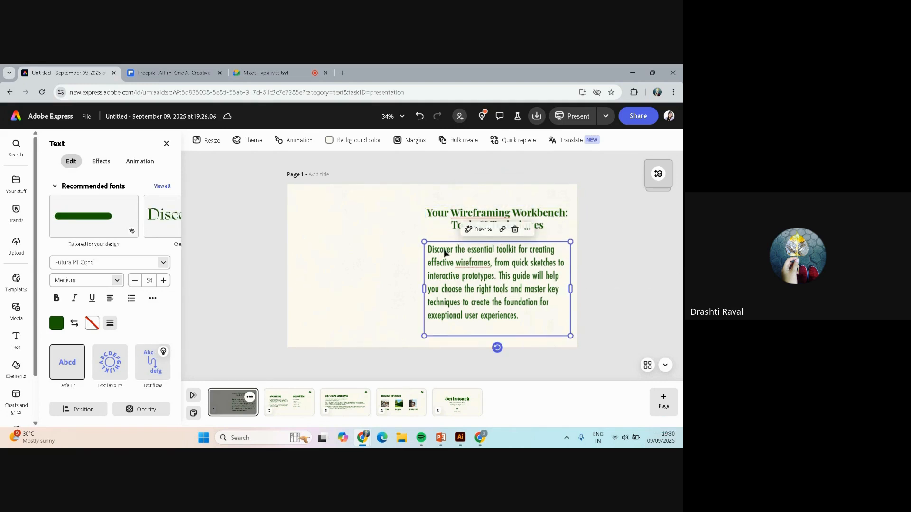
left_click(55, 324)
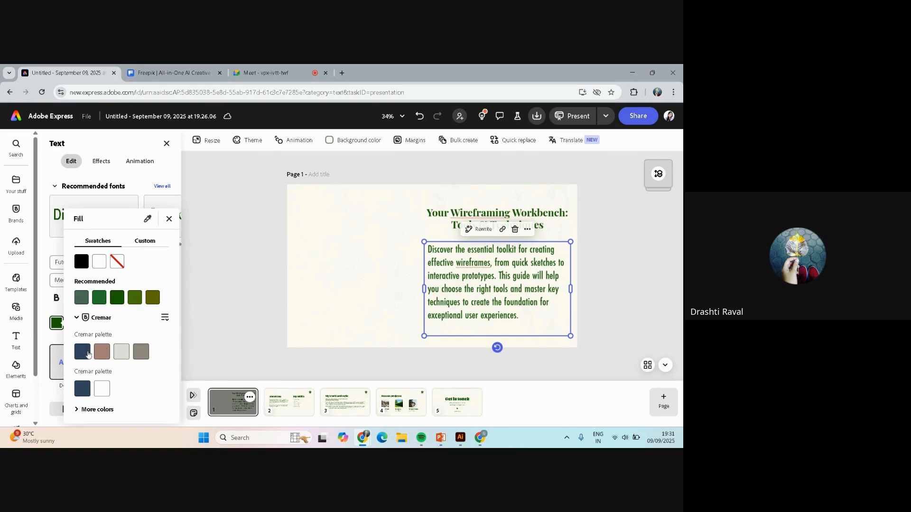
left_click(84, 357)
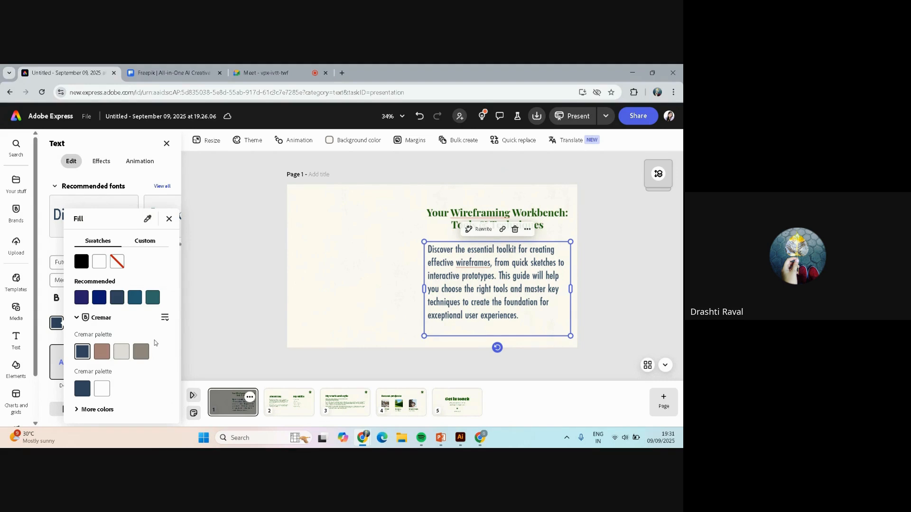
Step: Fill the "Your Wireframing Workbench: Tools & Techniques" heading with the dark blue swatch from the Cremar palette
left_click(474, 213)
left_click(474, 213)
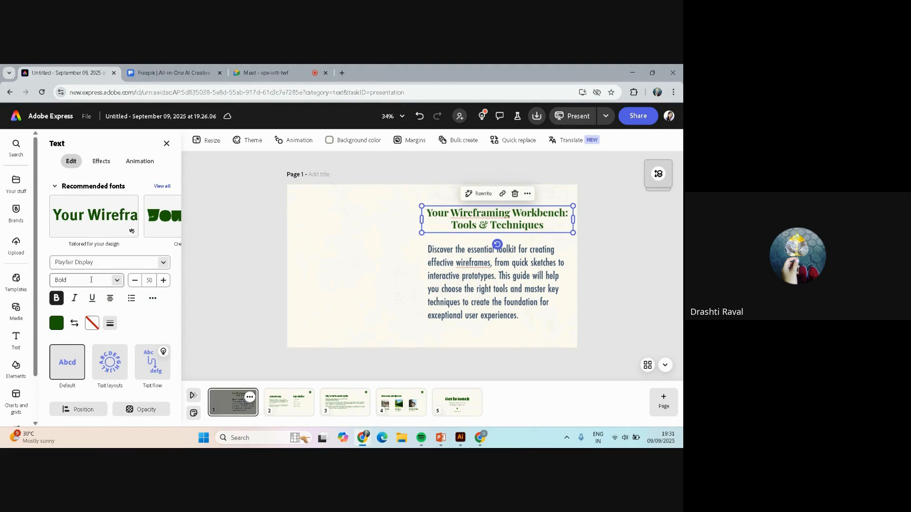
left_click(57, 323)
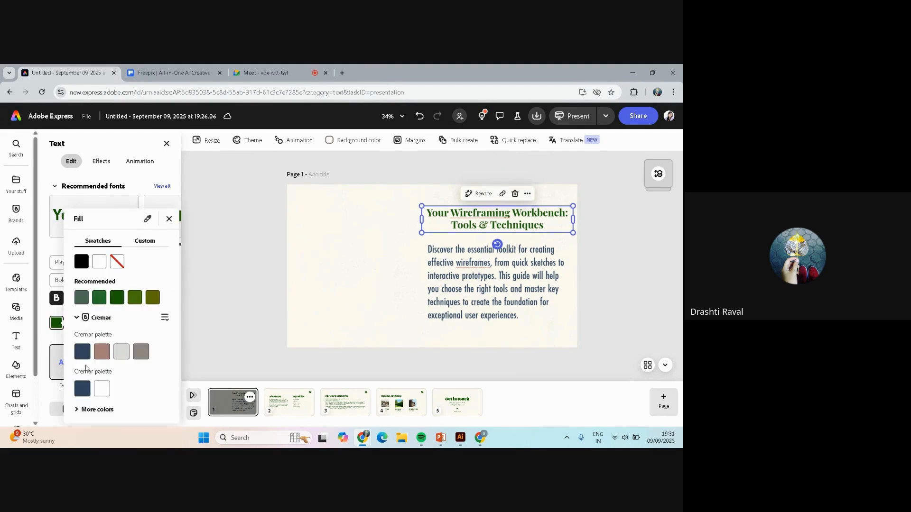
left_click(82, 351)
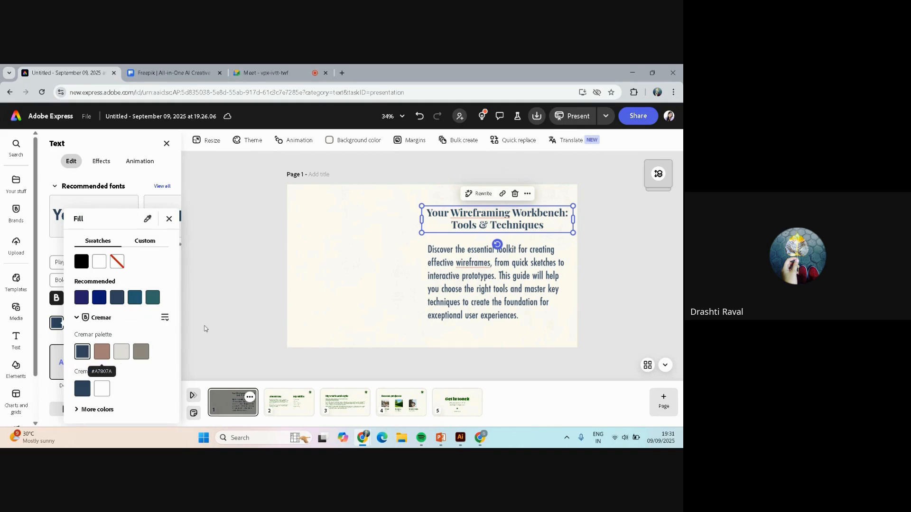
left_click(457, 254)
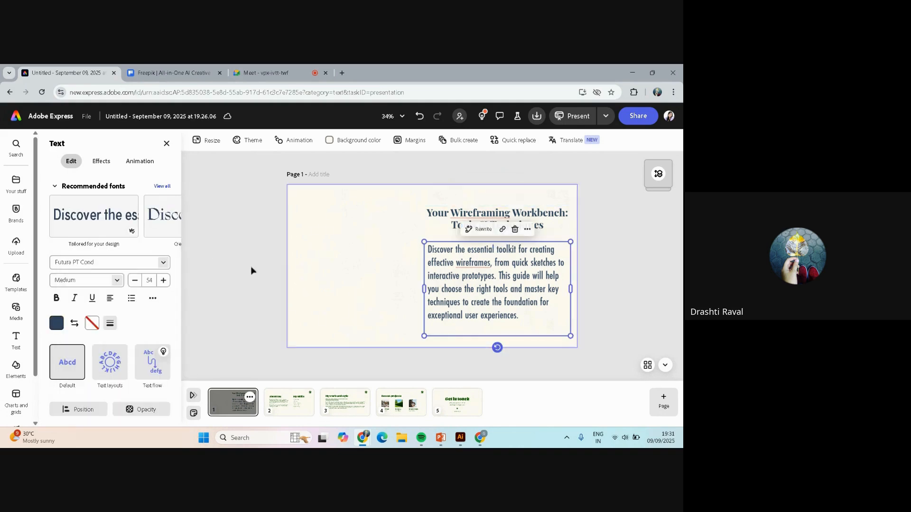
left_click(57, 324)
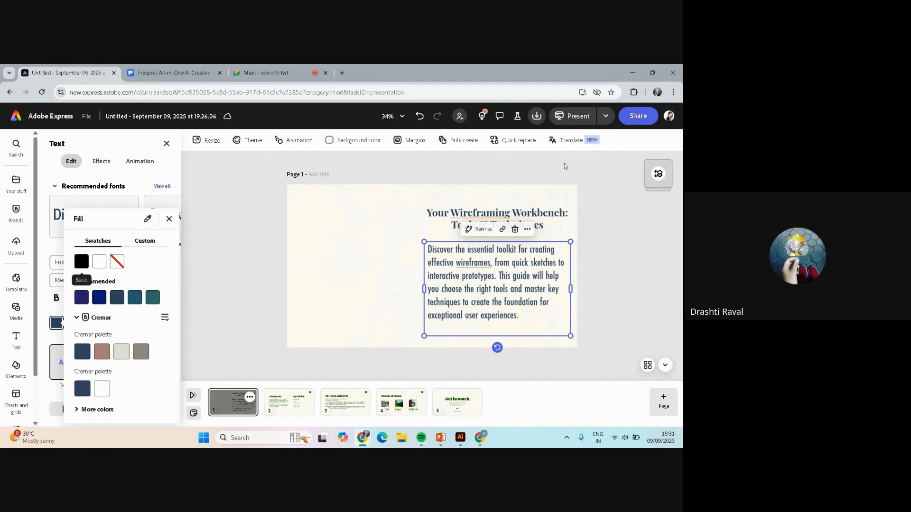
Step: Set the page 1 heading's font style to Black and widen its text box slightly so the title fits on two lines
left_click(518, 216)
left_click(517, 215)
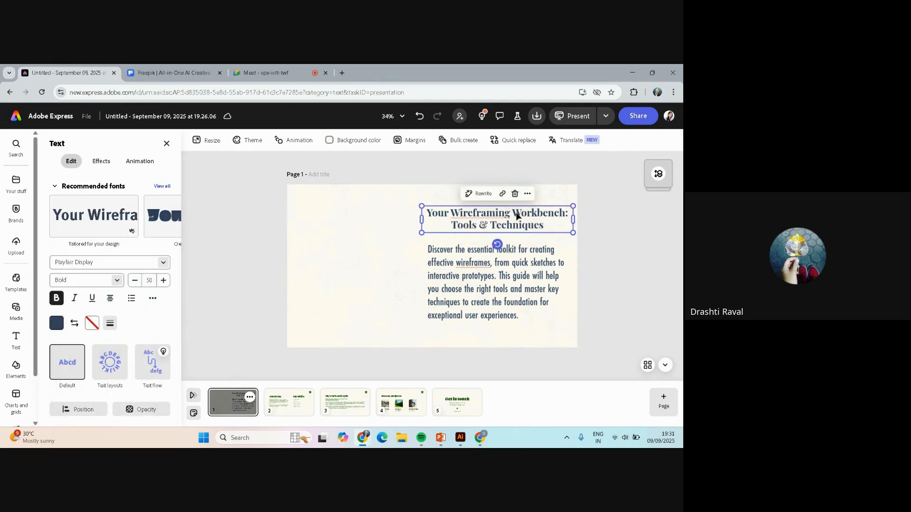
double_click(516, 213)
left_click(516, 213)
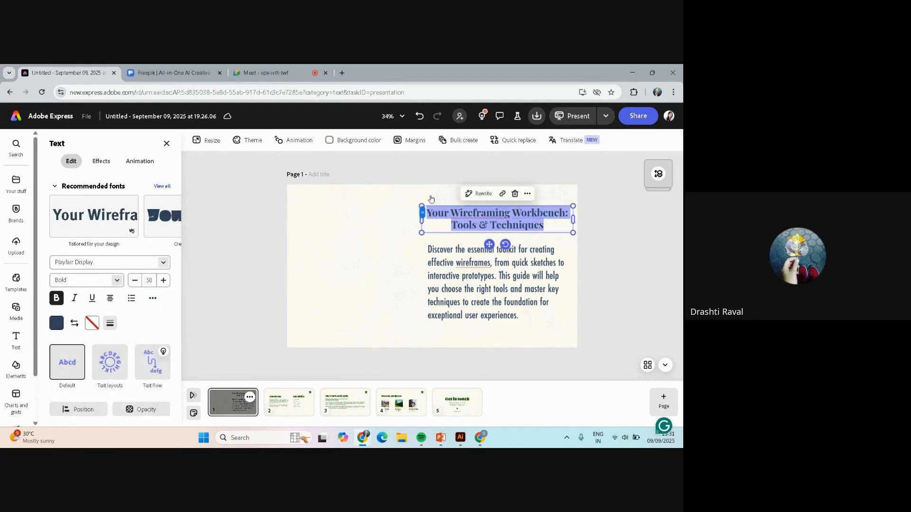
left_click(116, 281)
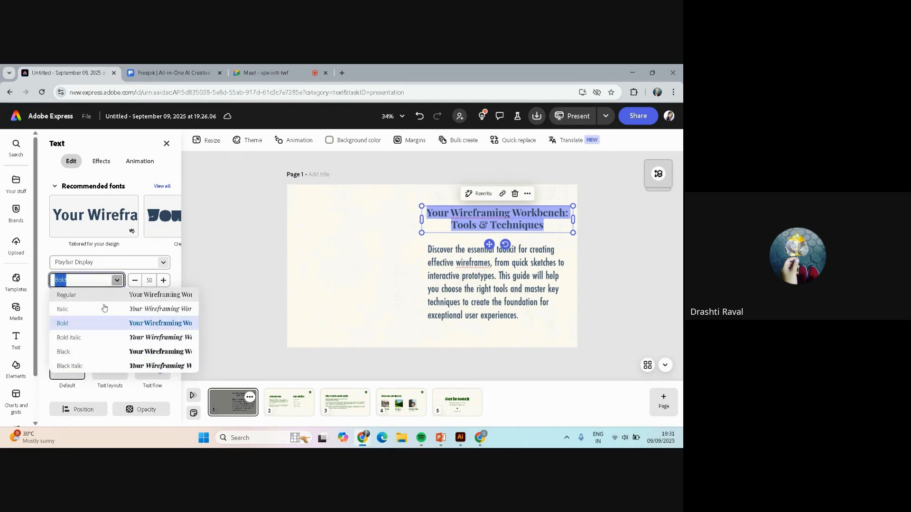
left_click(75, 352)
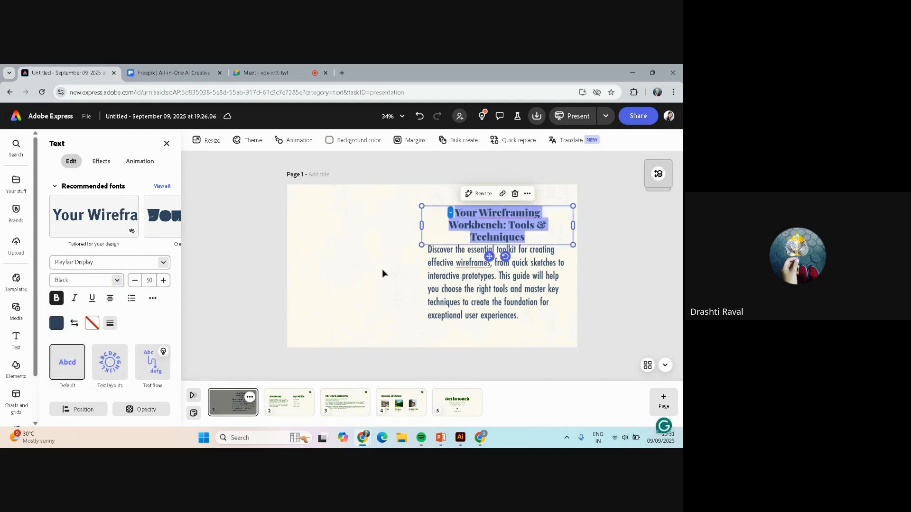
left_click_drag(421, 225, 413, 222)
Step: Reduce the body paragraph's font size to 44
left_click(477, 255)
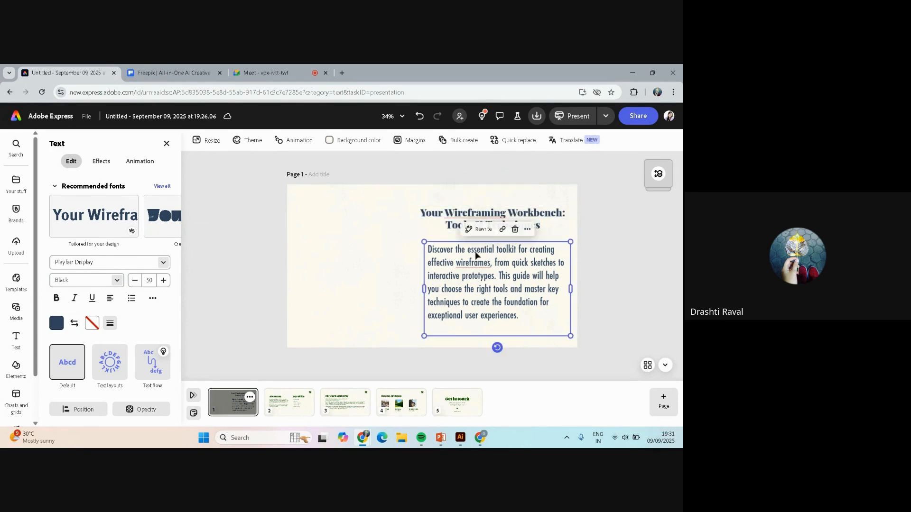
left_click(135, 282)
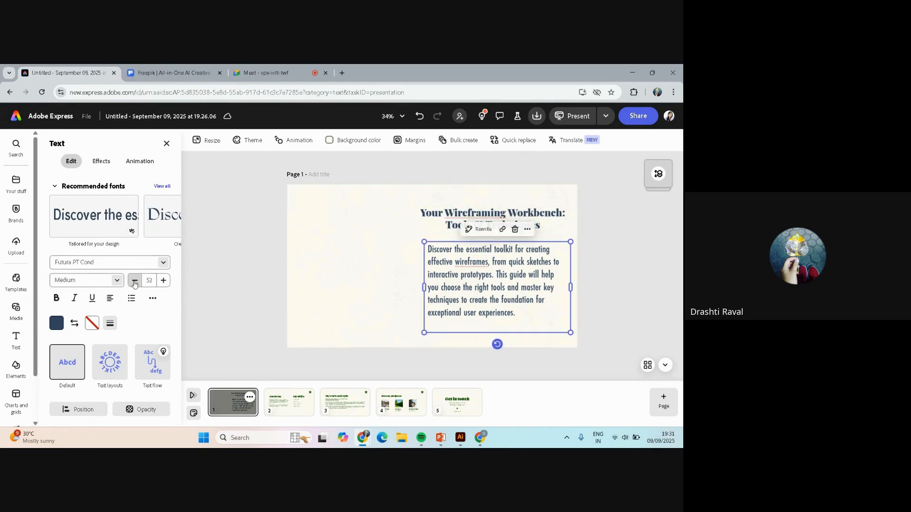
left_click(135, 282)
left_click(135, 282)
left_click(135, 283)
left_click(135, 283)
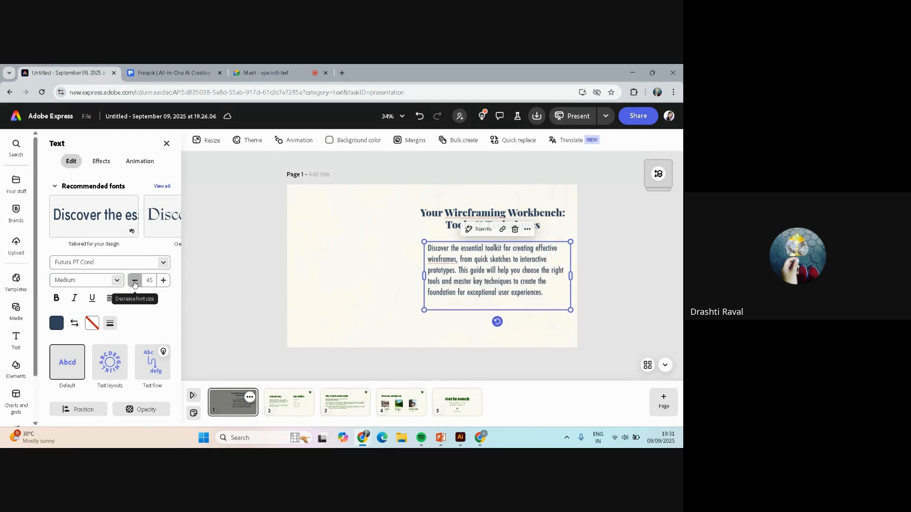
left_click(135, 283)
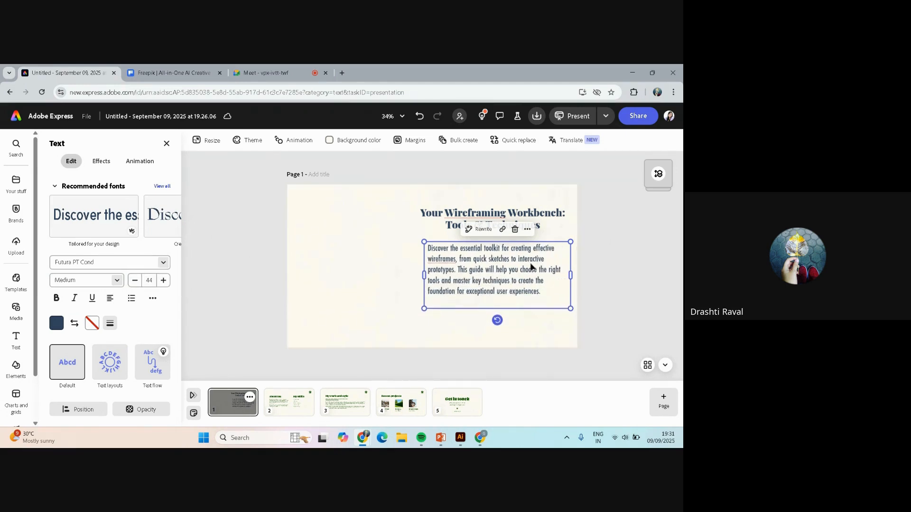
Step: Move the body paragraph slightly down and shift the heading down and a little left to sit above it
left_click_drag(518, 255, 519, 257)
left_click(487, 218)
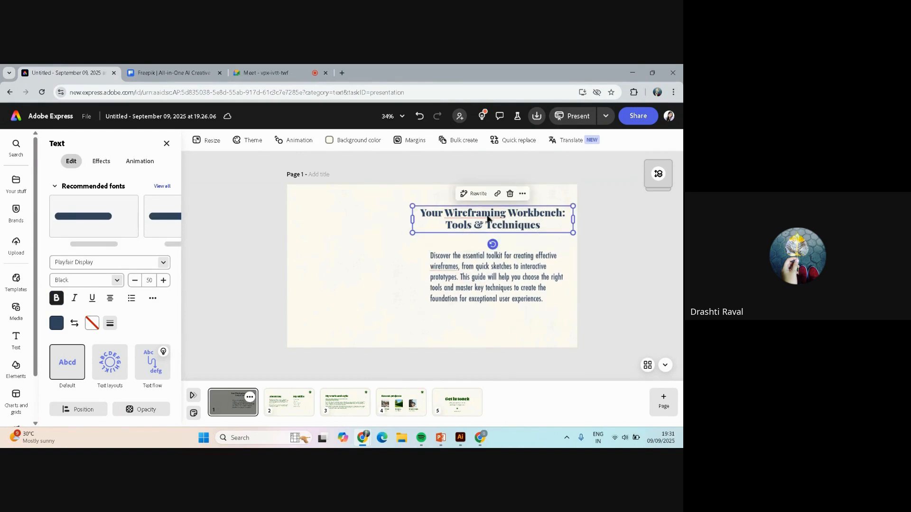
left_click_drag(488, 218, 483, 225)
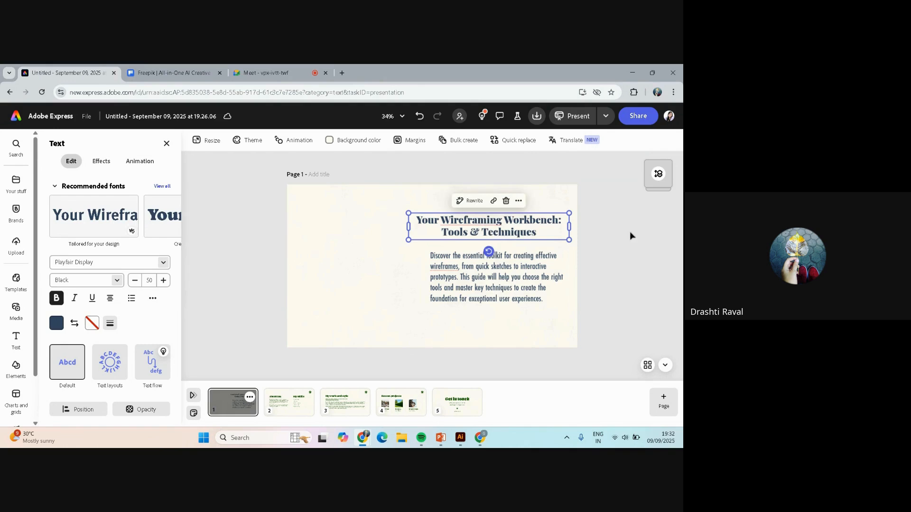
left_click(615, 234)
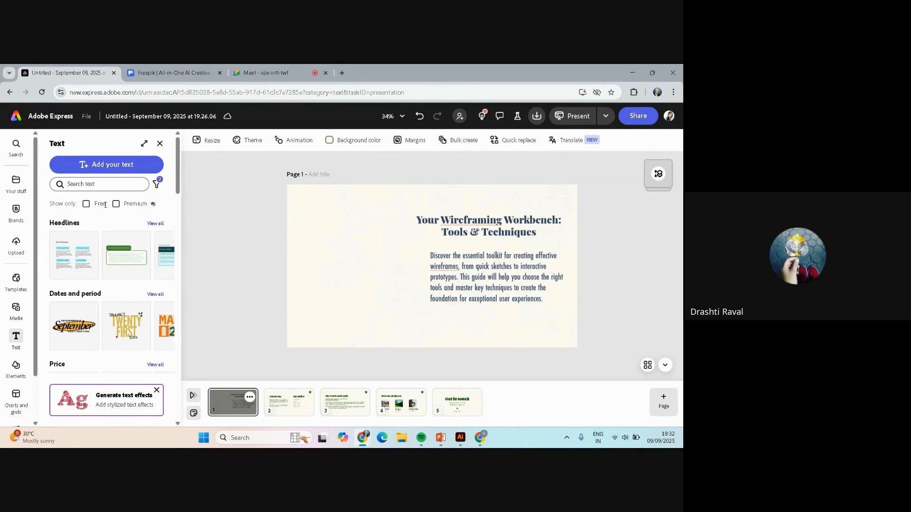
Step: Rename the document as "Wireframing Tools & Technique"
left_click(455, 225)
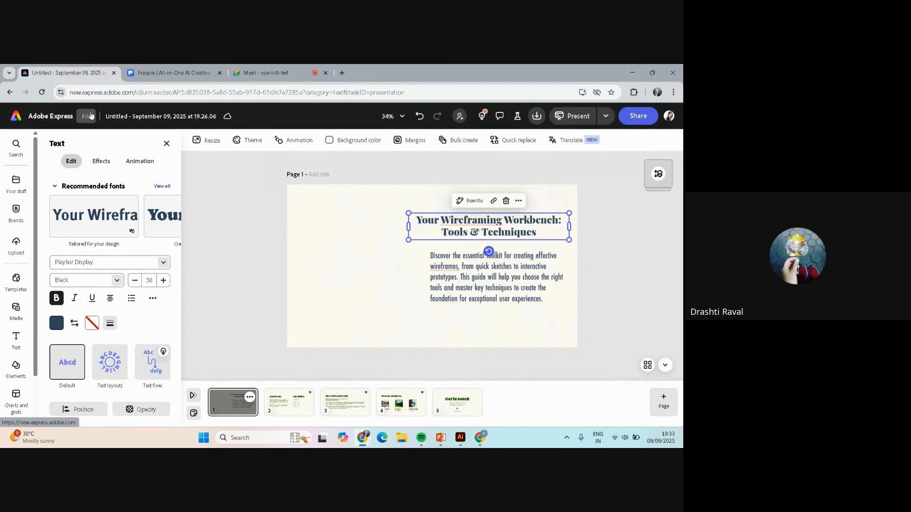
left_click(115, 116)
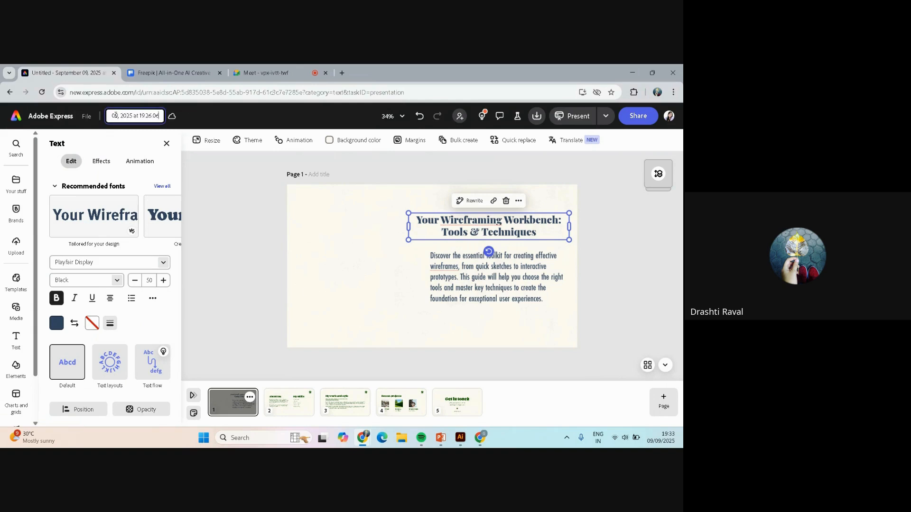
key("BackSpace")
key("BackSpace")
key("BackSpace")
key("BackSpace")
key("BackSpace")
key("BackSpace")
key("BackSpace")
key("BackSpace")
key("BackSpace")
key("BackSpace")
key("BackSpace")
key("BackSpace")
key("BackSpace")
key("BackSpace")
key("BackSpace")
key("BackSpace")
key("BackSpace")
key("BackSpace")
key("BackSpace")
key("BackSpace")
key("BackSpace")
key("BackSpace")
key("BackSpace")
key("BackSpace")
key("BackSpace")
key("BackSpace")
key("BackSpace")
key("BackSpace")
type("Wire")
type("e")
type("f")
type("raming")
type(" too")
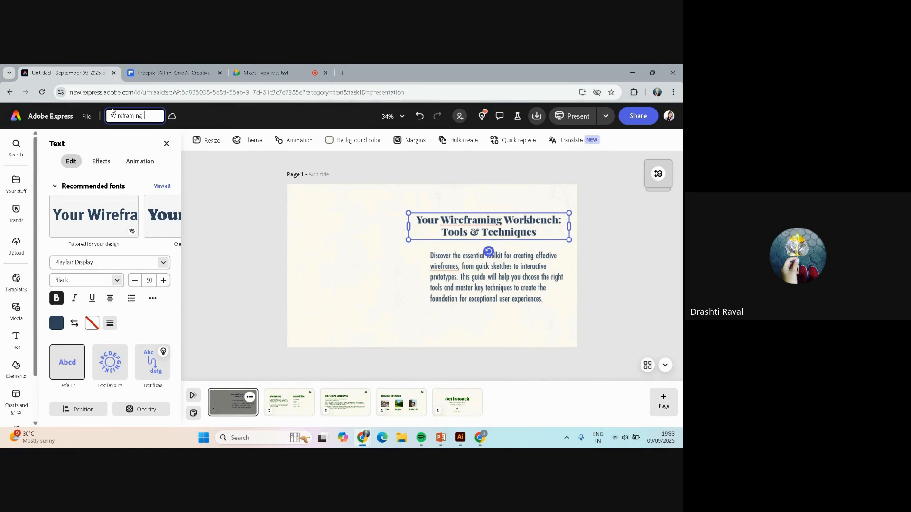
type("Tp")
type("oo")
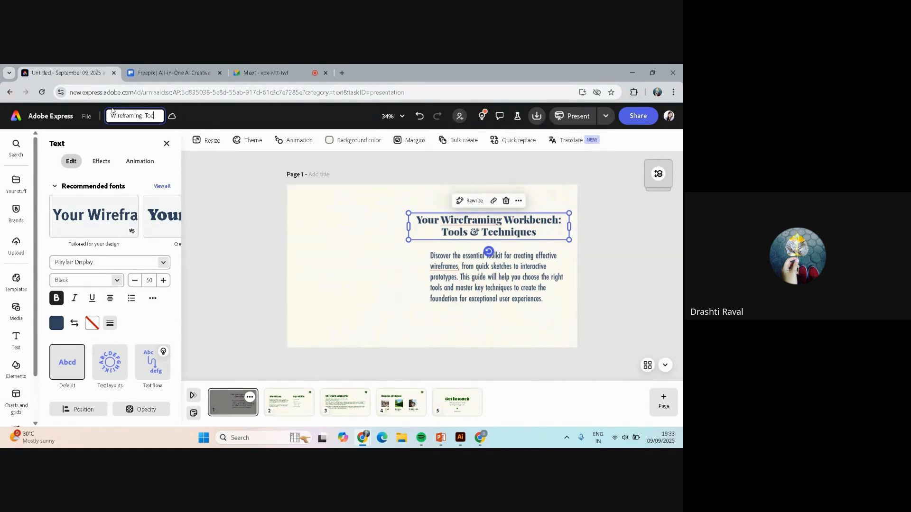
type("ls")
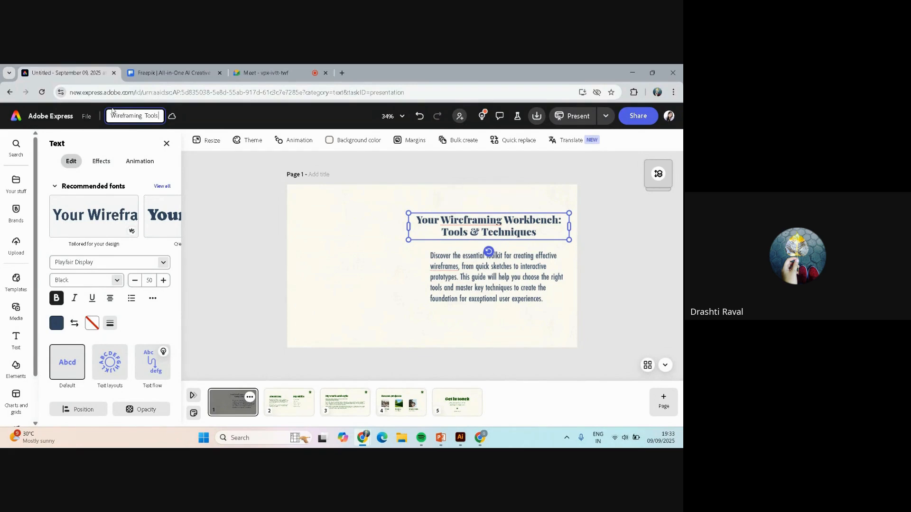
type(" &")
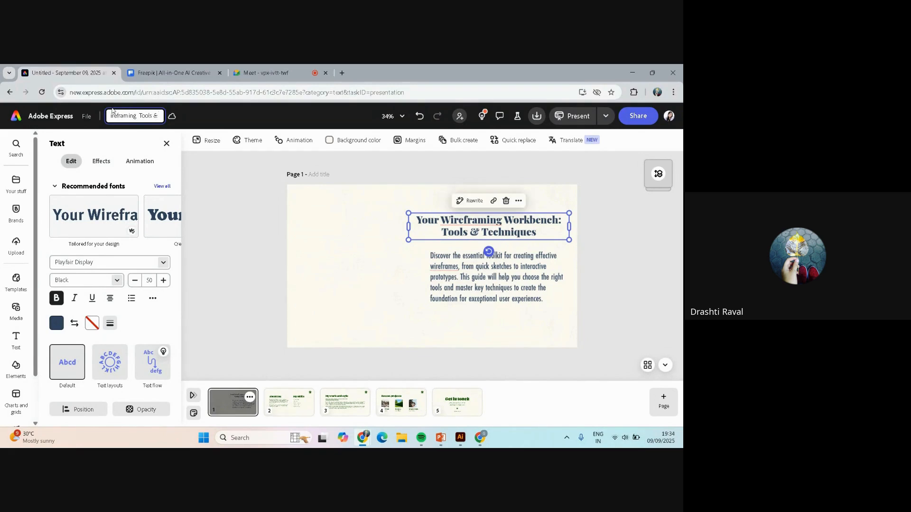
type(" Tech")
type("nique")
key("Escape")
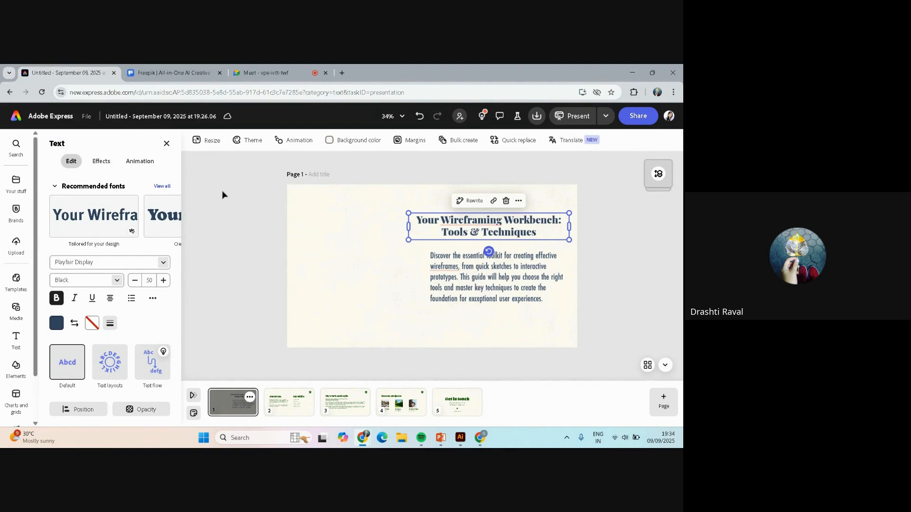
left_click(222, 194)
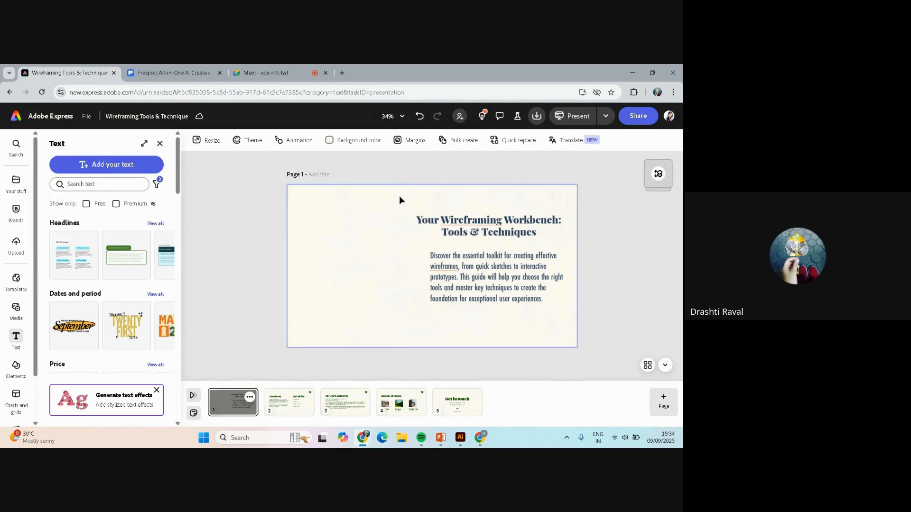
Step: Search the media library for "wireframing" and show all the matching photos
left_click(16, 309)
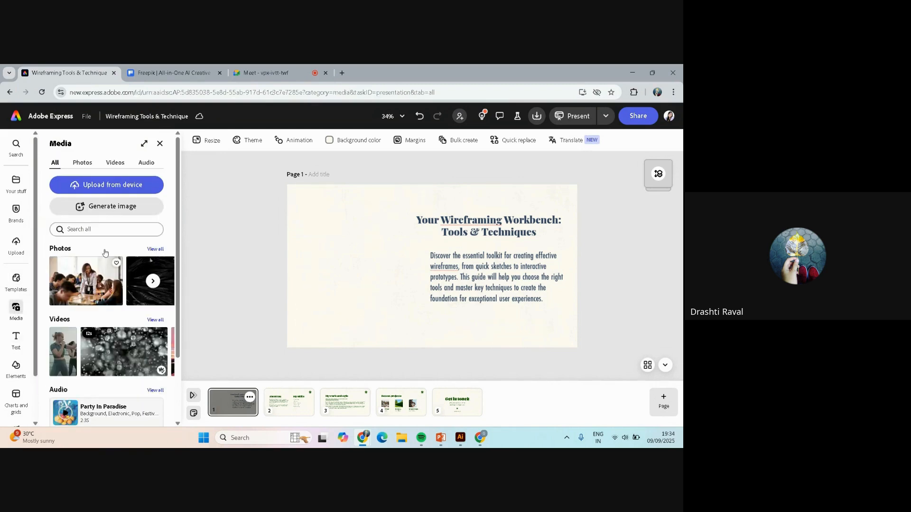
scroll(107, 270, "down", 3)
scroll(107, 270, "up", 3)
left_click(105, 229)
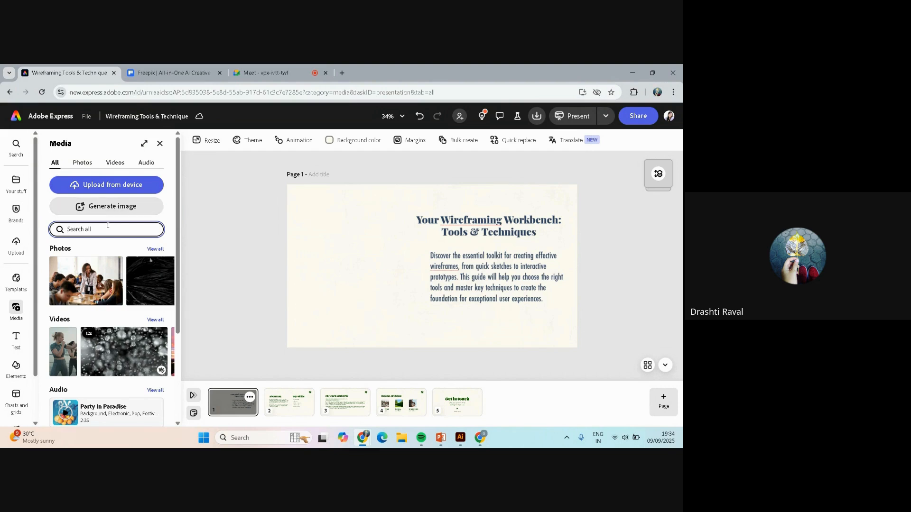
type("wireframing")
key("Return")
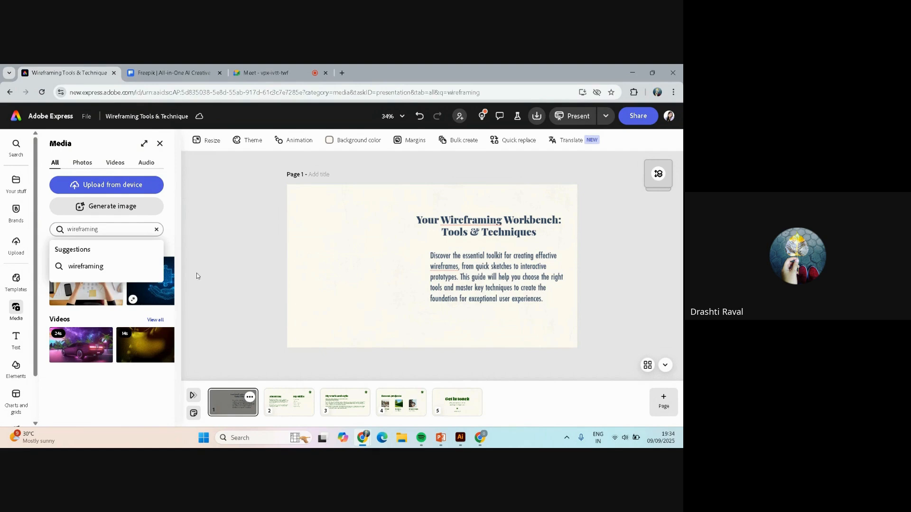
left_click(160, 232)
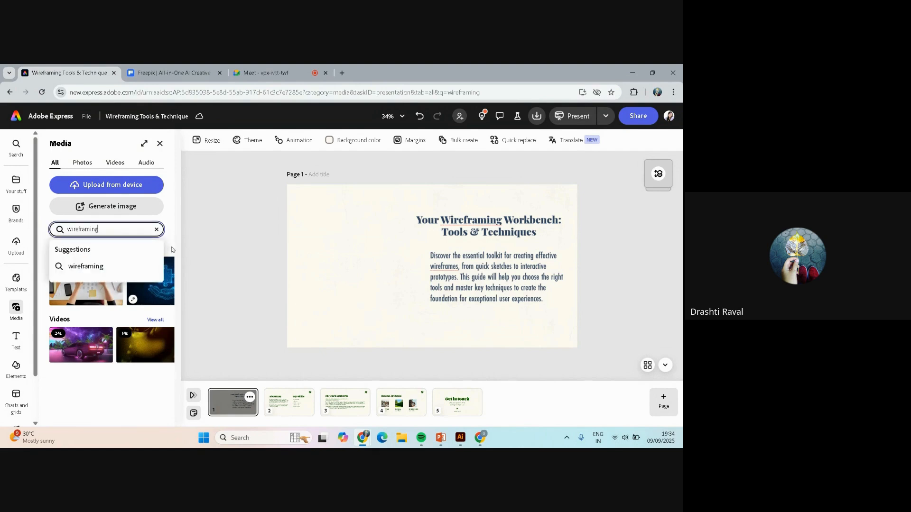
left_click(170, 246)
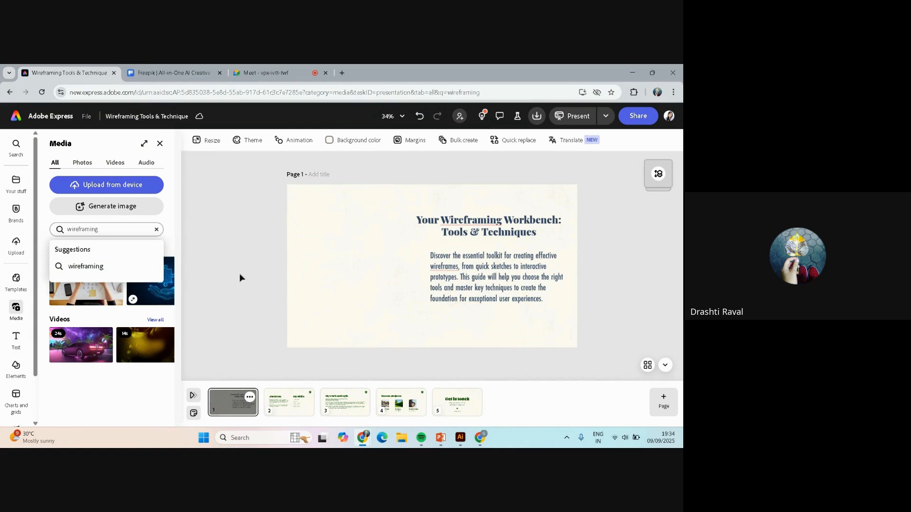
left_click(118, 265)
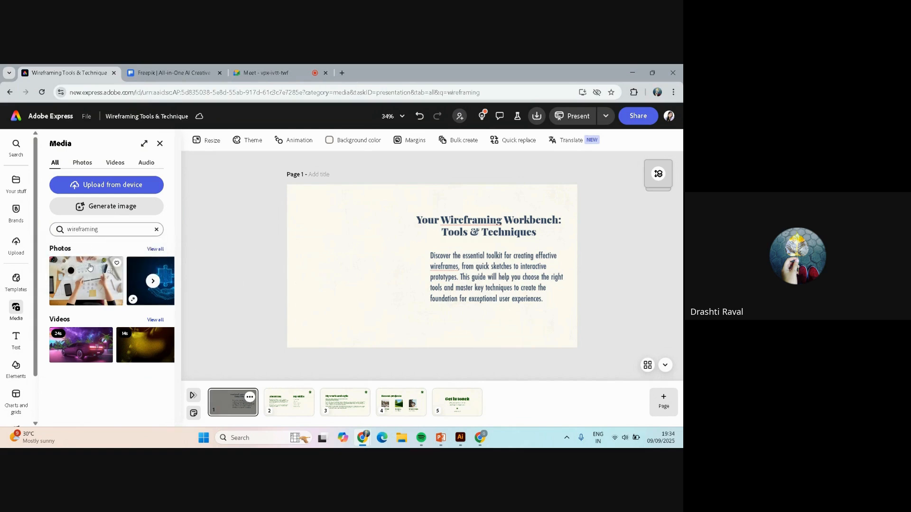
left_click(160, 250)
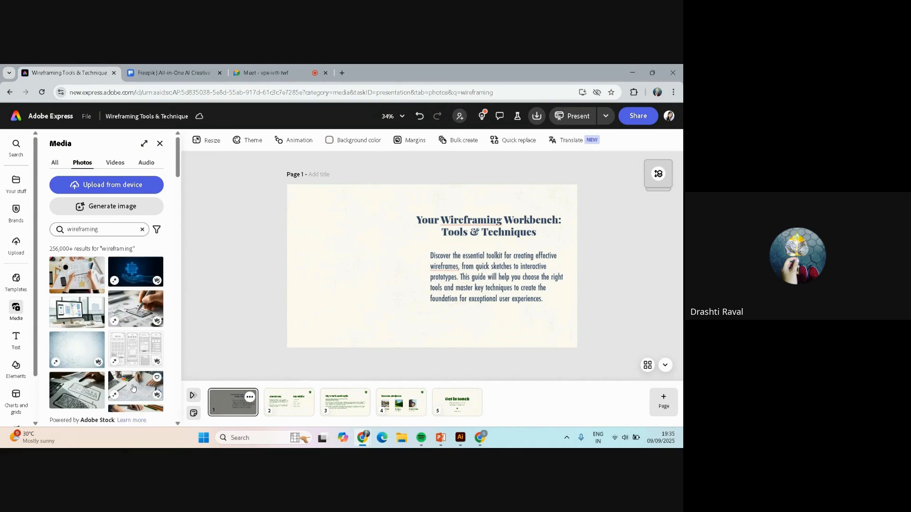
Step: Add the photo of two people's hands sketching wireframes on paper to page 1
scroll(130, 326, "down", 1)
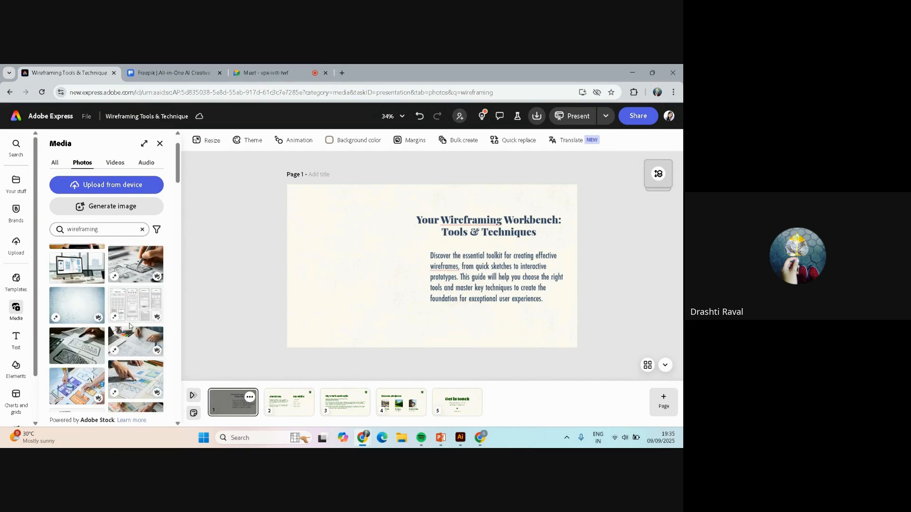
scroll(137, 300, "down", 2)
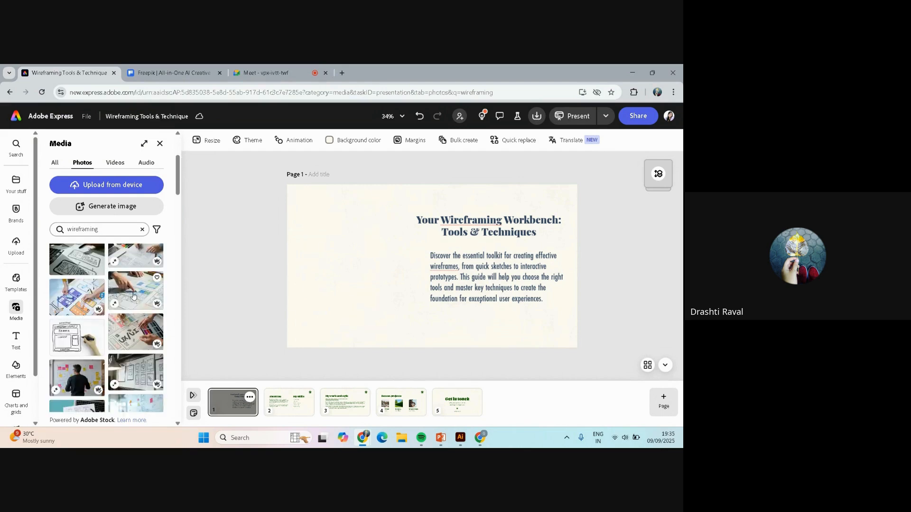
scroll(133, 295, "down", 2)
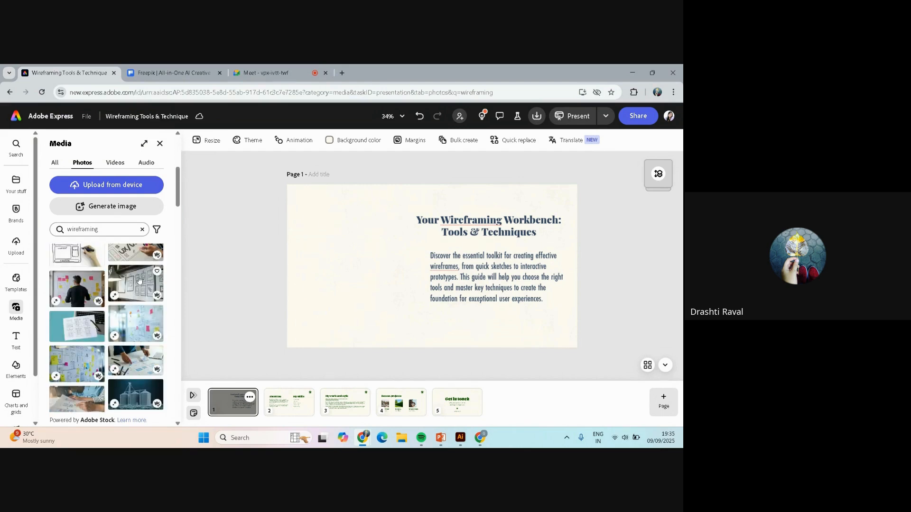
scroll(138, 282, "down", 3)
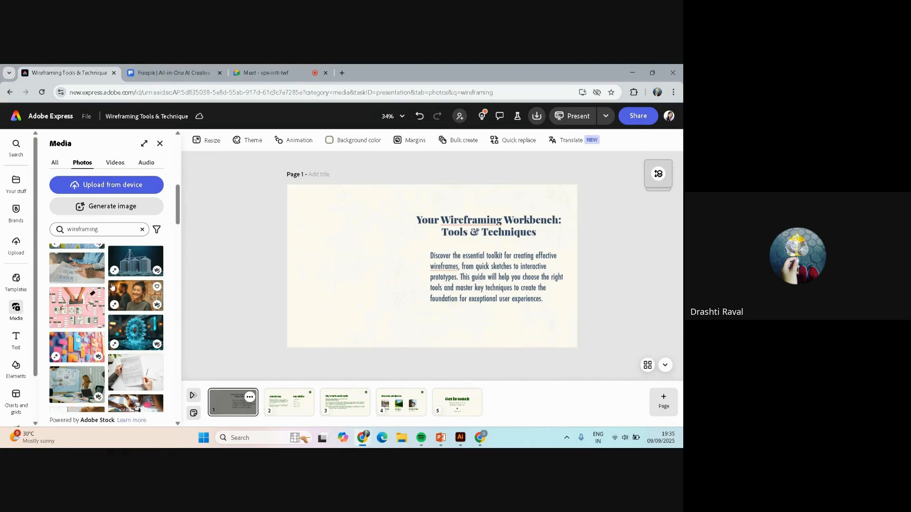
scroll(109, 287, "down", 4)
scroll(113, 286, "down", 5)
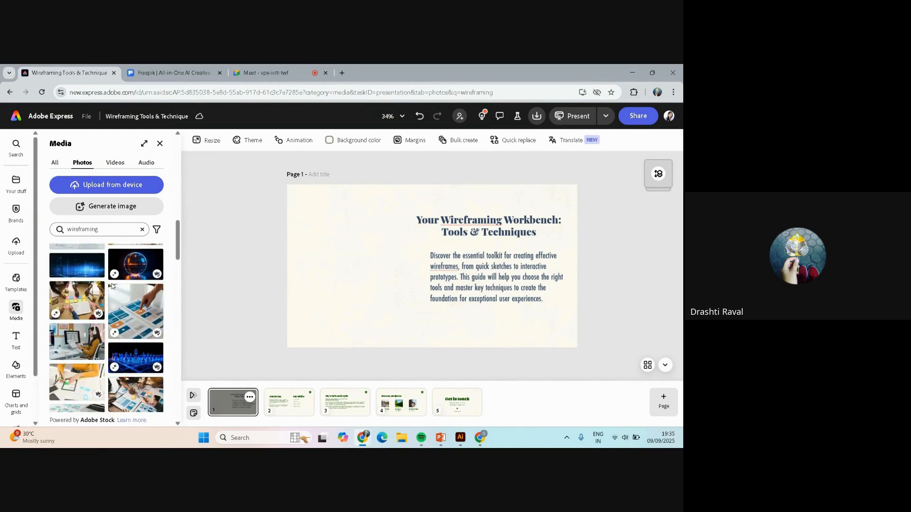
scroll(112, 285, "down", 5)
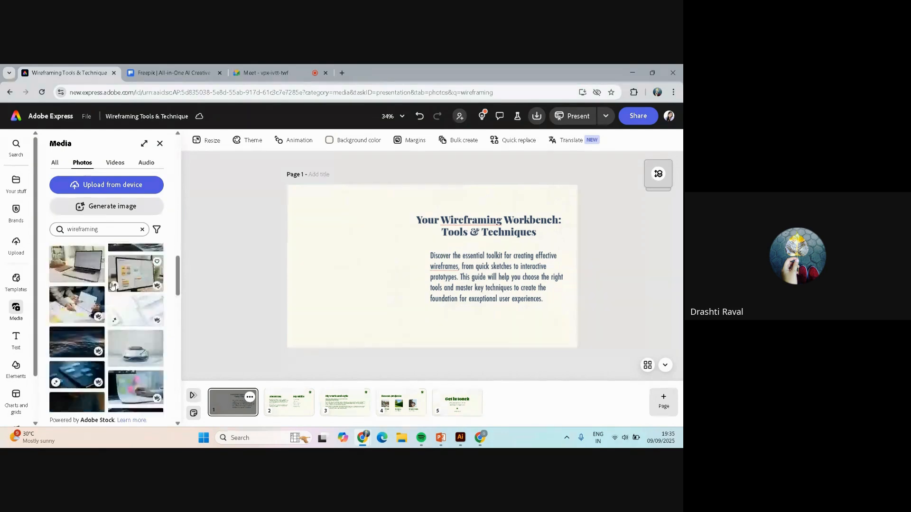
scroll(113, 286, "down", 1)
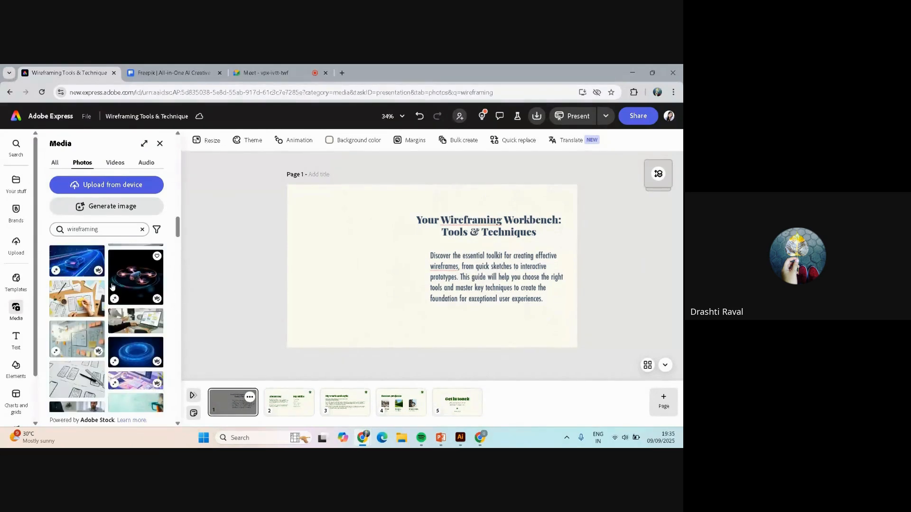
scroll(113, 286, "down", 4)
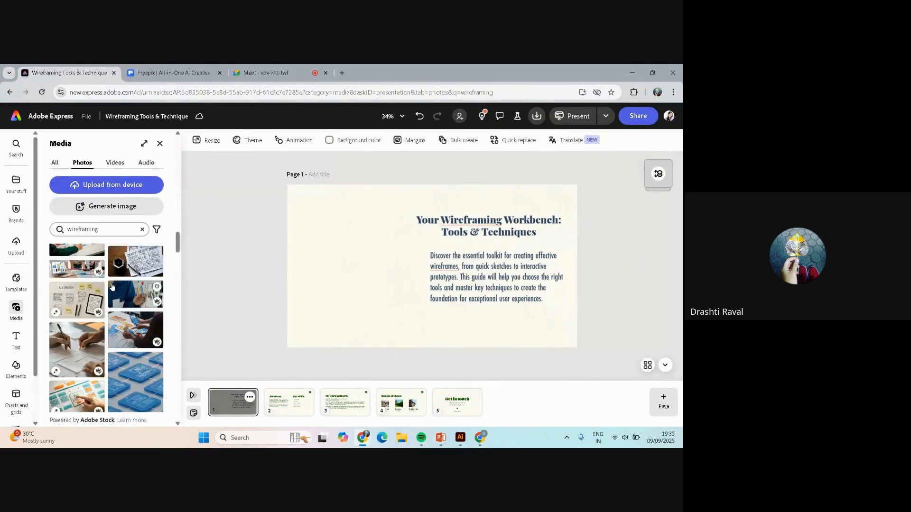
scroll(112, 286, "down", 1)
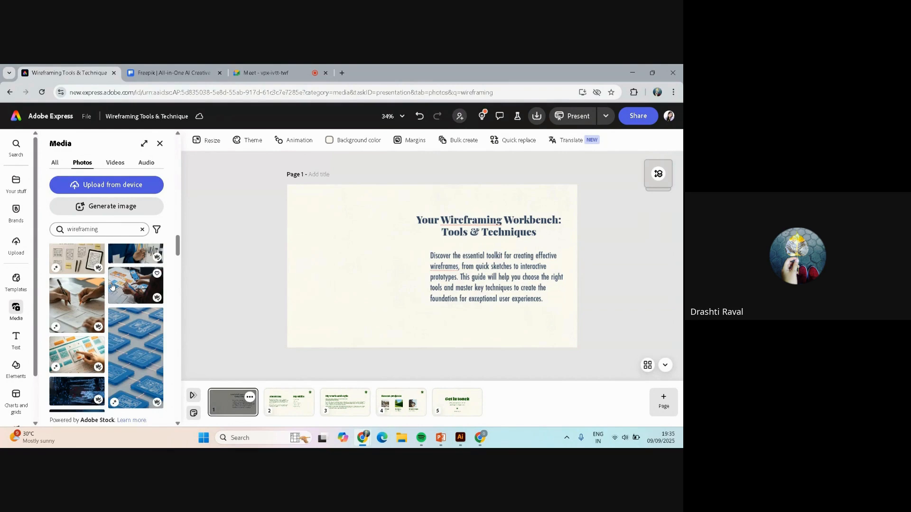
left_click(68, 301)
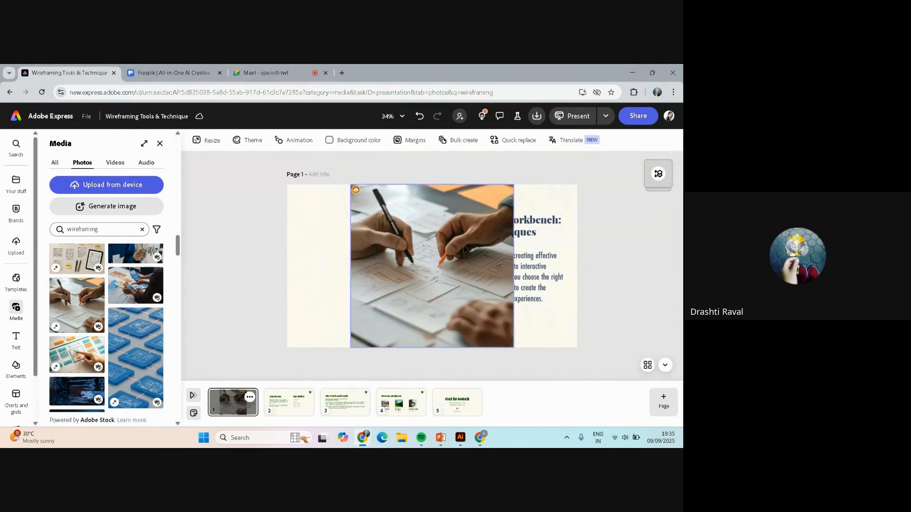
Step: Move the photo to the left half of page 1, shrink it and narrow it so it clears the heading
left_click_drag(410, 230, 349, 230)
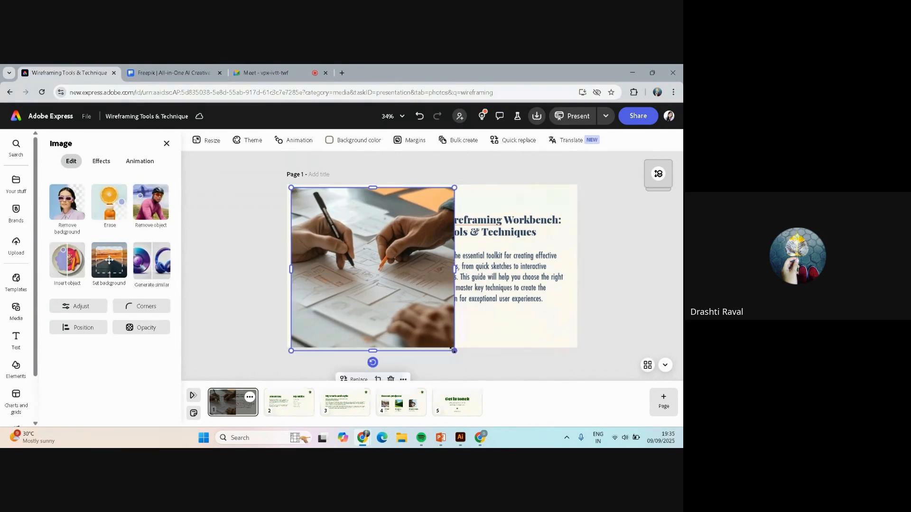
left_click_drag(454, 351, 426, 322)
left_click_drag(351, 279, 361, 279)
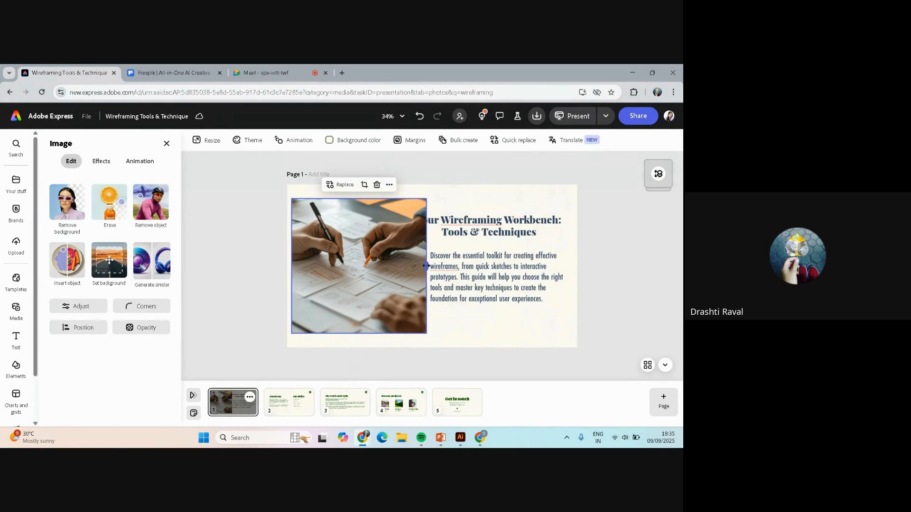
left_click_drag(426, 266, 377, 259)
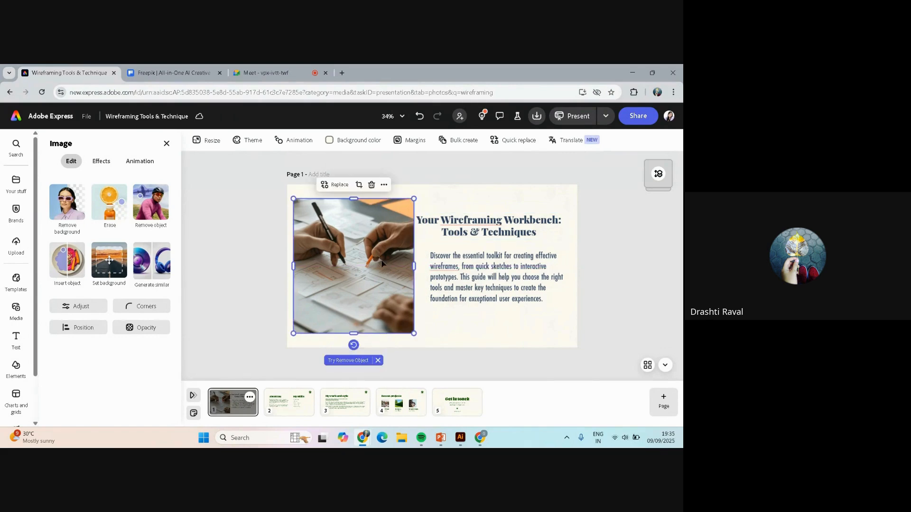
Step: Try right and center alignment on the page 1 heading and leave it justified
left_click(482, 225)
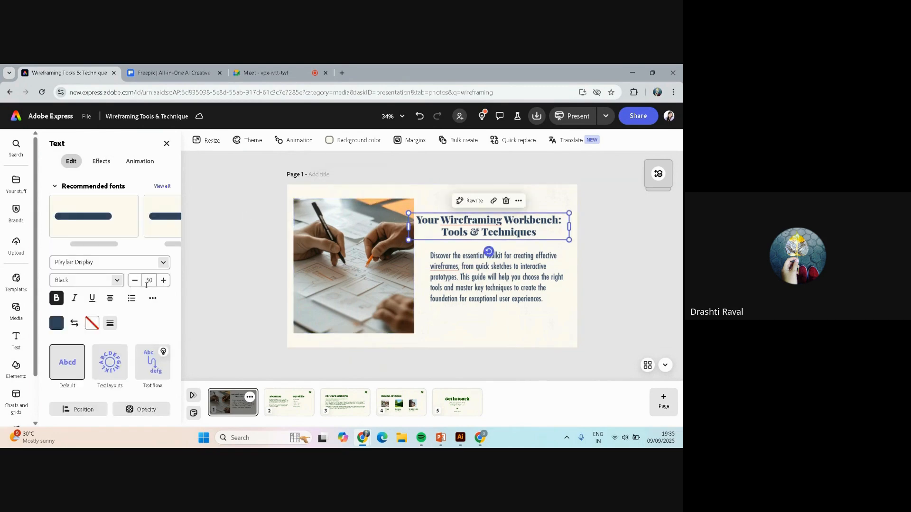
left_click(110, 299)
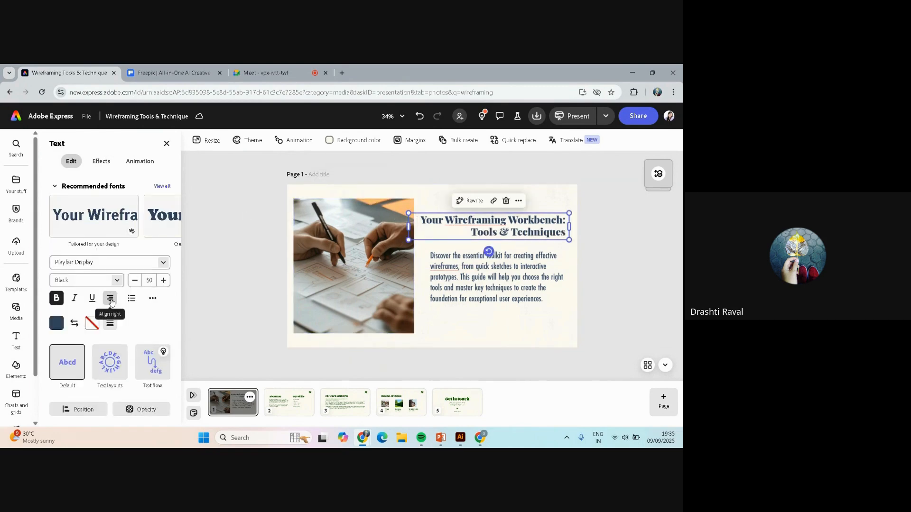
left_click(111, 299)
left_click(110, 299)
left_click(110, 299)
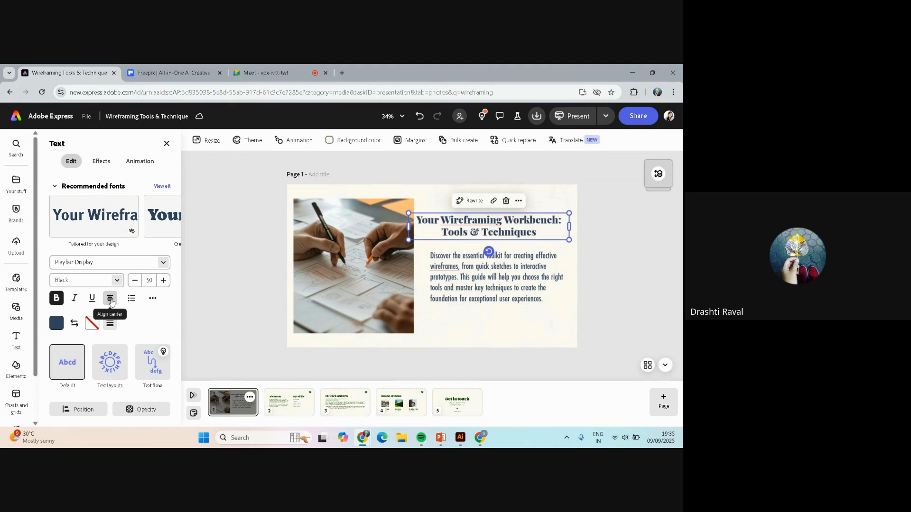
left_click(110, 299)
left_click(111, 299)
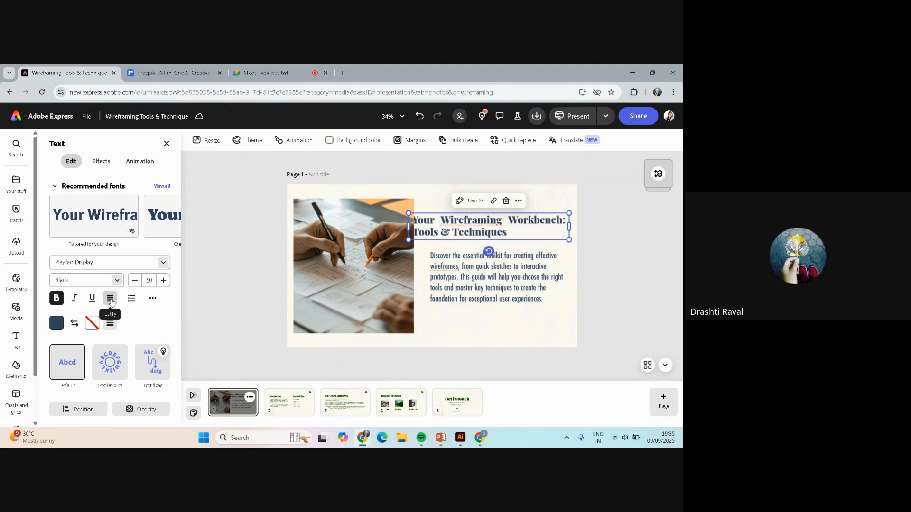
Step: Narrow the heading's text box to line up with the body paragraph's left edge and position it just above the paragraph
left_click_drag(408, 226, 416, 227)
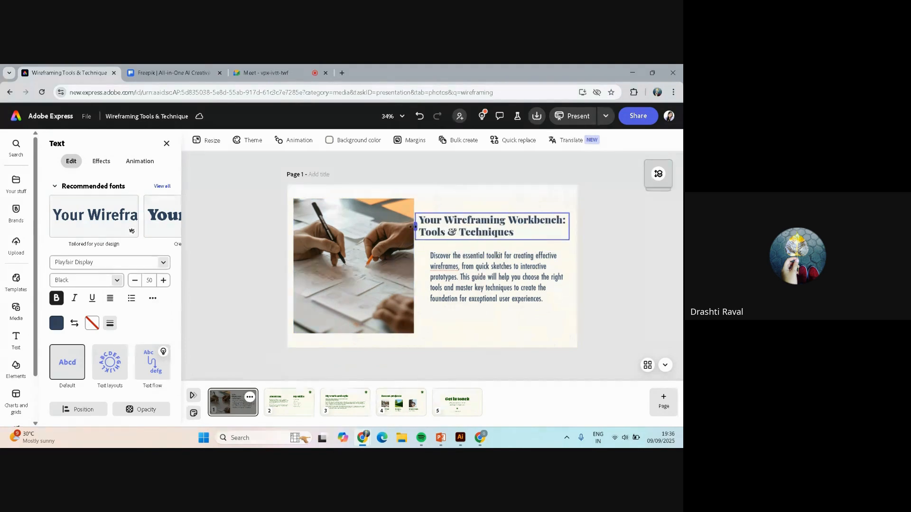
left_click_drag(523, 220, 573, 228)
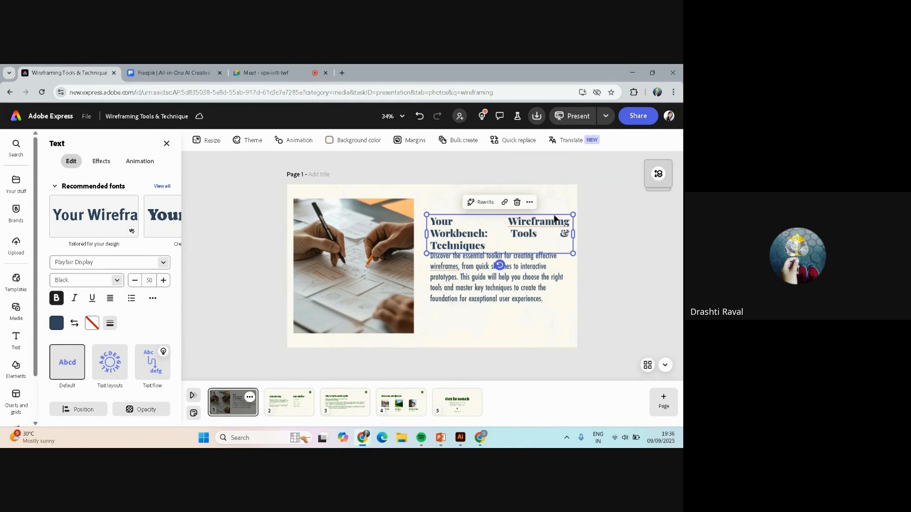
left_click_drag(554, 219, 567, 222)
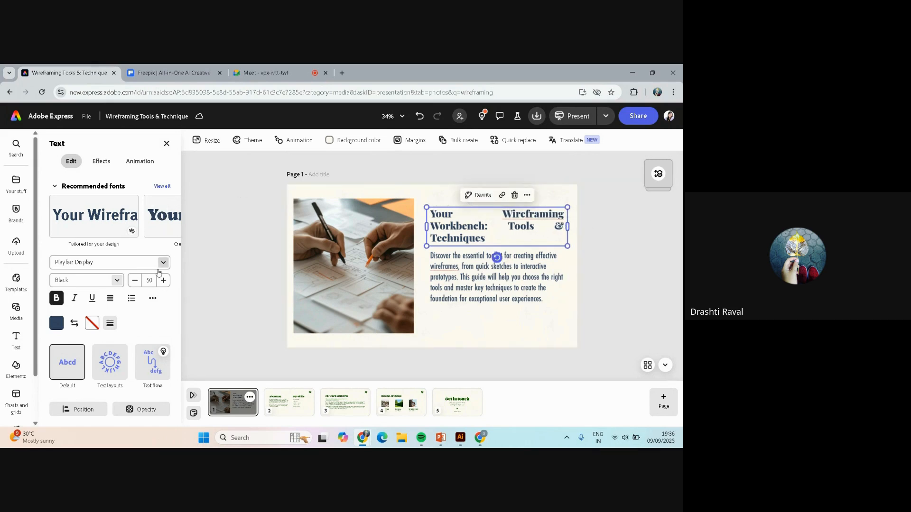
Step: Left-align the heading and widen its text box to match the body paragraph's width
left_click(108, 302)
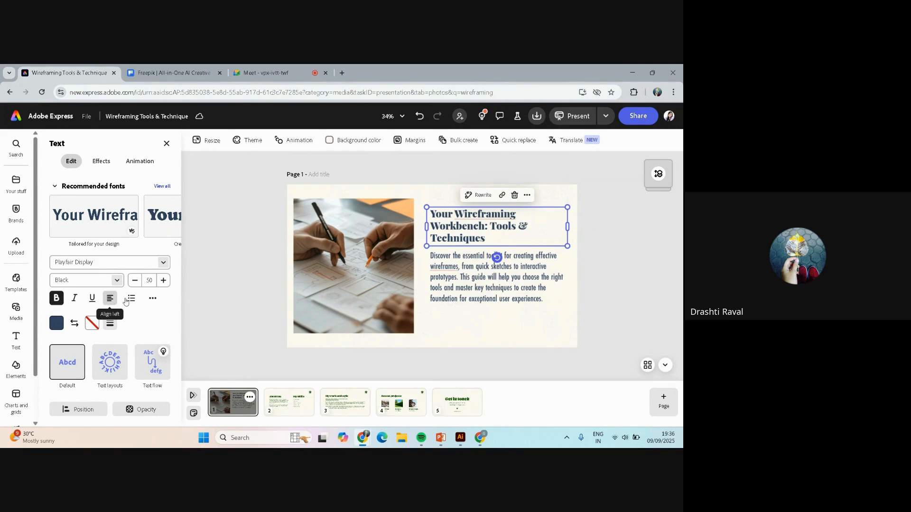
left_click_drag(567, 227, 573, 226)
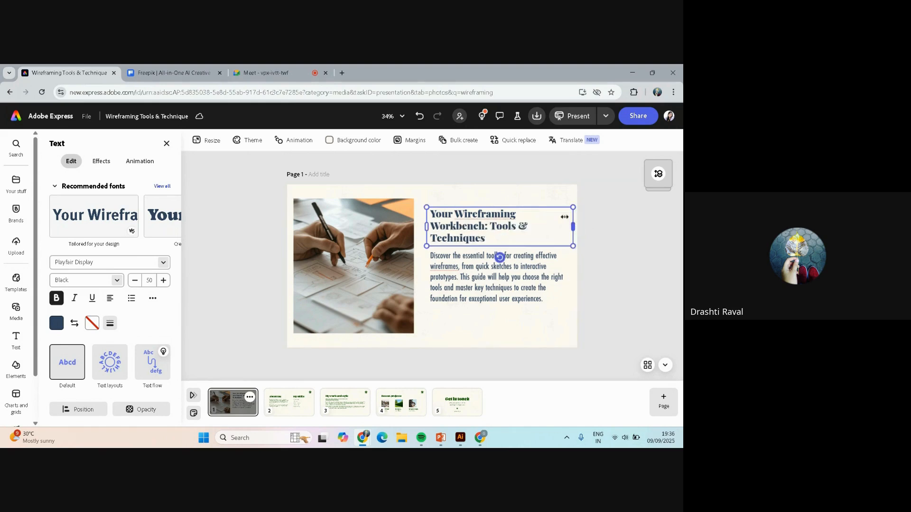
left_click(617, 242)
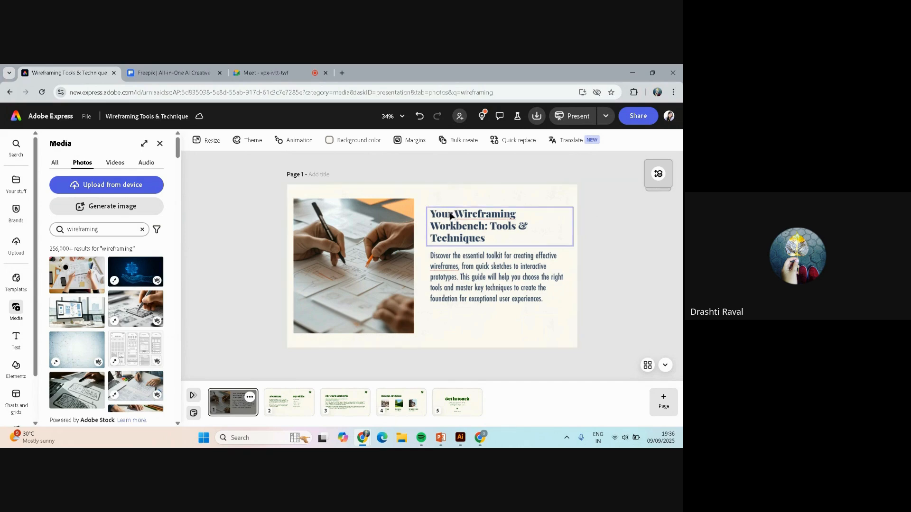
Step: Change the page 1 body paragraph's text fill to the custom near-black colour #191717
left_click(450, 216)
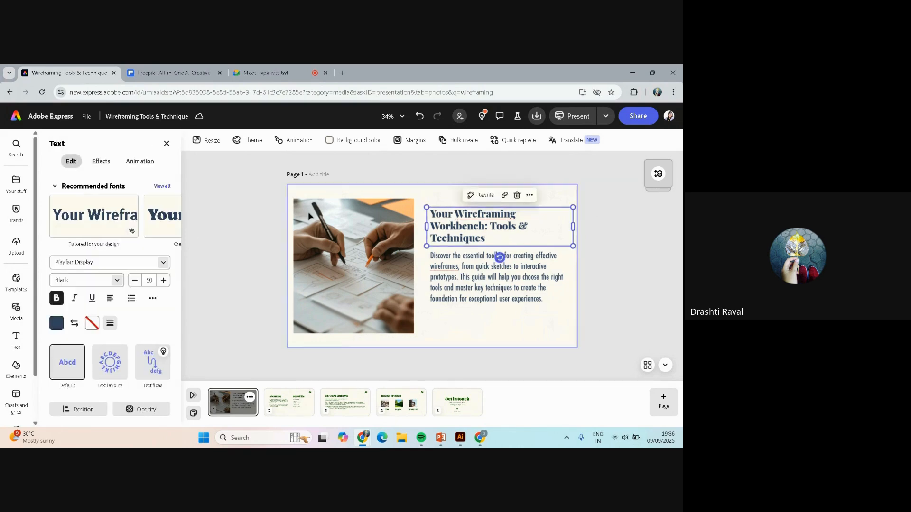
left_click(458, 259)
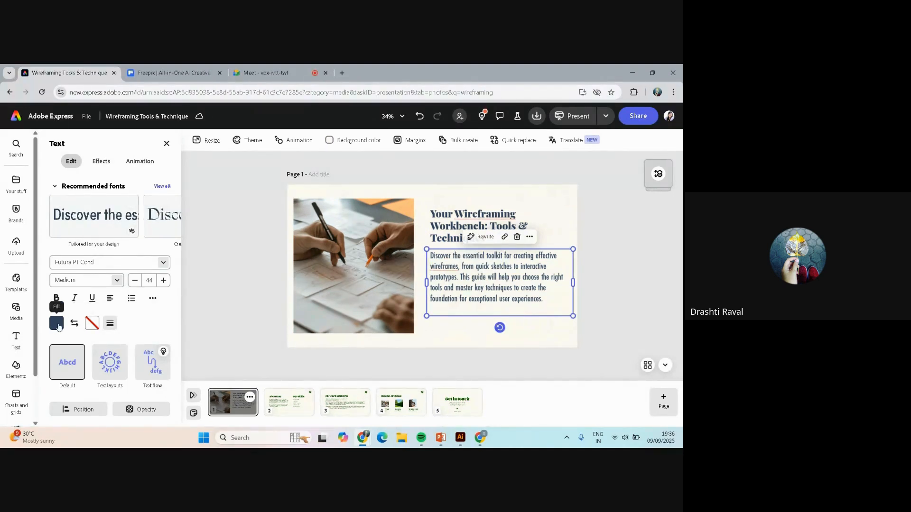
left_click(56, 324)
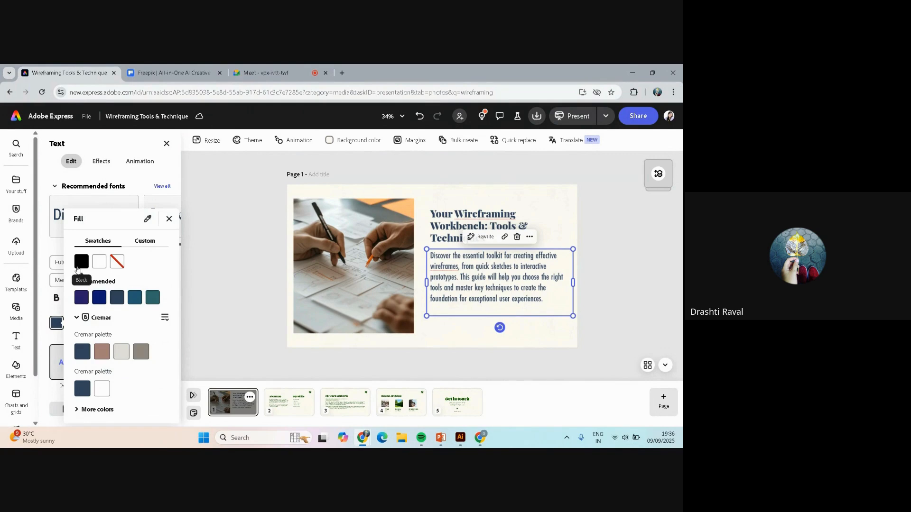
left_click(81, 264)
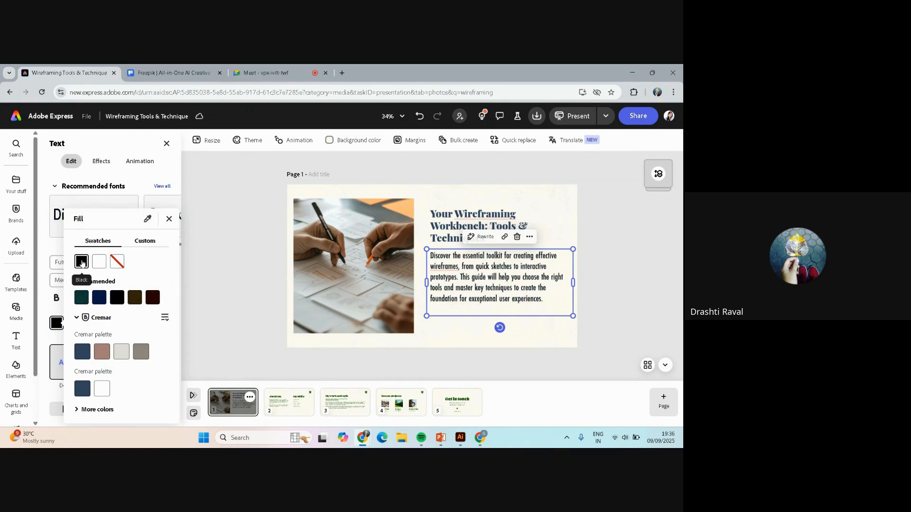
left_click(140, 239)
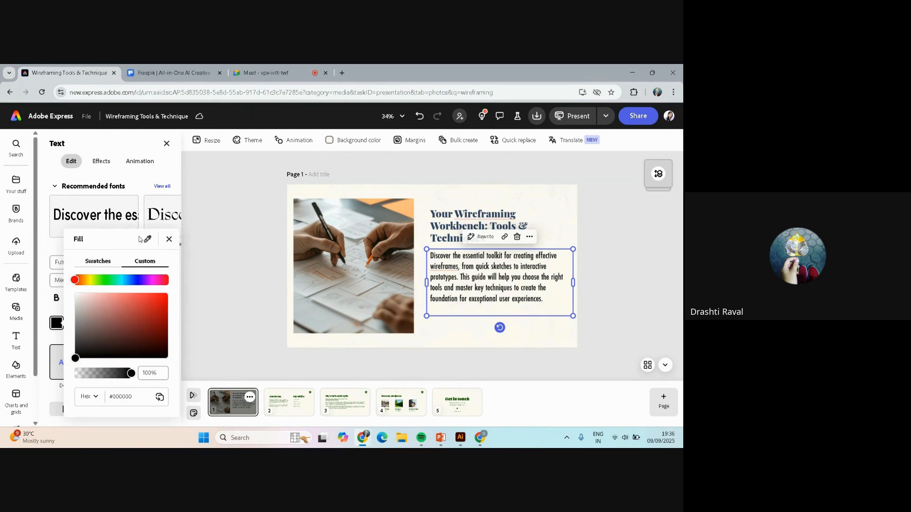
mouse_move(76, 362)
left_mouse_down()
mouse_move(75, 352)
mouse_move(116, 353)
mouse_move(81, 353)
left_mouse_up()
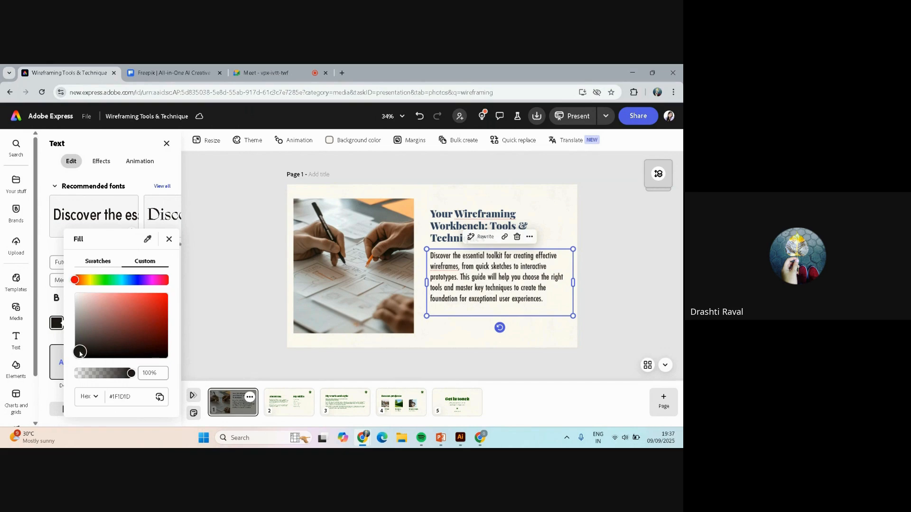
mouse_move(80, 357)
left_mouse_down()
mouse_move(87, 335)
mouse_move(82, 354)
left_mouse_up()
Step: Set the opacity of the body paragraph's fill colour to 95% and deselect the paragraph
left_click_drag(151, 373, 162, 374)
triple_click(162, 374)
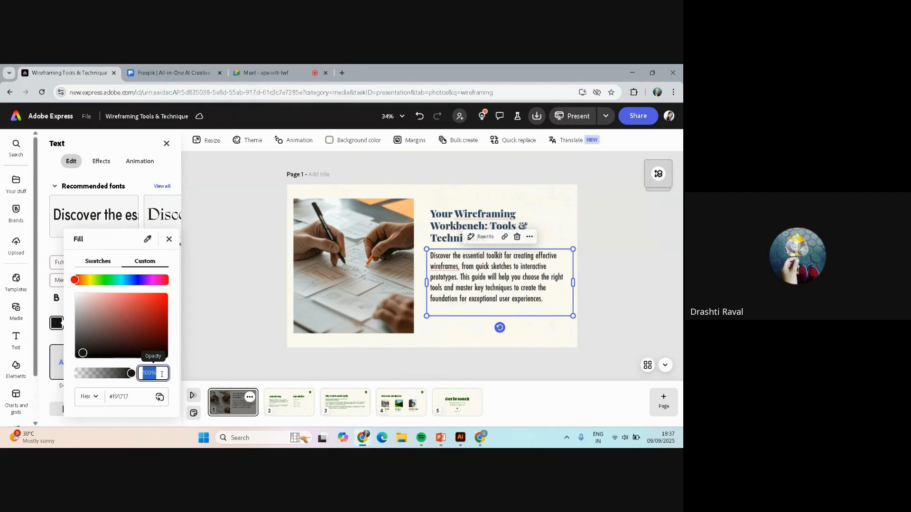
type("95%")
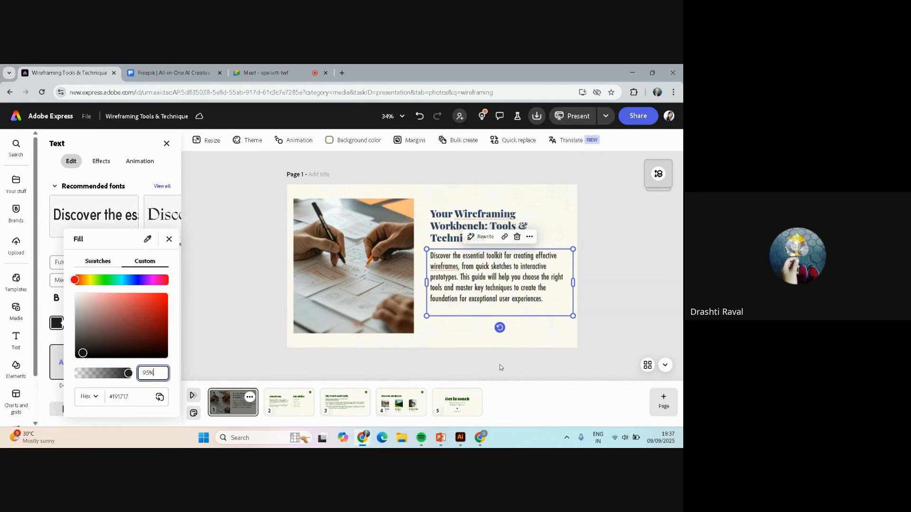
left_click(573, 284)
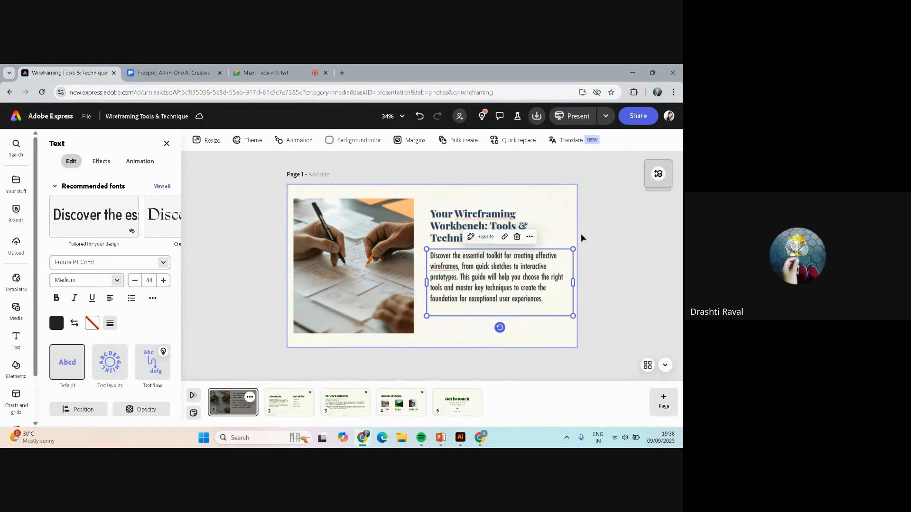
left_click(601, 253)
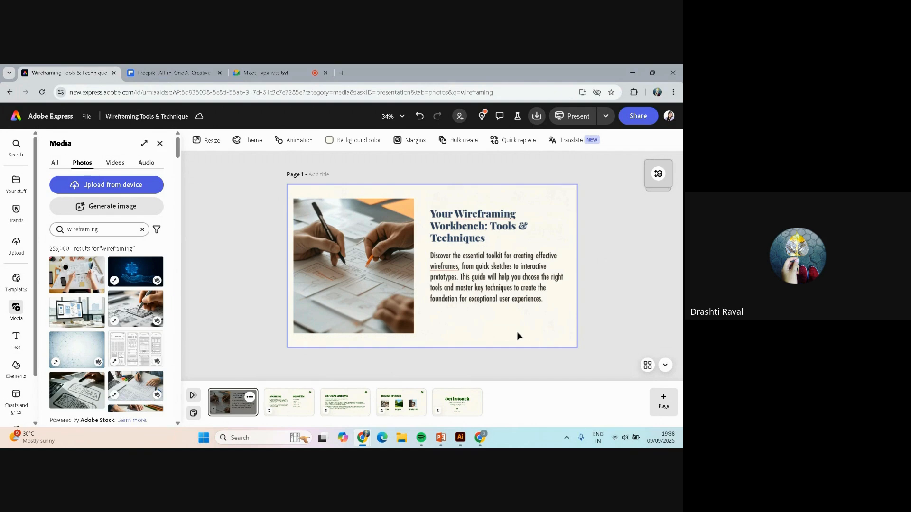
Step: Browse the icon elements and open the full Technology icon collection
left_click(17, 367)
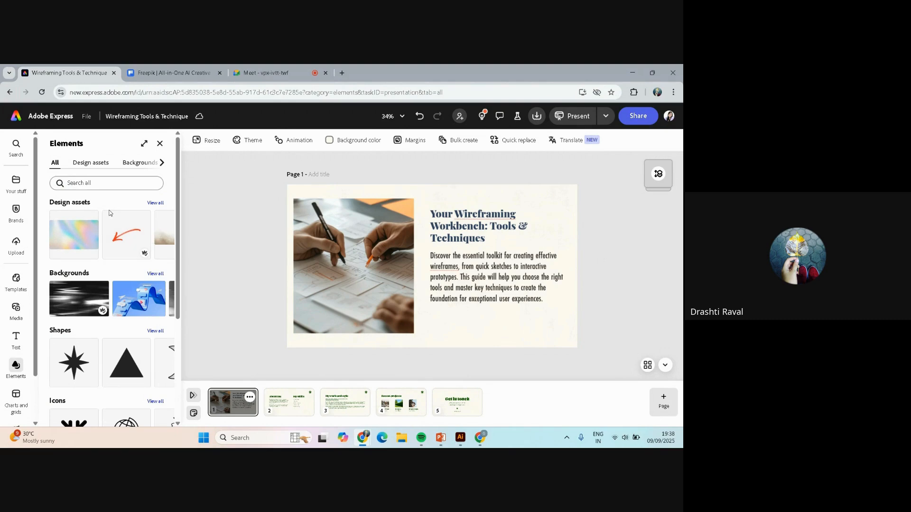
scroll(109, 213, "down", 1)
scroll(109, 213, "down", 1)
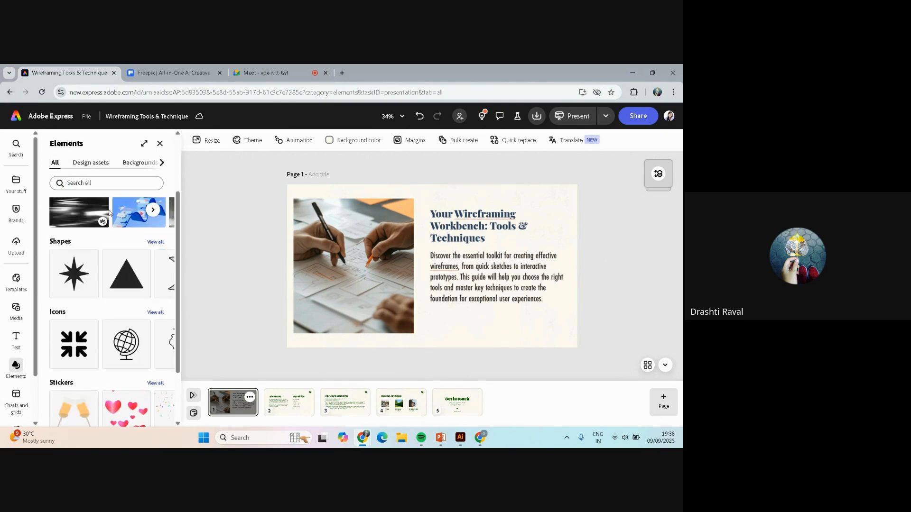
scroll(109, 213, "down", 1)
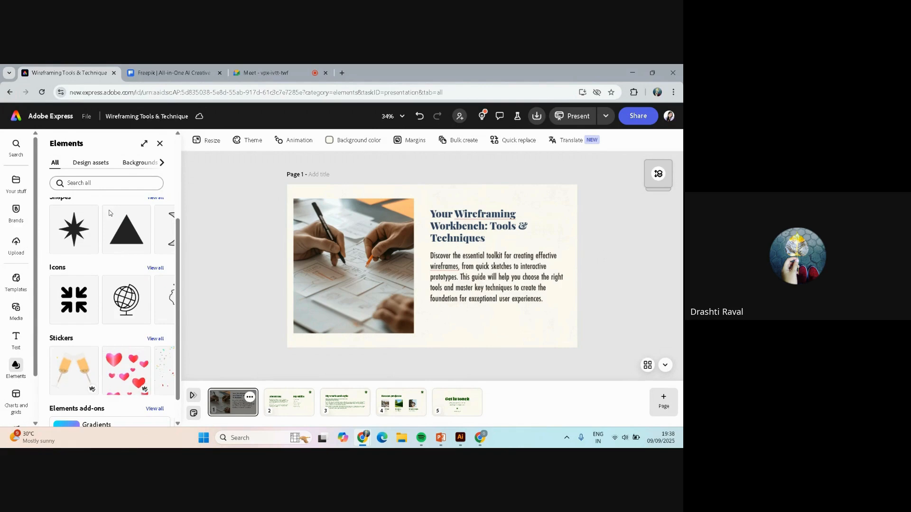
left_click(150, 268)
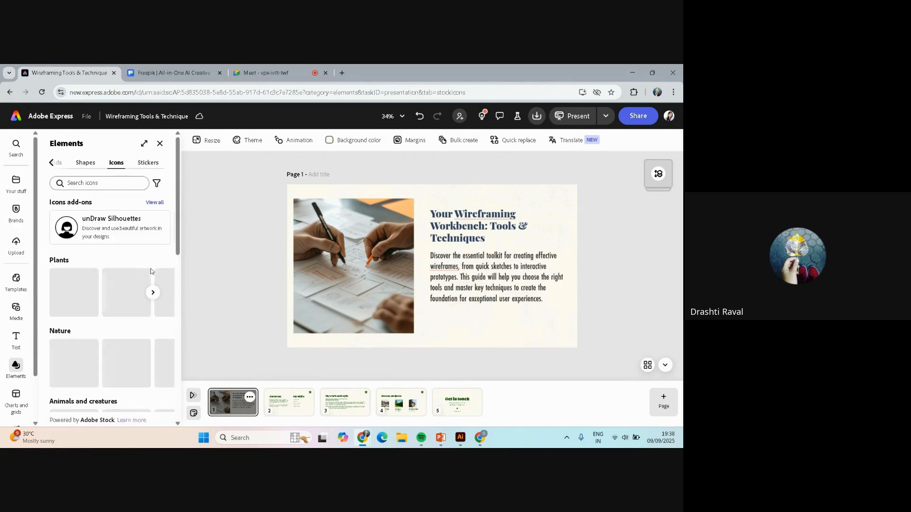
scroll(147, 266, "down", 2)
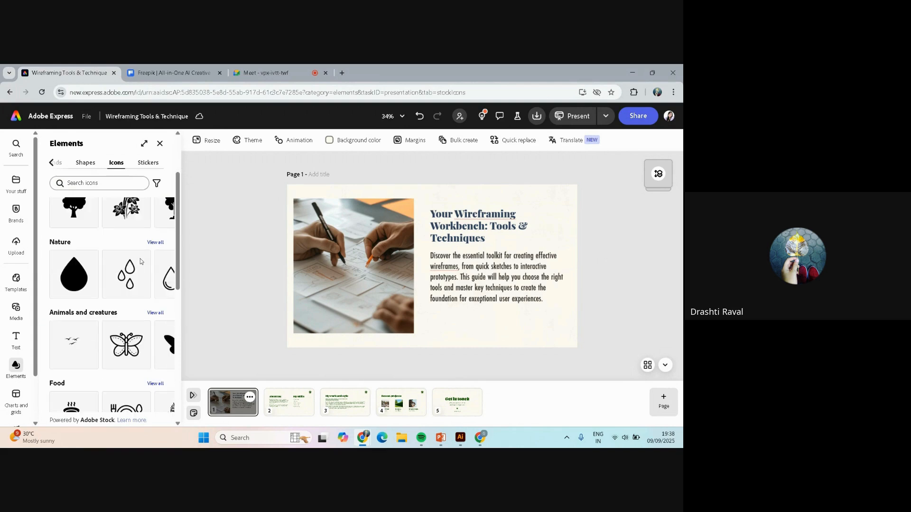
scroll(140, 262, "down", 3)
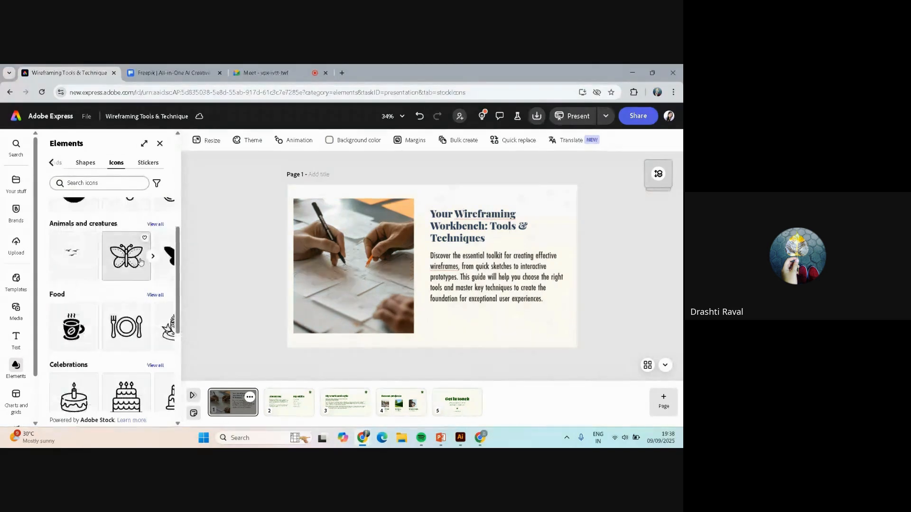
scroll(133, 264, "down", 4)
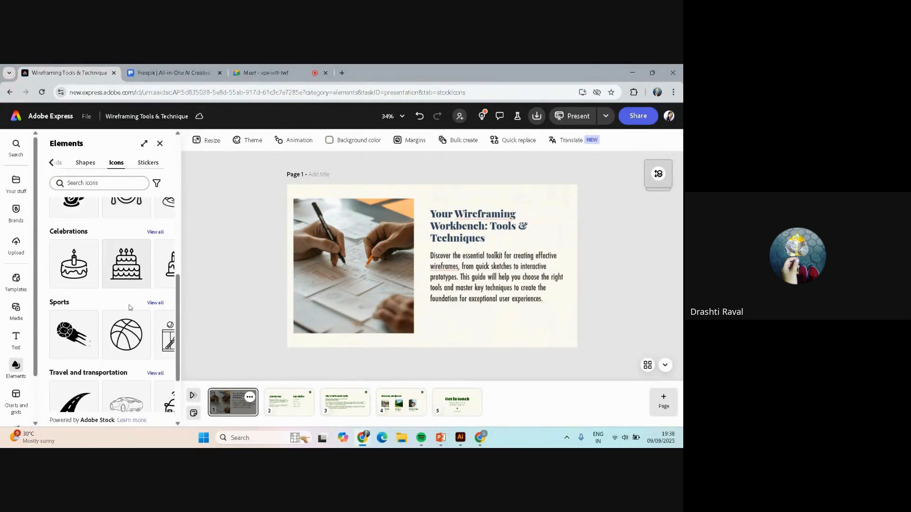
scroll(127, 306, "down", 1)
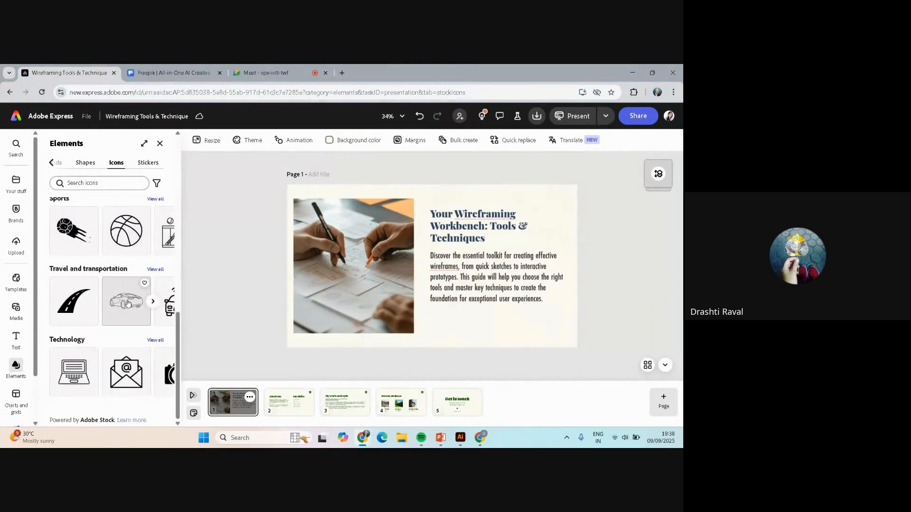
left_click(156, 340)
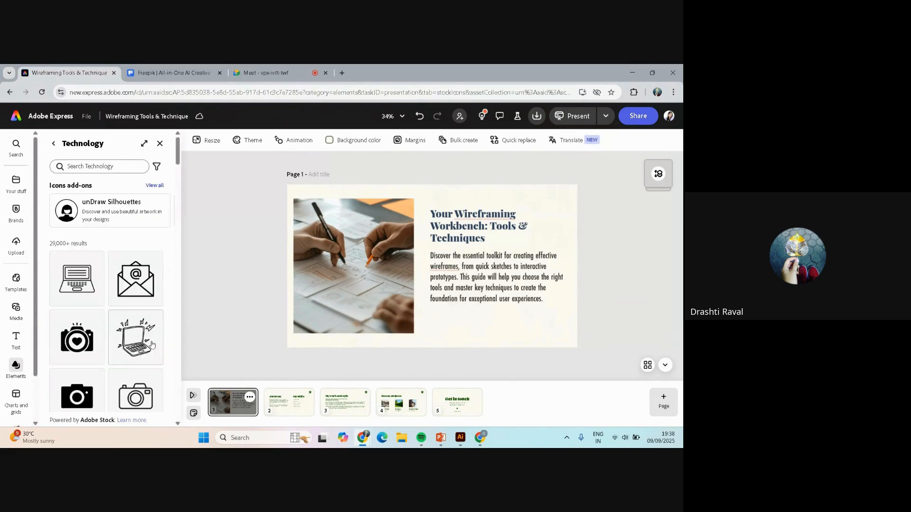
Step: Add the hand-drawn laptop icon to page 1 and place it over the photo's lower-right corner
scroll(110, 290, "down", 3)
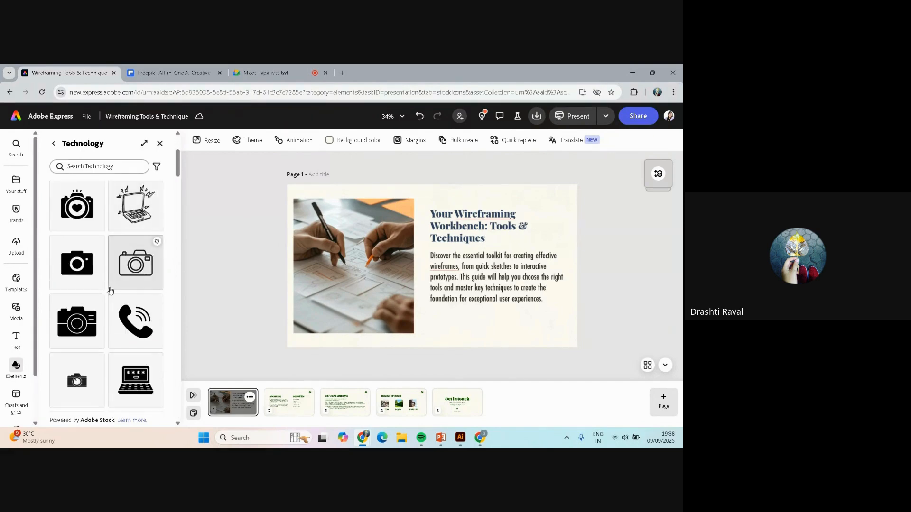
scroll(110, 290, "up", 1)
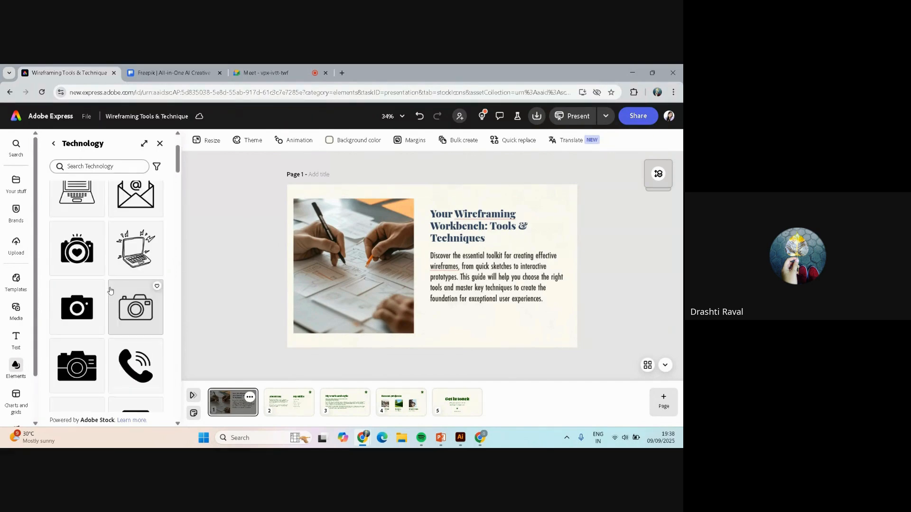
left_click(124, 250)
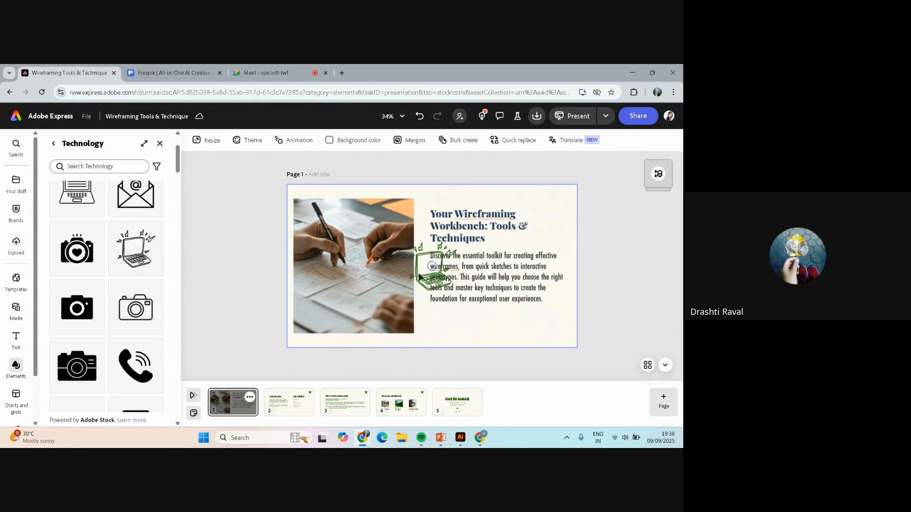
left_click_drag(416, 281, 392, 328)
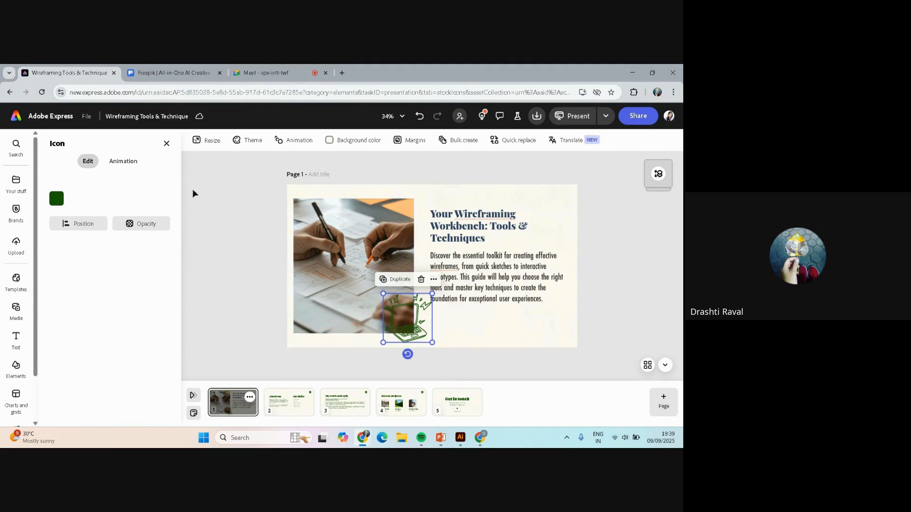
Step: Try the Cremar palette's light grey, grey-brown and rosy brown as the laptop icon's fill, ending on light grey
left_click(56, 198)
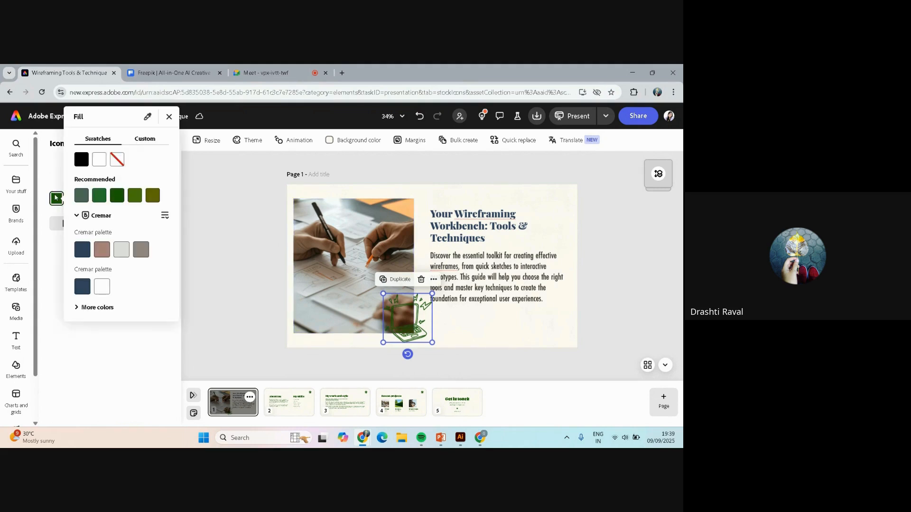
left_click(123, 249)
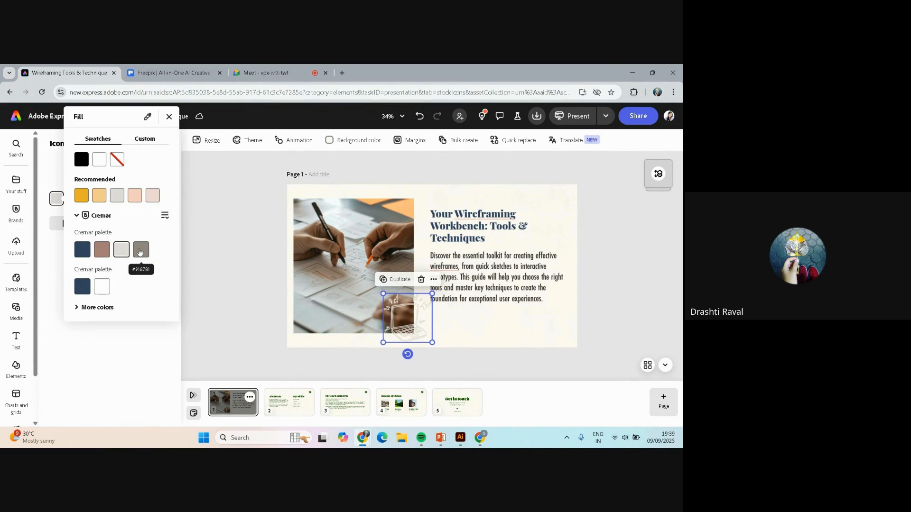
left_click(137, 249)
left_click(102, 249)
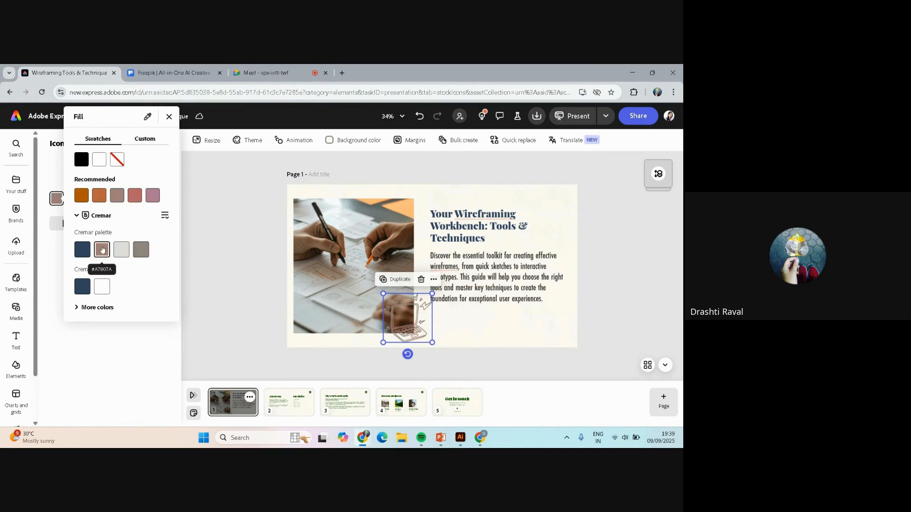
left_click(122, 250)
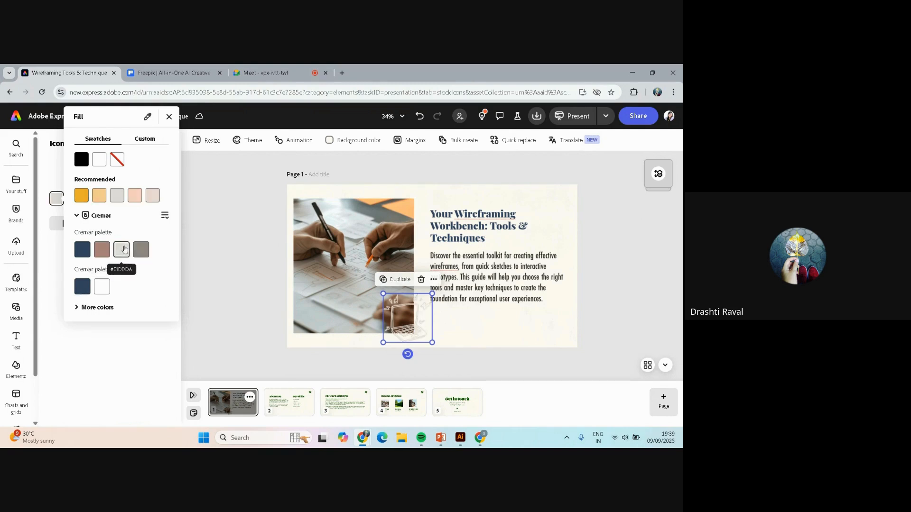
Step: Move the laptop icon off the photo to just below the body paragraph's left end and make it slightly smaller
left_click(392, 304)
left_click_drag(392, 304, 388, 304)
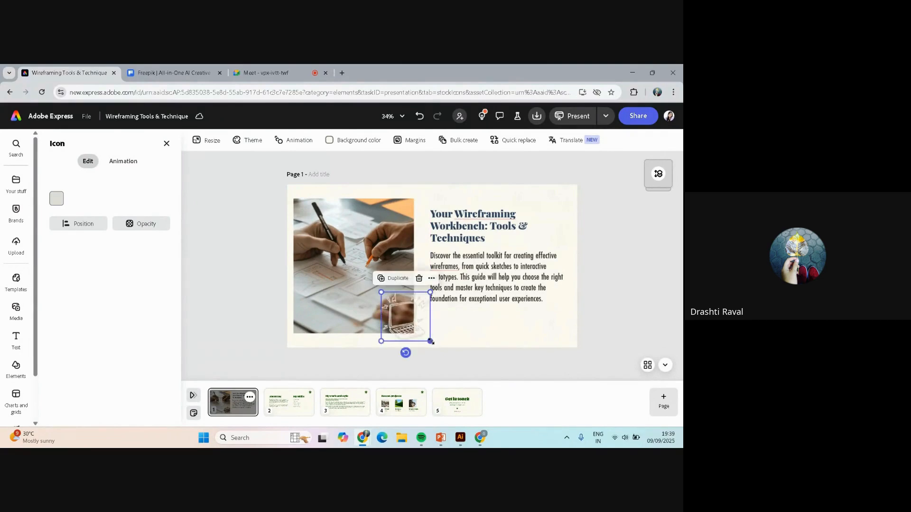
left_click_drag(430, 341, 458, 344)
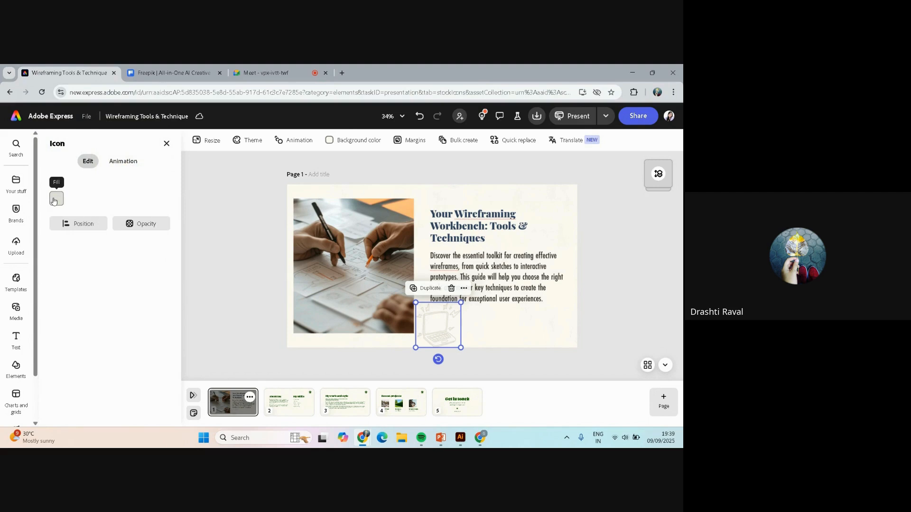
Step: Recolor the laptop icon with the Cremar palette's rosy brown and close the fill colour choices
left_click(55, 199)
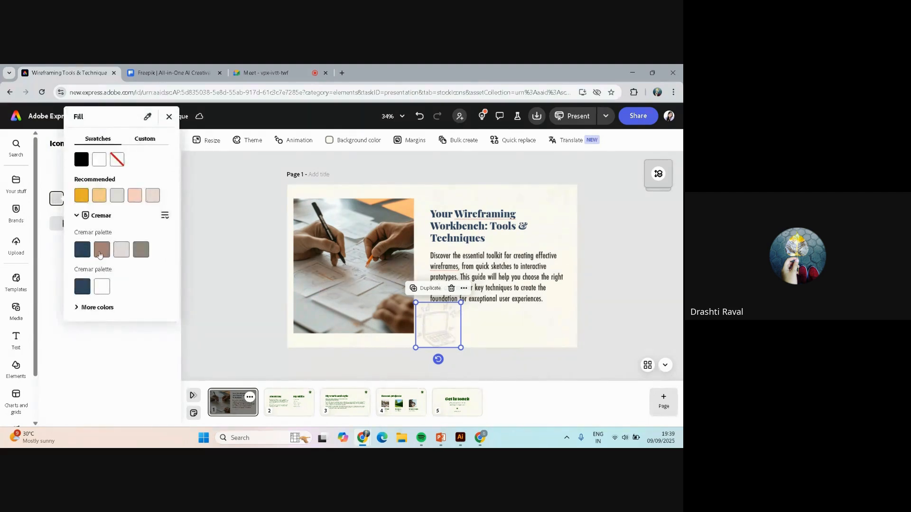
left_click(99, 256)
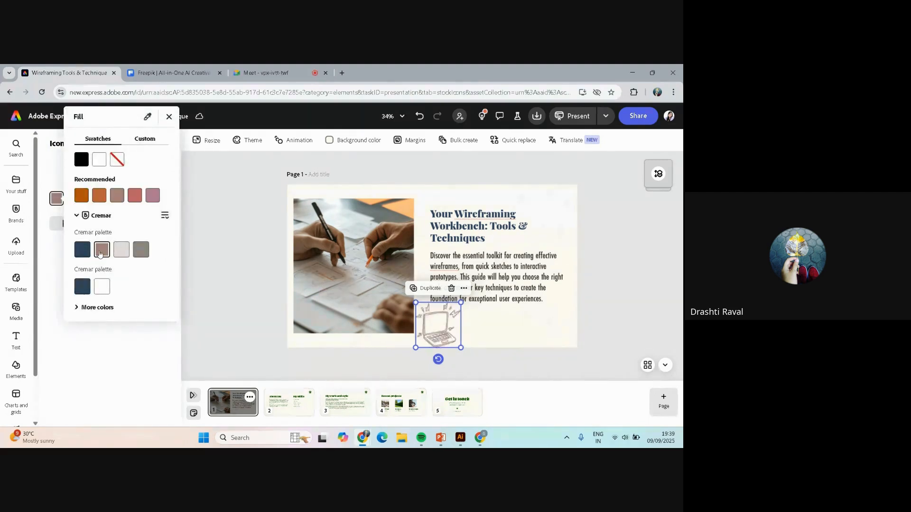
left_click(627, 271)
left_click(618, 273)
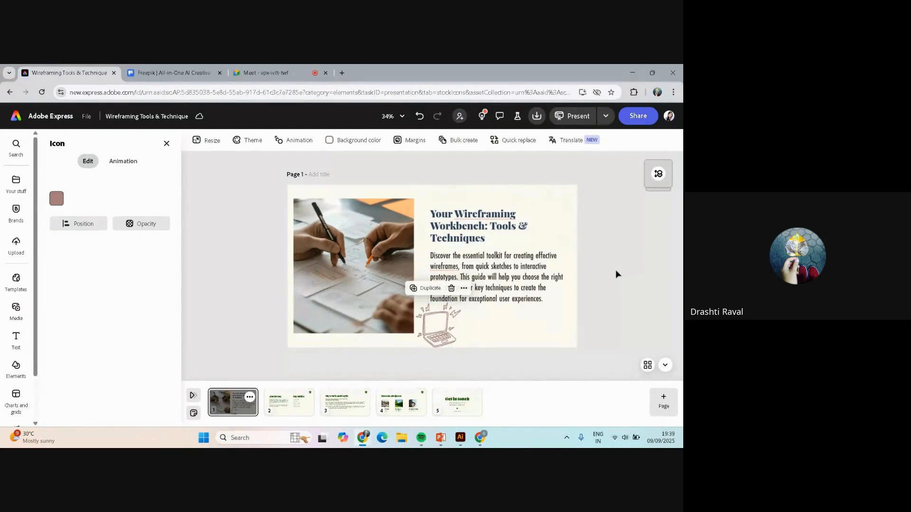
Step: Shrink the laptop icon slightly, keeping it beside the photo's lower-right corner, and deselect it
left_click(423, 336)
left_click_drag(460, 345, 437, 327)
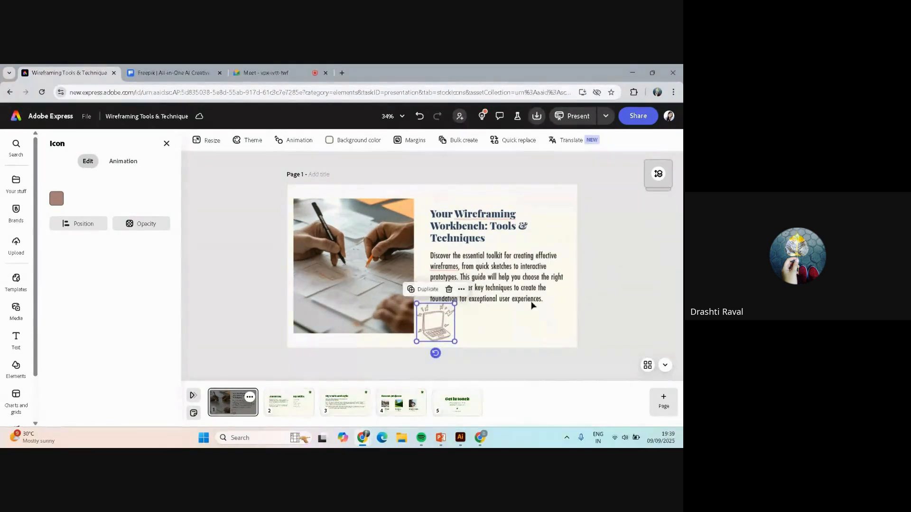
left_click(591, 281)
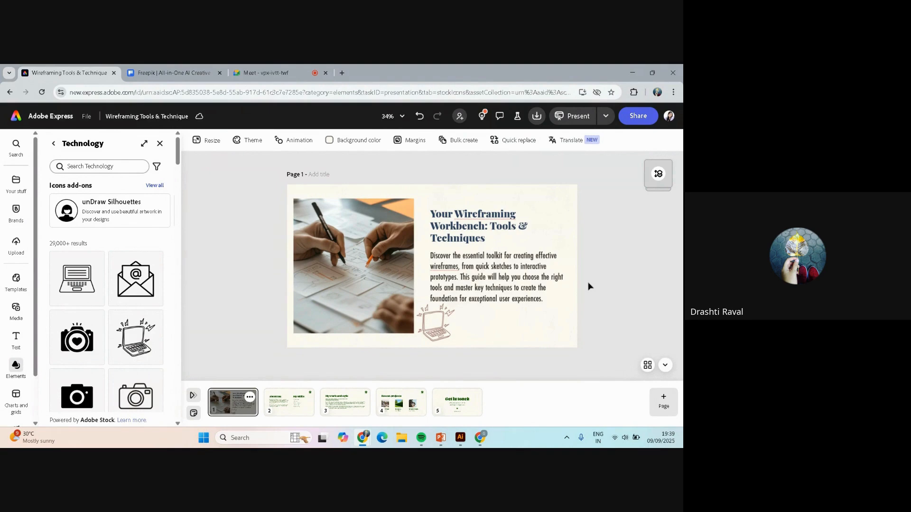
Step: Generate a portrait (3:4) image on page 1 from the prompt "people are creating website wireframes"
left_click(385, 262)
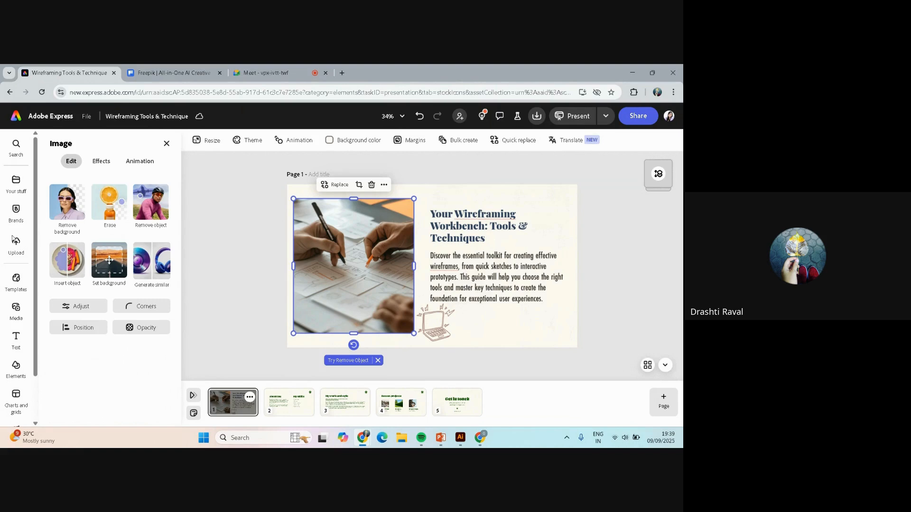
left_click(16, 310)
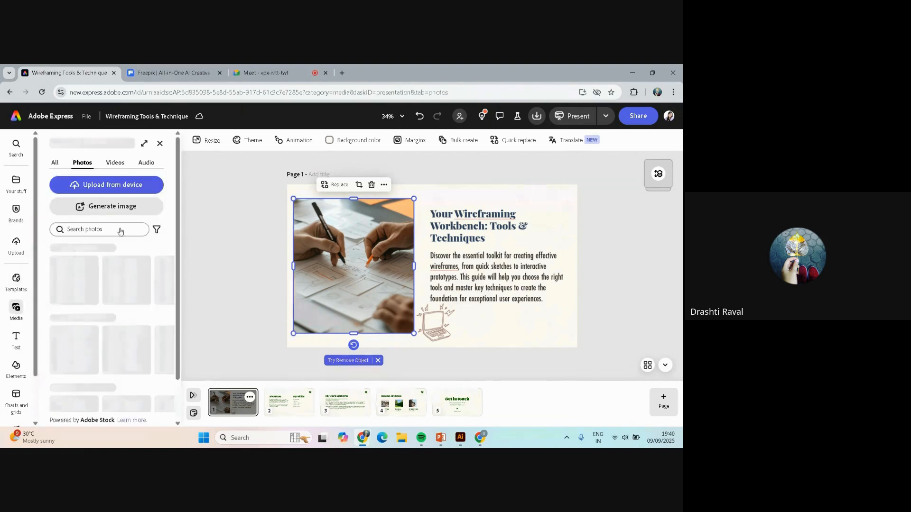
left_click(113, 207)
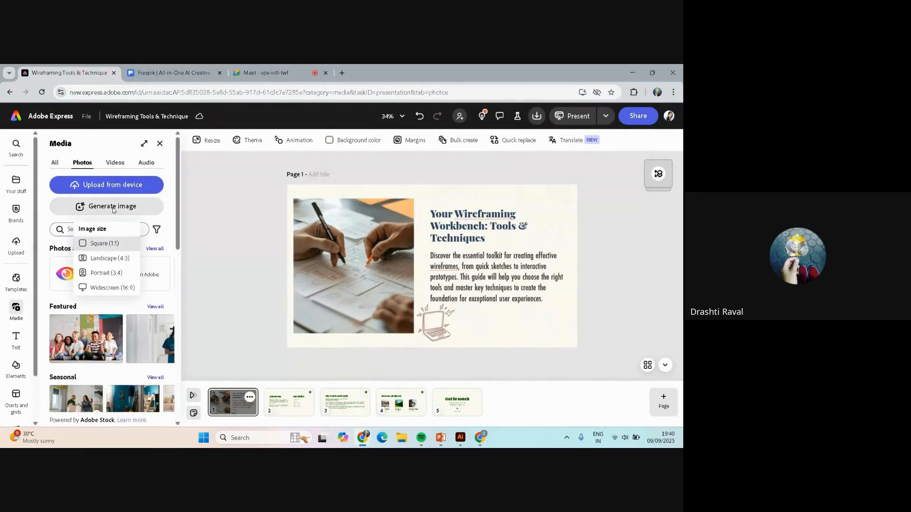
left_click(103, 274)
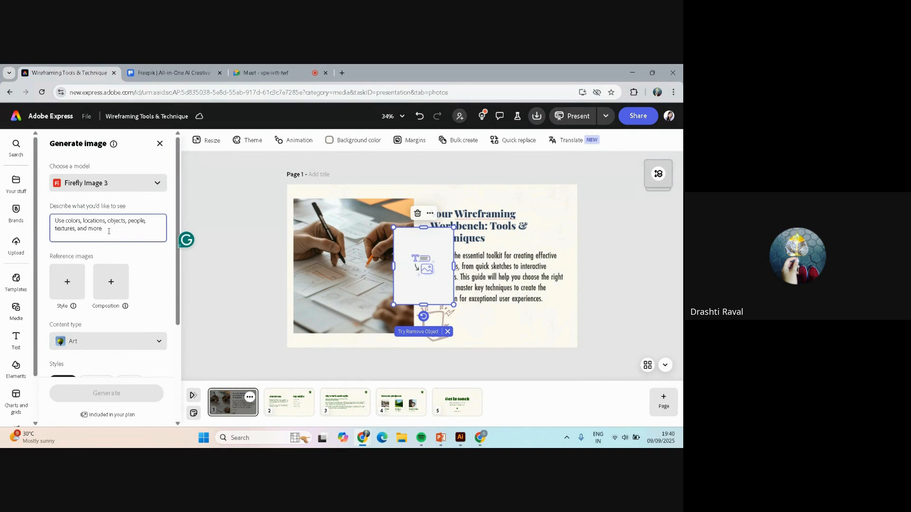
type("p")
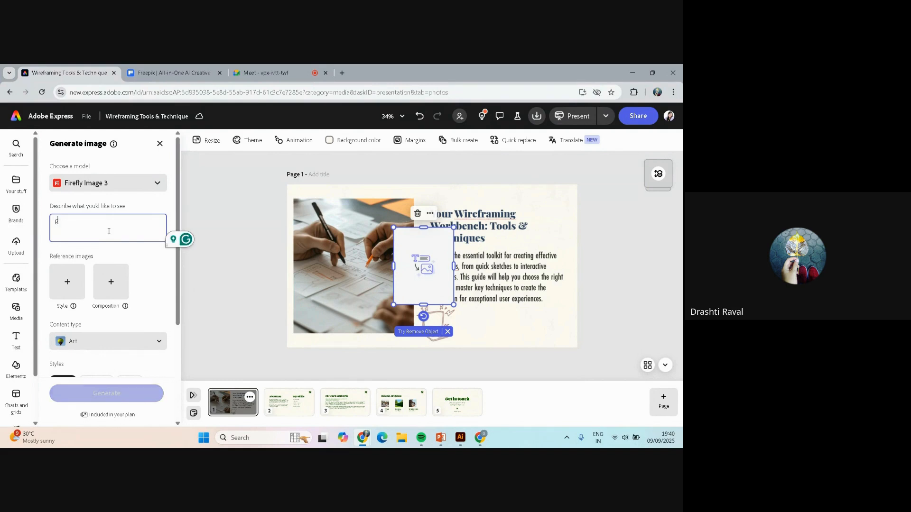
type("eop")
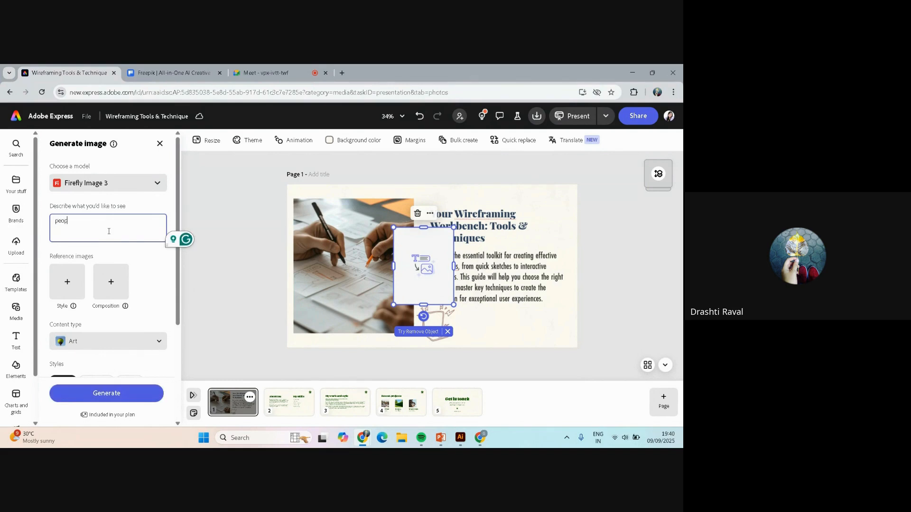
type("le are")
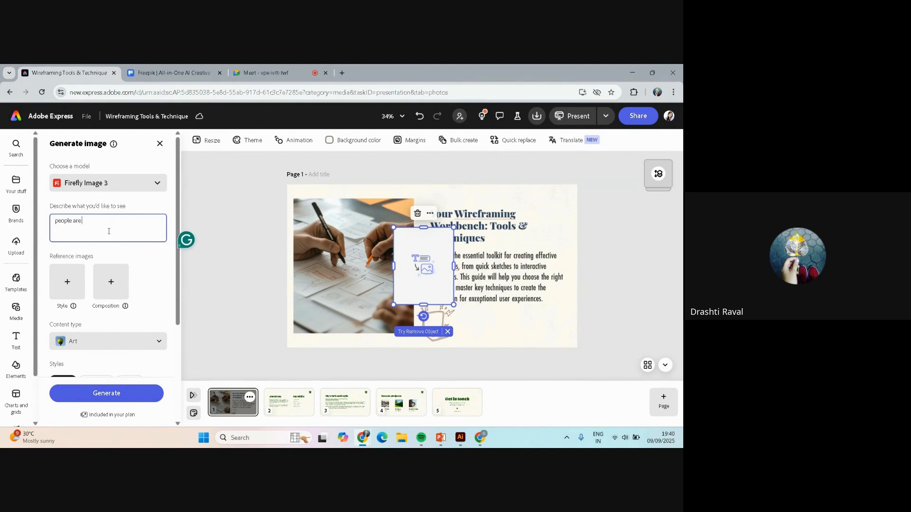
type(" creating website wireframes")
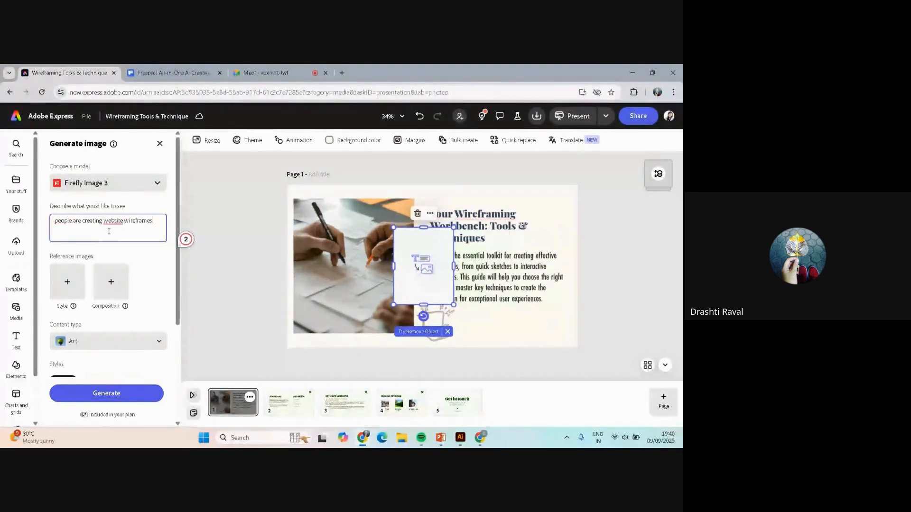
key("Return")
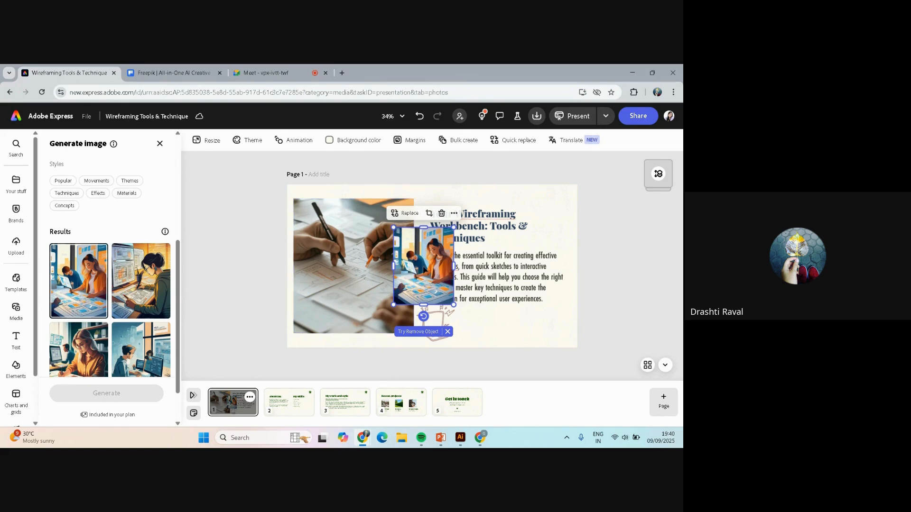
Step: Review the generated illustrations, change the content type to Photo and generate the image again
scroll(116, 266, "down", 1)
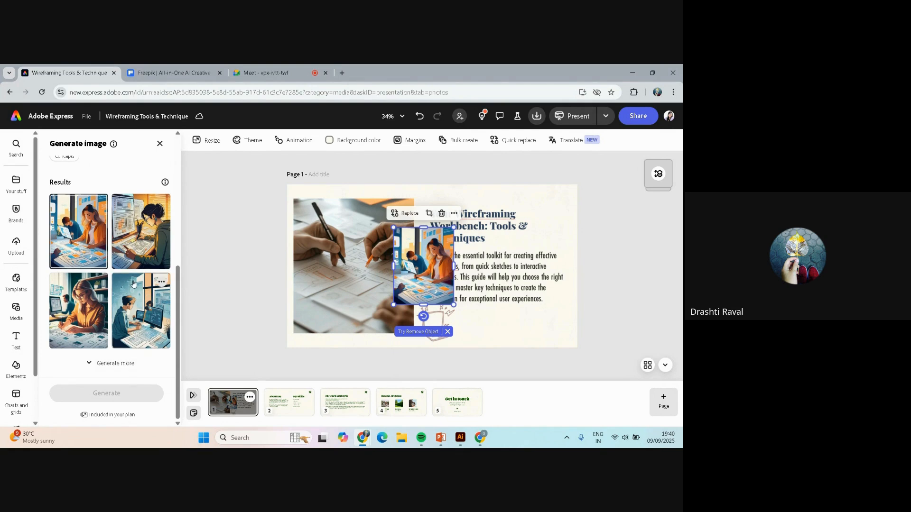
scroll(133, 283, "up", 5)
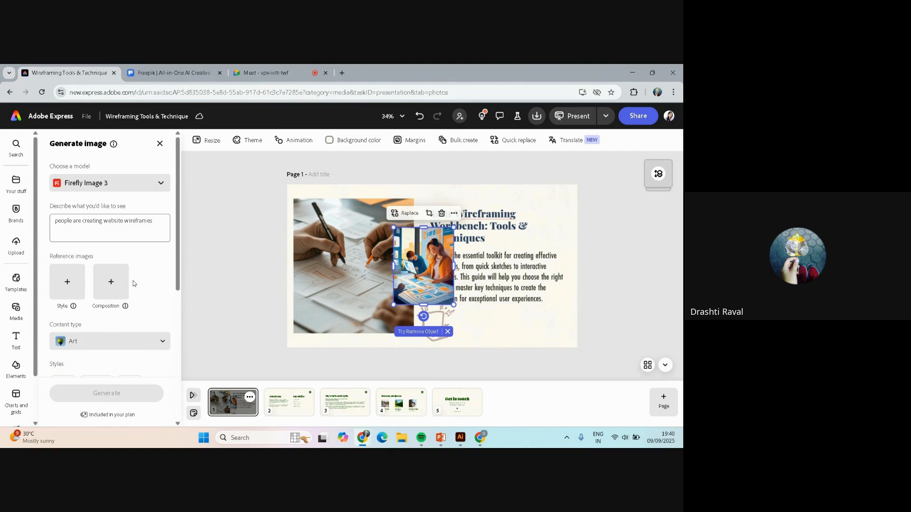
scroll(97, 310, "down", 5)
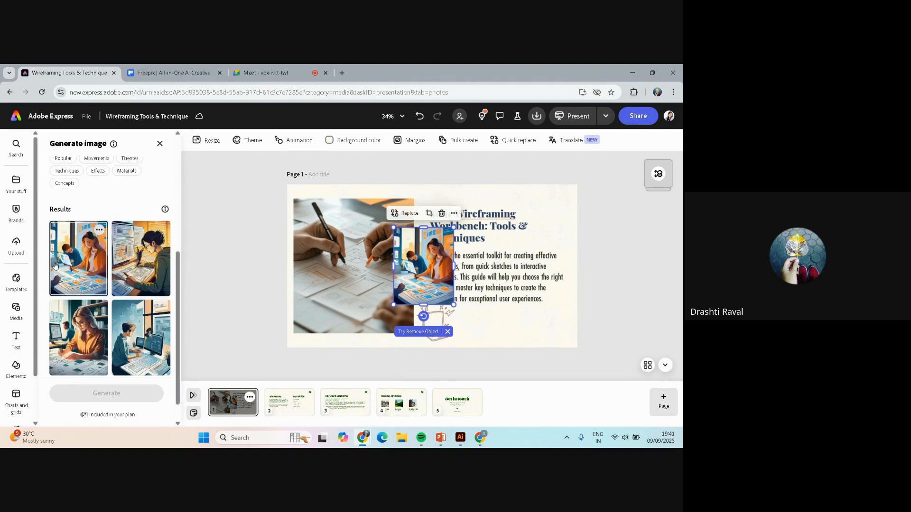
scroll(115, 284, "up", 3)
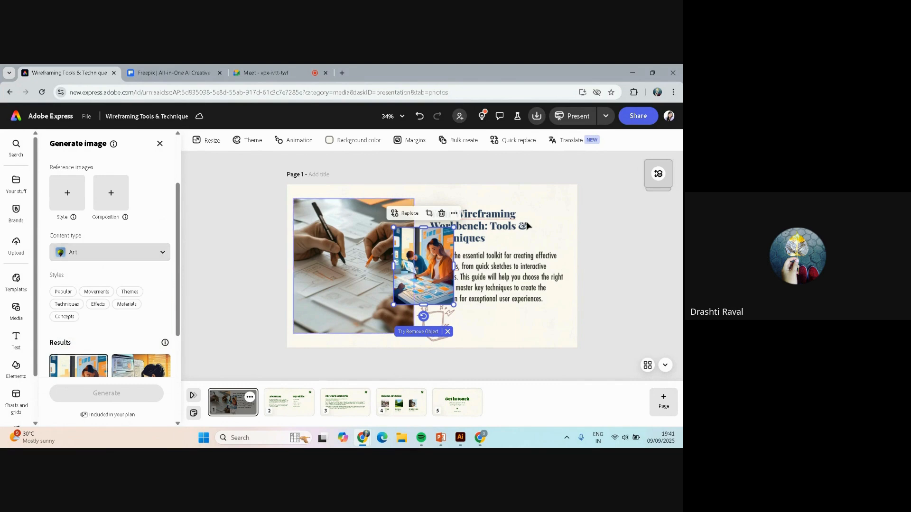
left_click(131, 255)
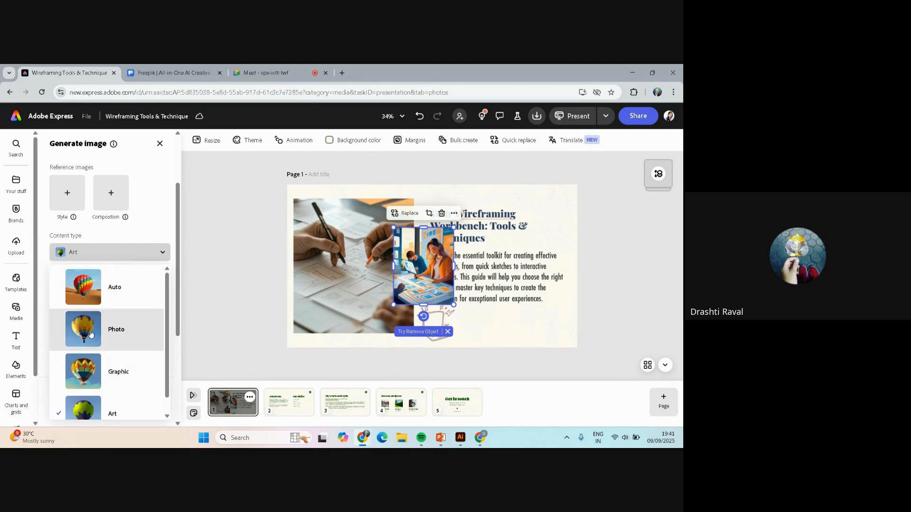
left_click(114, 329)
left_click(106, 394)
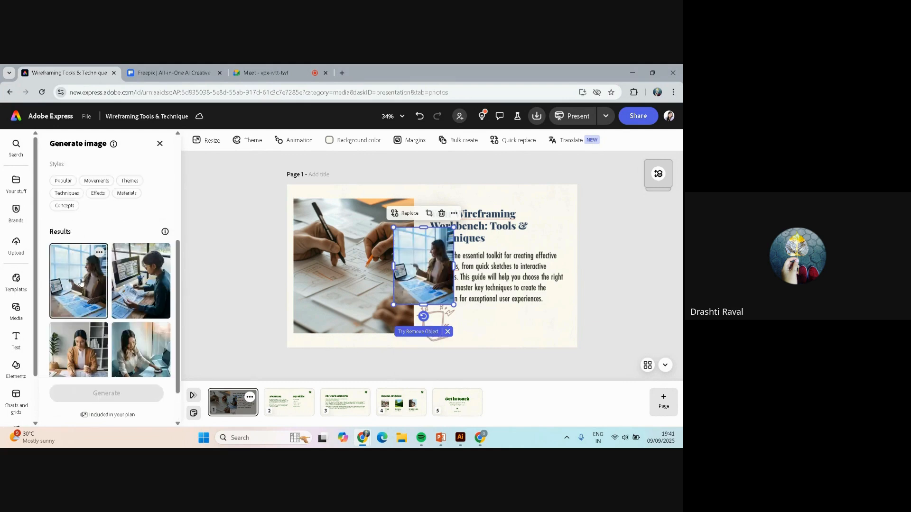
Step: Try the other generated photos on the page, ending on the woman in a tan cardigan drawing at a desk
left_click(142, 275)
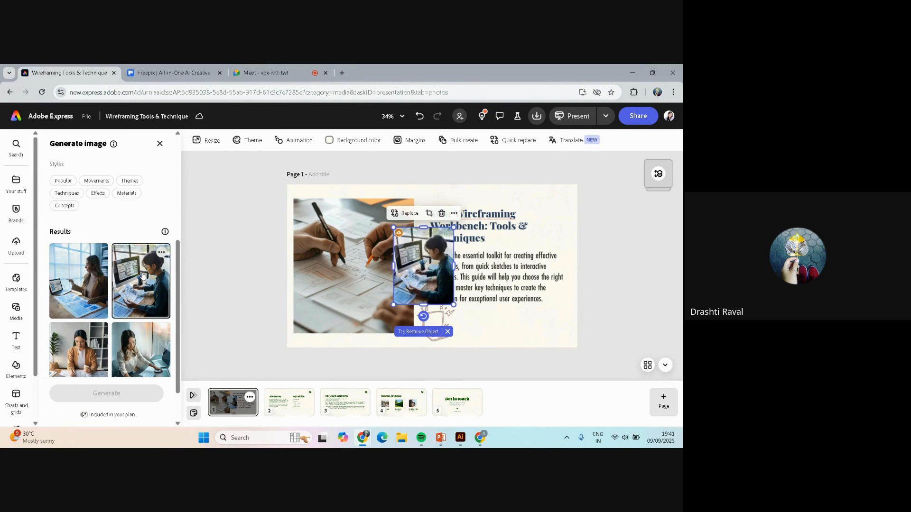
scroll(141, 285, "down", 1)
left_click(139, 308)
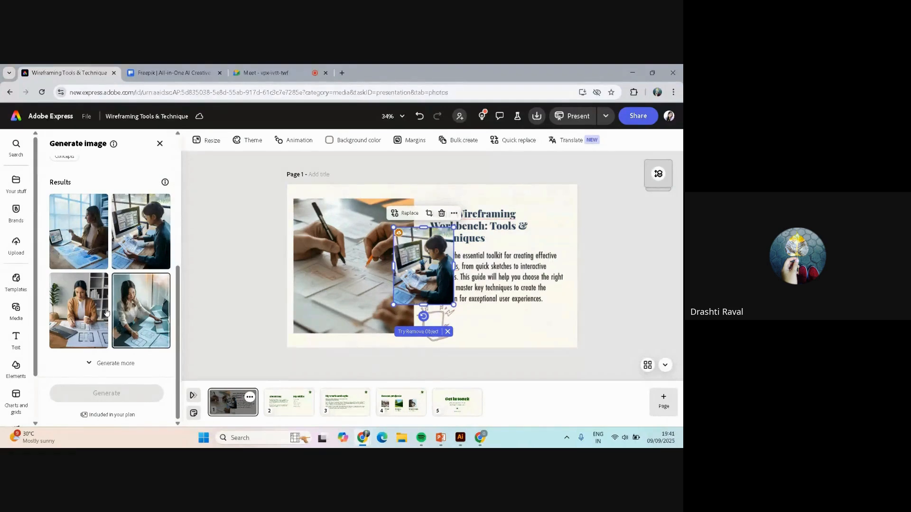
left_click(87, 309)
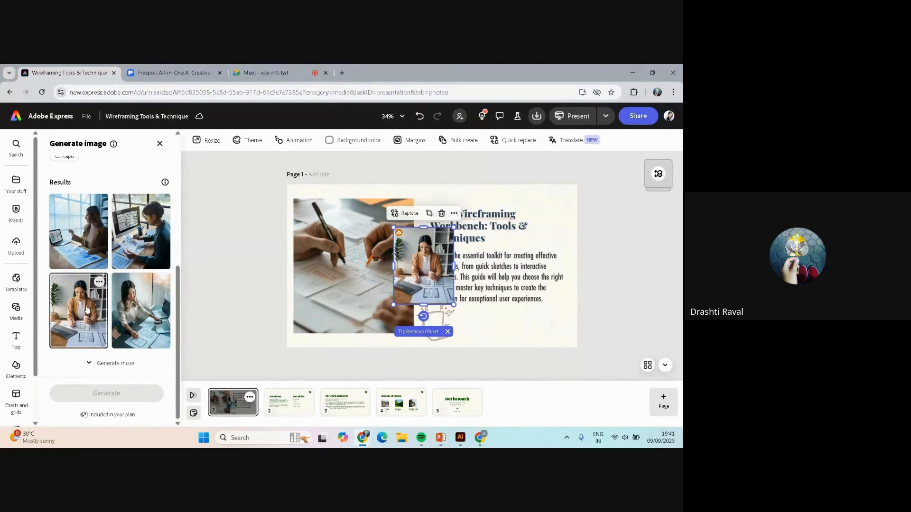
Step: Delete the photo of sketching hands, move the generated photo into its place and enlarge it to nearly the page height
left_click(313, 244)
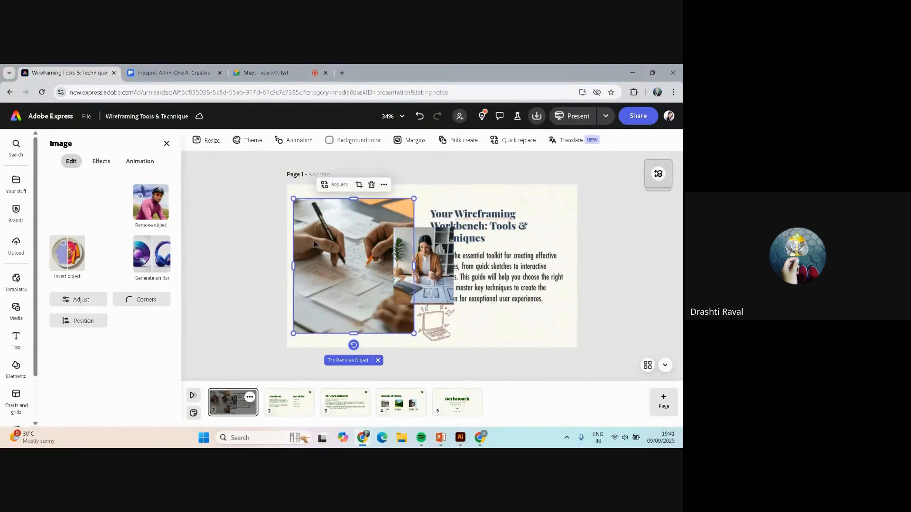
key("Delete")
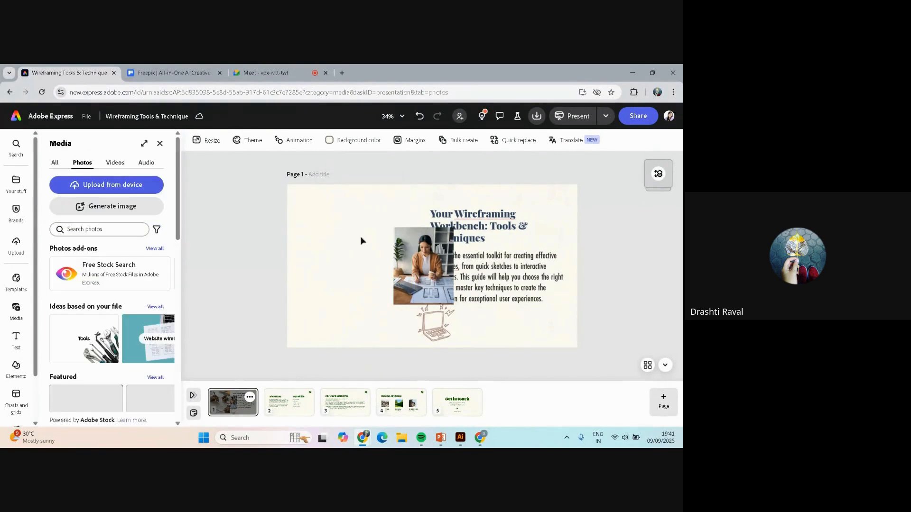
left_click(408, 258)
left_click_drag(425, 260, 326, 222)
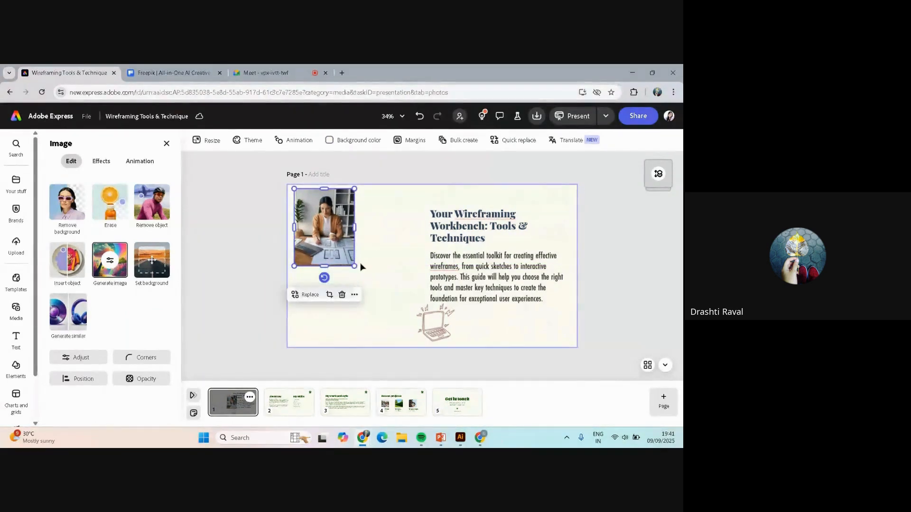
left_click_drag(355, 266, 427, 333)
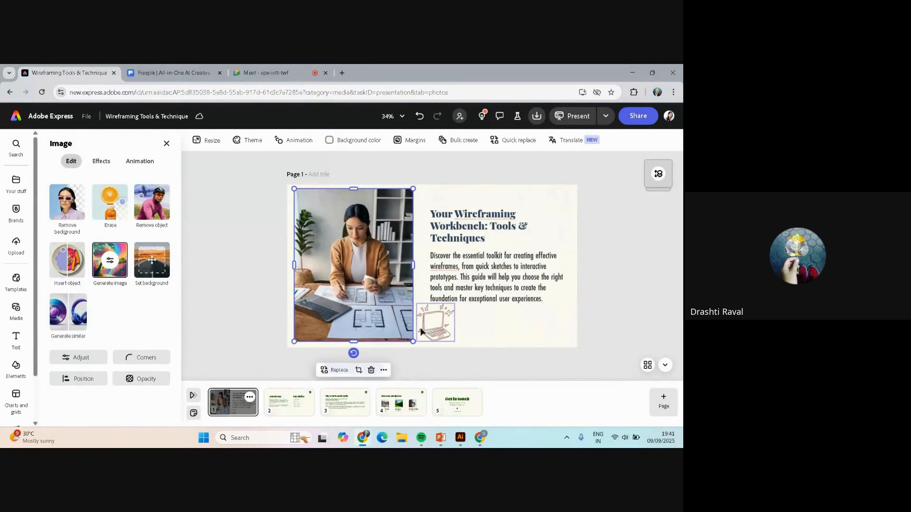
left_click(598, 245)
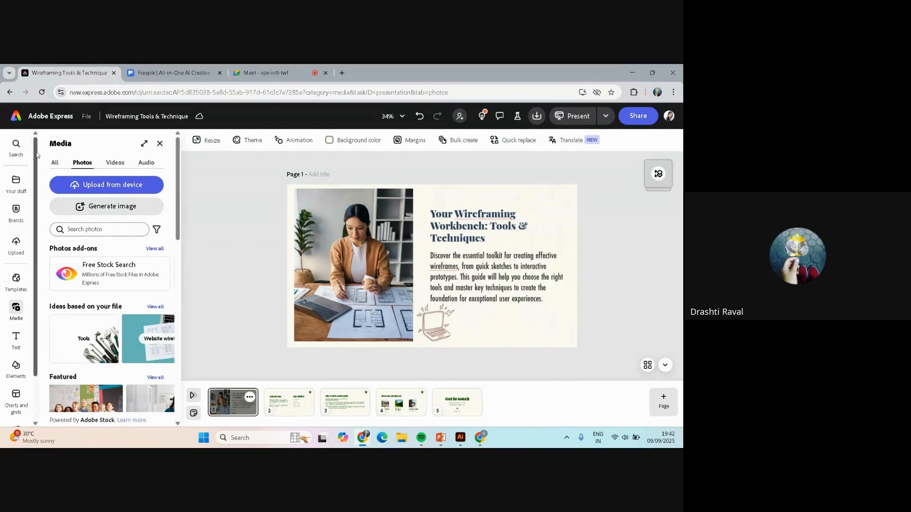
left_click(105, 190)
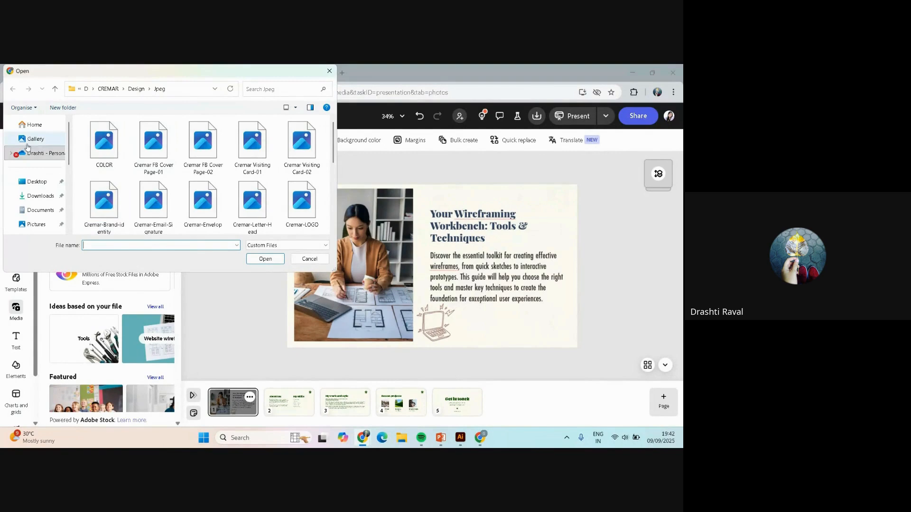
scroll(33, 180, "down", 3)
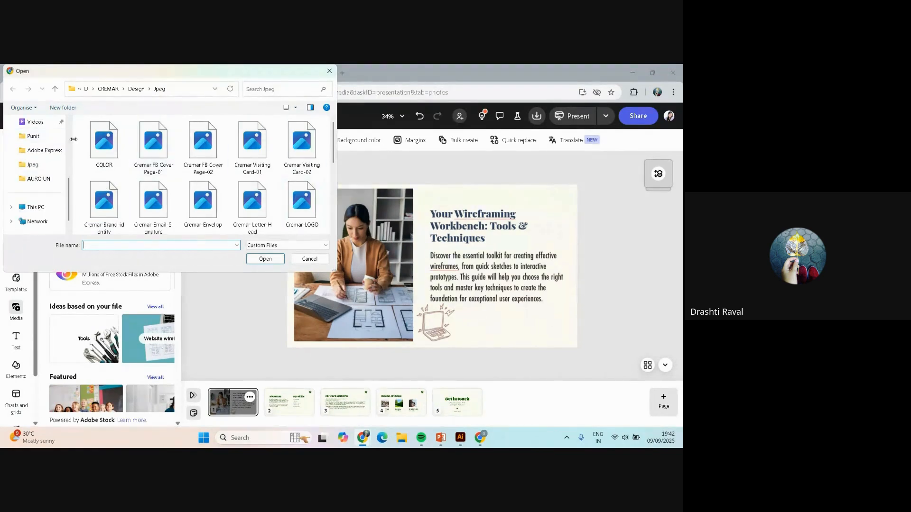
left_click(329, 71)
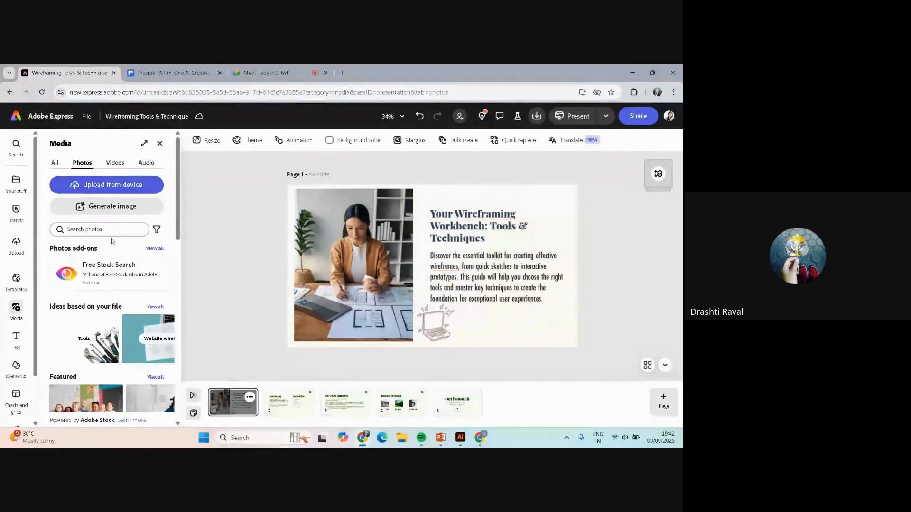
Step: Switch to the open Freepik website and copy its web address
mouse_move(58, 444)
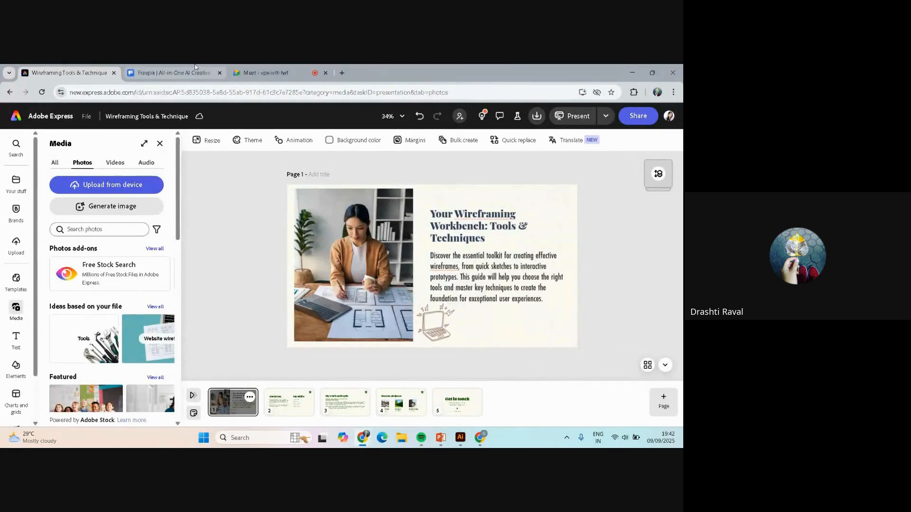
left_click(181, 71)
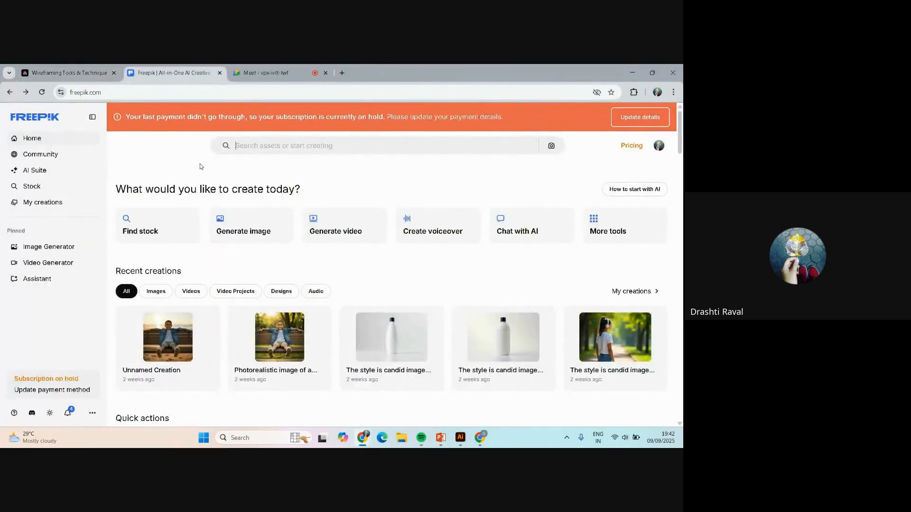
left_click(164, 95)
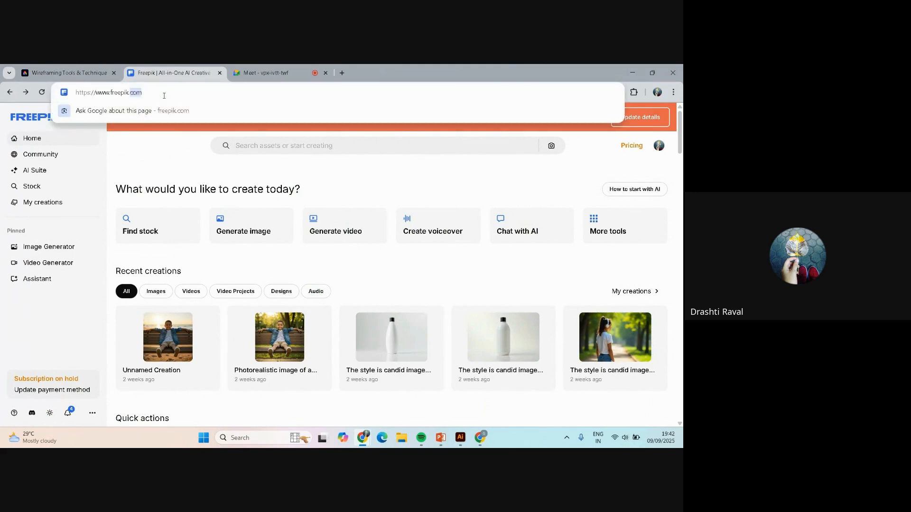
triple_click(164, 96)
key("ctrl+c")
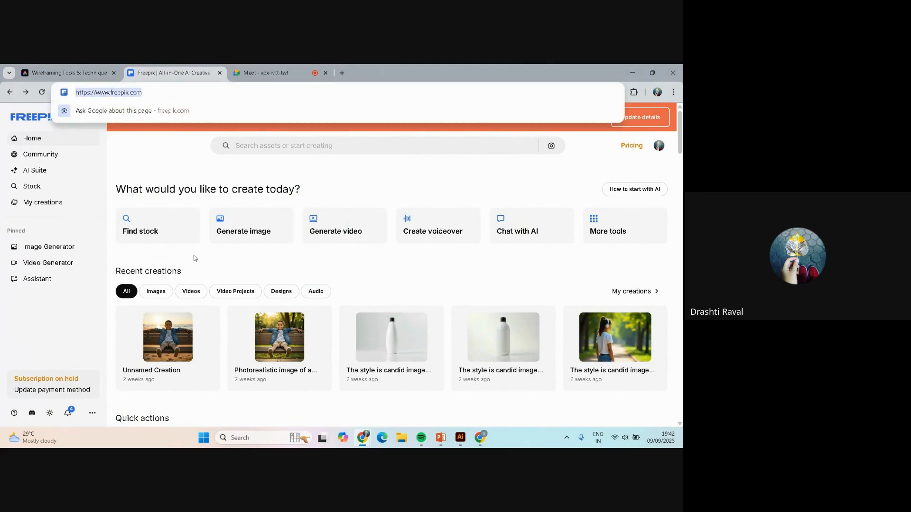
Step: Send the copied Freepik link in the Google Meet in-call messages and return to the Freepik page
left_click(92, 72)
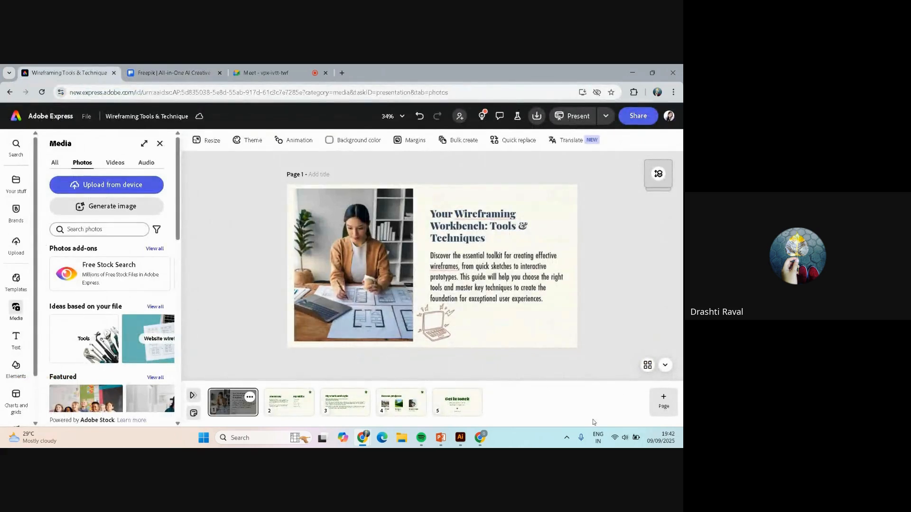
left_click(279, 69)
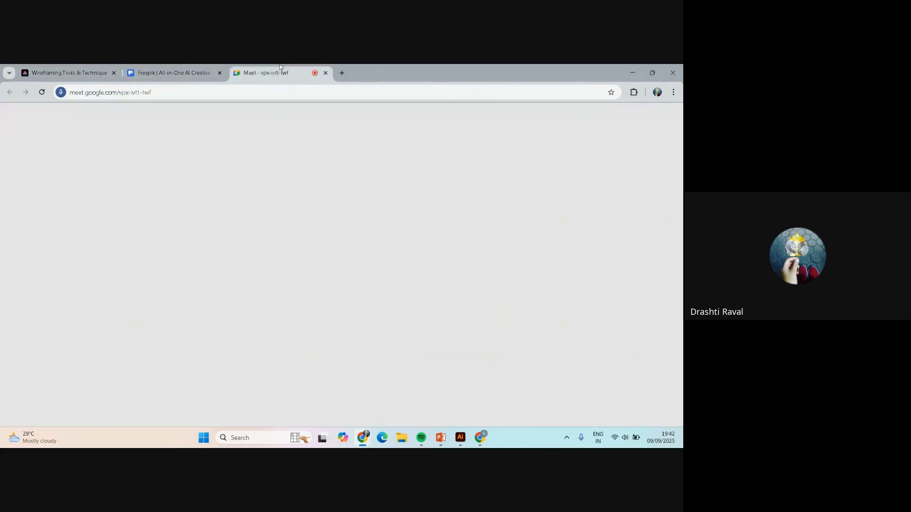
left_click(645, 408)
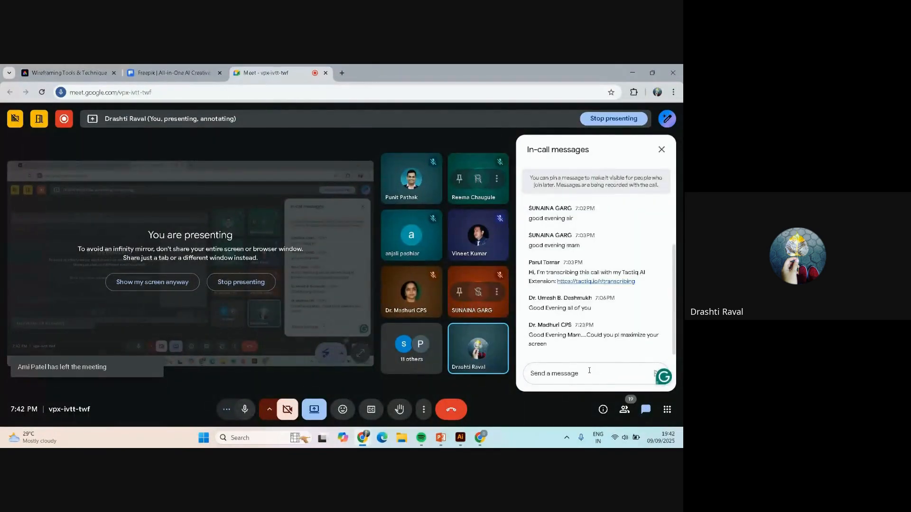
left_click(589, 370)
key("ctrl+v")
key("Return")
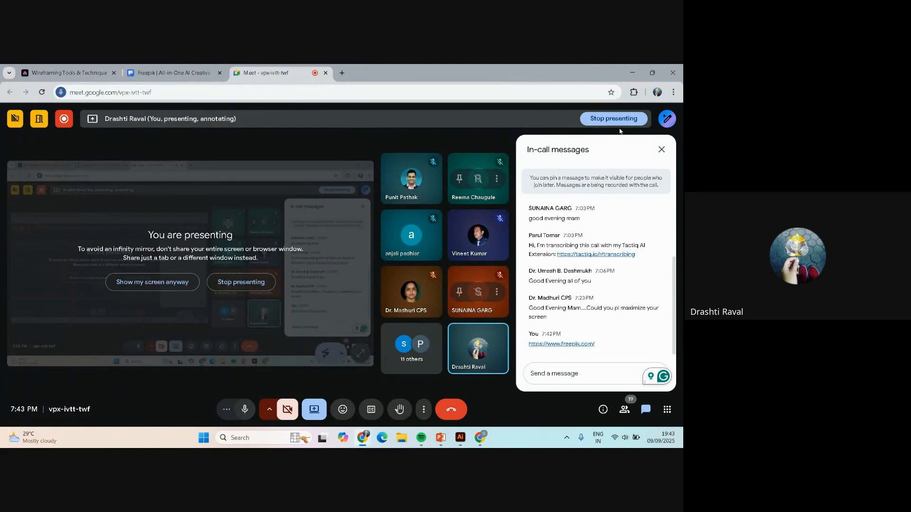
left_click(155, 68)
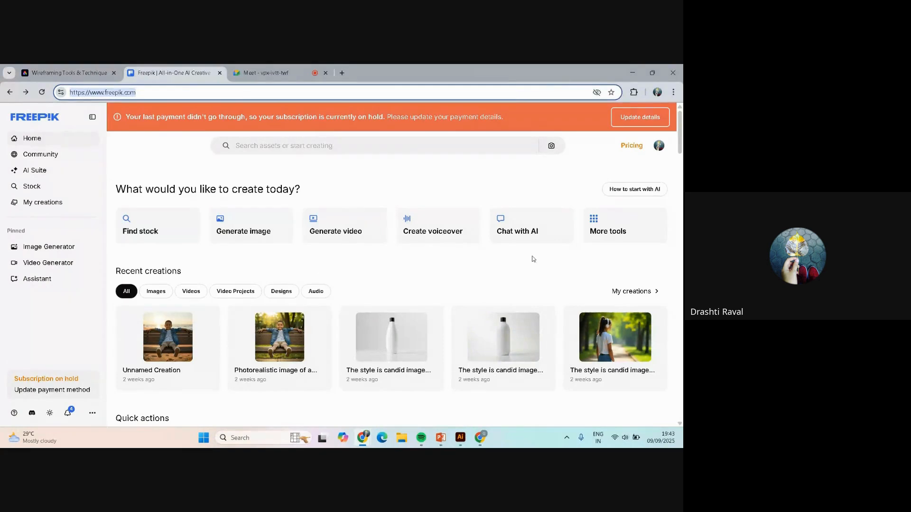
Step: Search Freepik for "wireframeing" and limit the results to photos
left_click(327, 144)
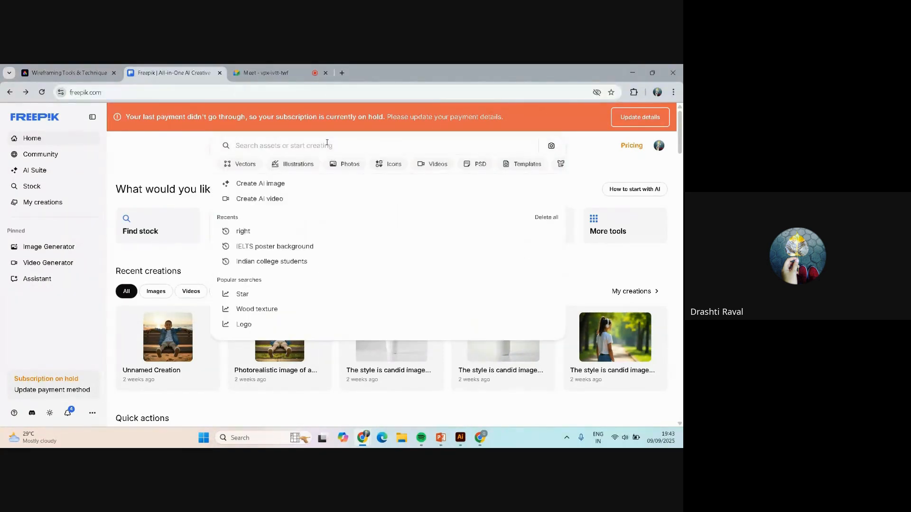
type("wirefr")
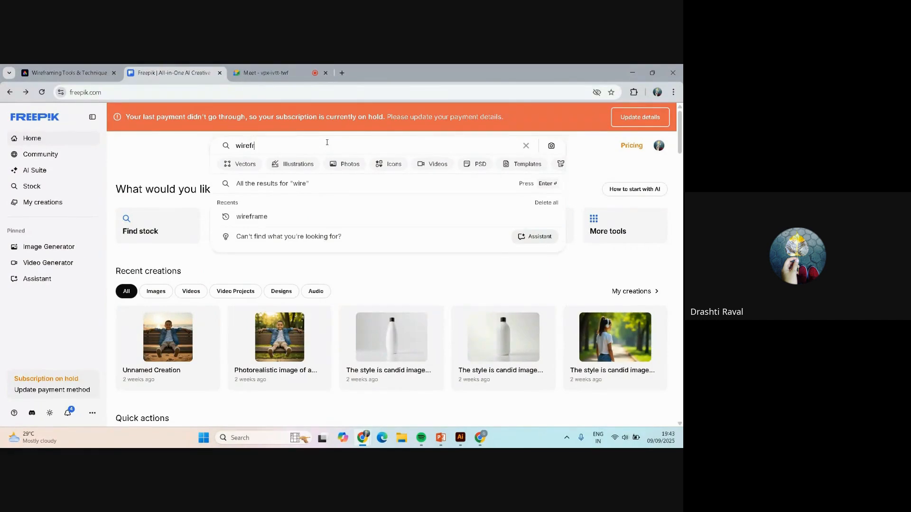
type("amei")
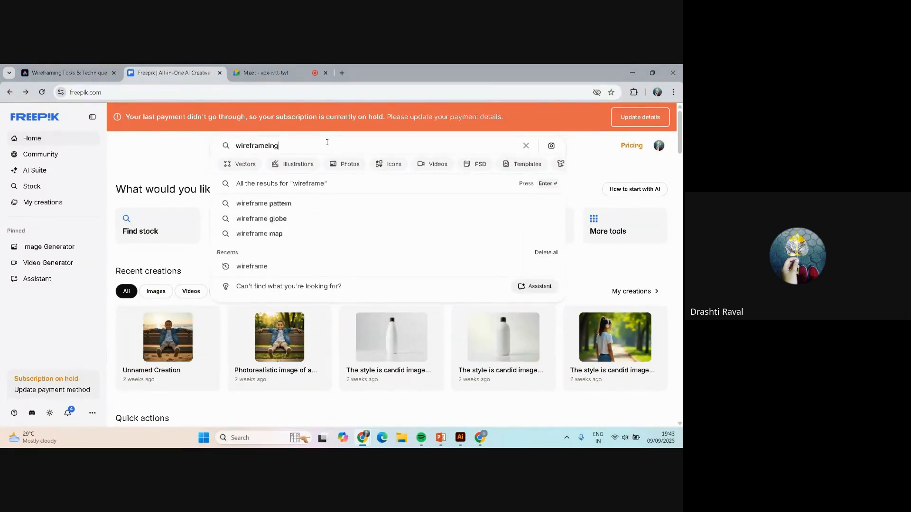
type("ng")
key("Return")
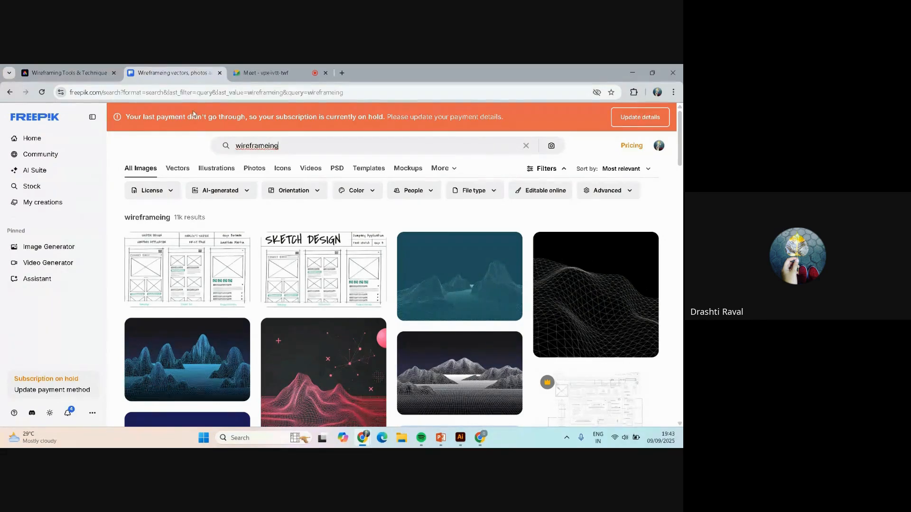
scroll(152, 214, "down", 2)
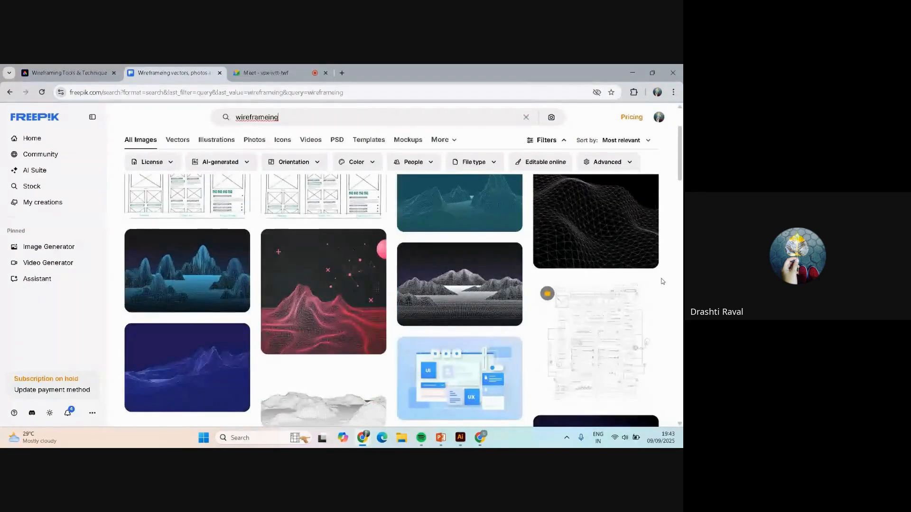
scroll(612, 227, "up", 2)
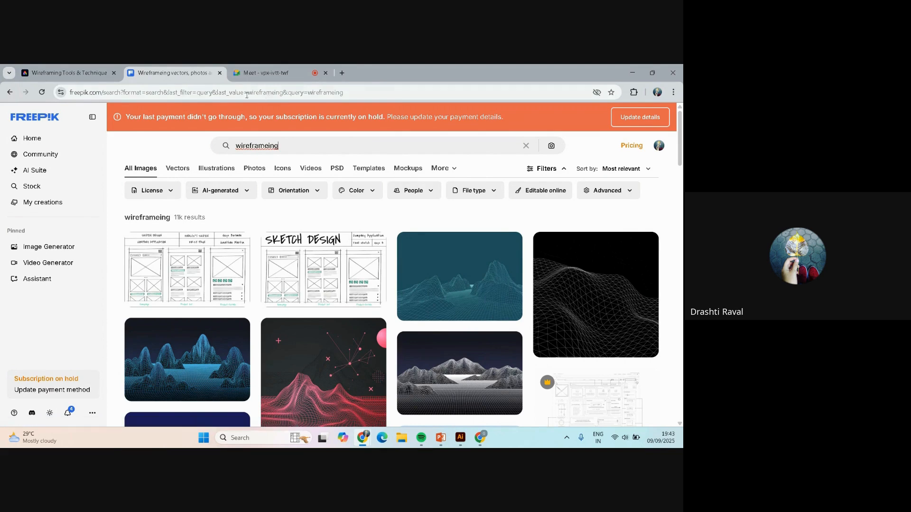
left_click(247, 168)
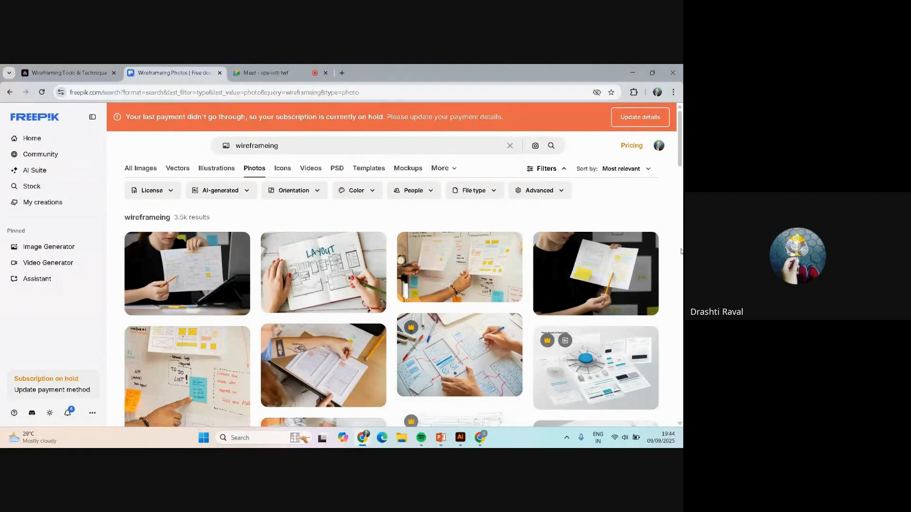
Step: Open the photo of a hand pointing at a blue sticky note and look through its series and related photos
scroll(661, 282, "down", 3)
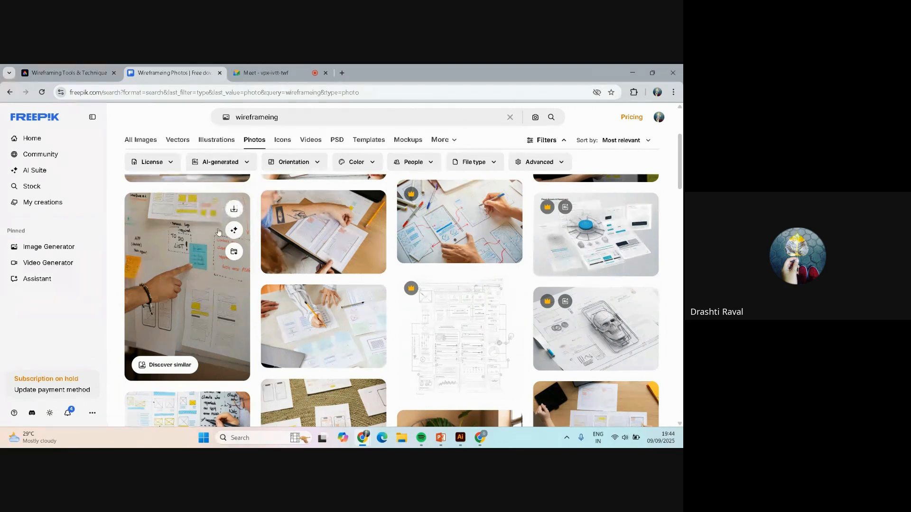
right_click(182, 241)
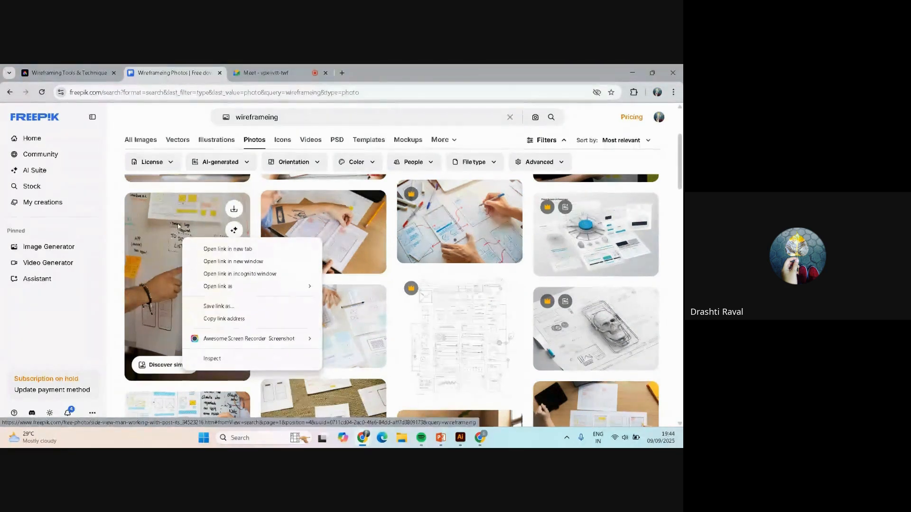
left_click(212, 214)
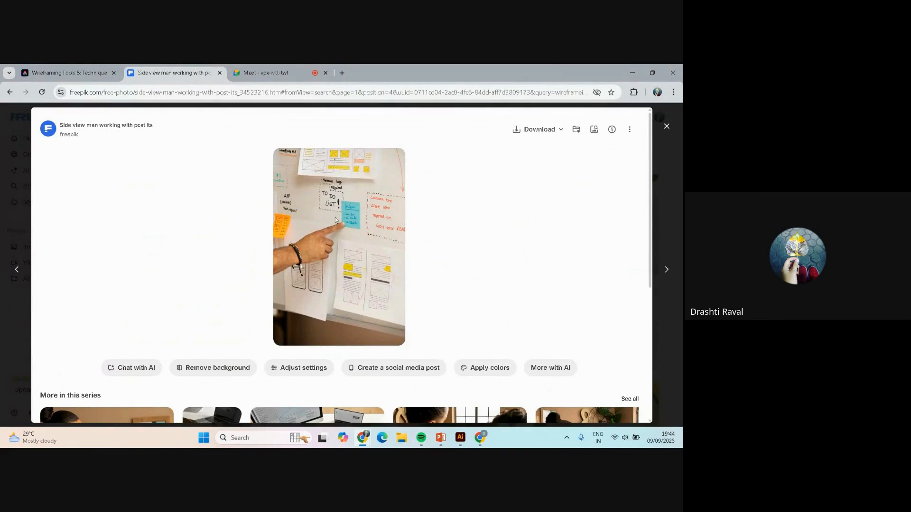
scroll(552, 193, "down", 3)
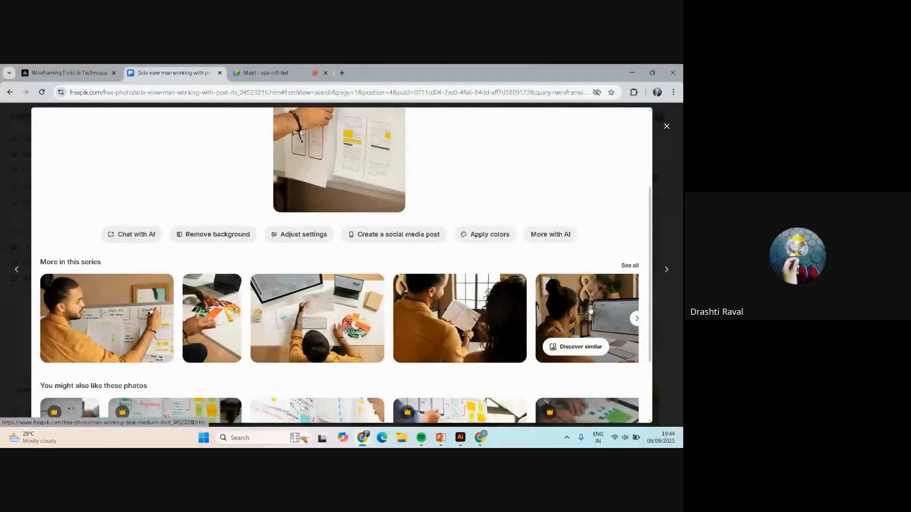
scroll(592, 312, "down", 2)
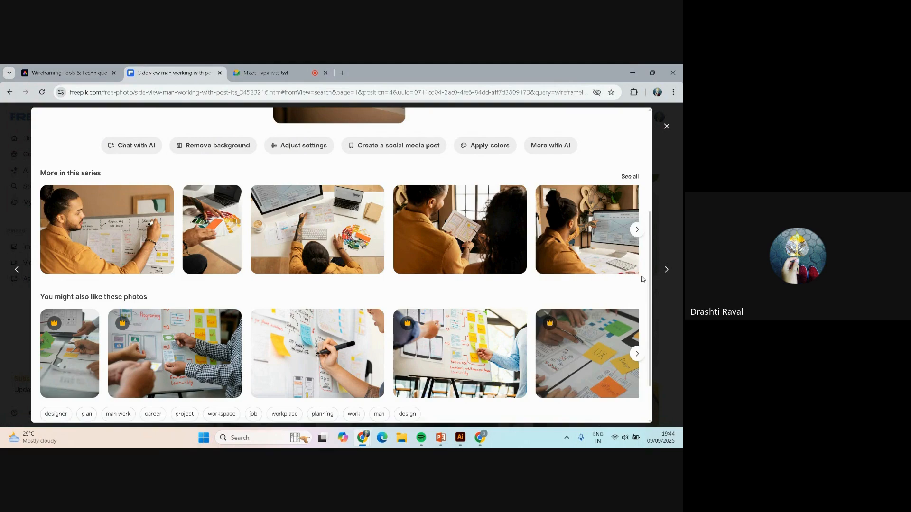
scroll(643, 280, "up", 2)
scroll(641, 282, "down", 2)
scroll(569, 160, "up", 5)
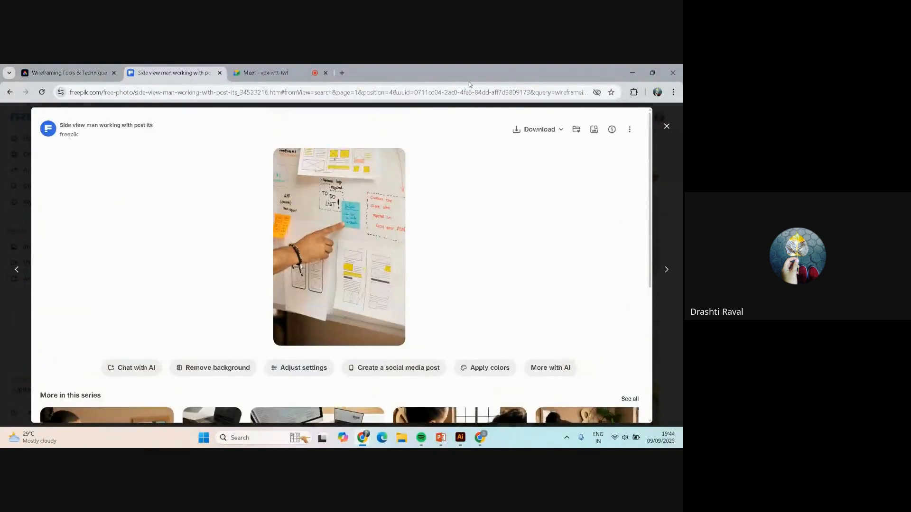
Step: Try to download the sticky-note photo from its detail view and from the photo results
left_click(533, 130)
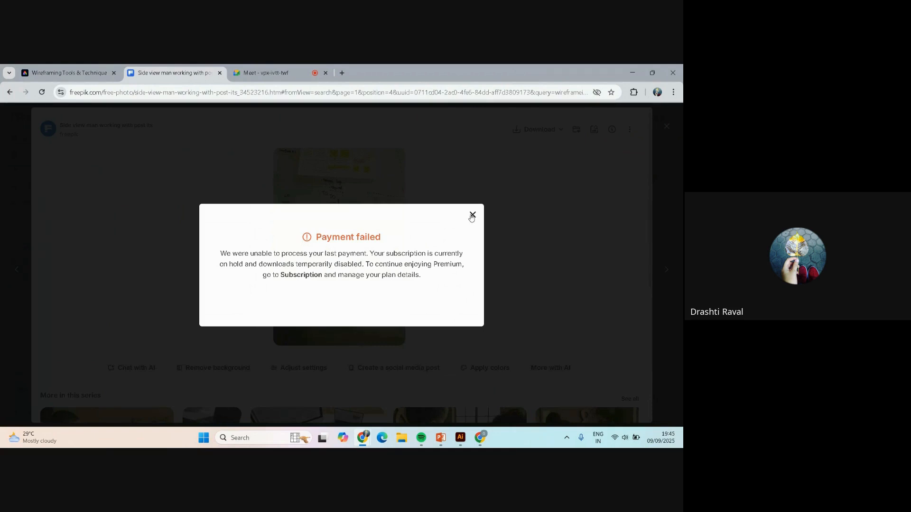
left_click(472, 216)
left_click(667, 126)
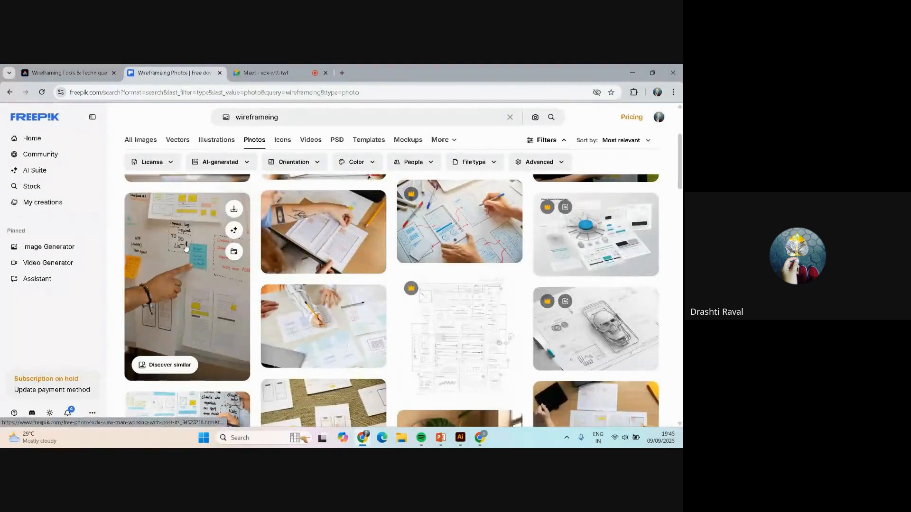
left_click(234, 210)
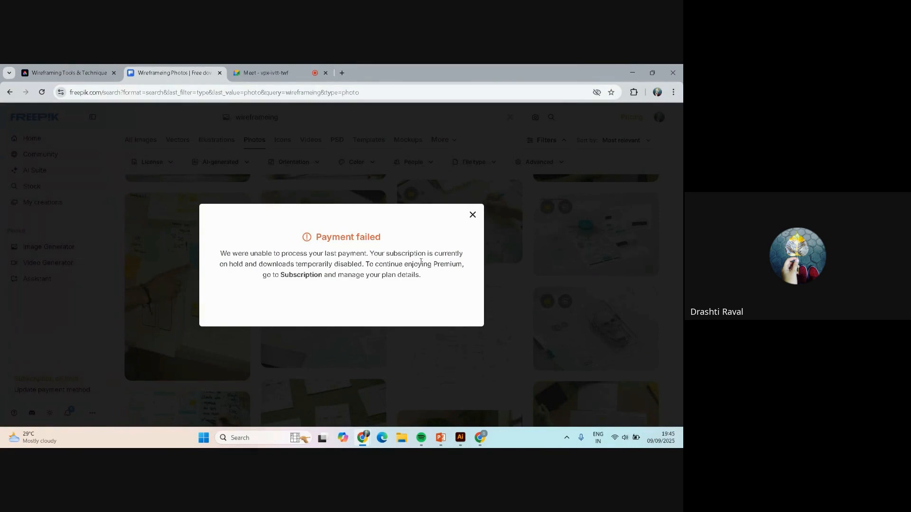
left_click(473, 214)
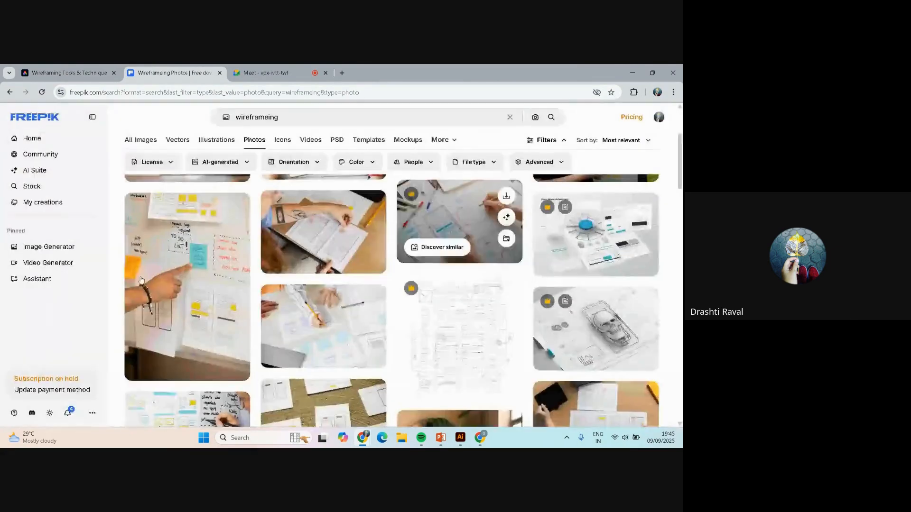
Step: Open the photo of hands writing notes beside wireframe sketches, try to download it, and return to the photo results
scroll(645, 308, "down", 2)
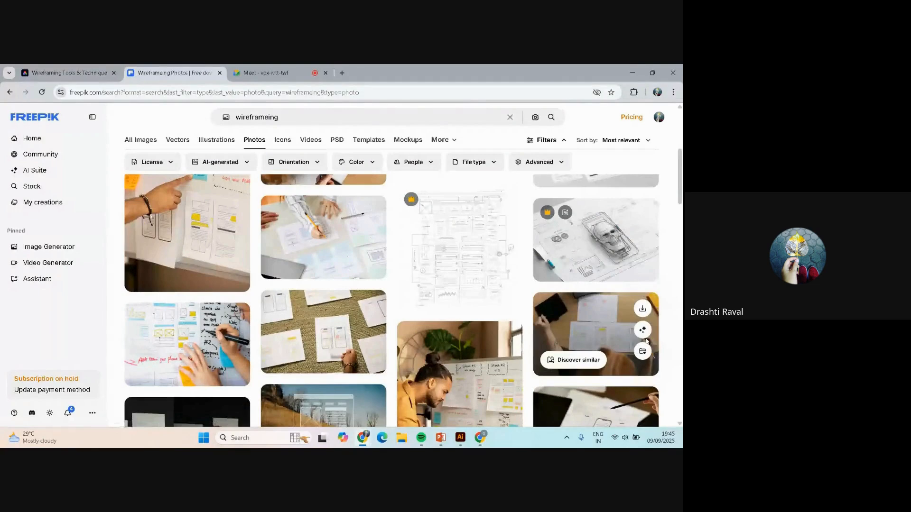
left_click(197, 332)
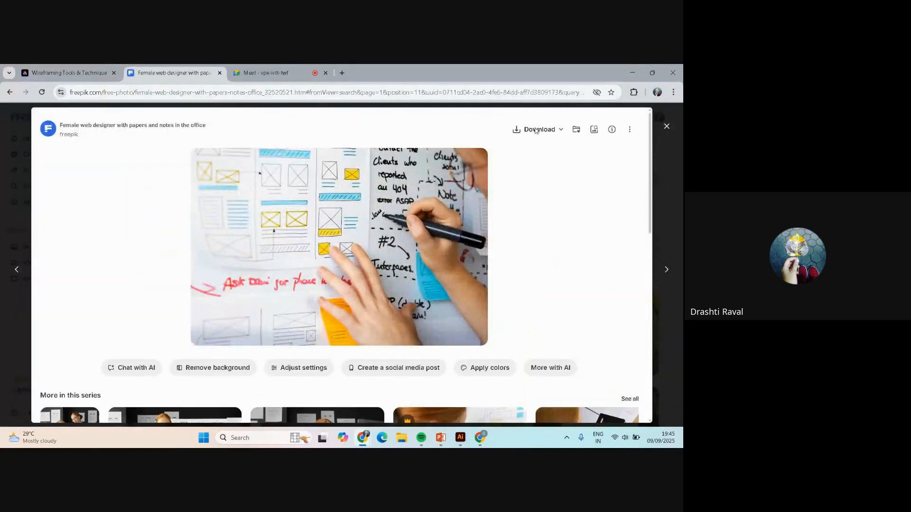
left_click(535, 129)
left_click(472, 214)
left_click(667, 127)
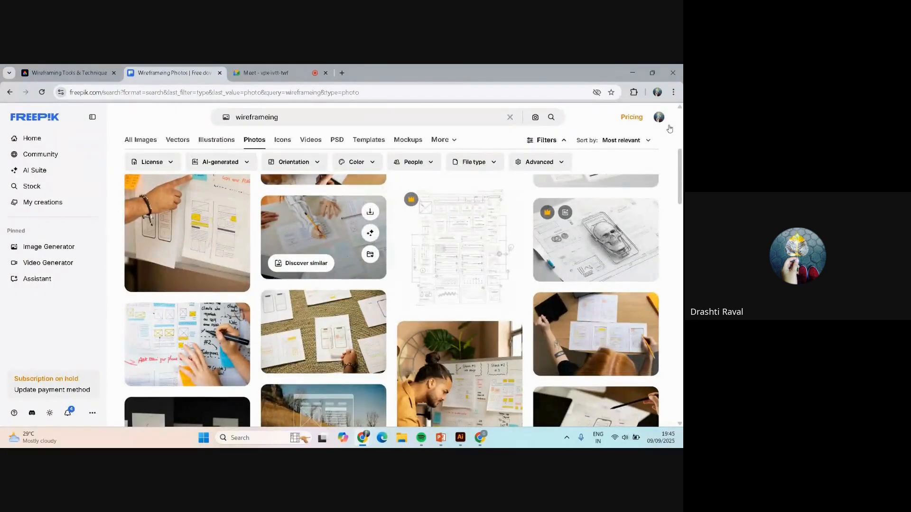
Step: Look through more of the wireframing photo results and switch back to the Adobe Express presentation
scroll(670, 209, "down", 4)
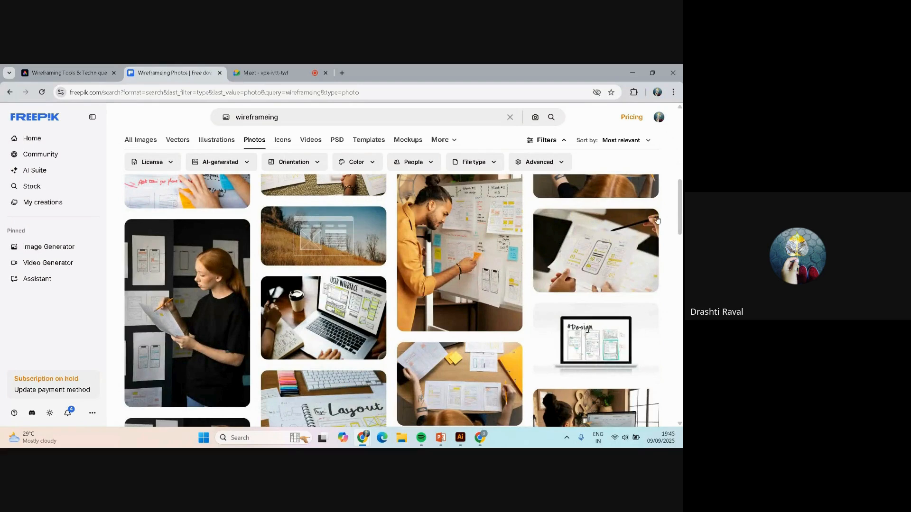
scroll(661, 215, "down", 3)
mouse_move(657, 220)
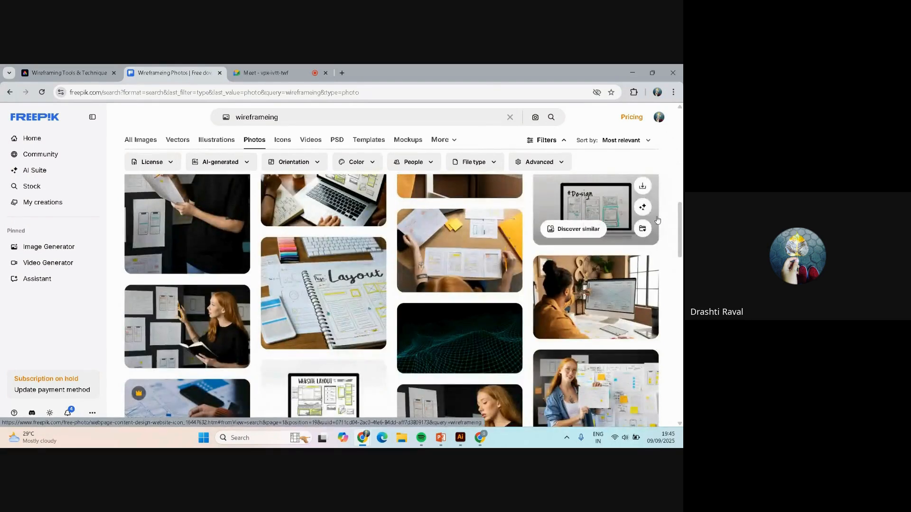
left_click(71, 67)
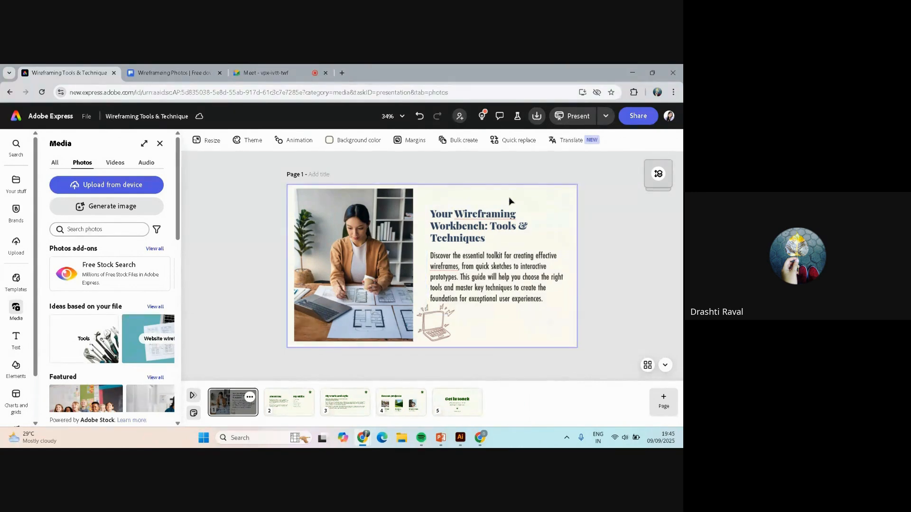
Step: Open the Pinterest website in a new browser tab
left_click(342, 72)
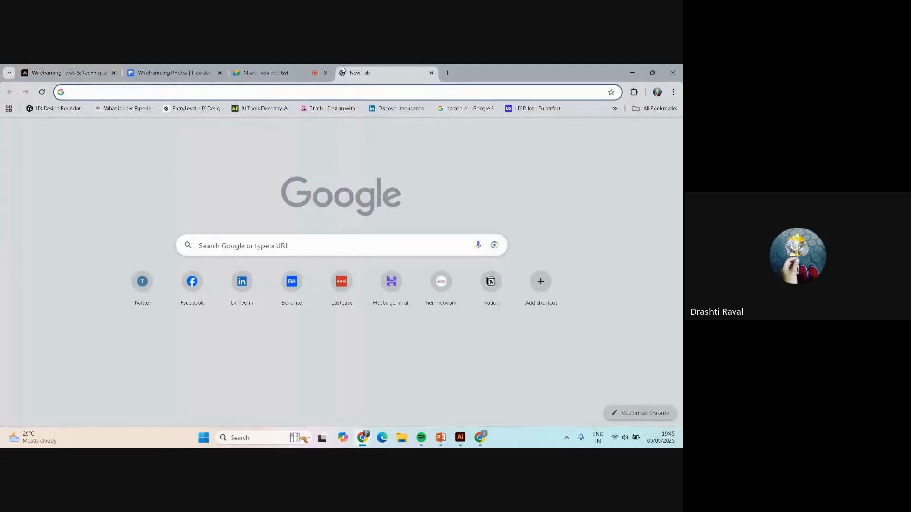
left_click(362, 91)
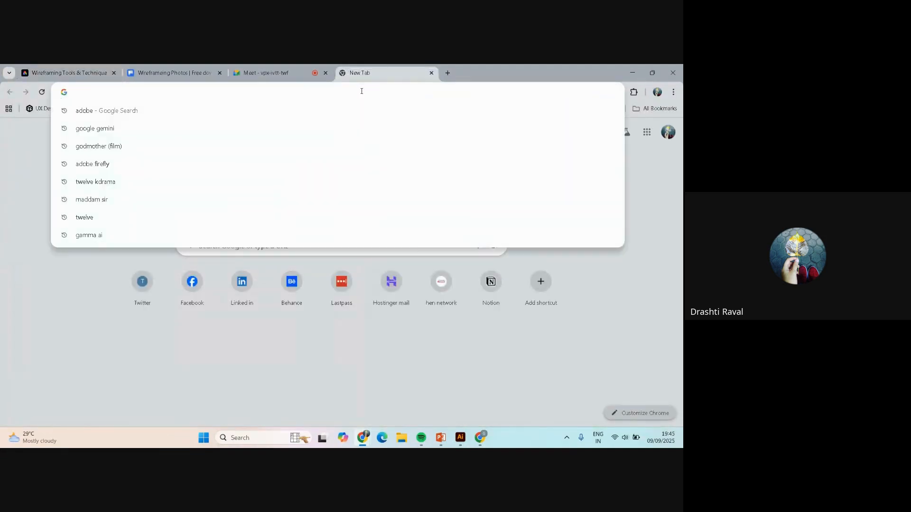
type("pinterest")
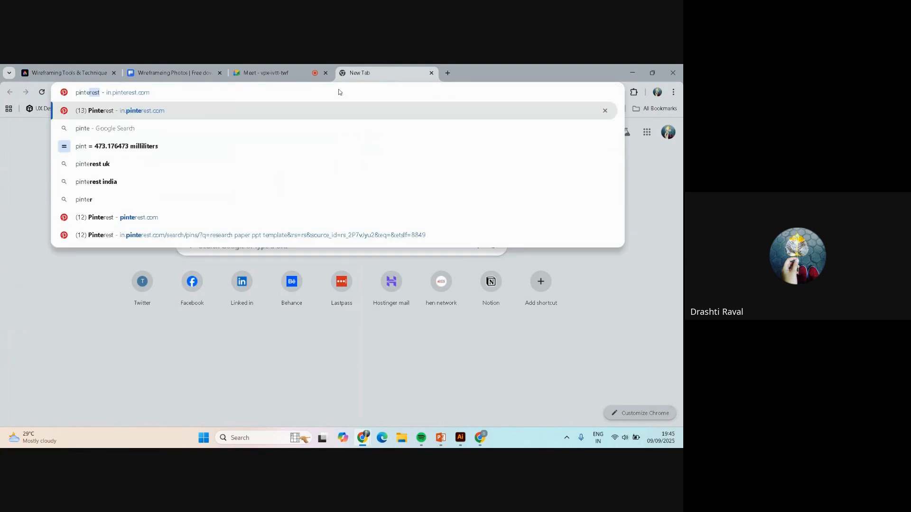
left_click(235, 113)
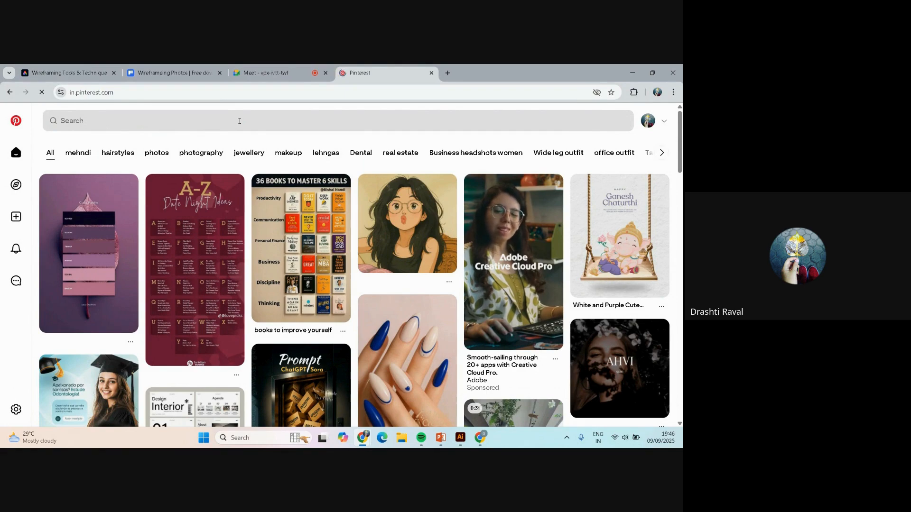
Step: Search Pinterest for "history presentation design ideas"
left_click(239, 121)
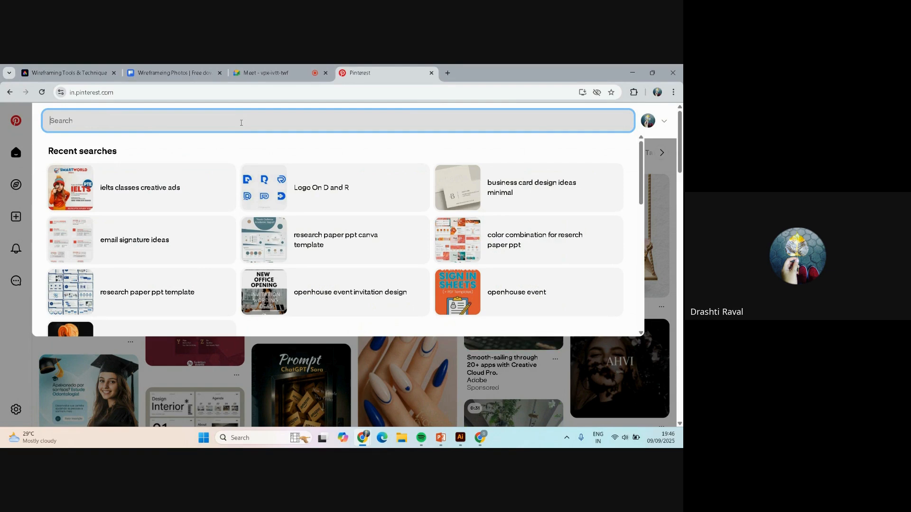
type("hi")
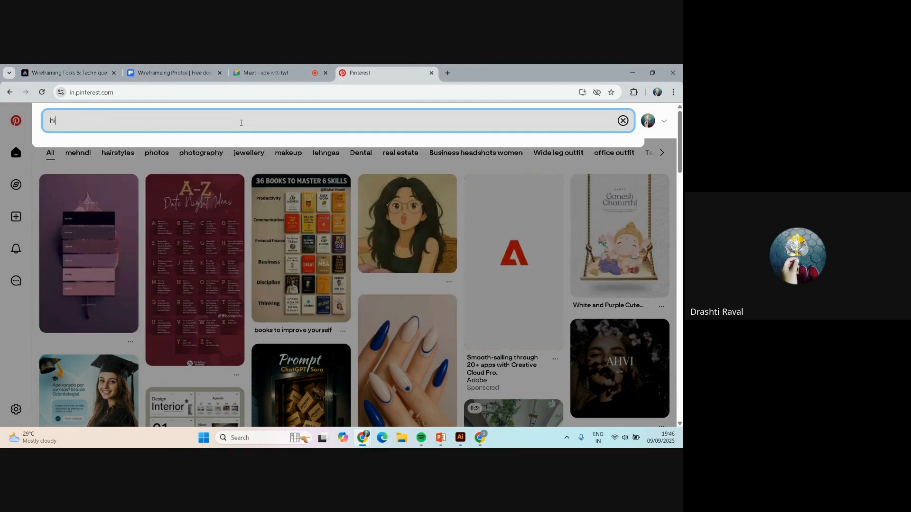
type("story ")
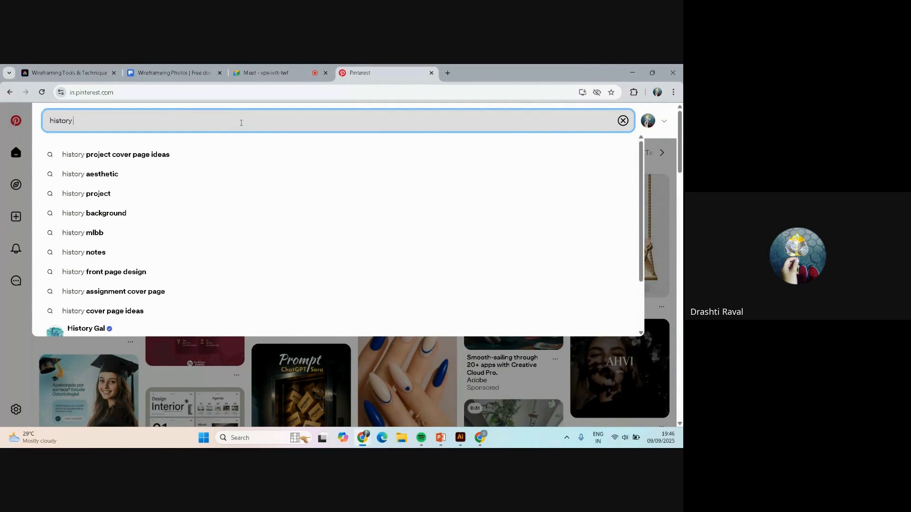
type("pre")
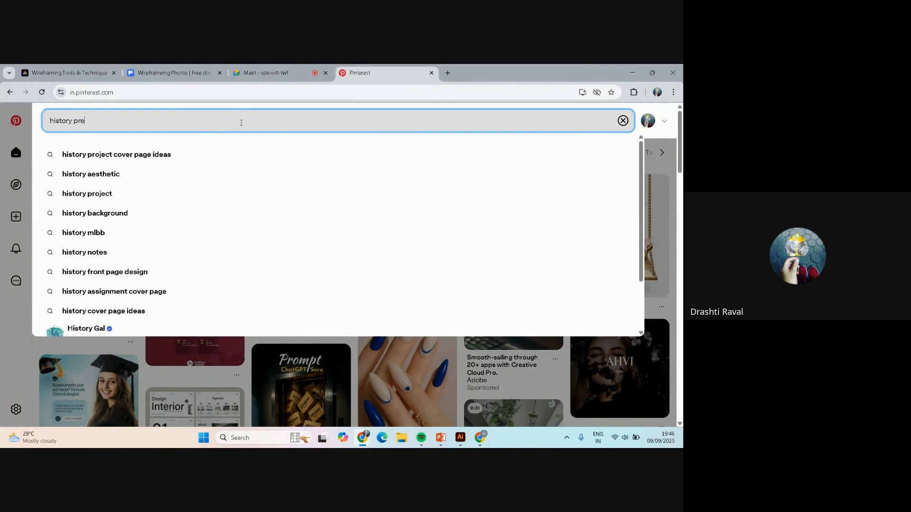
type("sontation")
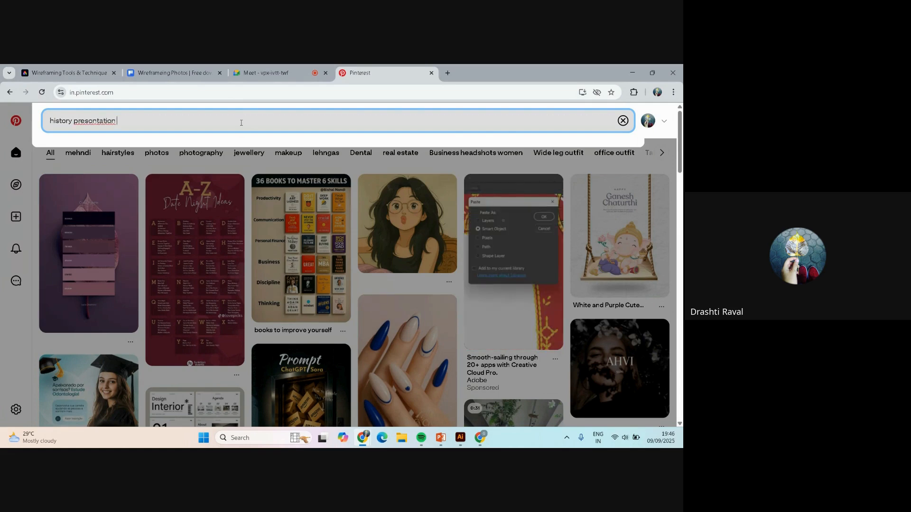
type(" design ")
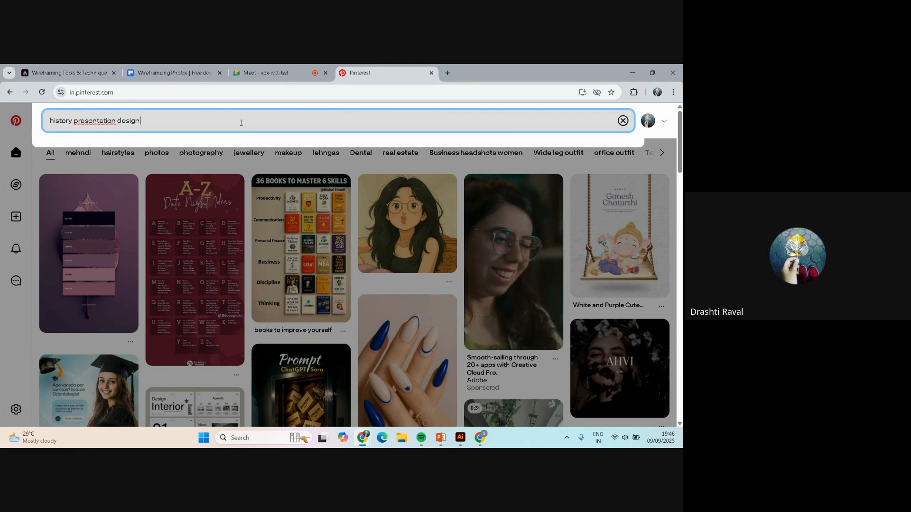
type("ideas")
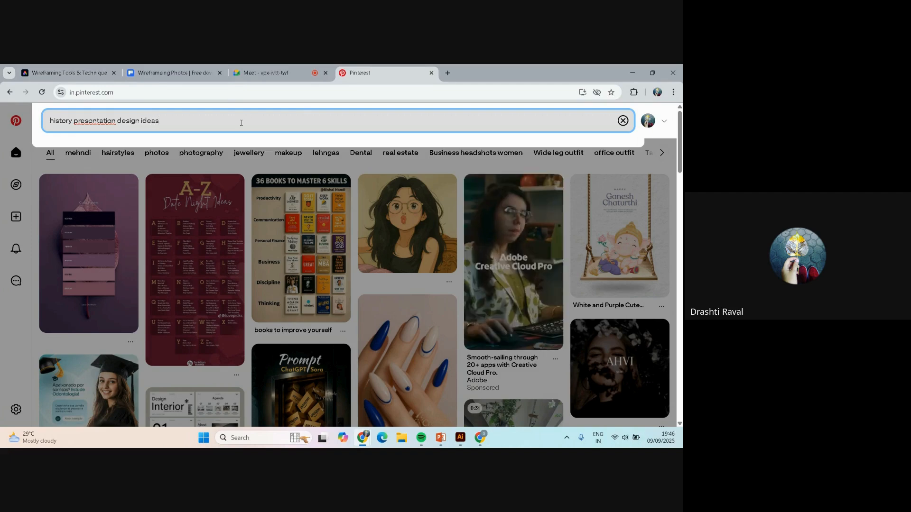
key("Return")
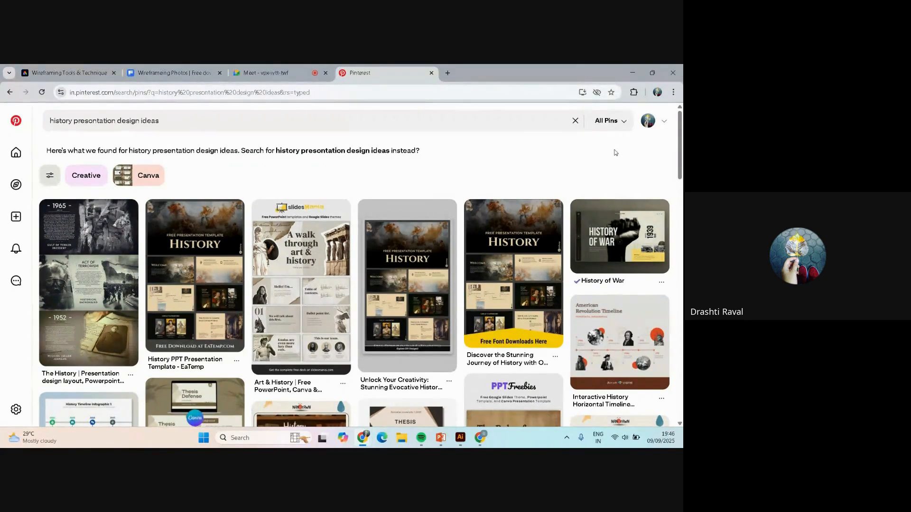
Step: Look through the Pinterest results for history presentation layouts, colour schemes and timeline designs
scroll(614, 152, "down", 2)
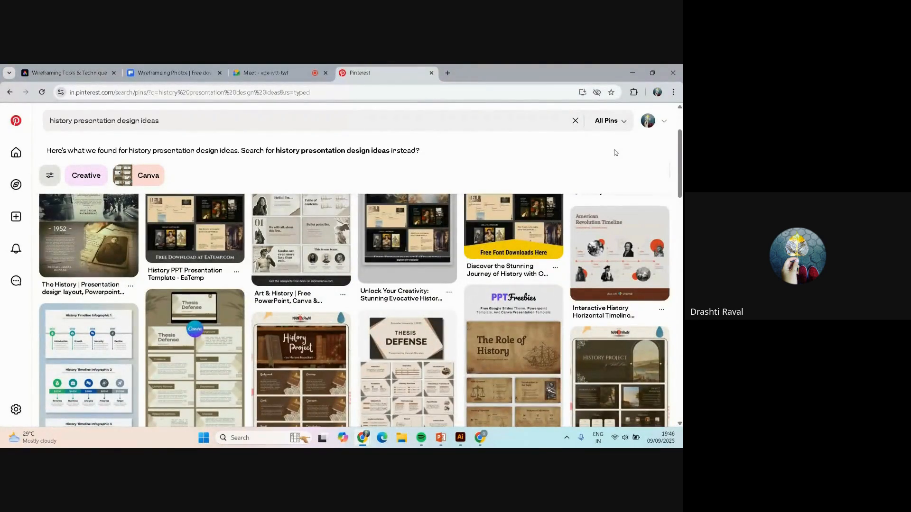
scroll(615, 153, "down", 2)
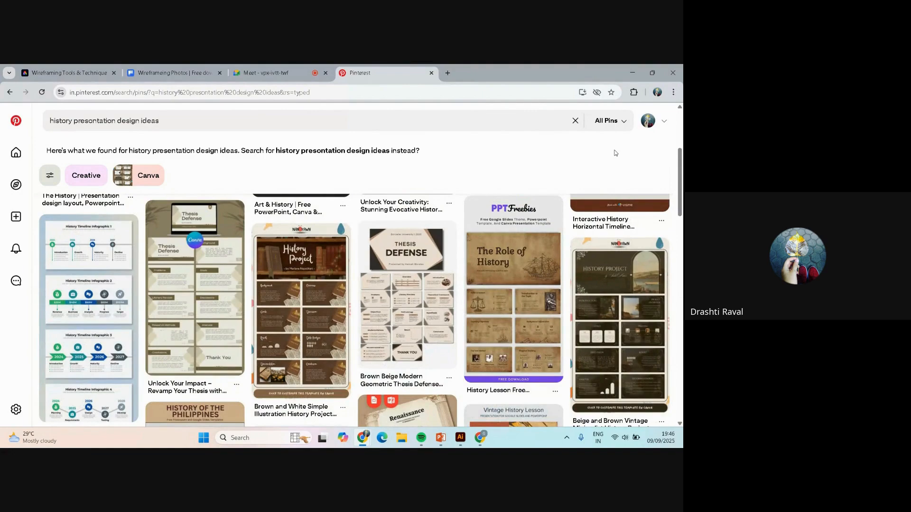
scroll(623, 275, "down", 4)
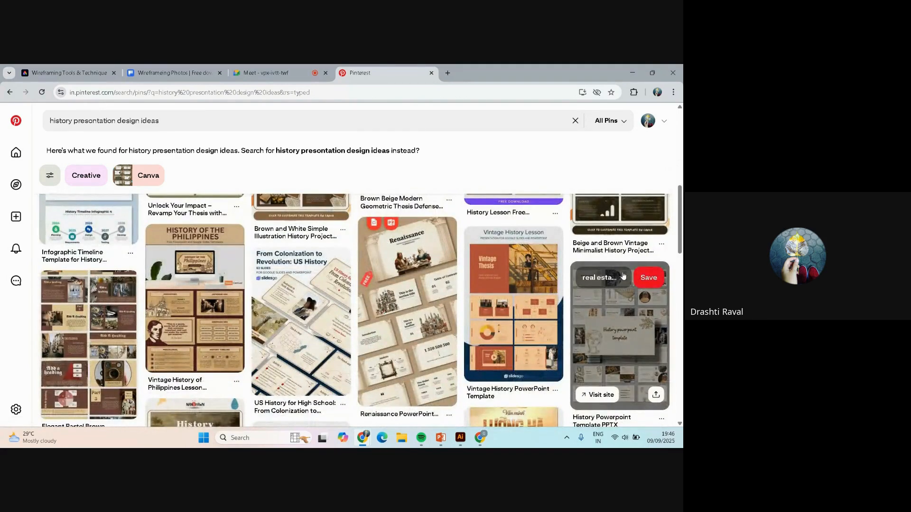
scroll(623, 276, "down", 4)
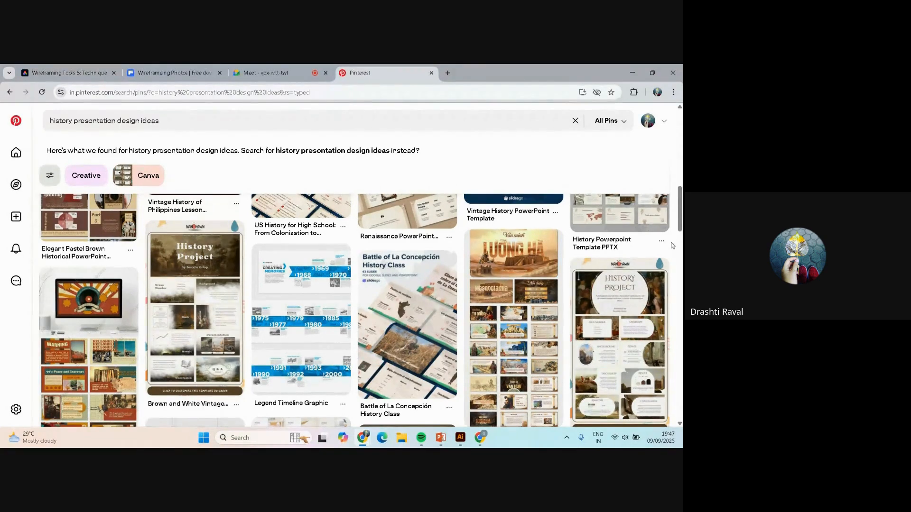
scroll(566, 270, "up", 4)
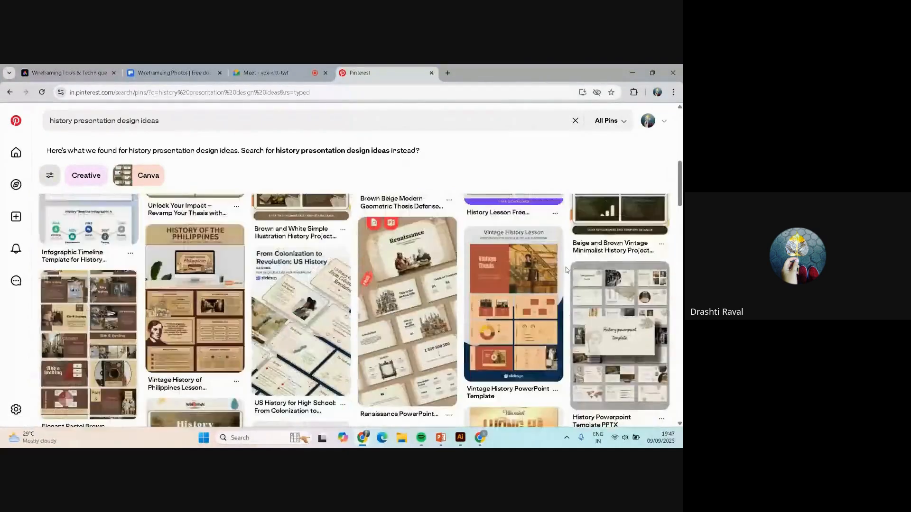
scroll(565, 270, "up", 5)
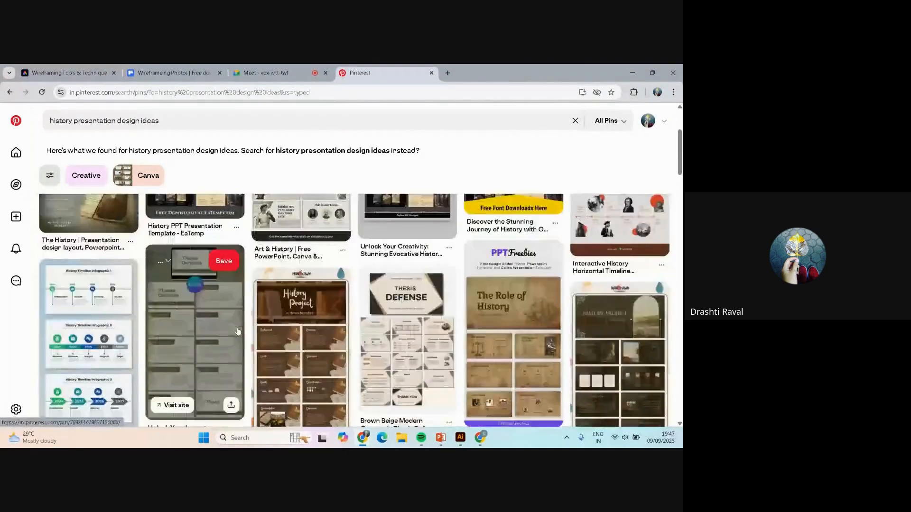
scroll(237, 331, "down", 2)
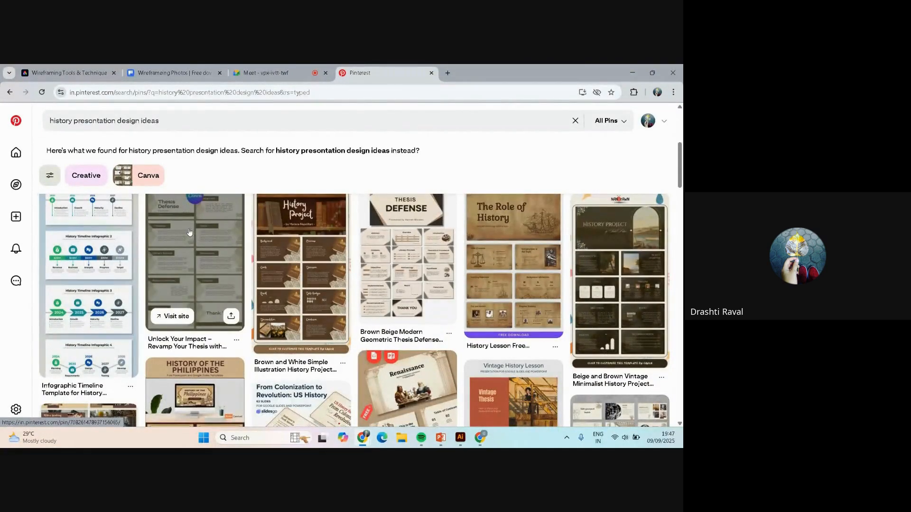
scroll(194, 240, "up", 1)
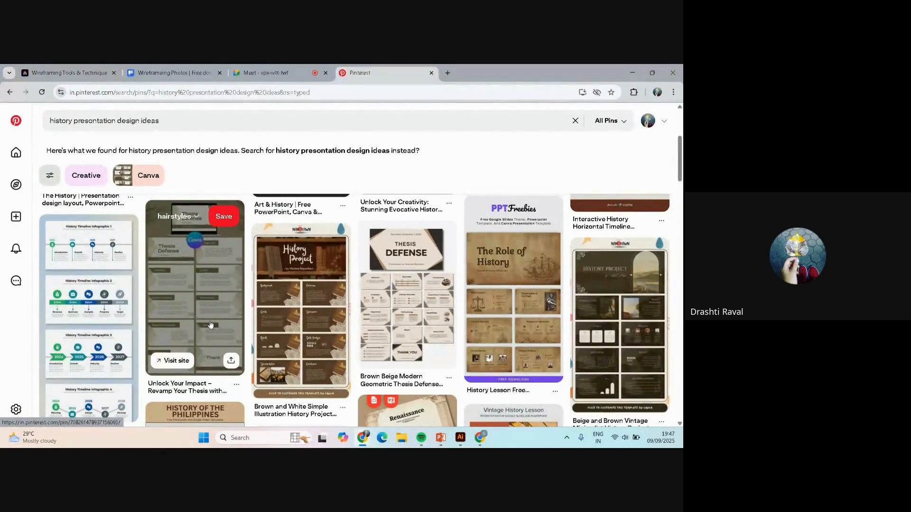
scroll(408, 308, "down", 3)
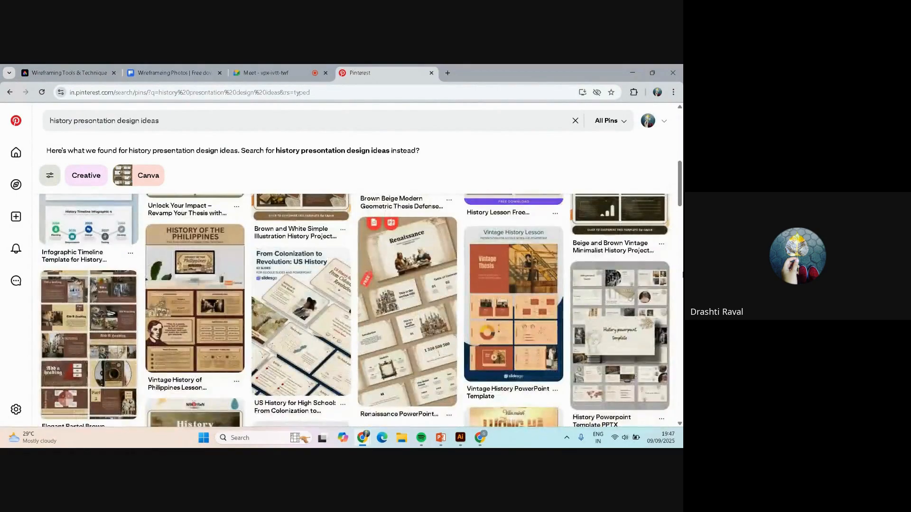
scroll(361, 308, "down", 3)
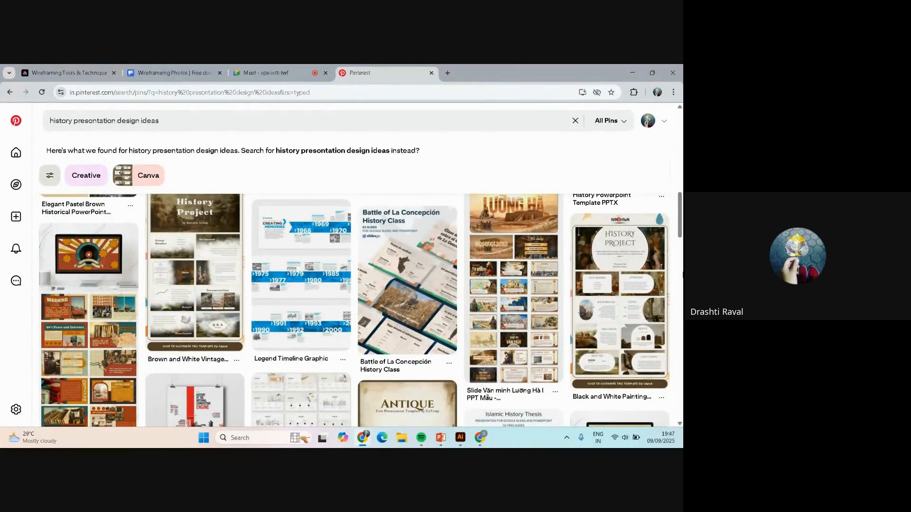
scroll(361, 308, "down", 3)
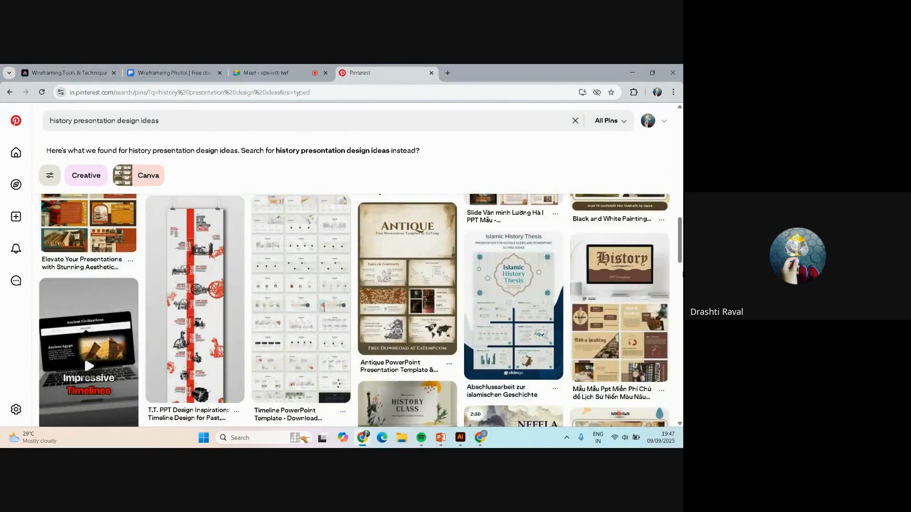
scroll(561, 287, "down", 1)
Step: Open the "Black and White Painting Illustration History Project Presentation" pin, visit its Canva template page, and return to Pinterest
scroll(561, 287, "up", 2)
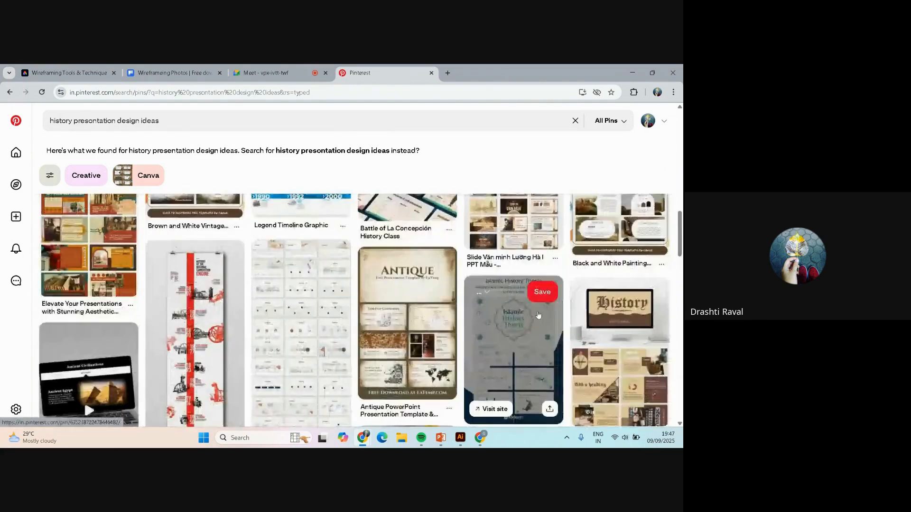
scroll(561, 287, "up", 2)
left_click(629, 233)
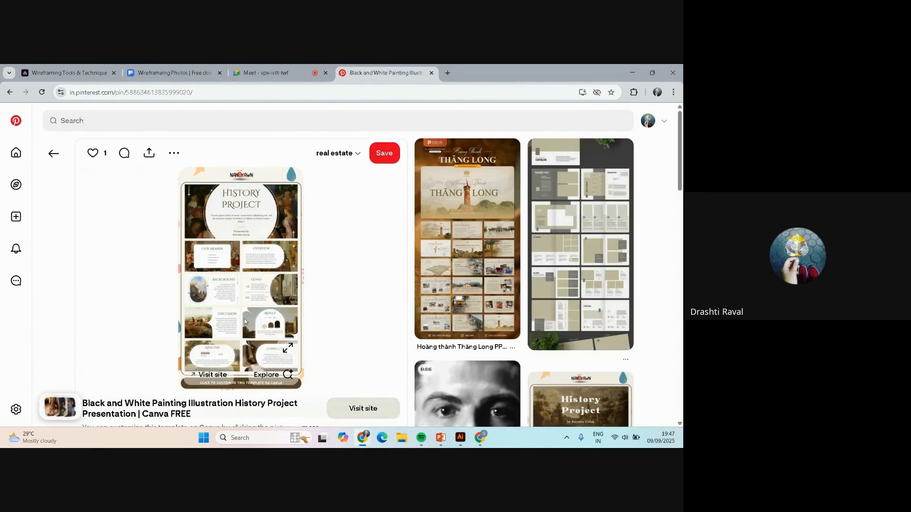
scroll(209, 316, "down", 1)
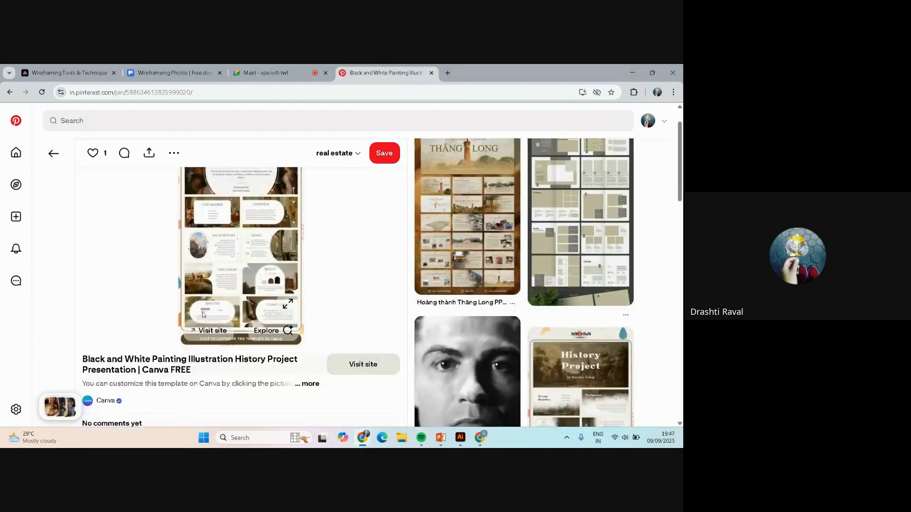
left_click(216, 334)
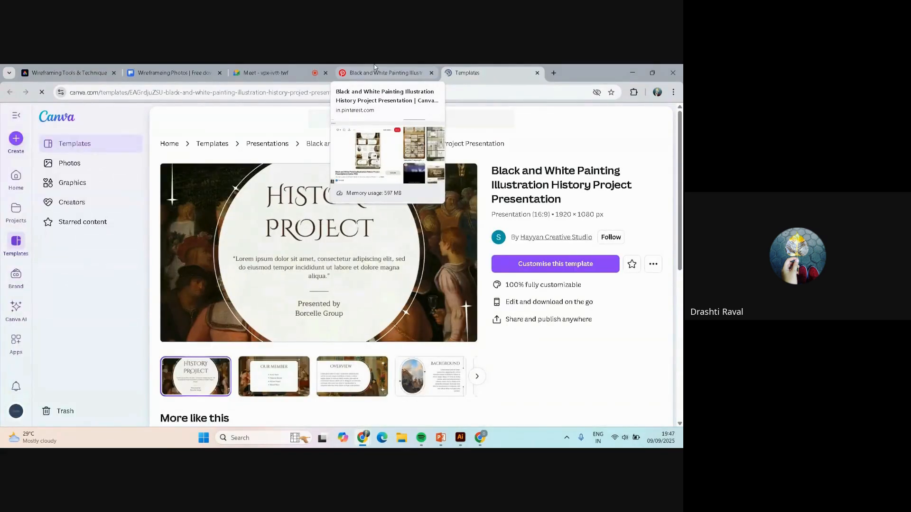
left_click(374, 66)
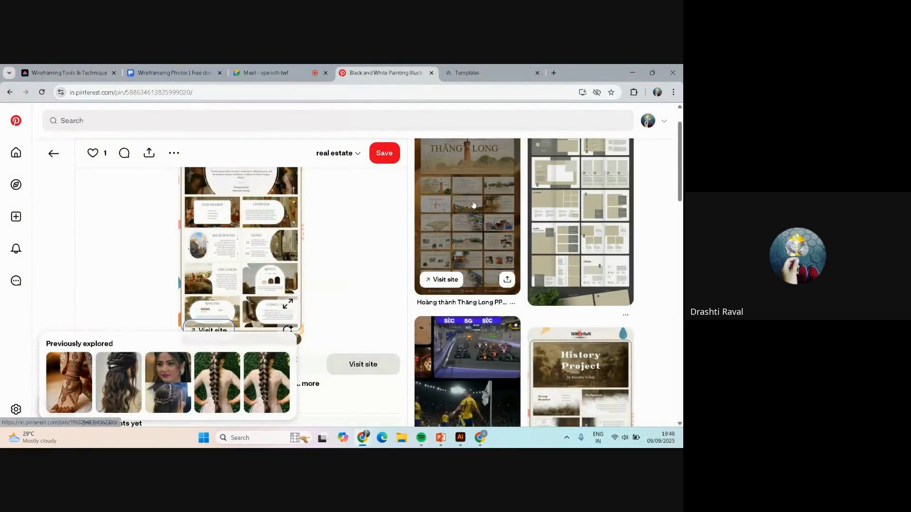
Step: Open the related "Hoàng thành Thăng Long PPT Template" pin and start a visual search on its image
left_click(472, 203)
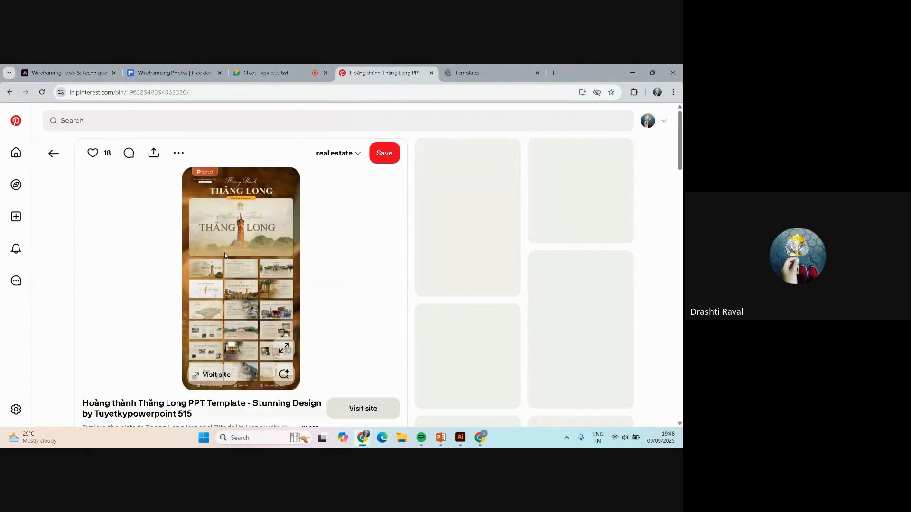
scroll(246, 327, "down", 1)
scroll(246, 327, "up", 1)
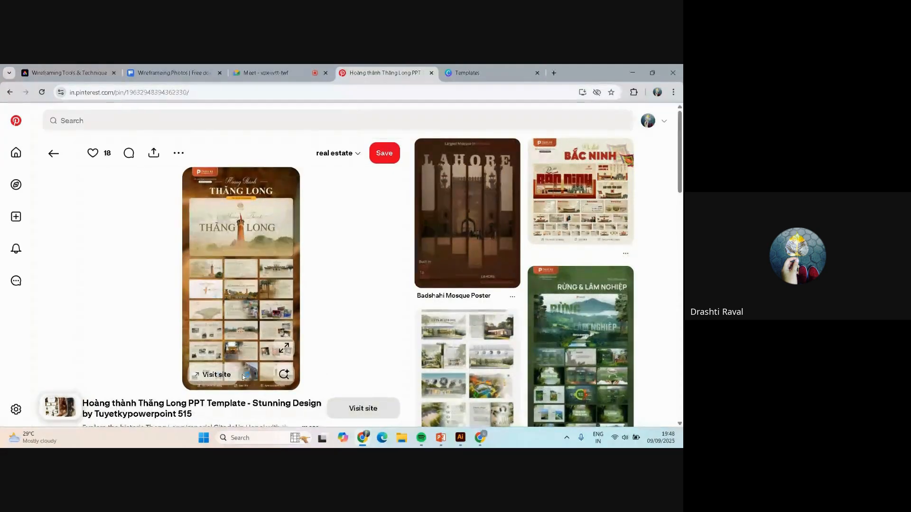
left_click(284, 376)
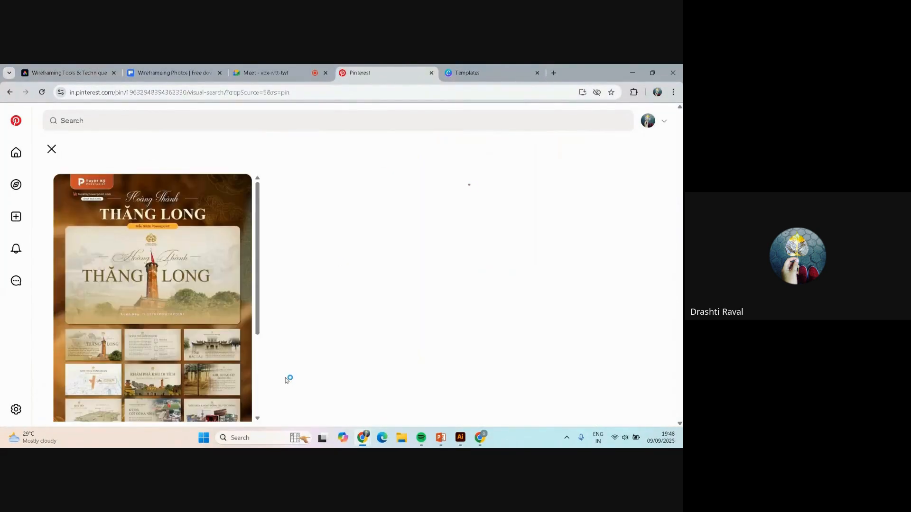
Step: Examine the Thăng Long template's title slide, inner slide layouts and the similar designs suggested beside it
scroll(198, 204, "down", 1)
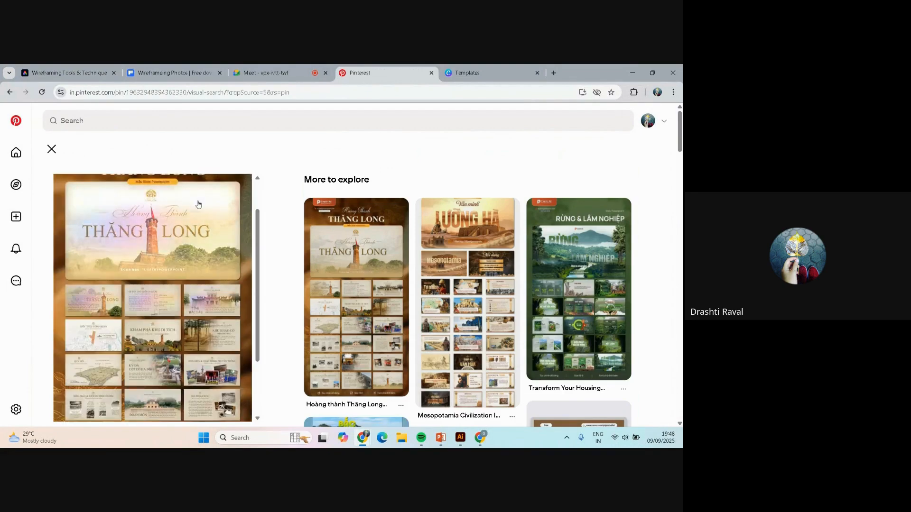
scroll(198, 204, "down", 1)
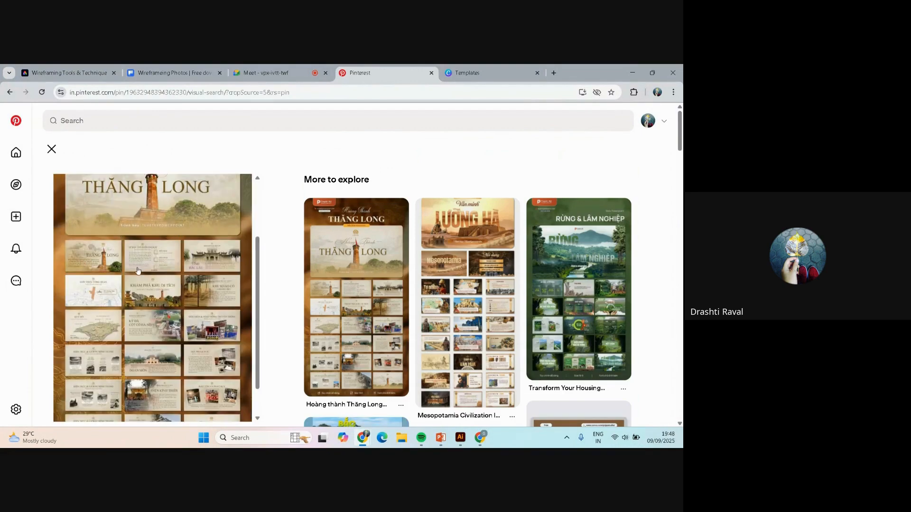
scroll(188, 238, "down", 2)
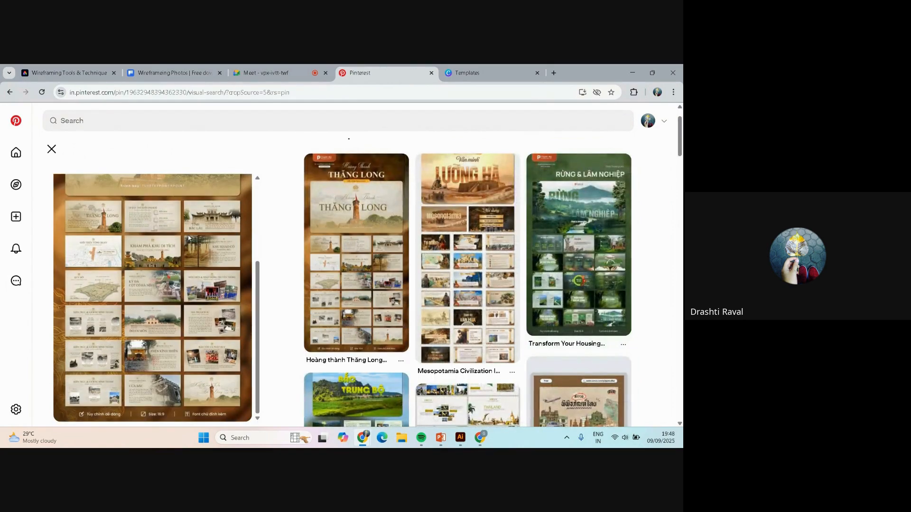
scroll(185, 235, "down", 1)
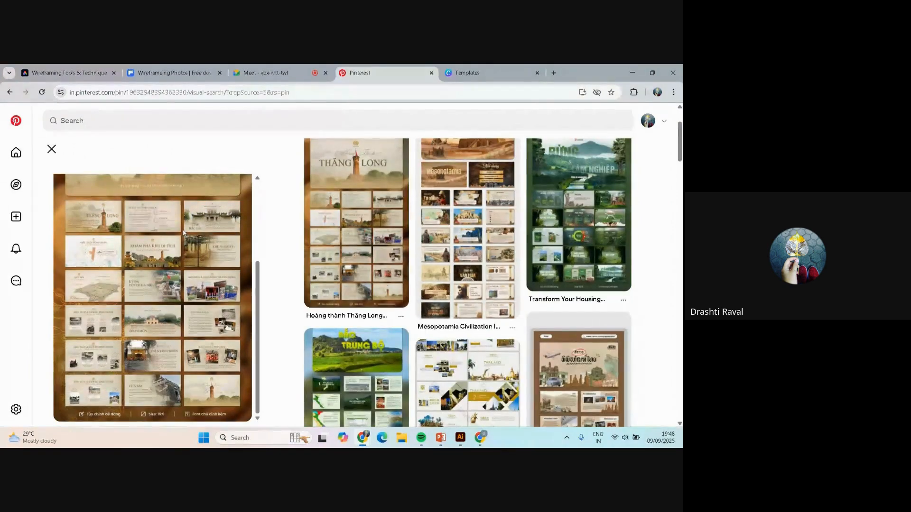
scroll(184, 232, "up", 1)
scroll(183, 233, "up", 1)
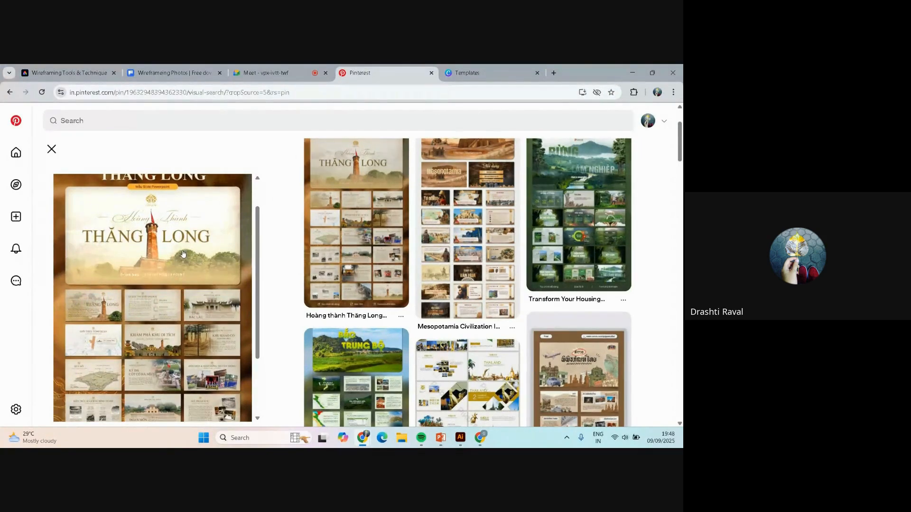
scroll(183, 253, "down", 2)
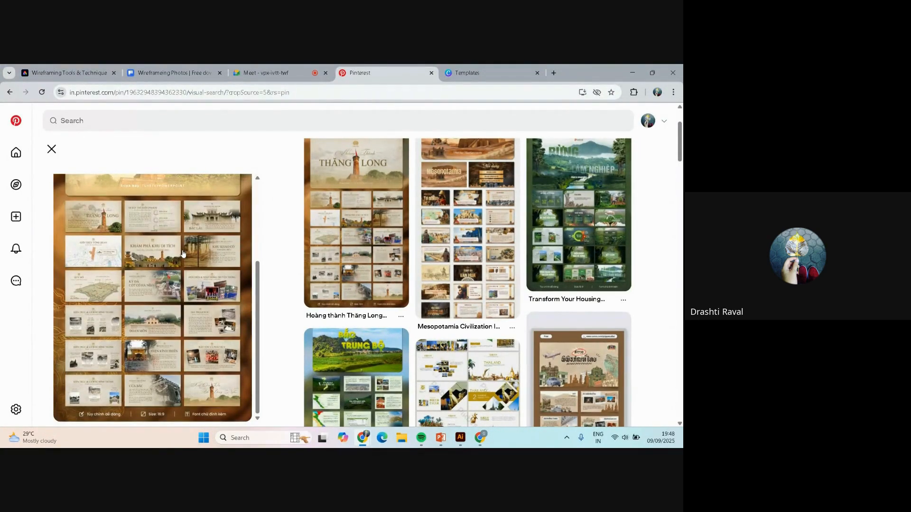
scroll(200, 254, "down", 1)
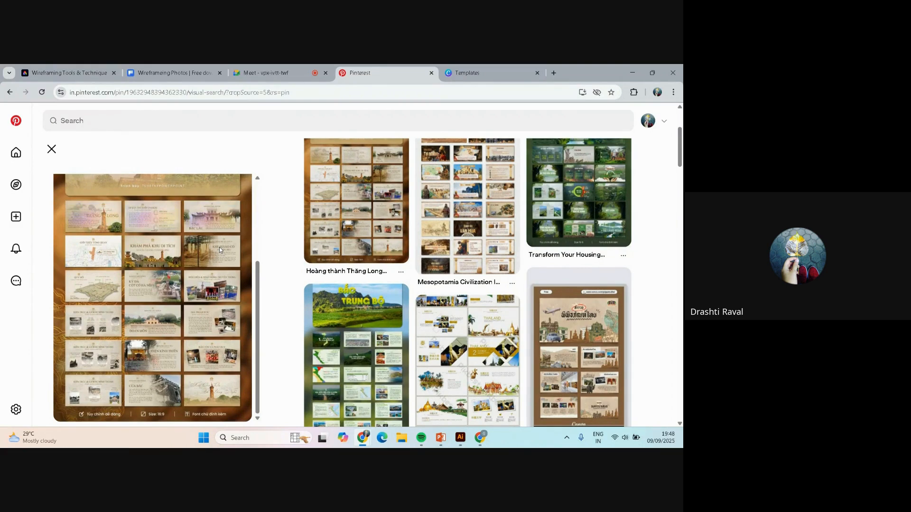
Step: Narrow the visual search to the temple photo slide in the template's middle column and look through the matching pins
left_click(147, 354)
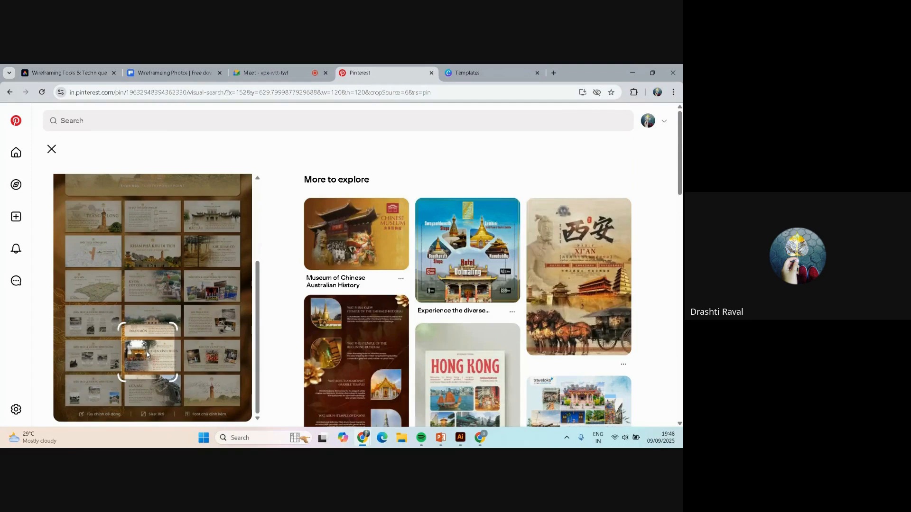
left_click_drag(148, 353, 147, 356)
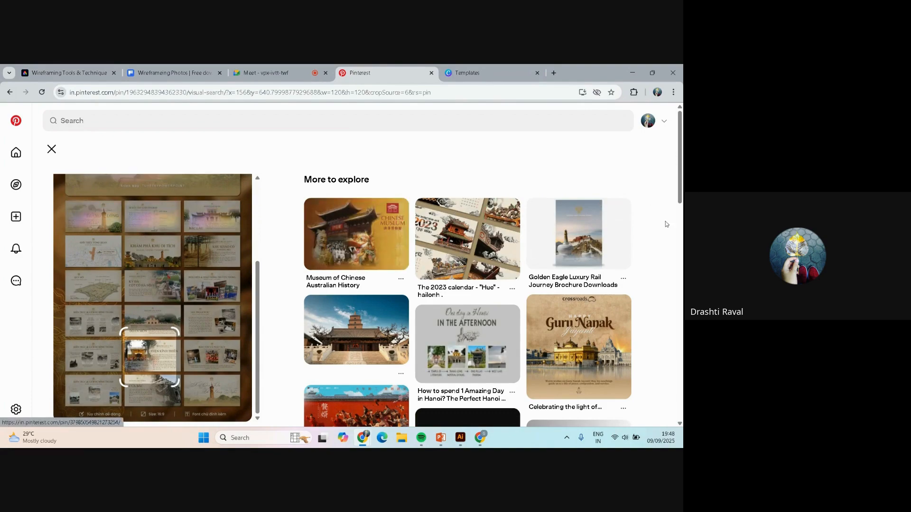
scroll(666, 224, "down", 5)
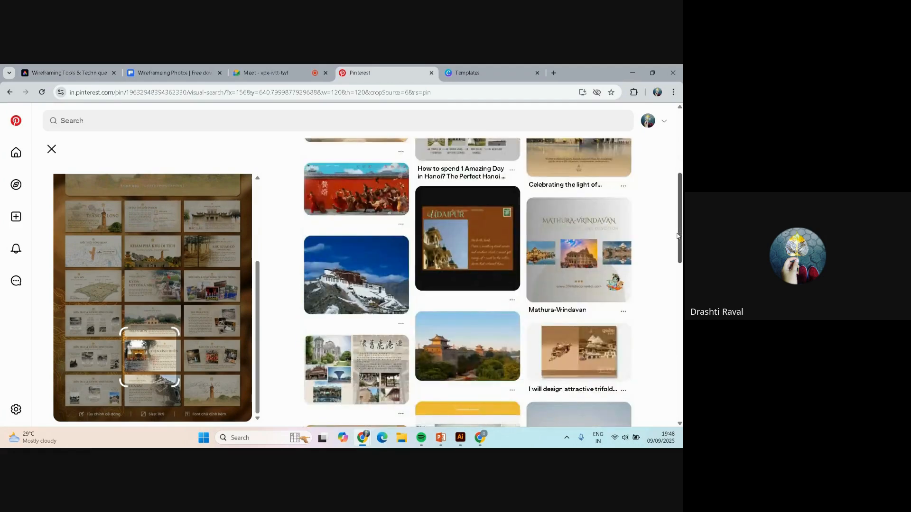
scroll(678, 236, "down", 3)
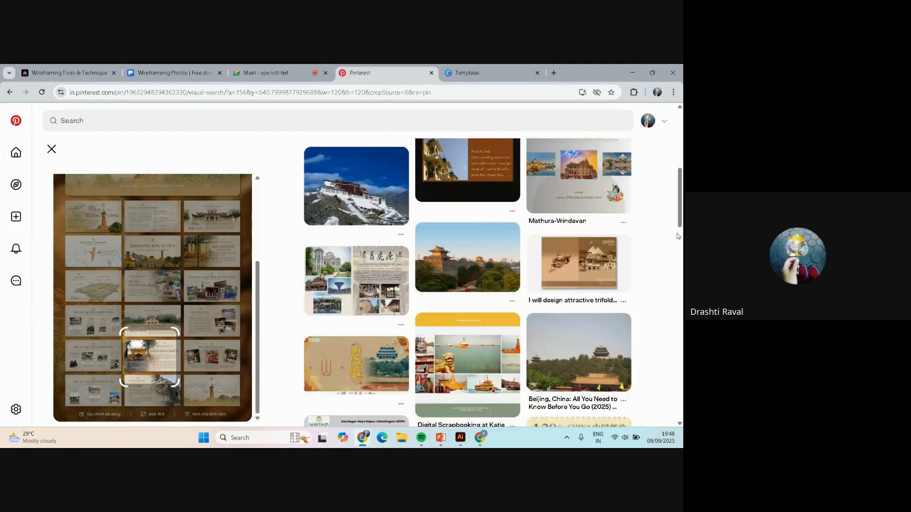
Step: Move the visual search area to the template's first small slide, then onto the title slide, enlarging it to include the header
left_click_drag(150, 364, 94, 221)
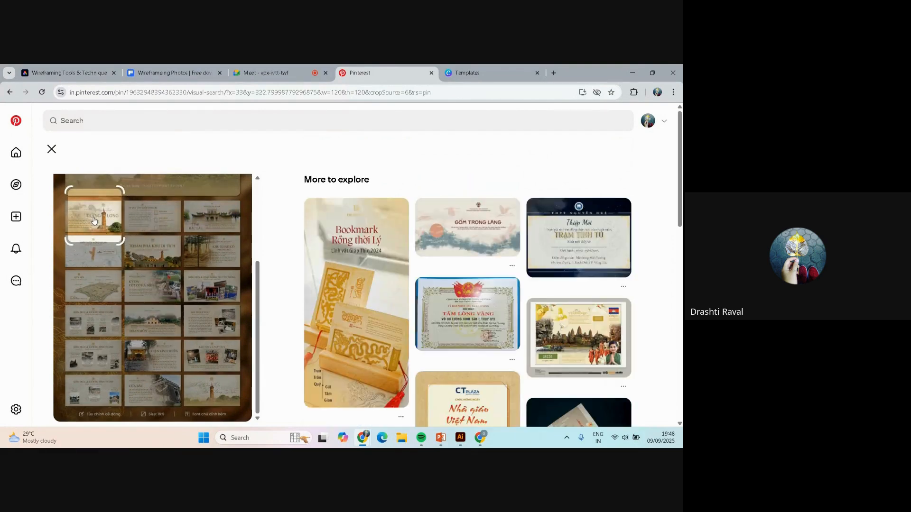
scroll(157, 246, "up", 4)
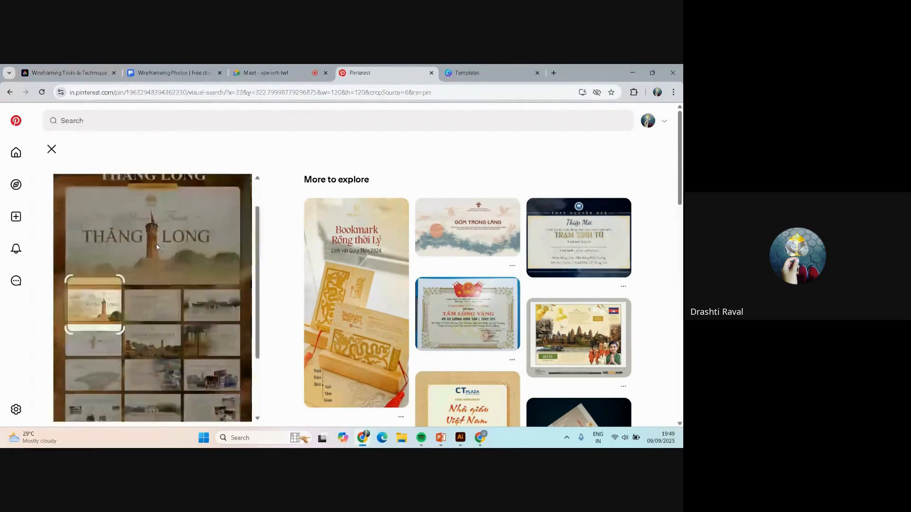
left_click_drag(99, 333, 110, 271)
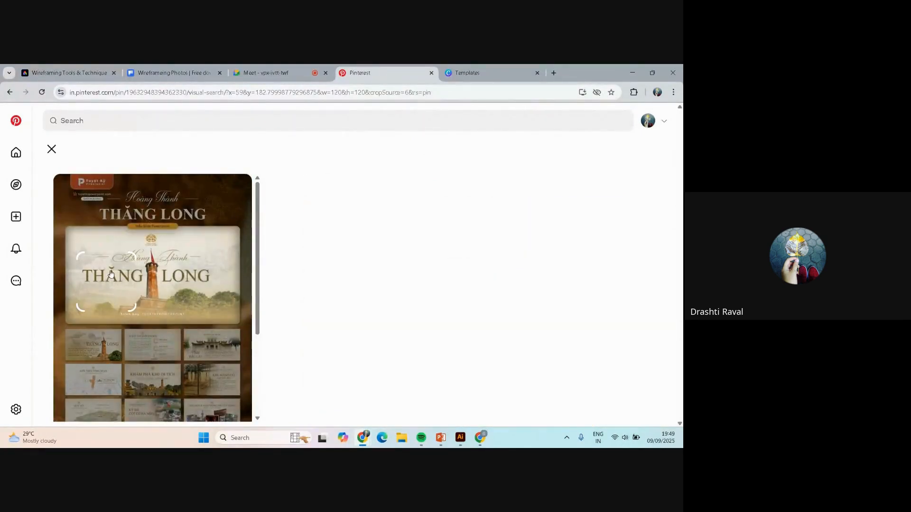
left_click_drag(162, 238, 253, 173)
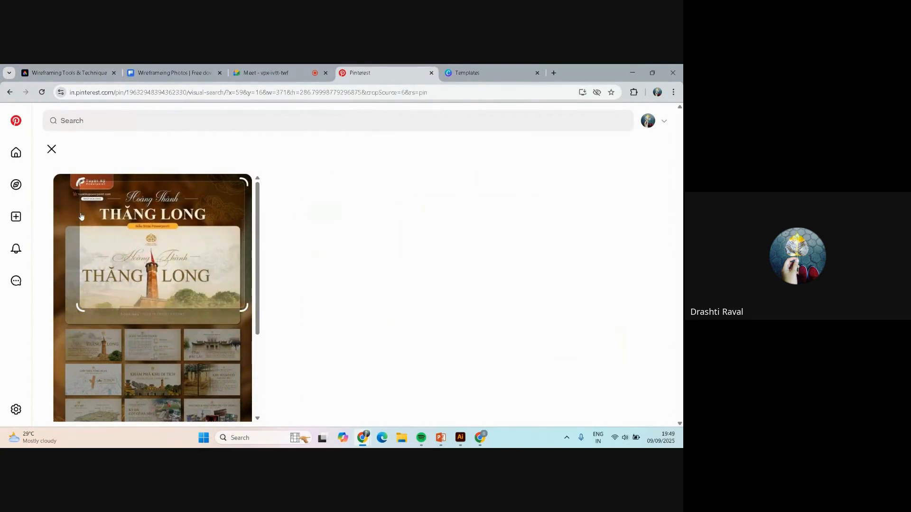
left_click_drag(80, 182, 53, 167)
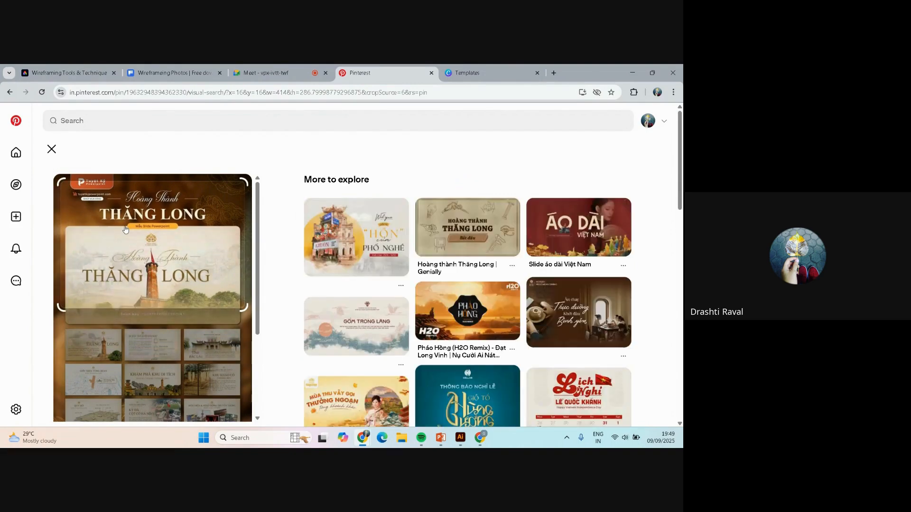
Step: Leave the visual search and return to the "Black and White Painting Illustration History Project Presentation" pin
scroll(126, 231, "down", 2)
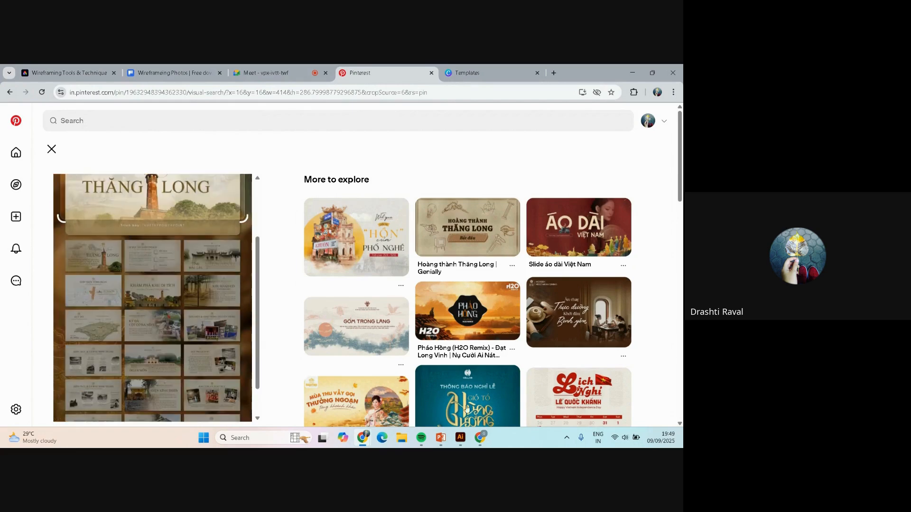
left_click(54, 150)
left_click(52, 151)
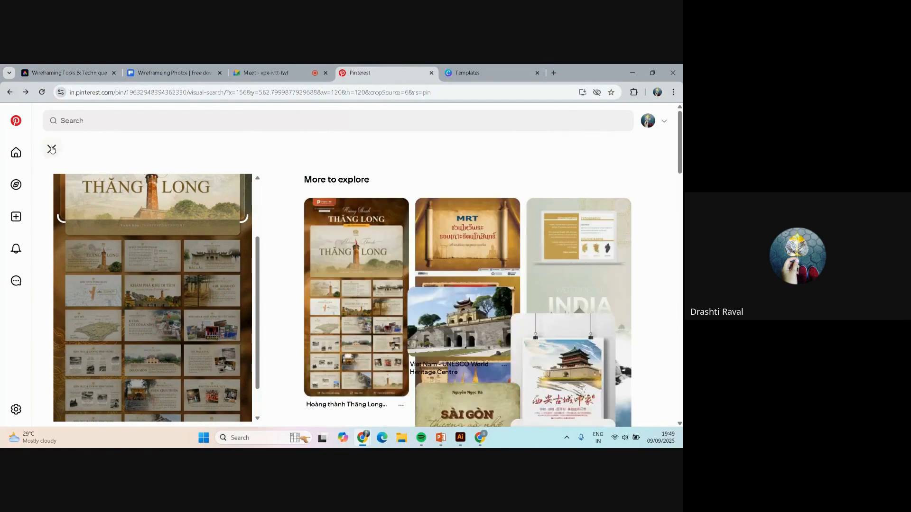
left_click(11, 92)
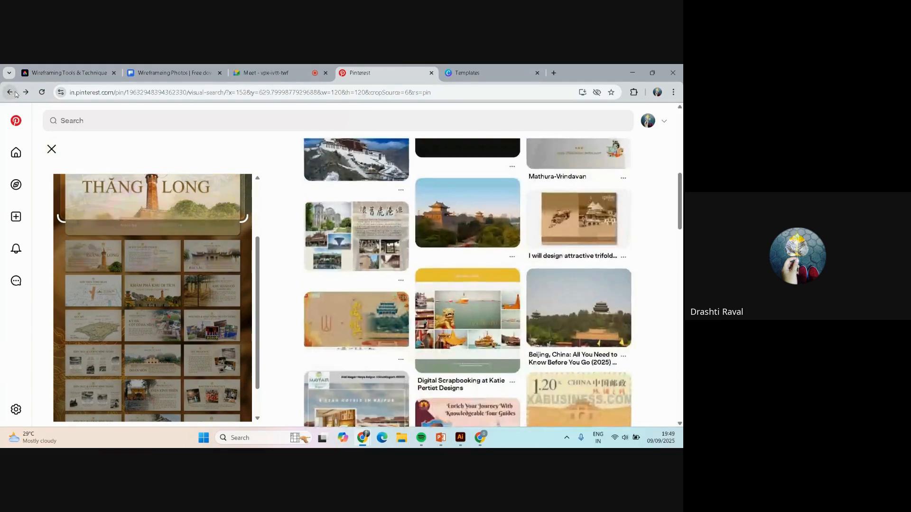
left_click(12, 92)
left_click(13, 93)
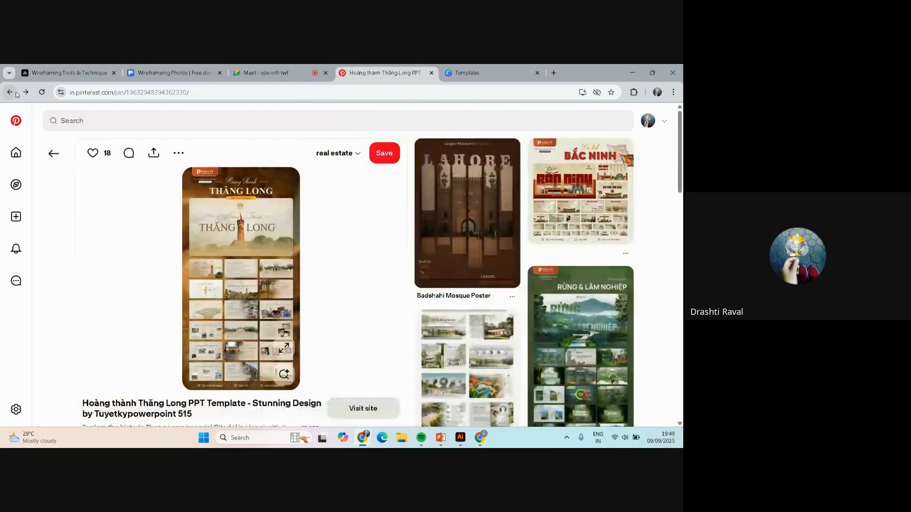
left_click(15, 93)
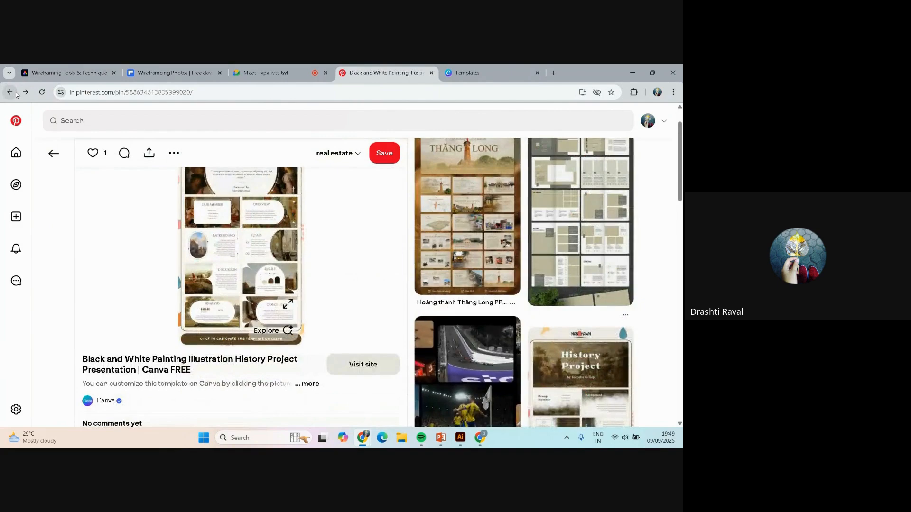
scroll(342, 300, "up", 1)
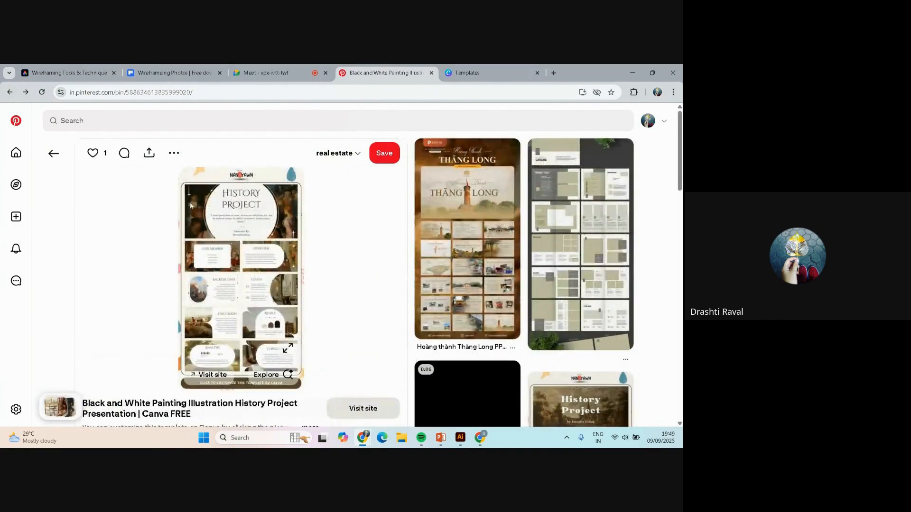
Step: Look through the pins related to the history project template and open the teal nature portfolio presentation pin
scroll(682, 239, "down", 8)
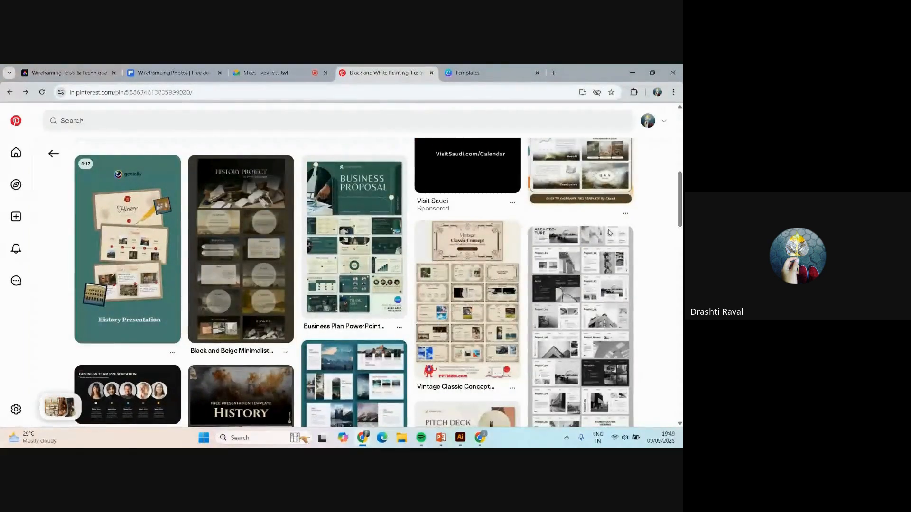
mouse_move(614, 287)
scroll(613, 286, "down", 2)
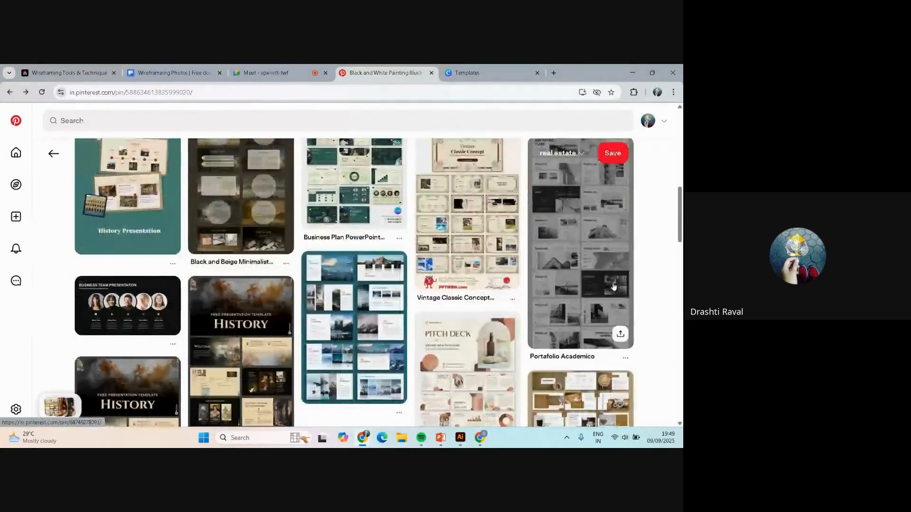
left_click(335, 272)
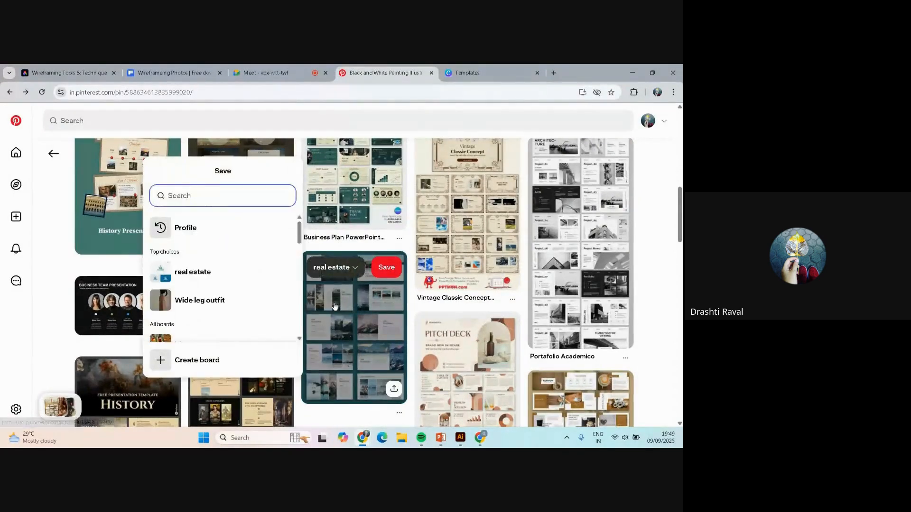
left_click(335, 304)
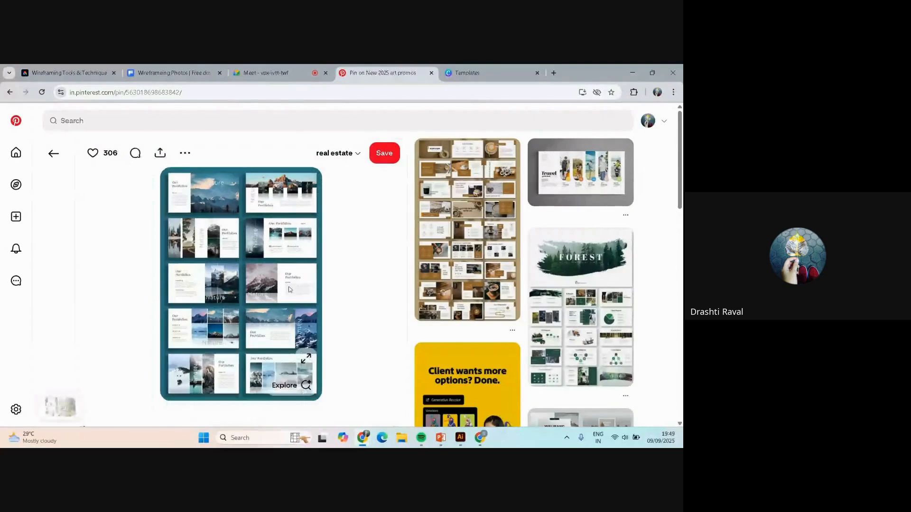
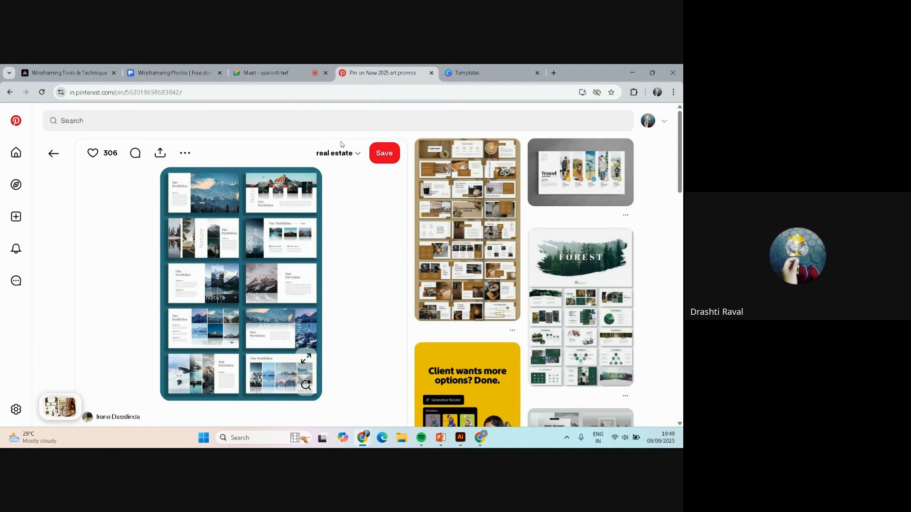
Step: Save the nature portfolio pin to a new board named "Presntation Ideas", without adding collaborators
left_click(359, 154)
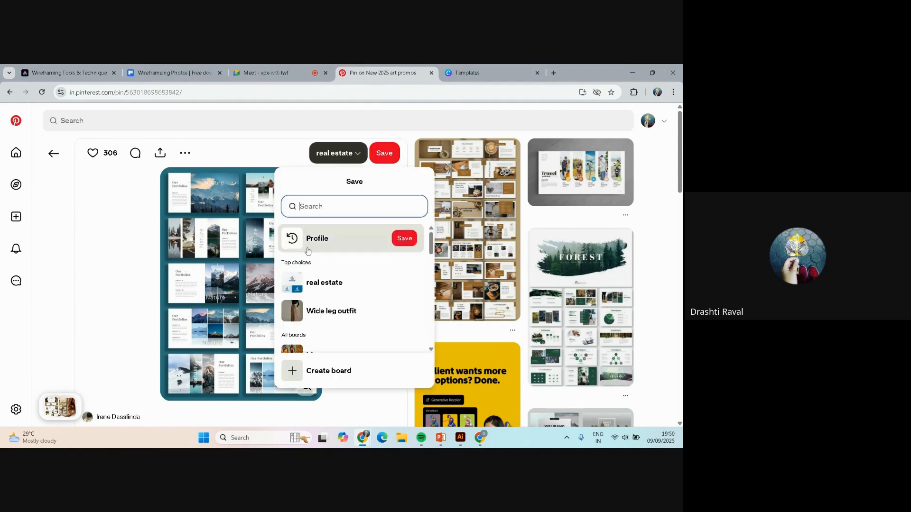
scroll(315, 261, "down", 1)
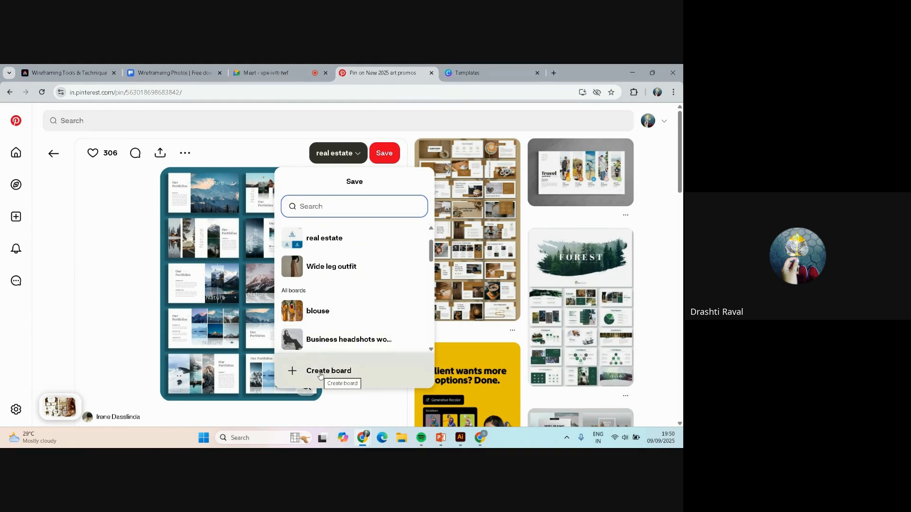
left_click(320, 373)
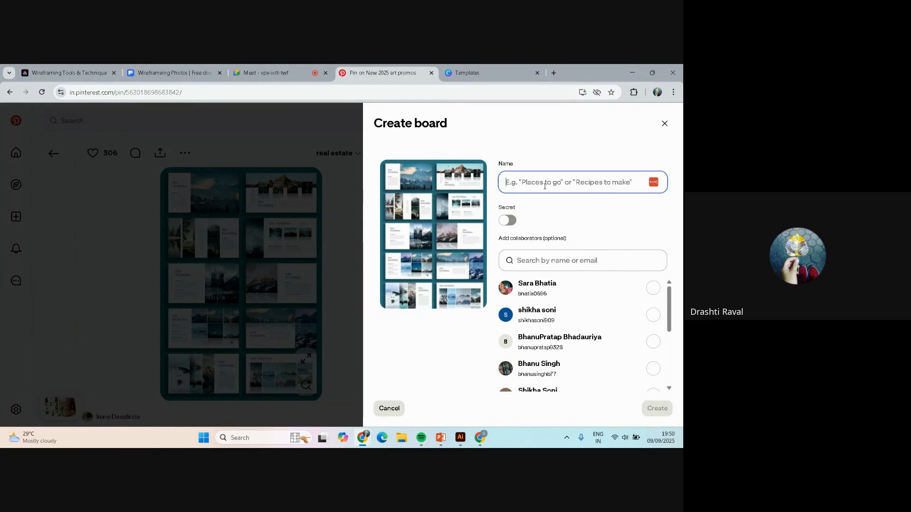
type("Pres")
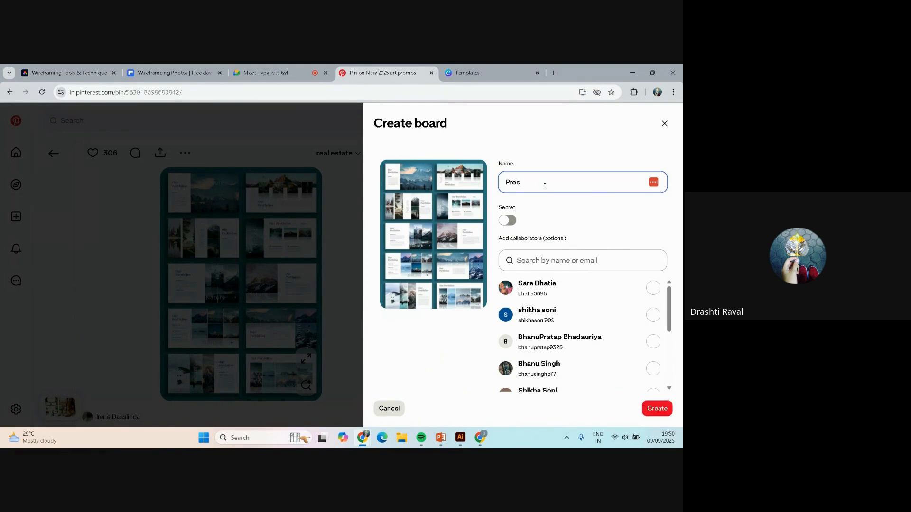
type("ntation Ideas")
left_click(654, 407)
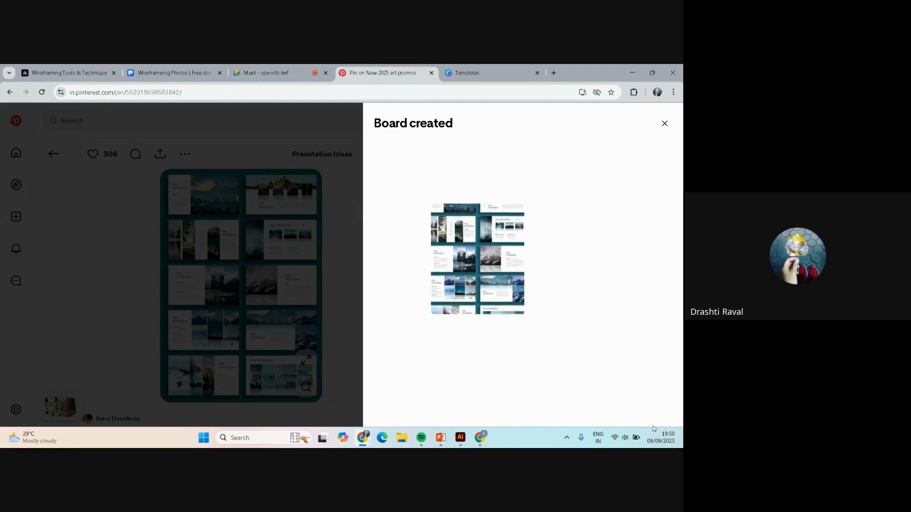
left_click(664, 123)
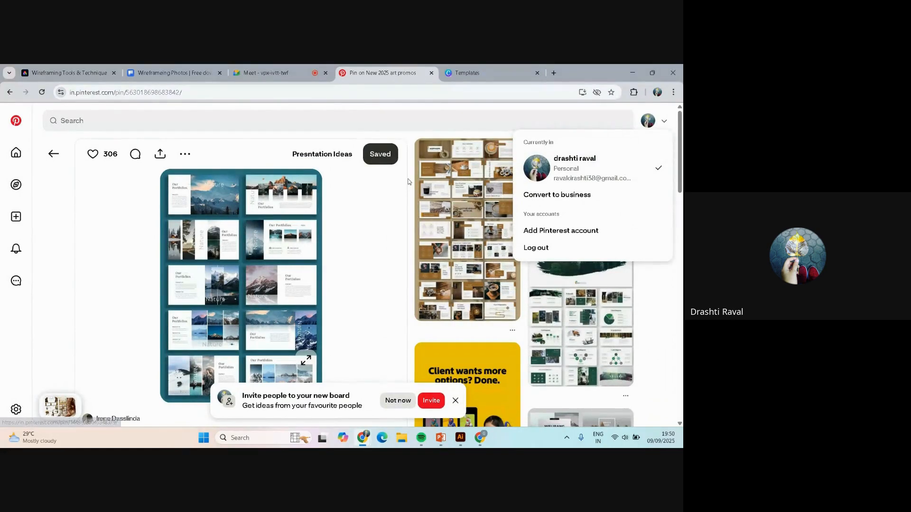
left_click(398, 122)
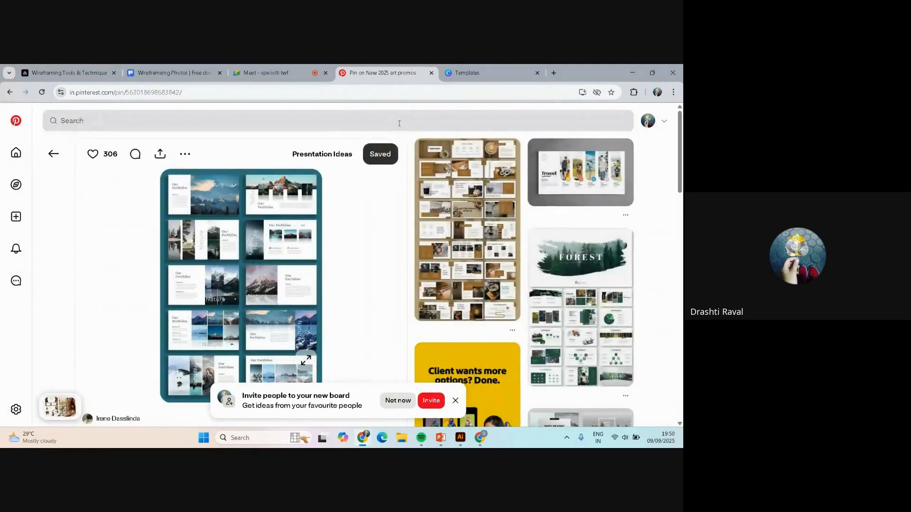
Step: Browse the related pins, open the brown coffee-themed presentation pin and save it to the "Presntation Ideas" board
mouse_move(537, 169)
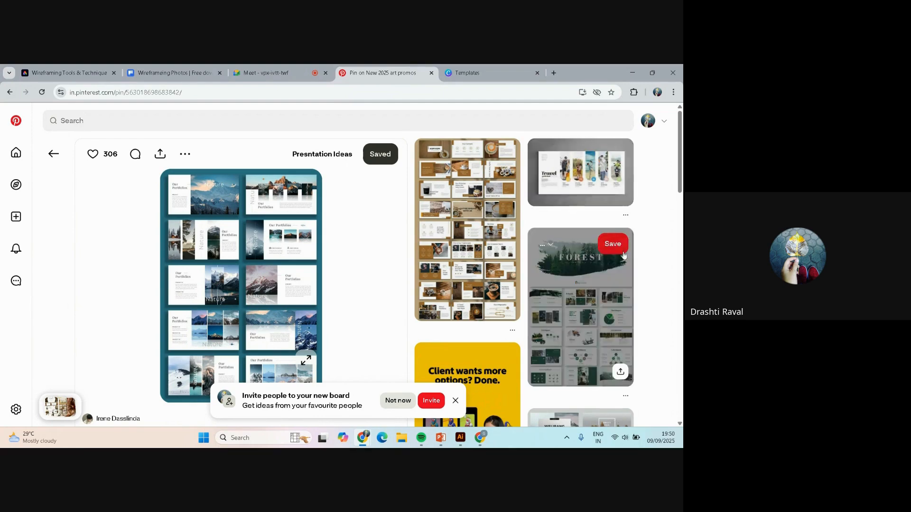
scroll(647, 256, "down", 4)
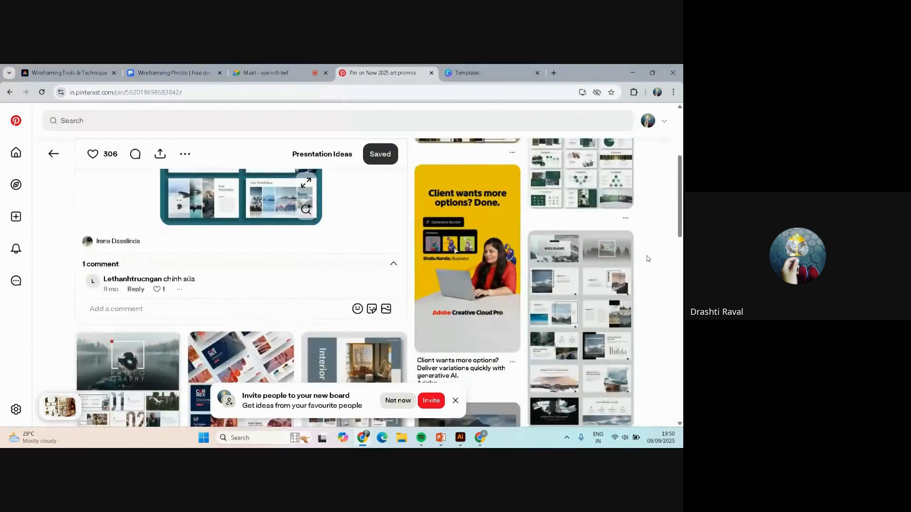
scroll(647, 258, "up", 4)
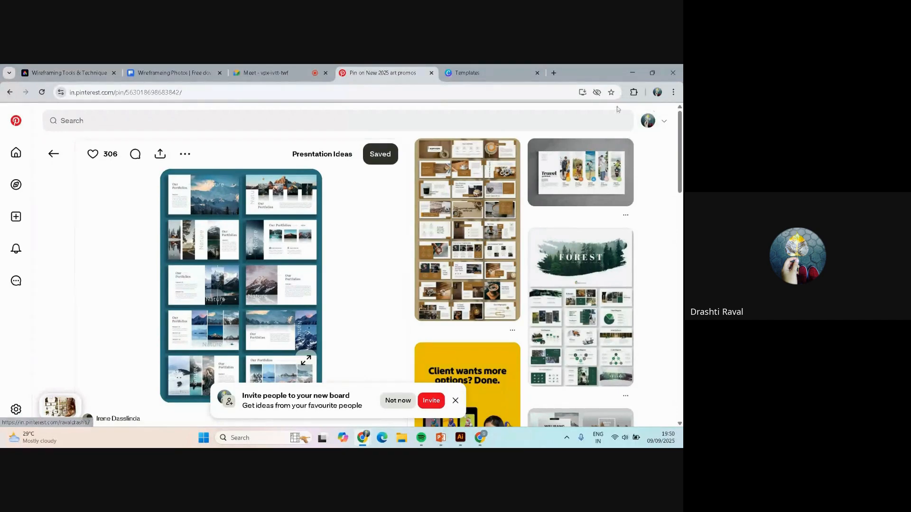
scroll(609, 170, "down", 3)
scroll(609, 170, "down", 4)
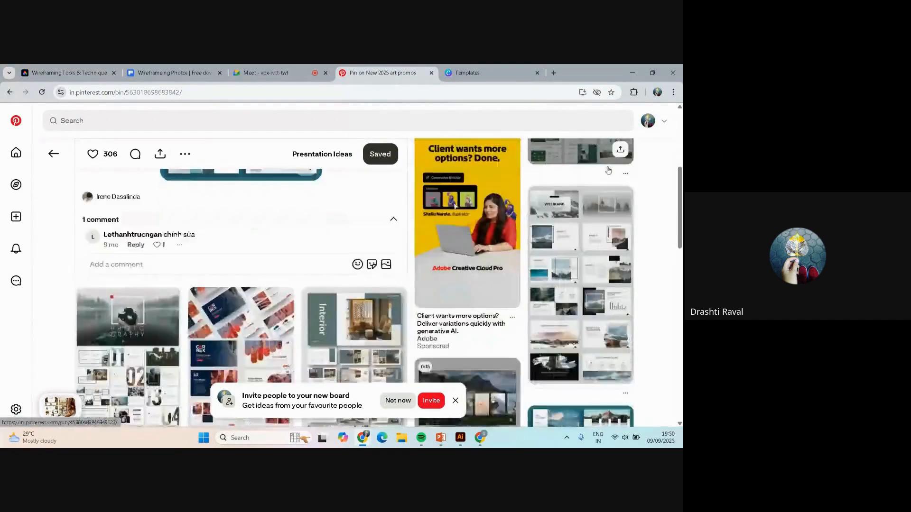
scroll(608, 169, "up", 6)
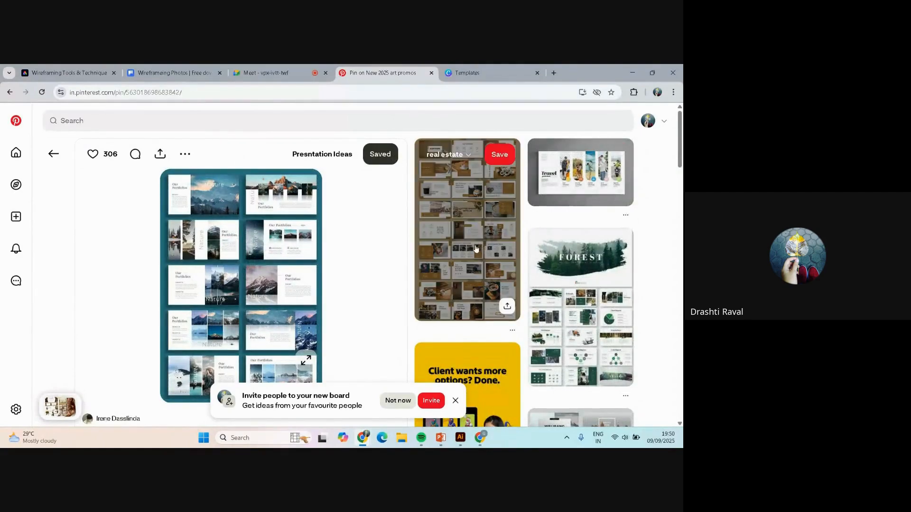
left_click(476, 248)
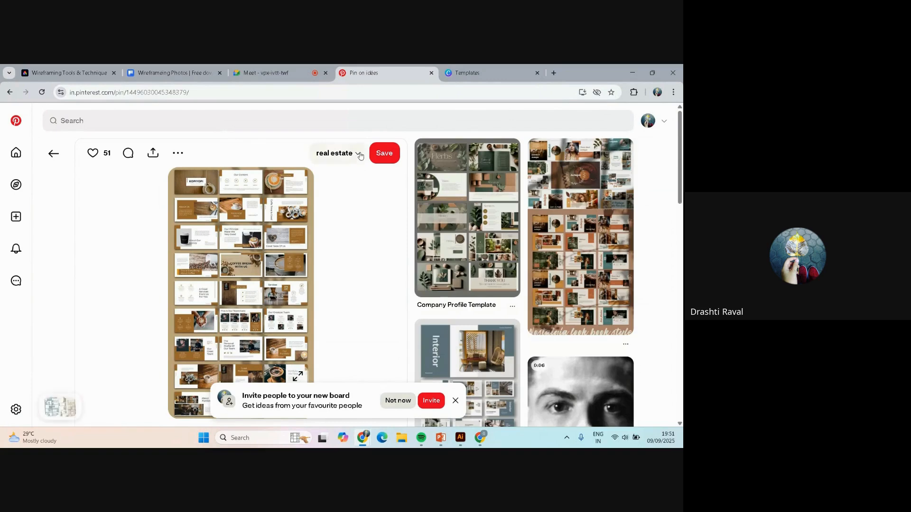
left_click(360, 156)
left_click(345, 284)
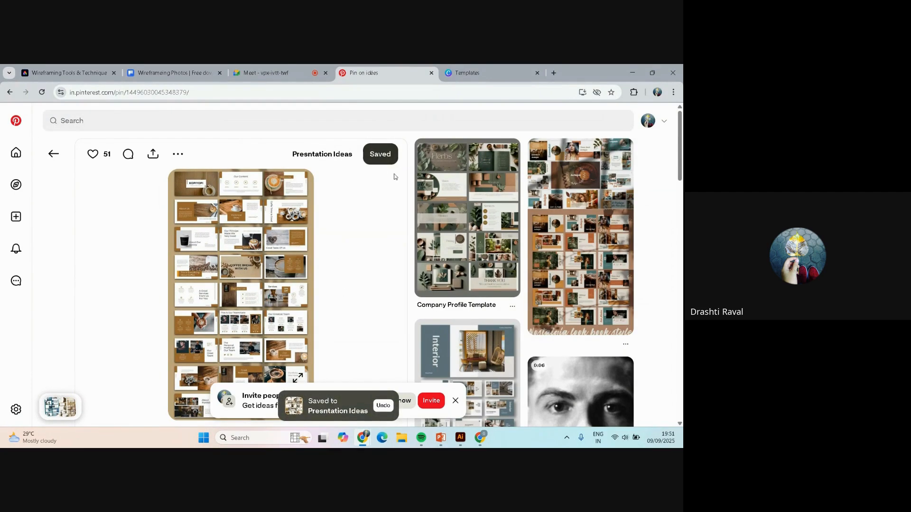
Step: Open the account's saved ideas and examine the collection of boards, including "Presntation Ideas" and the other topic boards
mouse_move(611, 168)
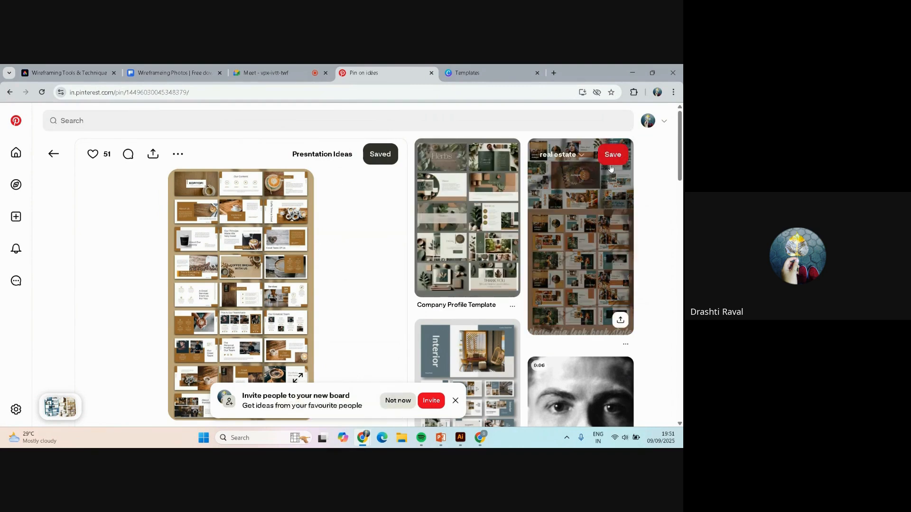
left_click(647, 120)
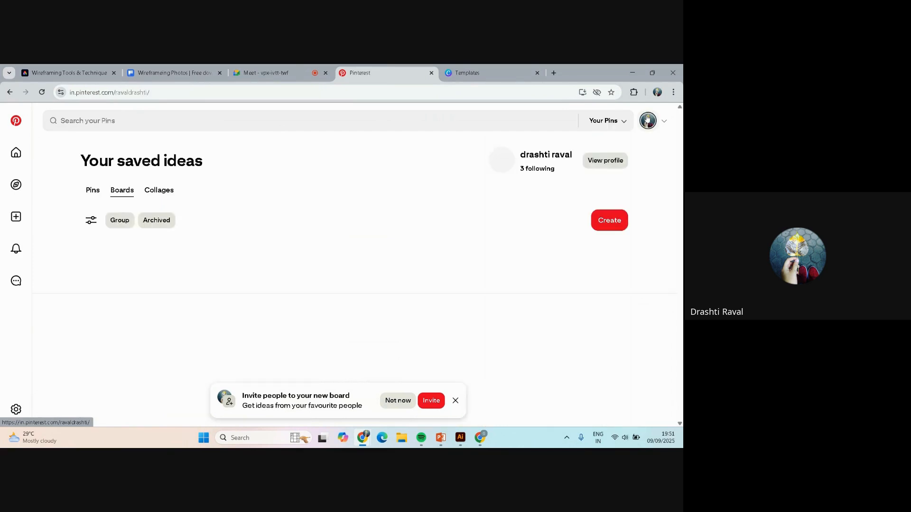
scroll(374, 188, "down", 4)
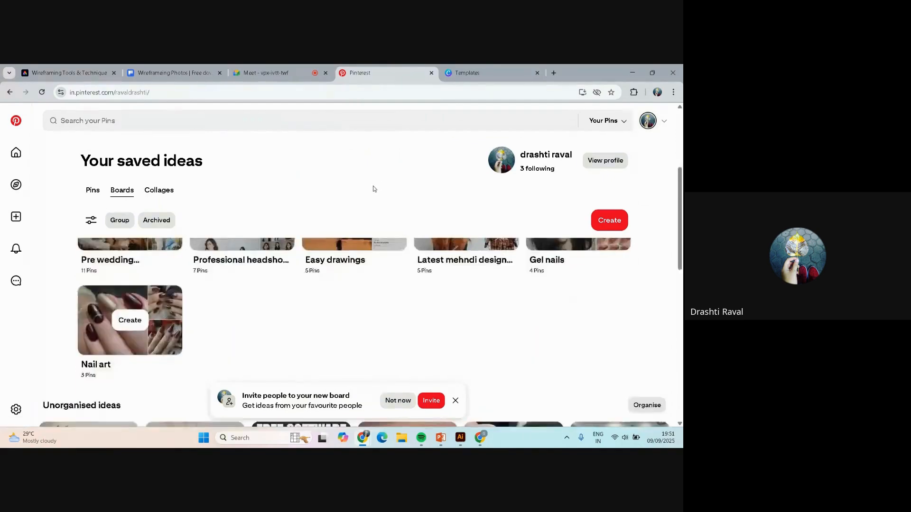
scroll(122, 309, "up", 5)
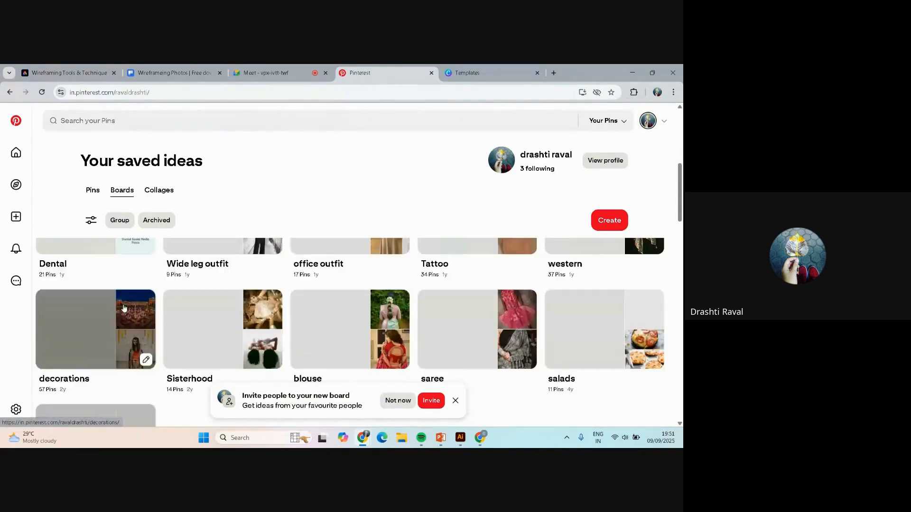
scroll(124, 307, "up", 2)
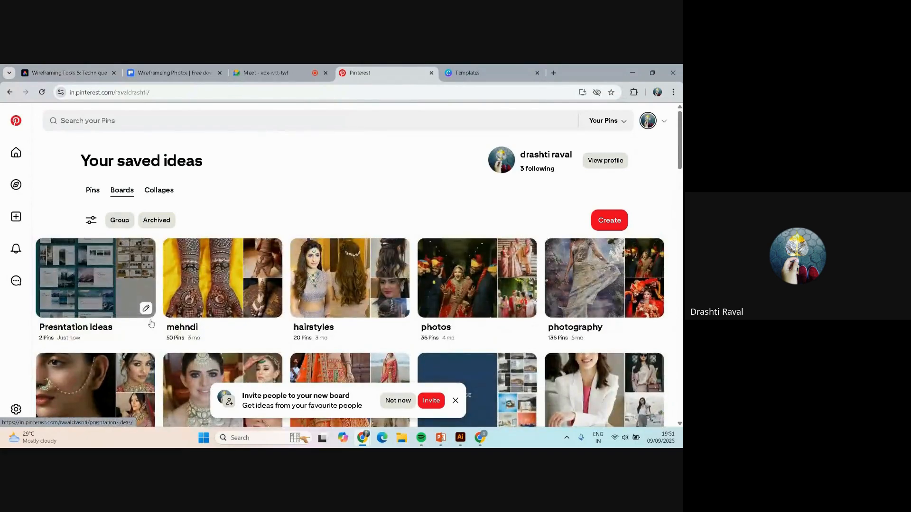
scroll(151, 324, "down", 5)
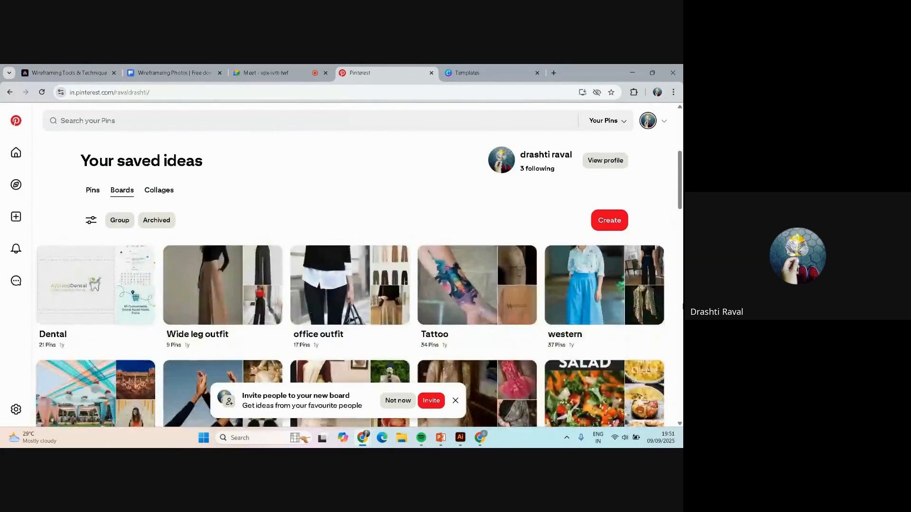
scroll(350, 332, "up", 5)
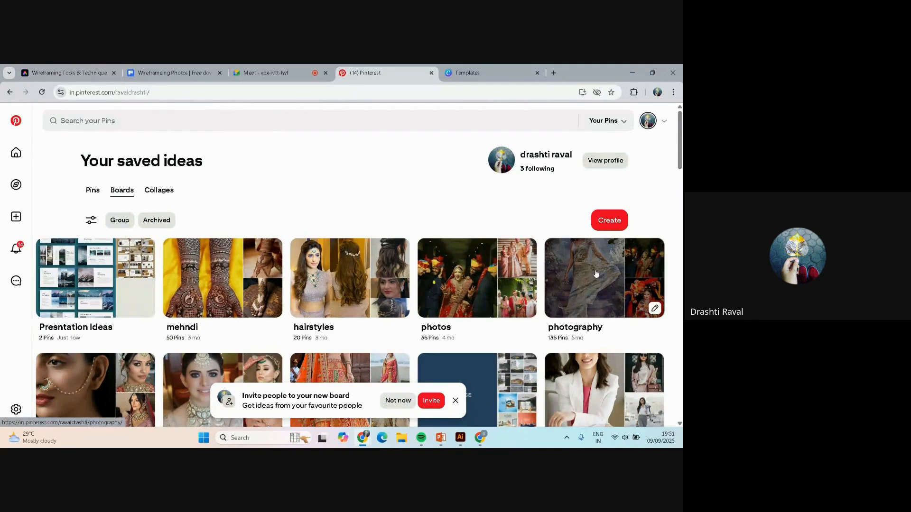
scroll(595, 274, "down", 1)
scroll(480, 260, "up", 1)
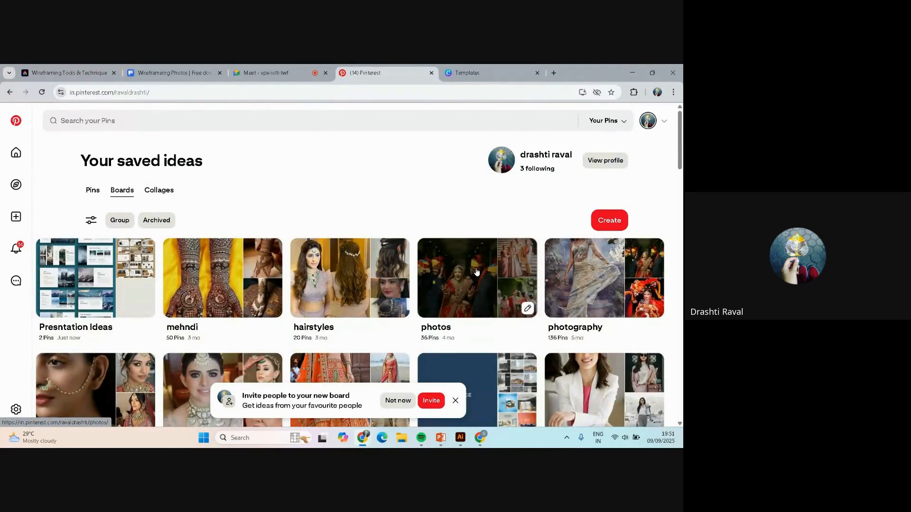
scroll(477, 271, "down", 1)
scroll(458, 256, "down", 1)
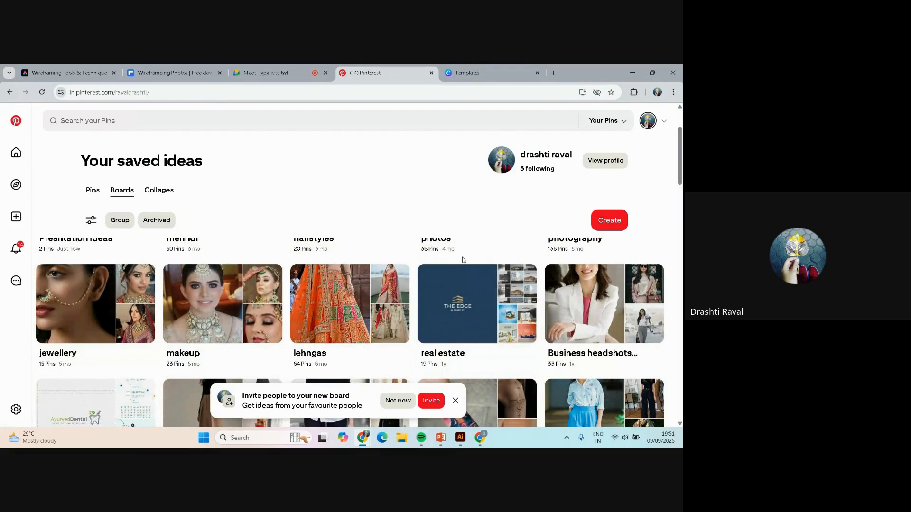
scroll(463, 260, "down", 1)
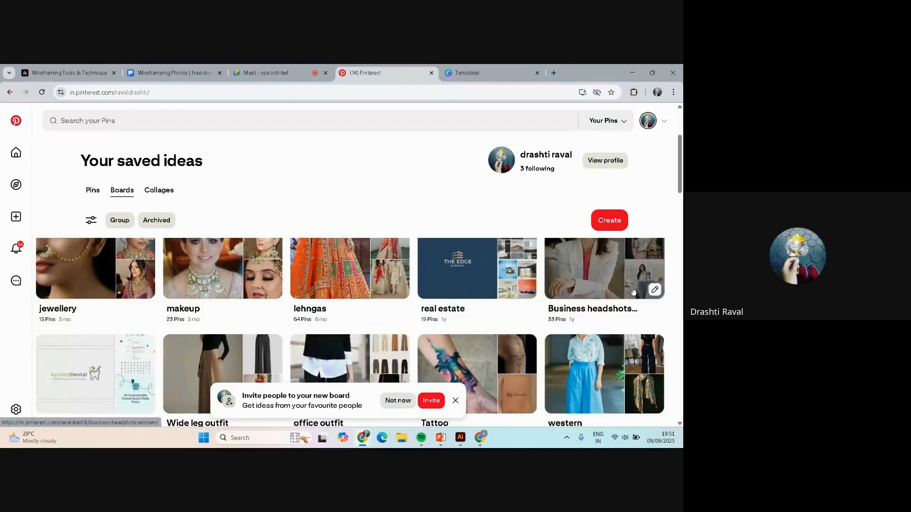
Step: Look through the remaining saved boards, open the "Presntation Ideas" board and view its teal nature portfolio pin
scroll(633, 289, "down", 2)
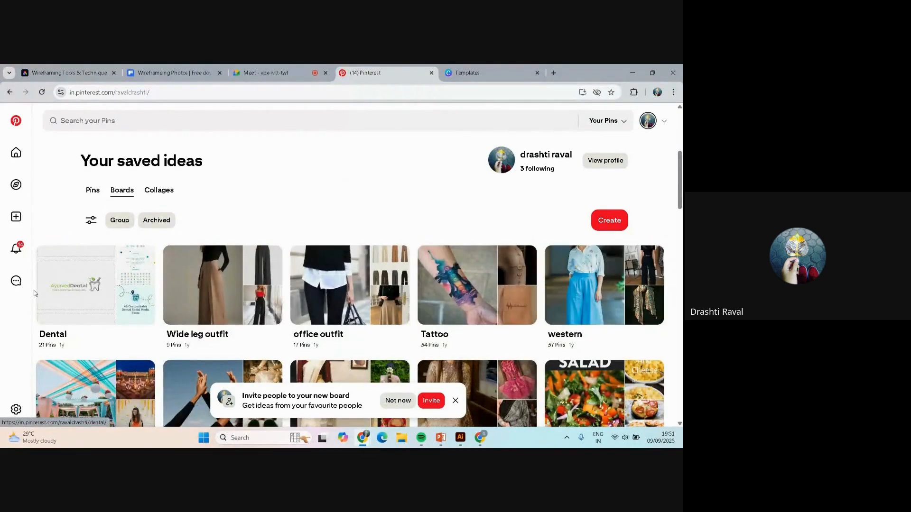
scroll(54, 293, "down", 1)
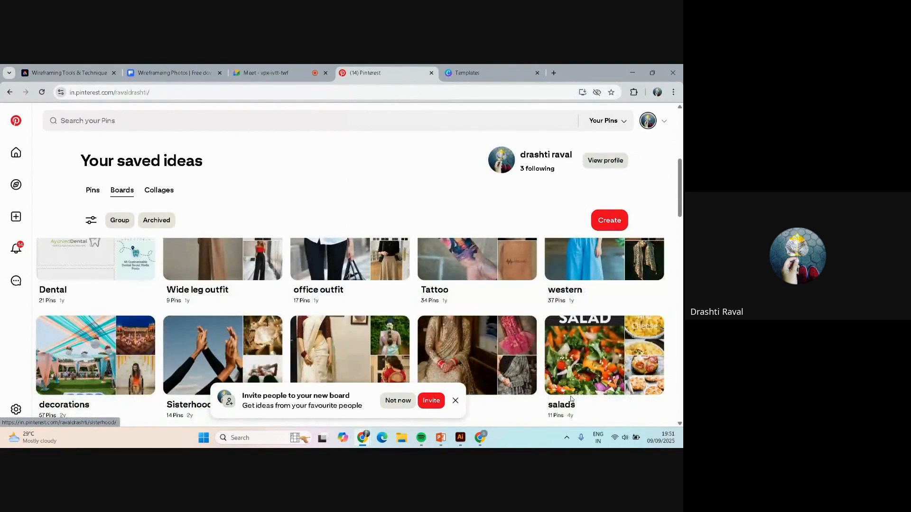
scroll(547, 247, "down", 2)
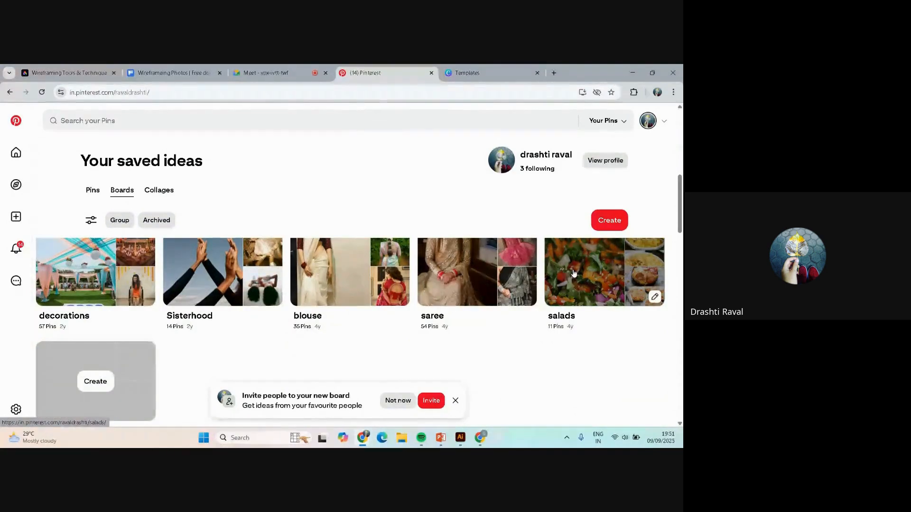
scroll(573, 273, "up", 5)
scroll(573, 273, "up", 2)
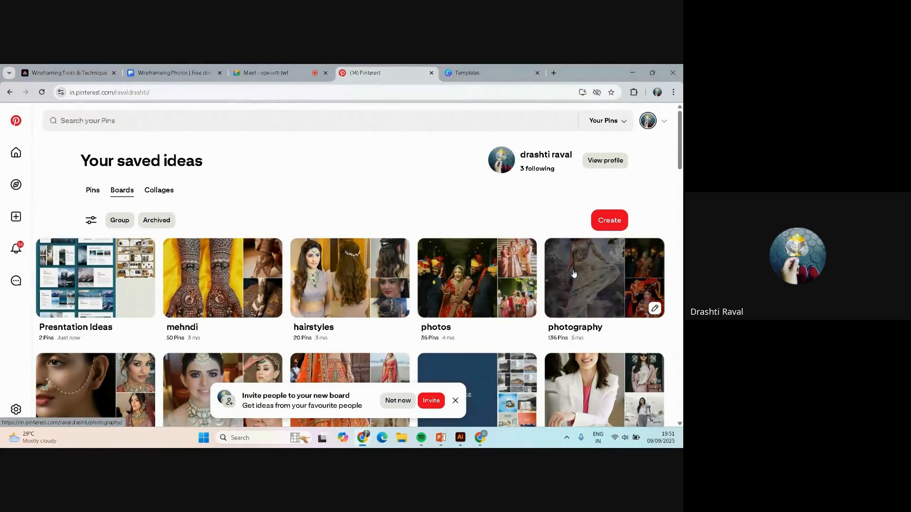
left_click(97, 272)
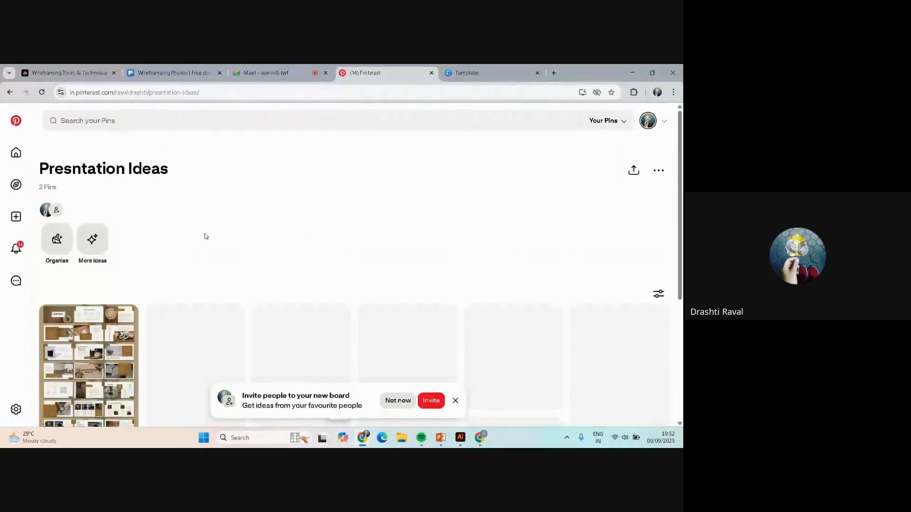
scroll(205, 237, "down", 5)
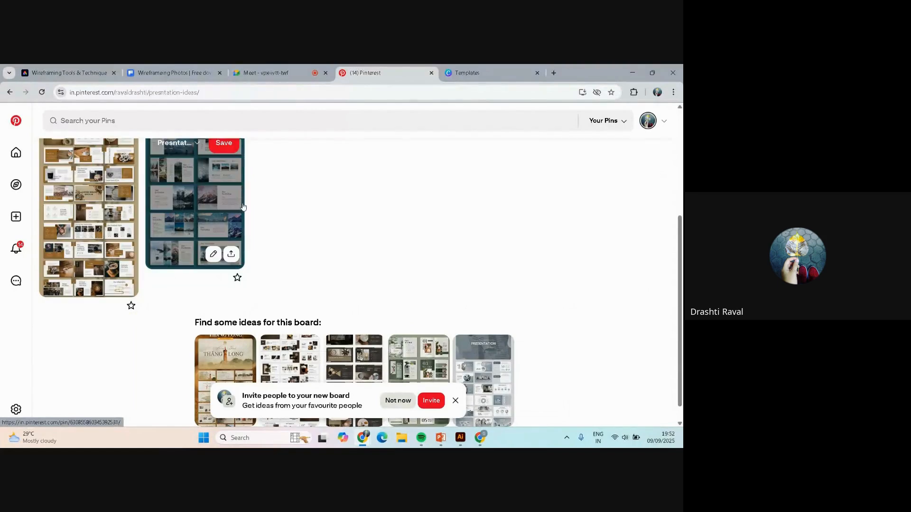
scroll(244, 208, "down", 1)
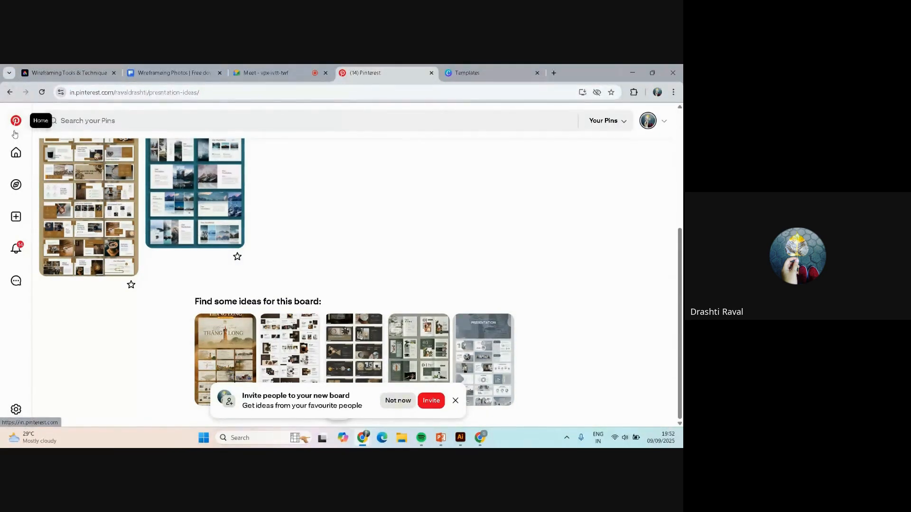
left_click(191, 173)
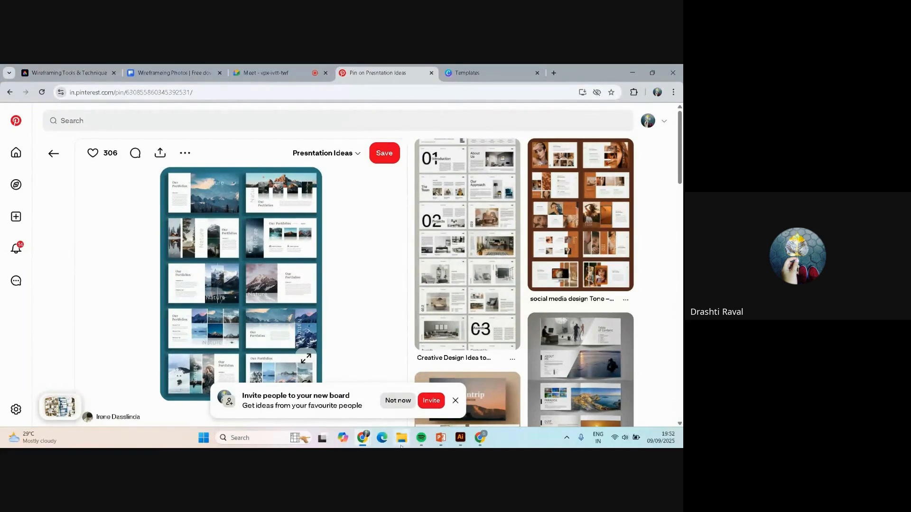
Step: Switch to the Adobe Express presentation and delete the "About me" heading and its paragraph from page 2
left_click(52, 70)
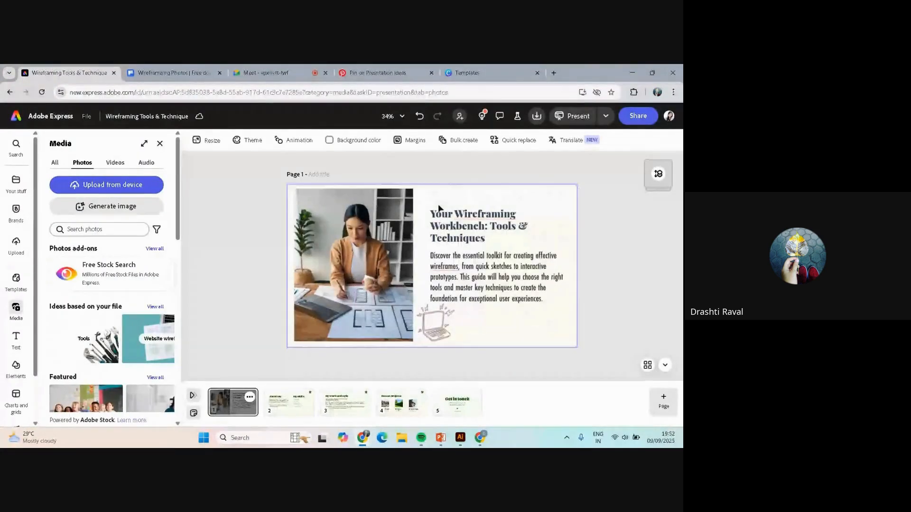
left_click(285, 403)
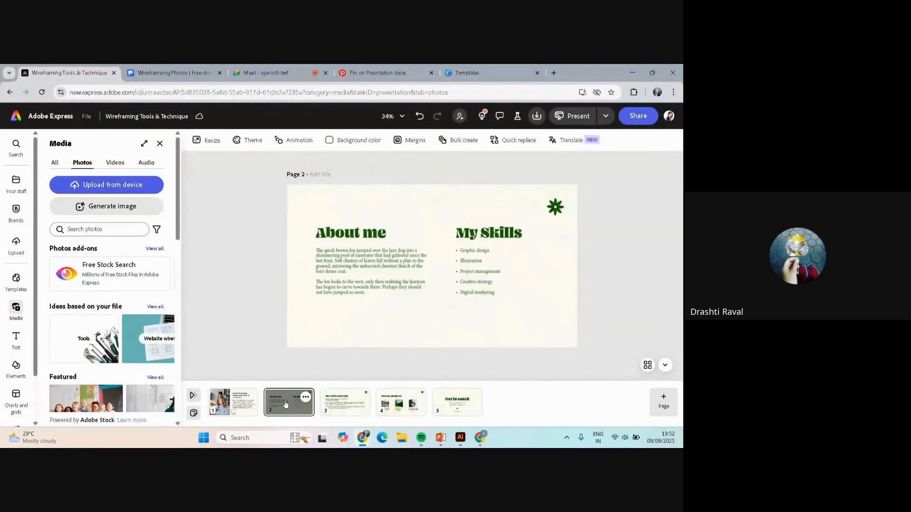
left_click(366, 239)
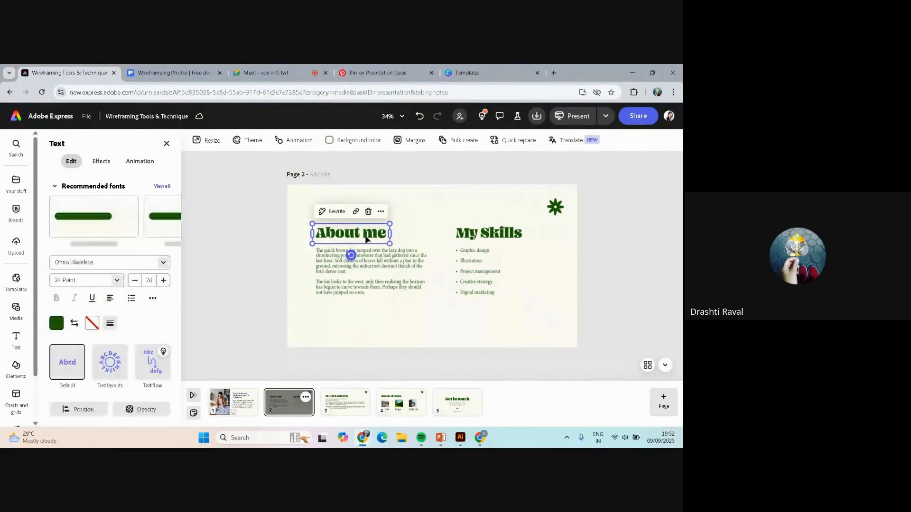
double_click(366, 240)
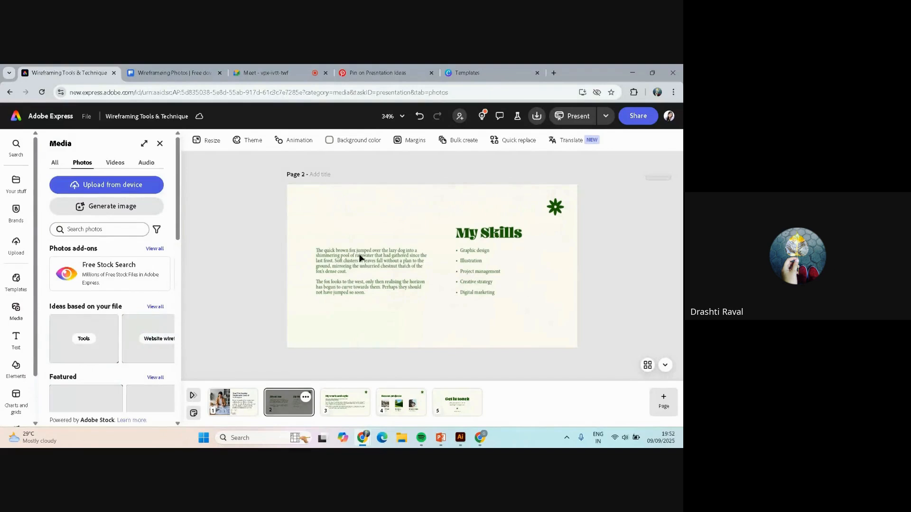
left_click(357, 252)
double_click(357, 252)
key("BackSpace")
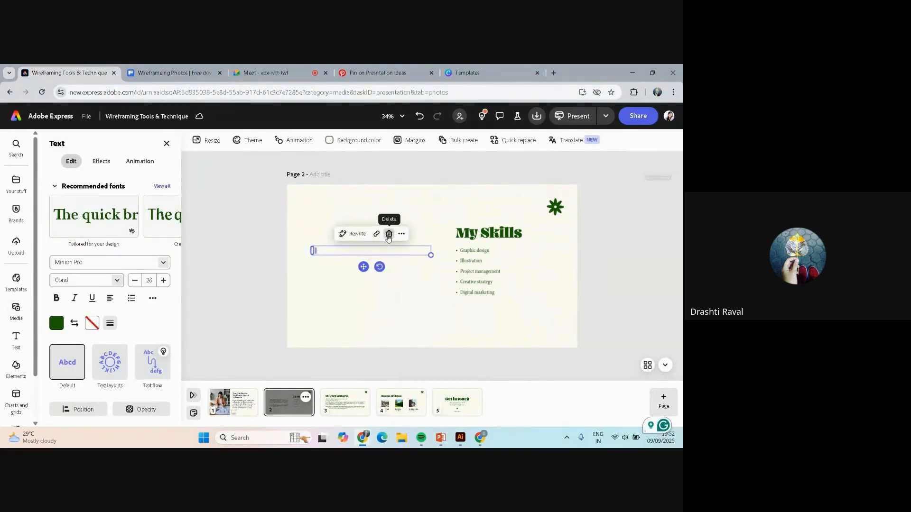
left_click(389, 234)
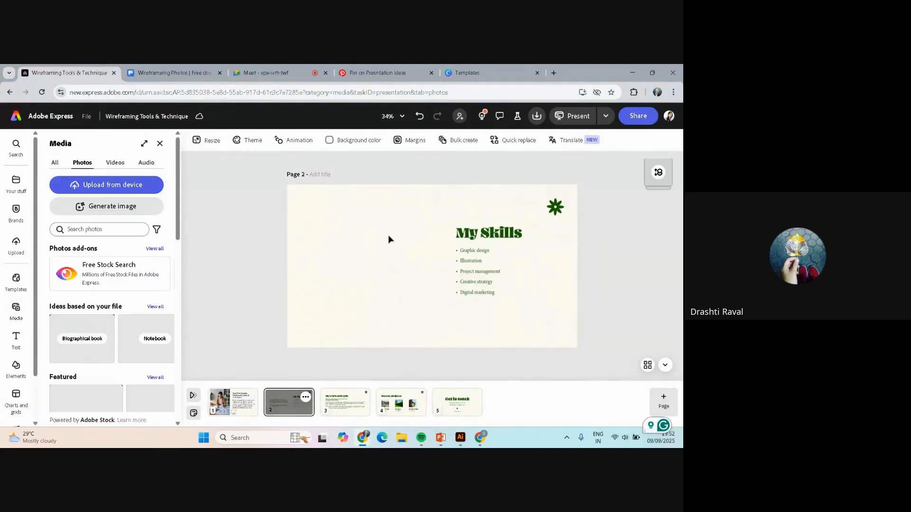
Step: Clear the rest of page 2 by deleting the "My Skills" heading, the bulleted skills list and the green flower shape
left_click(495, 233)
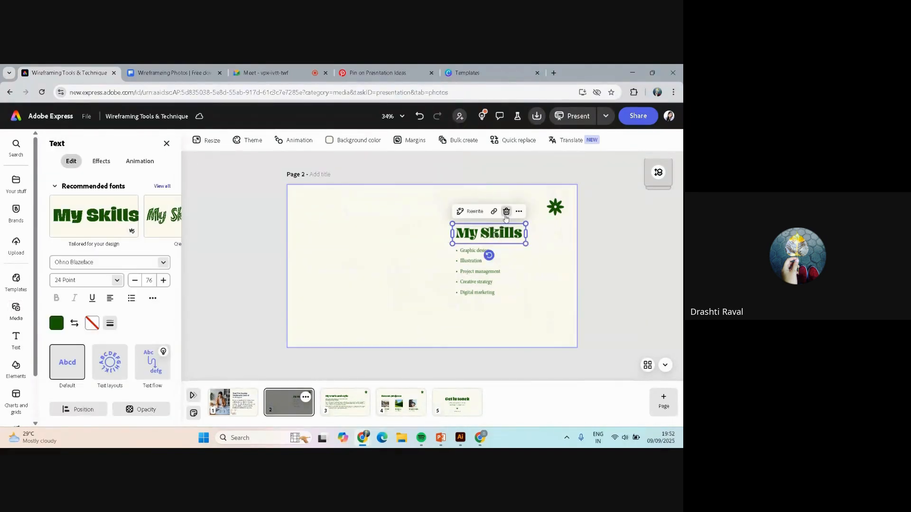
left_click(505, 216)
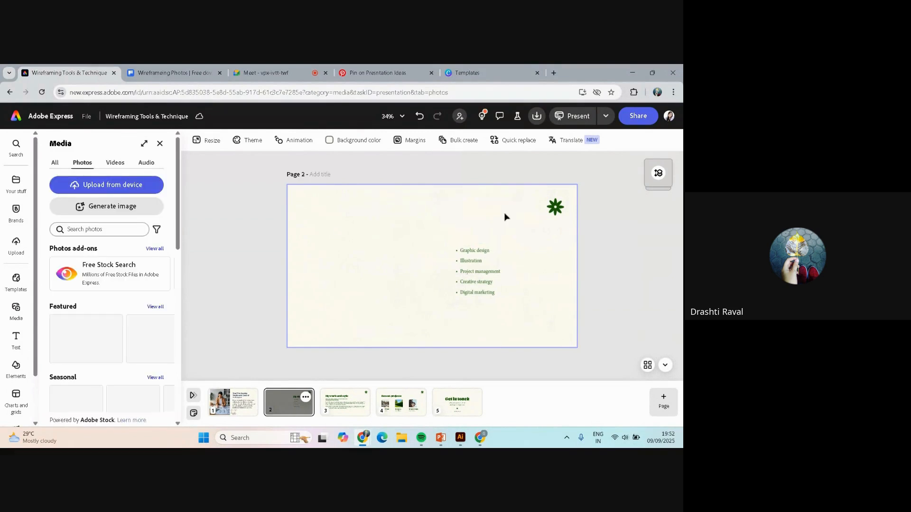
left_click(555, 208)
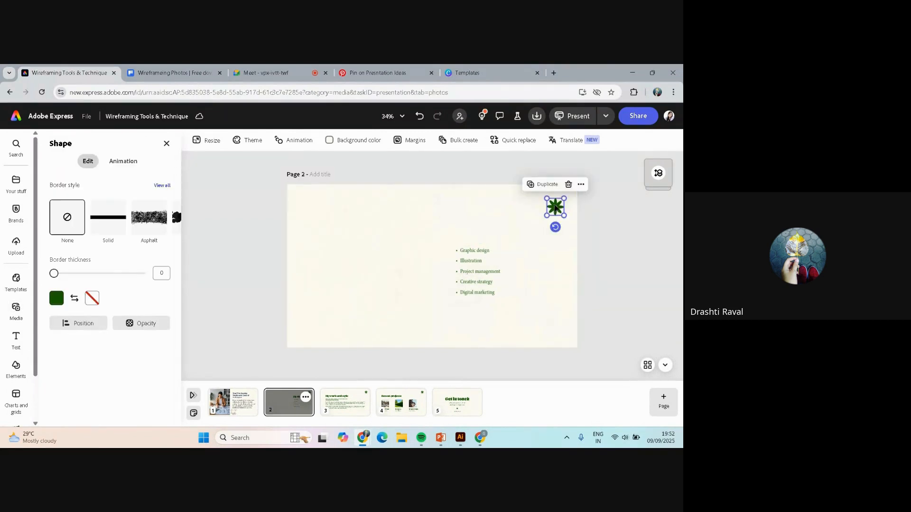
left_click(484, 251, "shift")
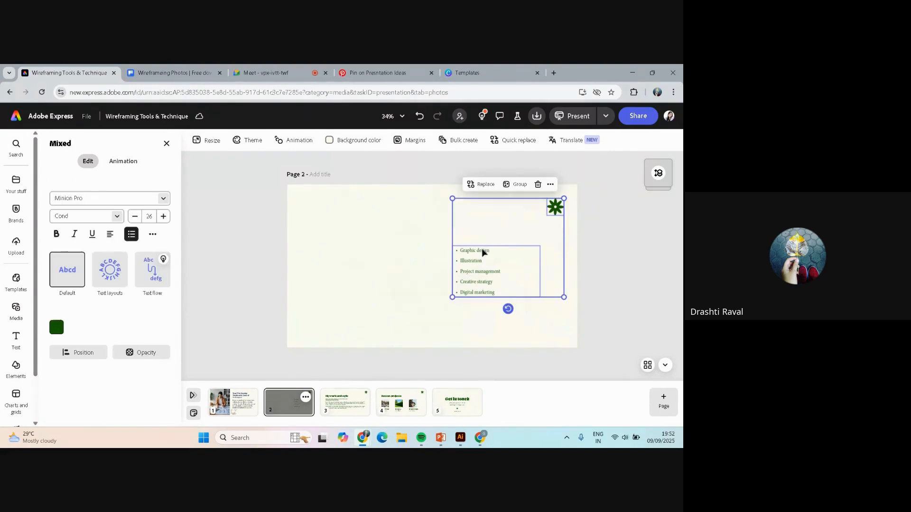
key("Delete")
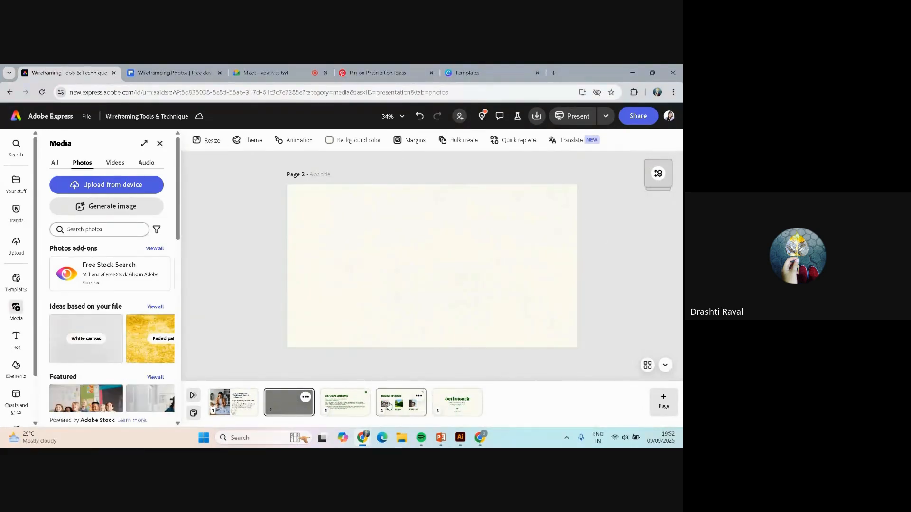
Step: Switch to the PowerPoint presentation and copy the title "Wireframing Fidelity Levels" from slide 2
left_click(442, 438)
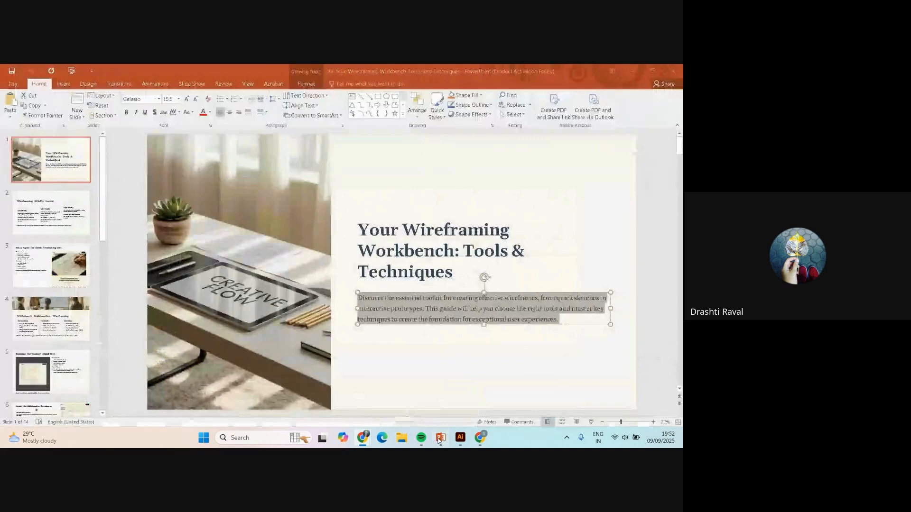
left_click(59, 222)
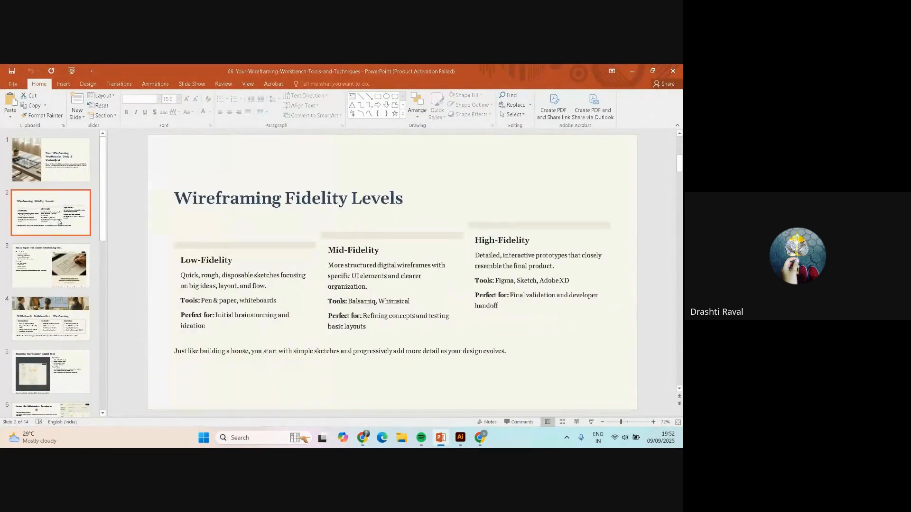
left_click(260, 196)
triple_click(260, 198)
key("ctrl+c")
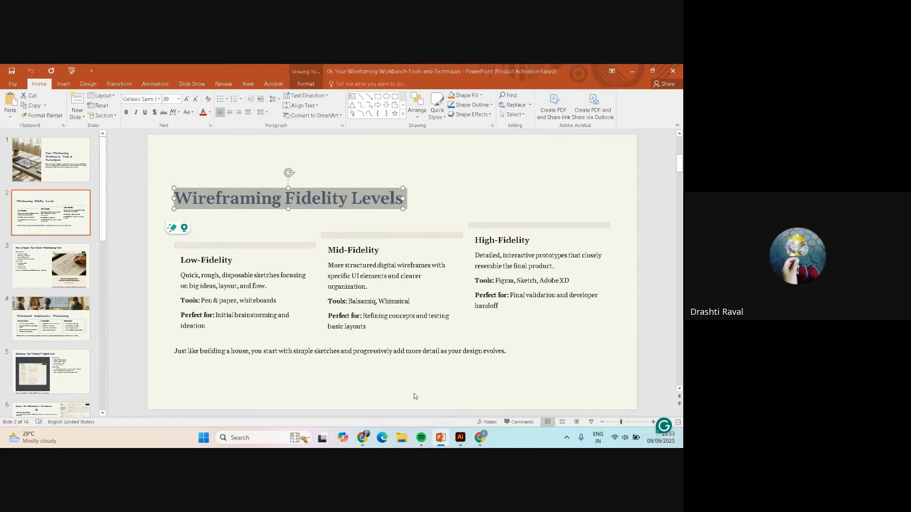
Step: Return to Adobe Express and add a text box on the blank page 2 containing the copied title "Wireframing Fidelity Levels"
mouse_move(362, 441)
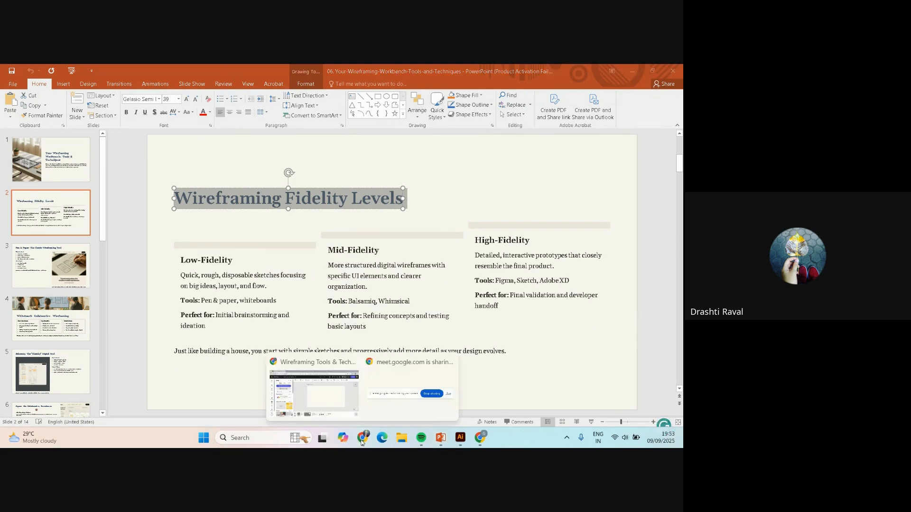
left_click(314, 393)
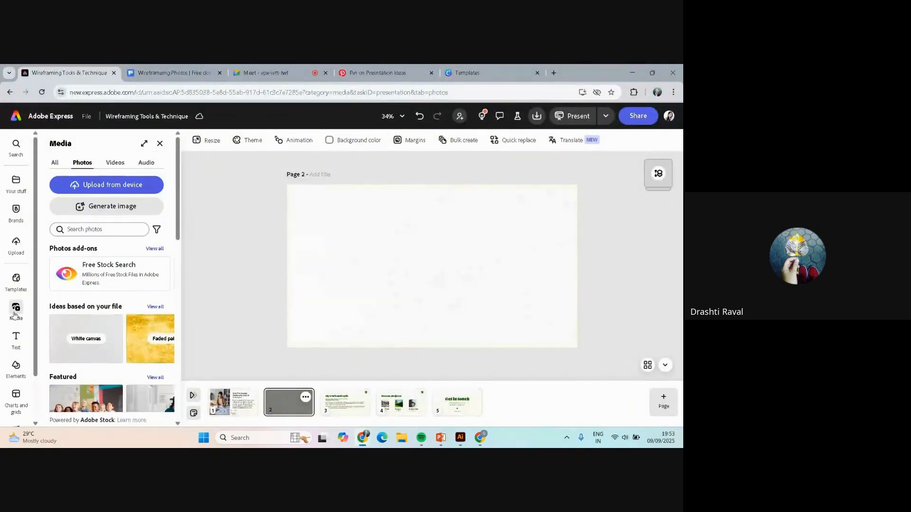
mouse_move(14, 339)
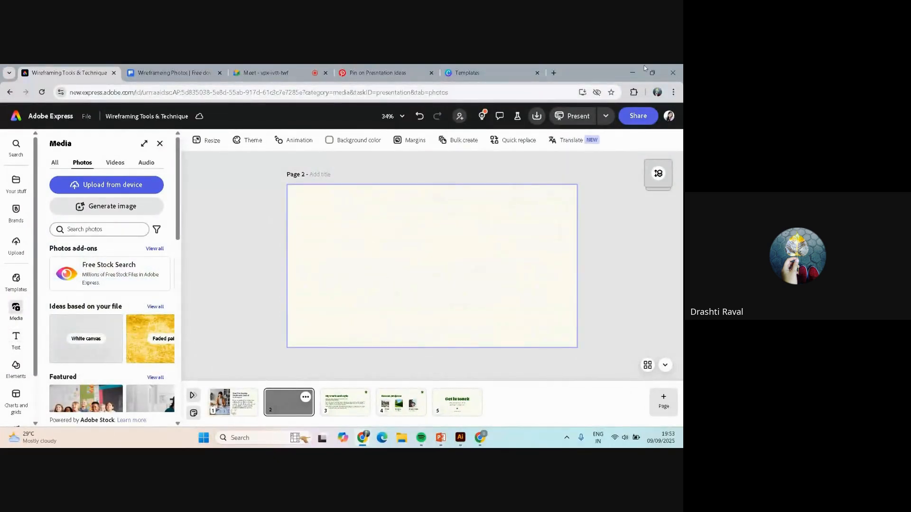
left_click(16, 338)
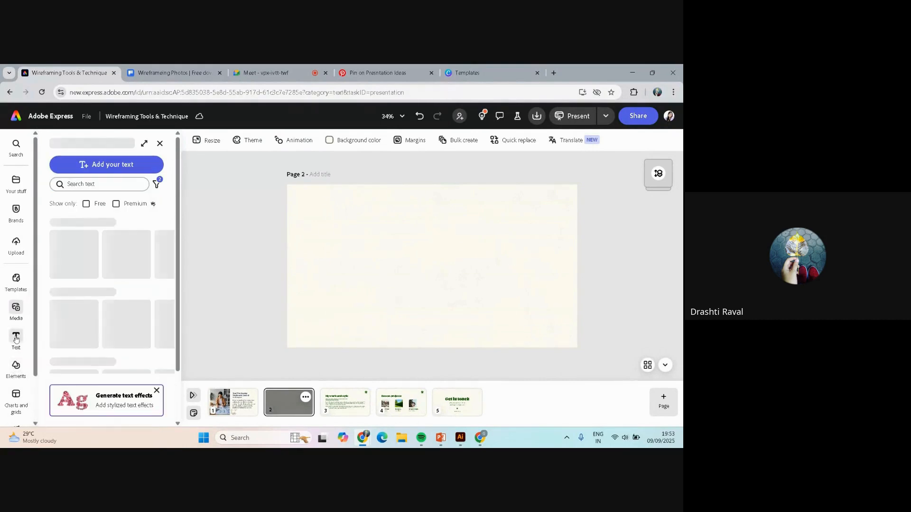
left_click(345, 229)
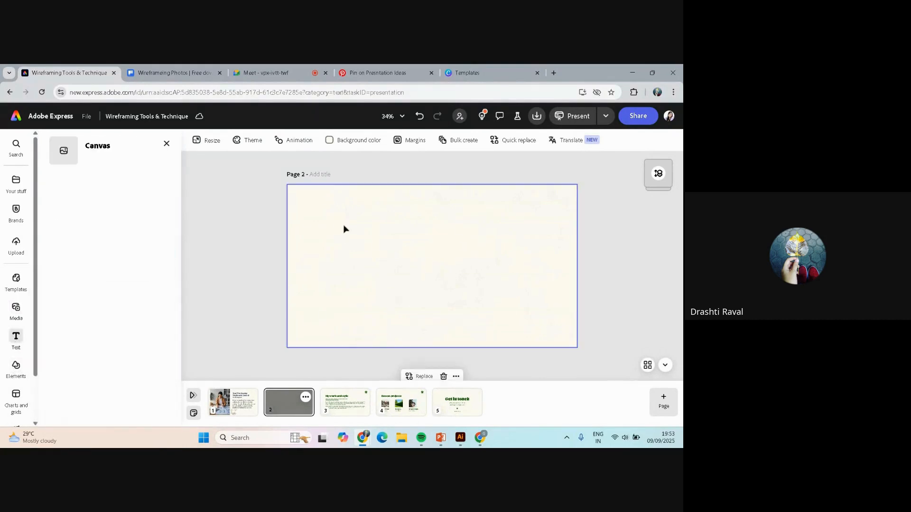
left_click(15, 338)
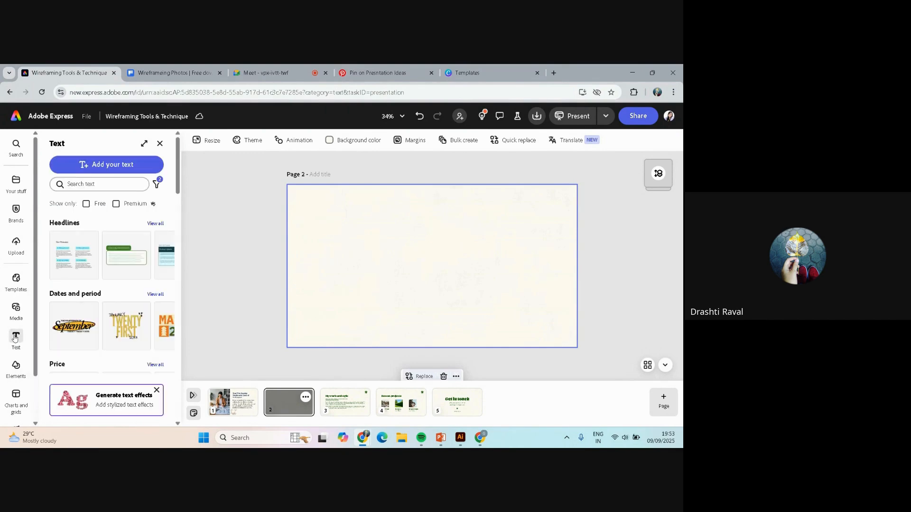
left_click(101, 170)
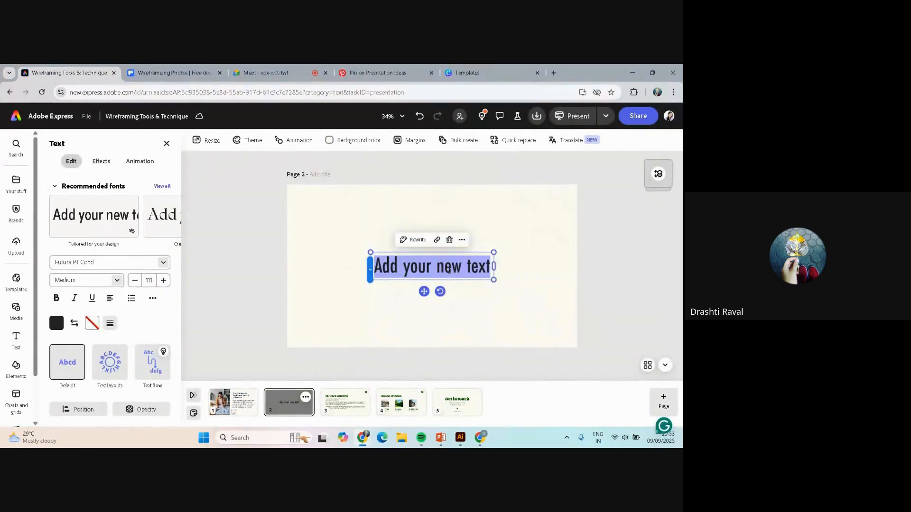
key("ctrl+v")
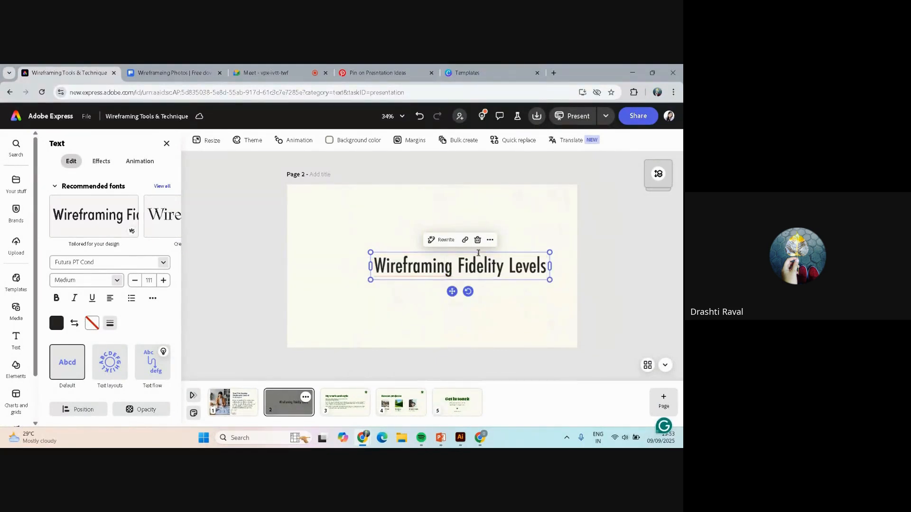
Step: Set the "Wireframing Fidelity Levels" heading in Playfair Display Bold and move it to the top of page 2
left_click_drag(478, 253, 448, 197)
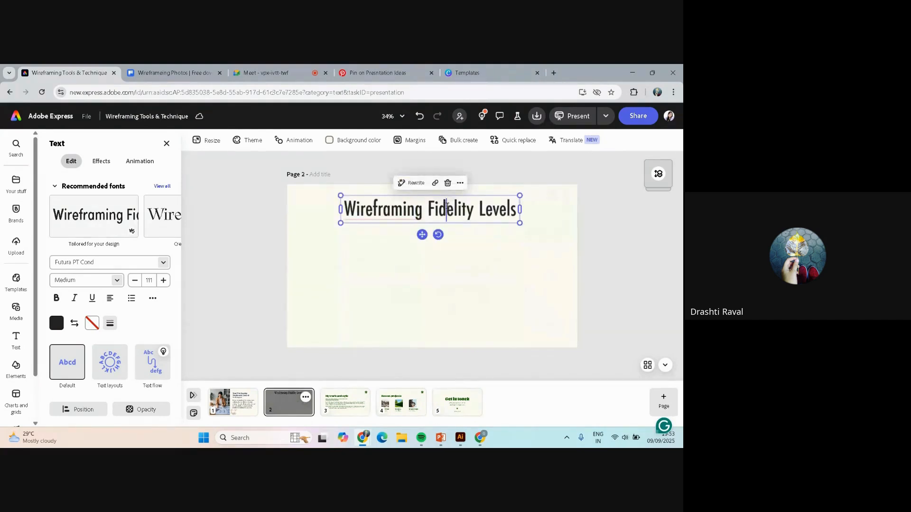
triple_click(447, 207)
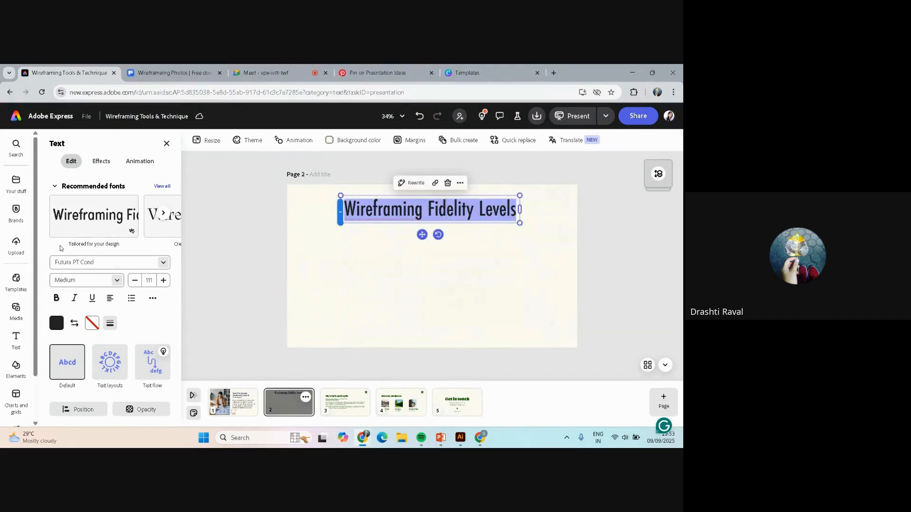
left_click(99, 260)
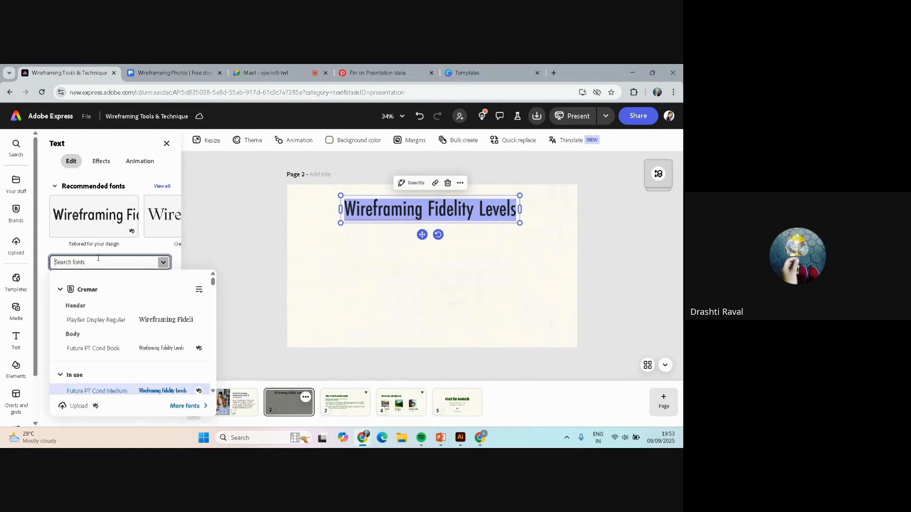
type("play")
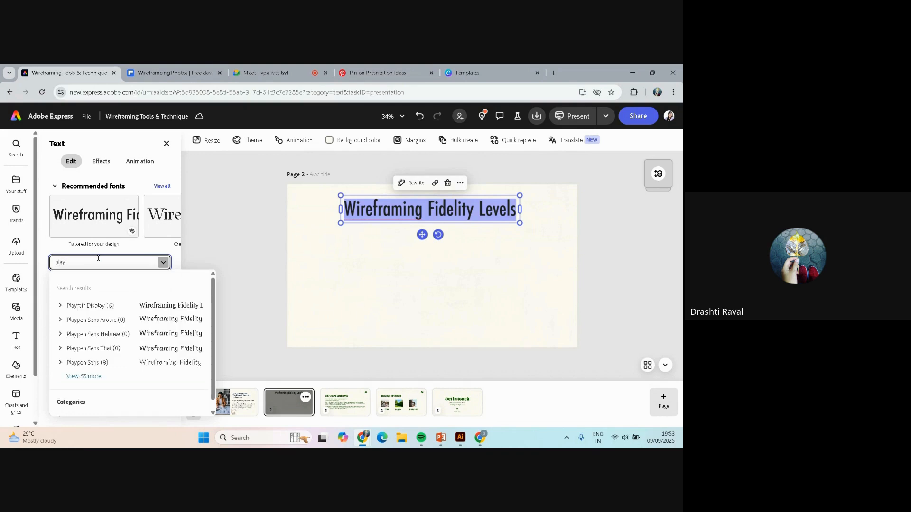
left_click(102, 305)
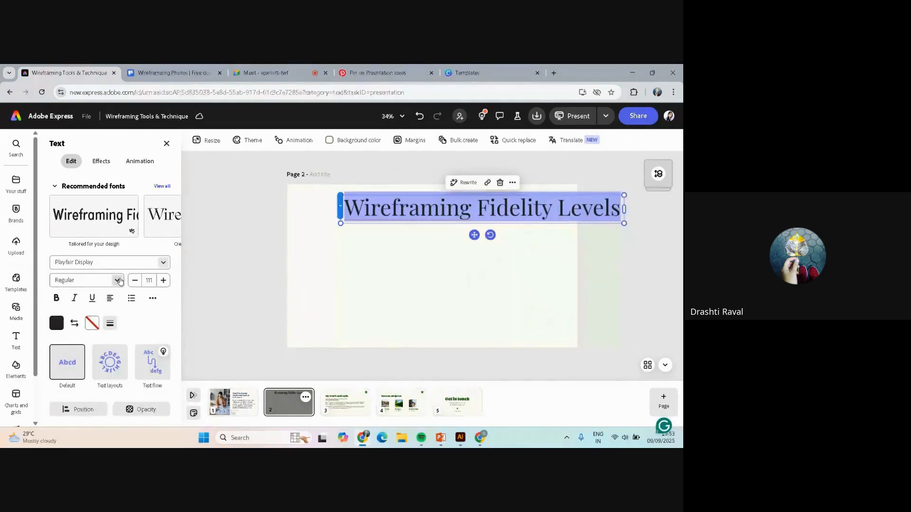
left_click(119, 281)
left_click(99, 324)
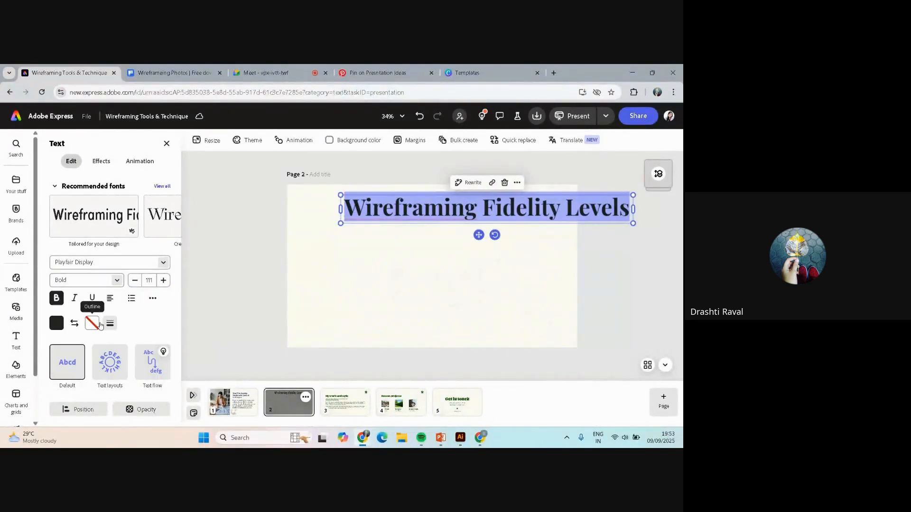
left_click_drag(527, 203, 478, 204)
left_click_drag(547, 193, 490, 187)
Step: Try to reduce the font size of the selected "Fide" part of the heading to 92
left_click(133, 280)
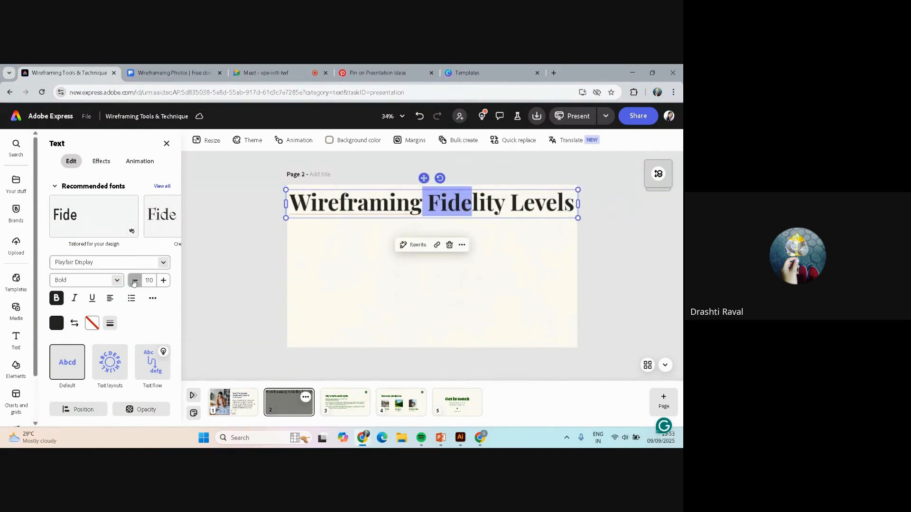
left_click(133, 280)
left_click(133, 281)
left_click(133, 280)
left_click(132, 280)
left_click(133, 281)
double_click(133, 281)
left_click(132, 281)
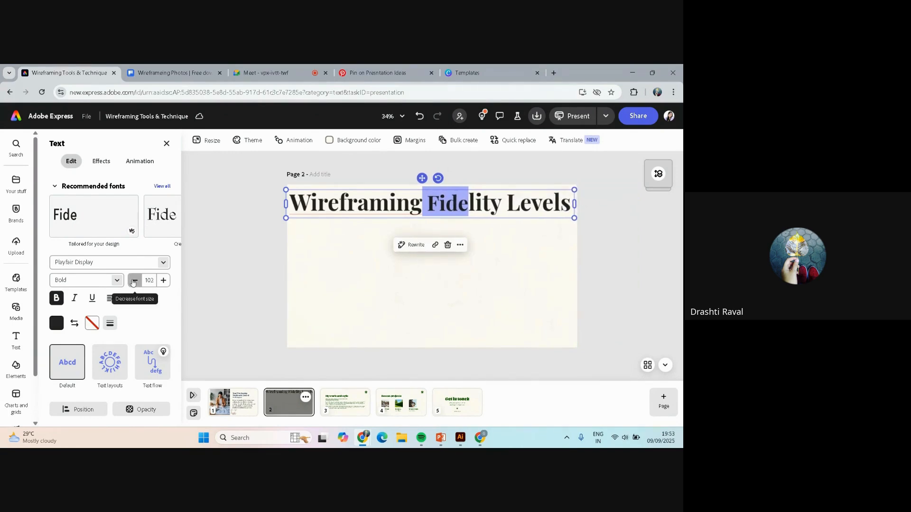
double_click(132, 281)
double_click(133, 281)
double_click(133, 281)
left_click(133, 281)
double_click(133, 281)
left_click(133, 281)
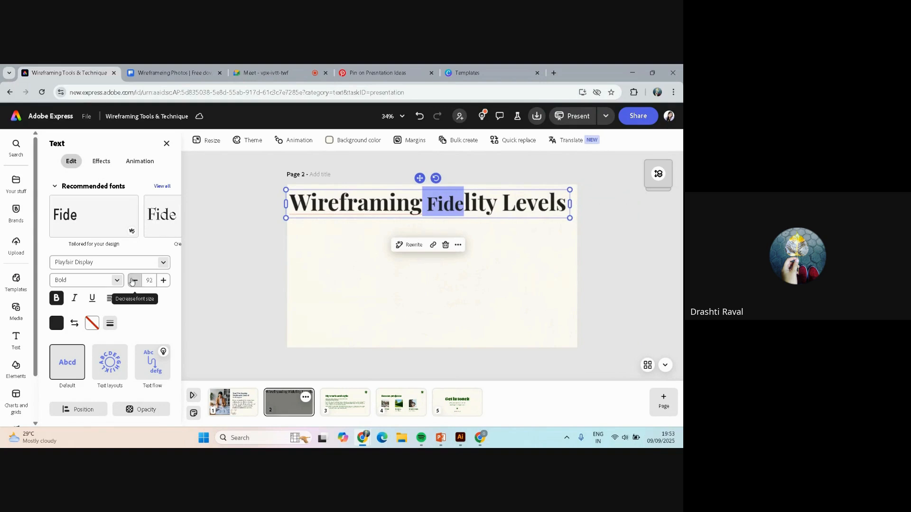
left_click(162, 262)
left_click(161, 263)
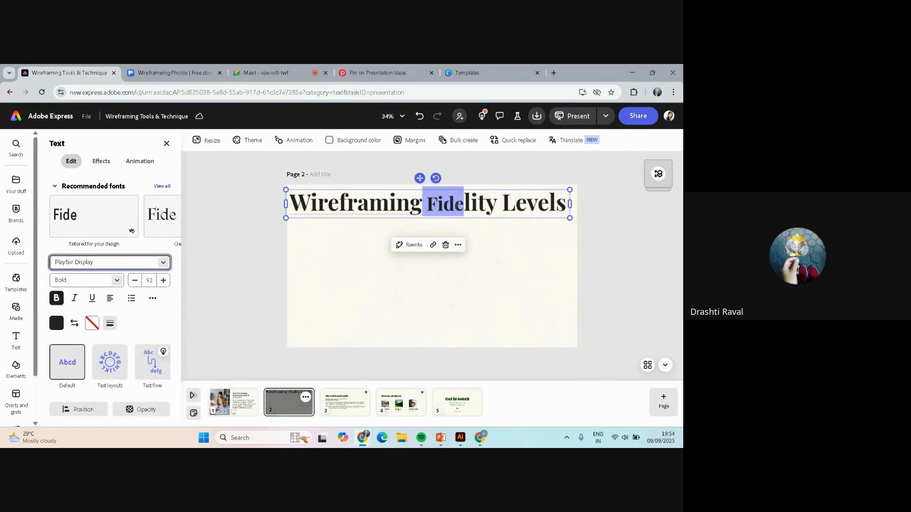
Step: Set the whole heading's font size to 88 and center it horizontally near the top of the page
left_click(456, 206)
triple_click(456, 205)
double_click(456, 206)
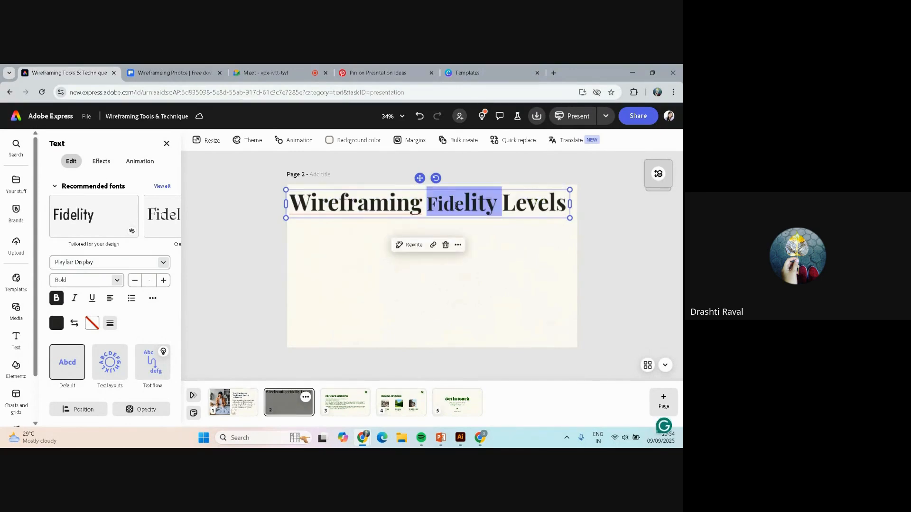
triple_click(452, 203)
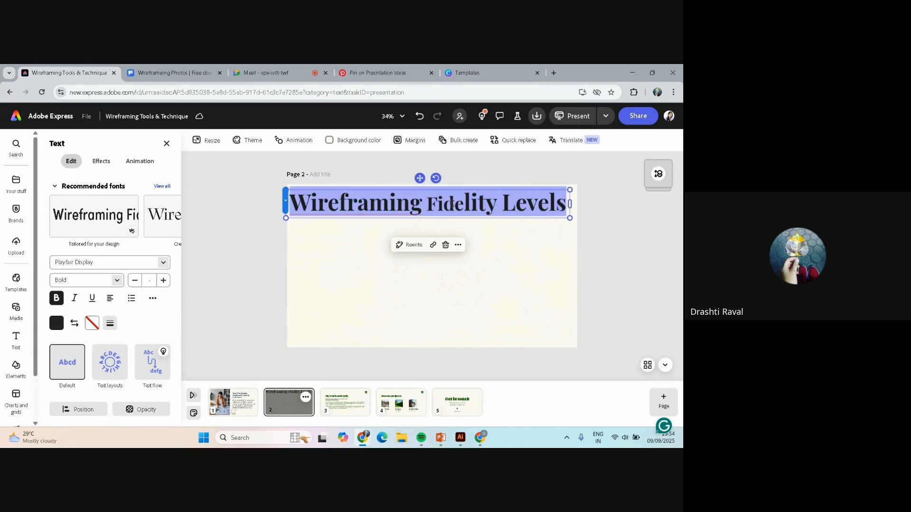
left_click(135, 281)
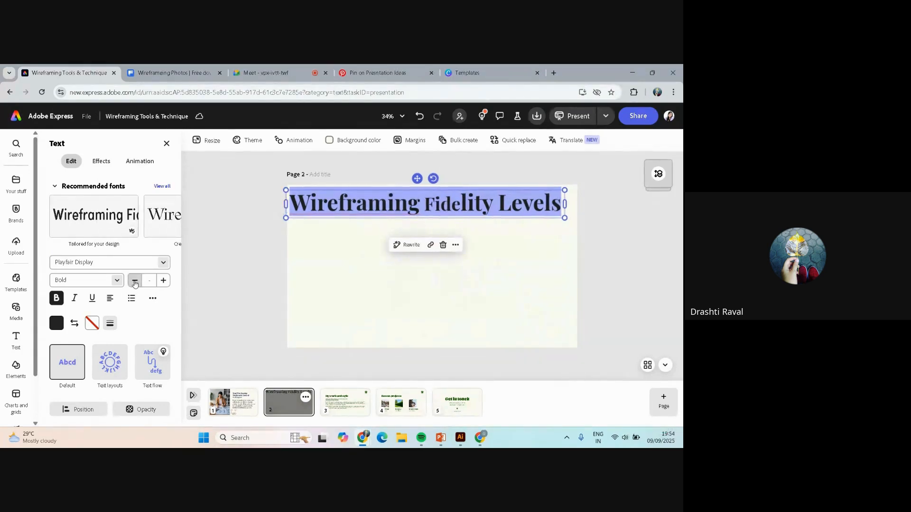
left_click(151, 281)
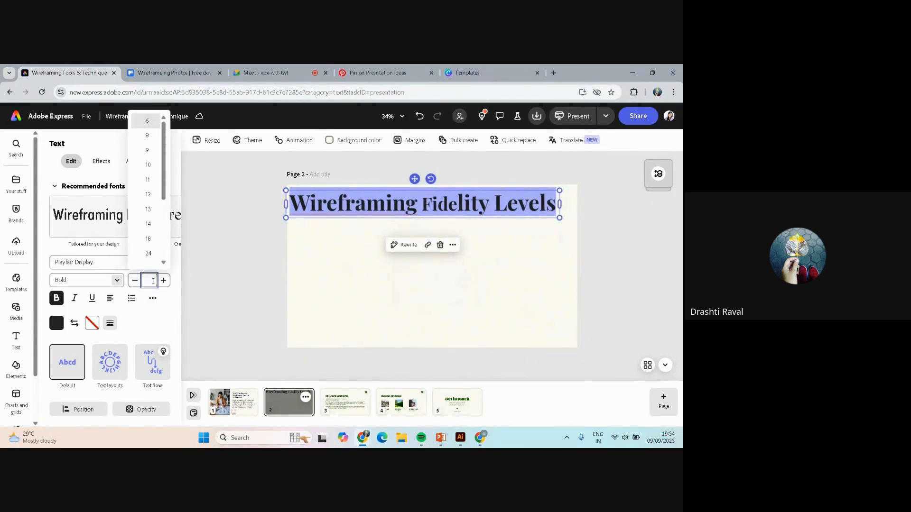
type("80")
key("Return")
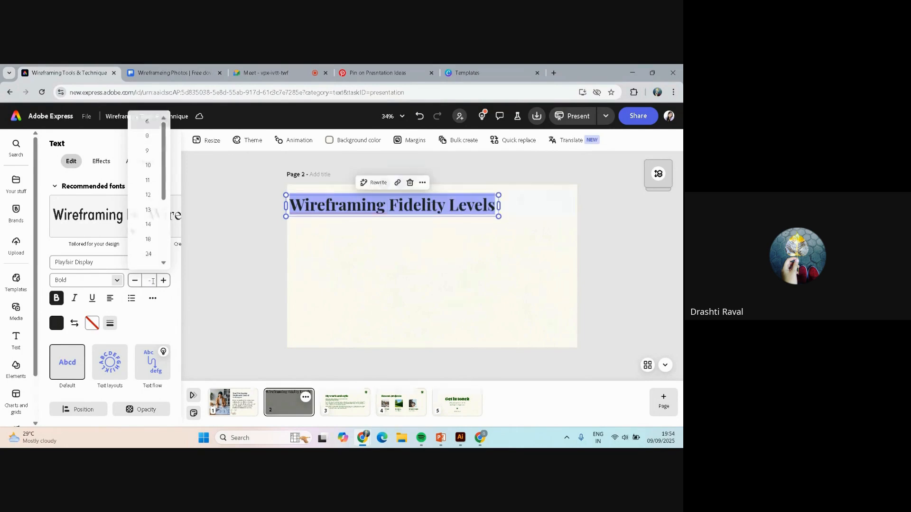
left_click(163, 280)
left_click(163, 280)
left_click(163, 280)
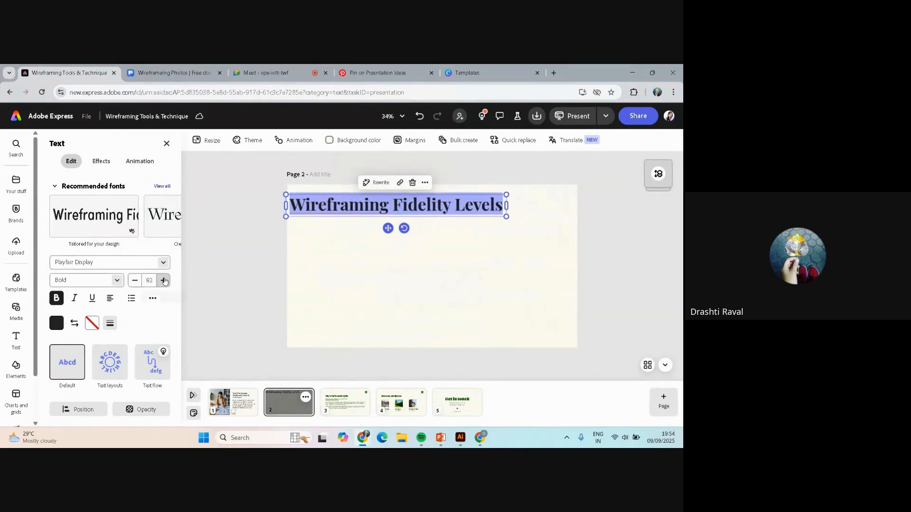
left_click(163, 281)
left_click(164, 280)
left_click(164, 280)
left_click(163, 281)
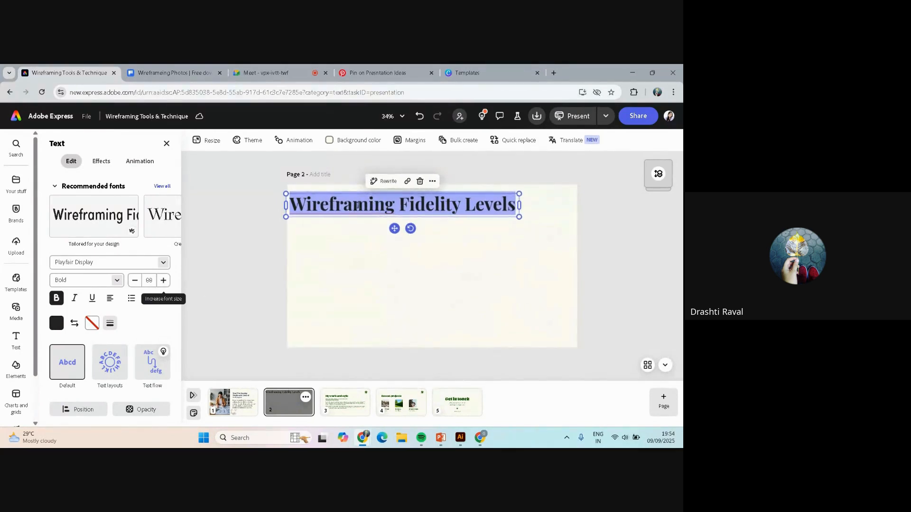
left_click(164, 280)
left_click_drag(416, 194, 445, 197)
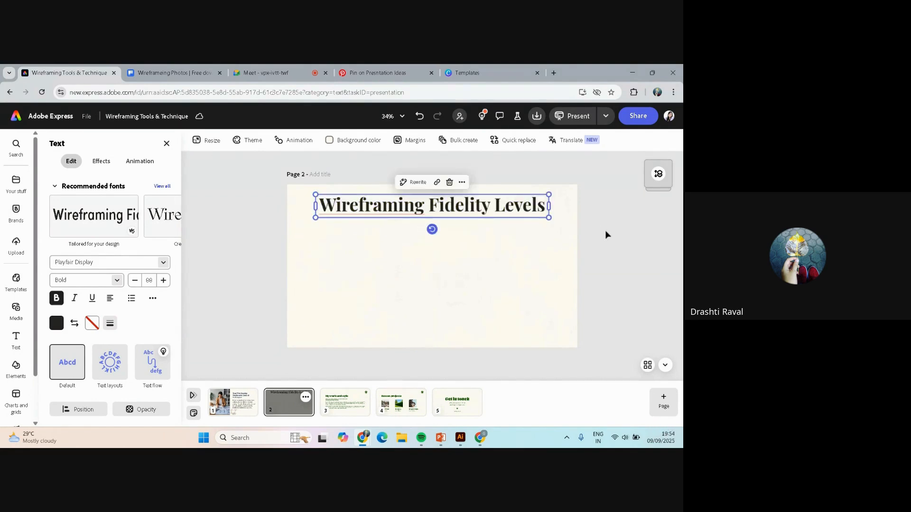
Step: Recolor the heading text with the dark blue swatch from the Cremar palette
triple_click(507, 208)
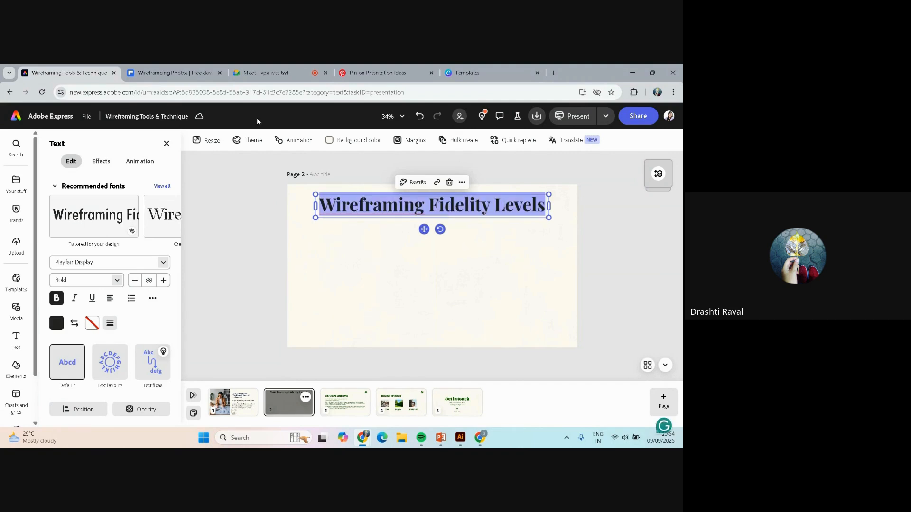
left_click(56, 323)
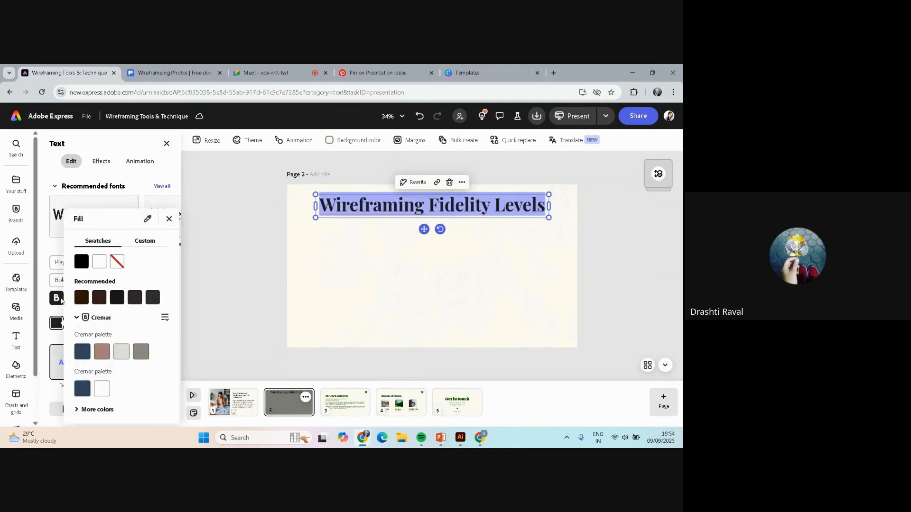
left_click(82, 351)
left_click(252, 221)
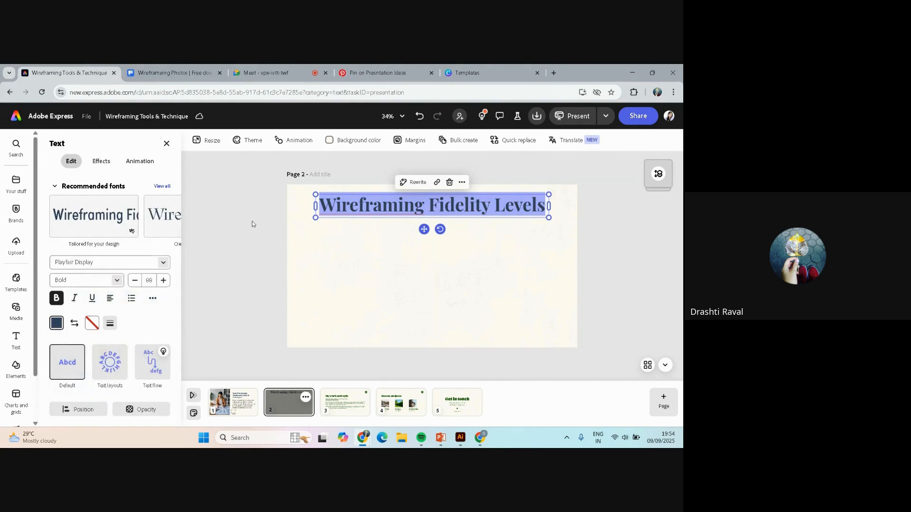
left_click(622, 263)
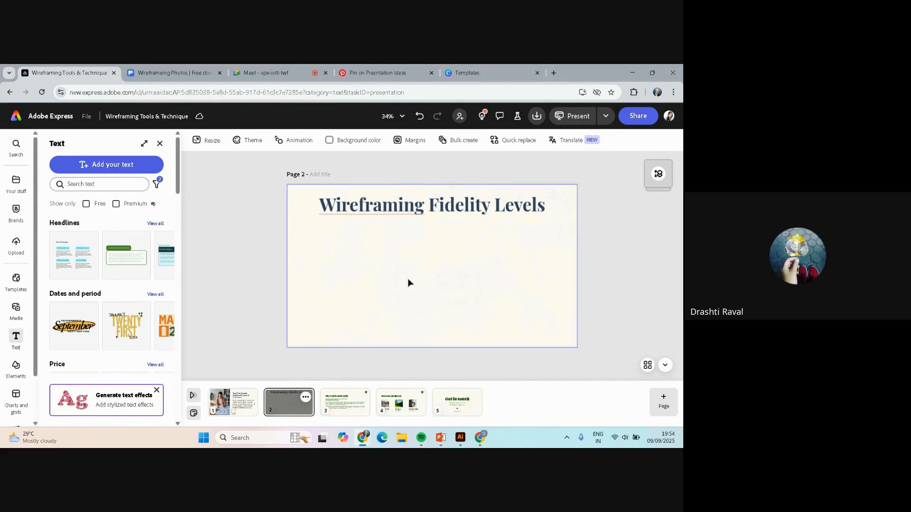
Step: Check the Pinterest presentation layout pin and the Freepik wireframing photos, and return to the Adobe Express design
left_click(363, 73)
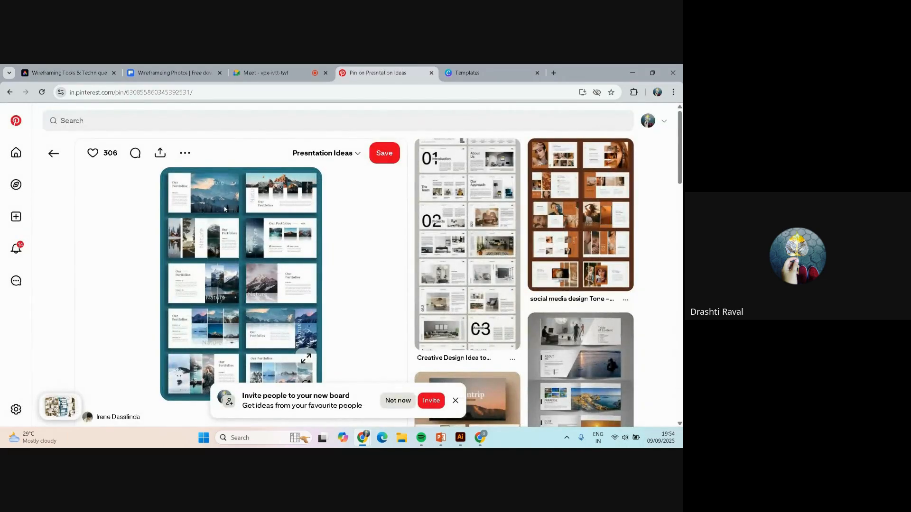
left_click(163, 70)
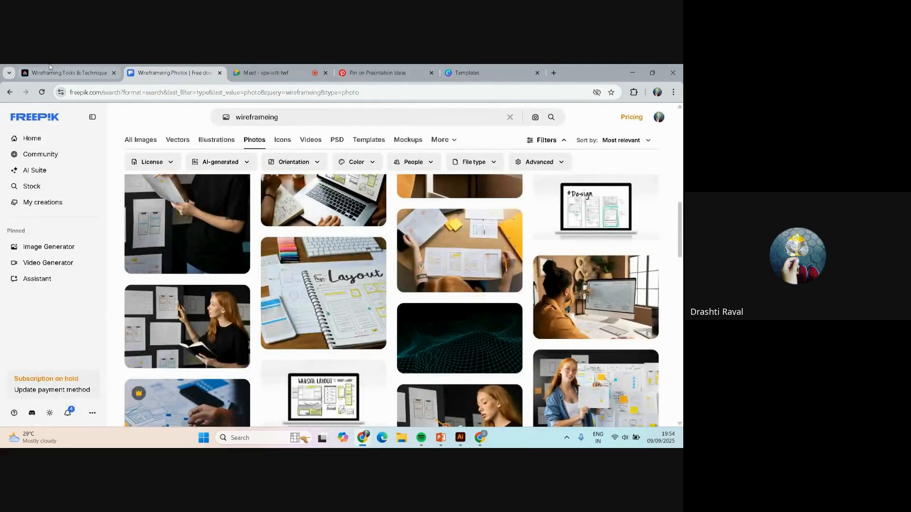
left_click(49, 70)
Step: Narrow the heading's text box so it wraps onto four lines, and place it in the page's upper-left area at size 98
left_click(404, 203)
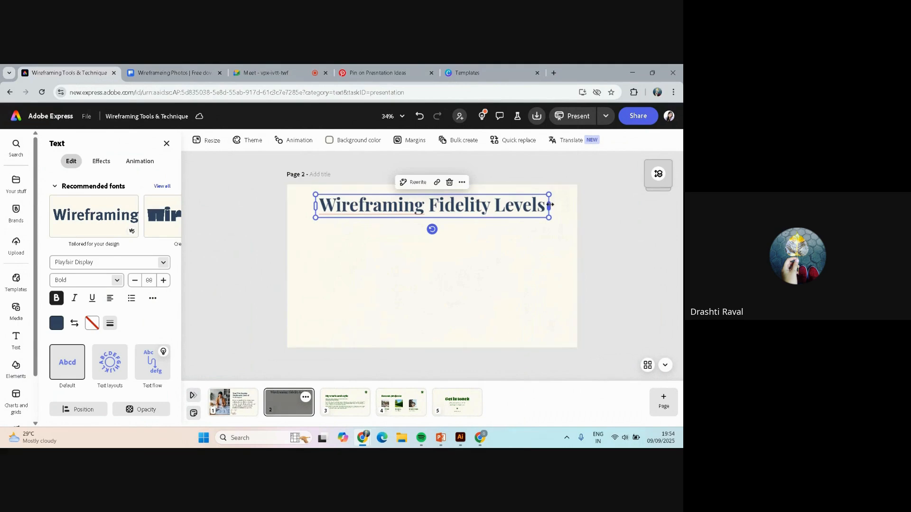
left_click_drag(550, 204, 407, 211)
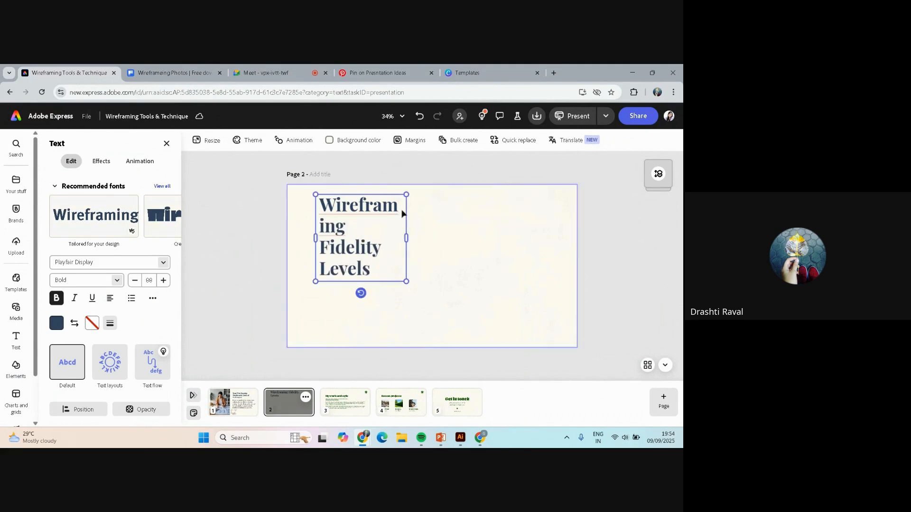
left_click_drag(401, 245, 381, 243)
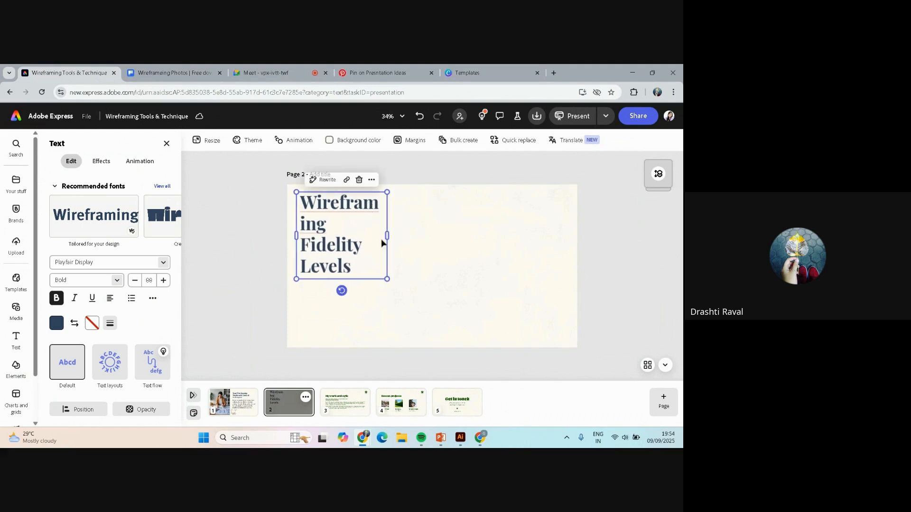
mouse_move(387, 279)
left_mouse_down()
mouse_move(398, 308)
mouse_move(385, 295)
left_mouse_up()
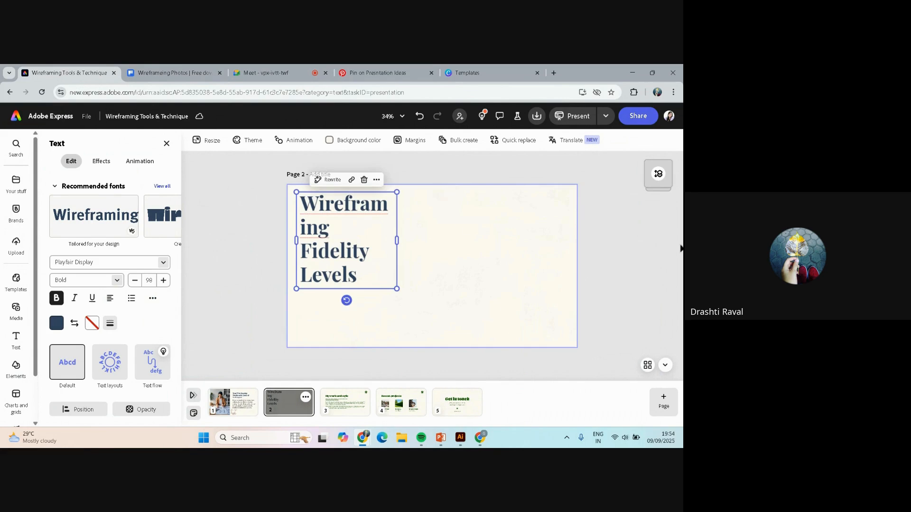
left_click(607, 243)
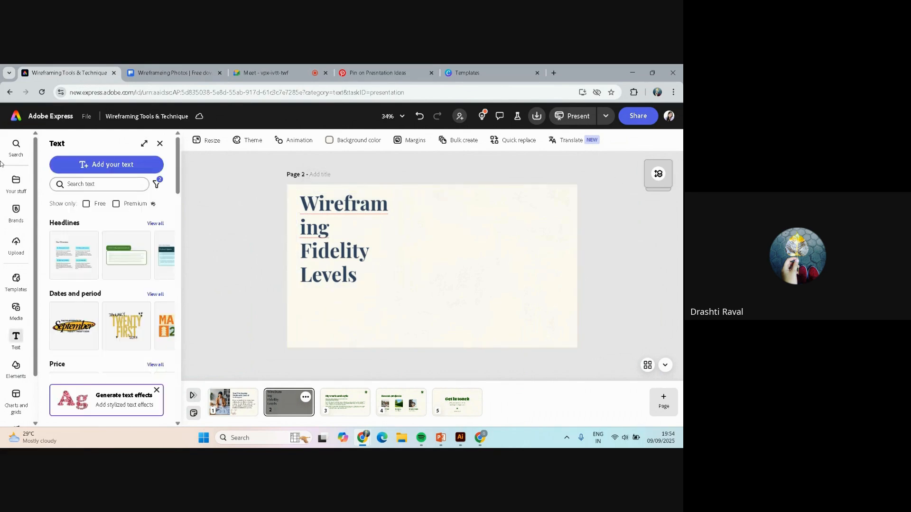
Step: Generate a square photo on page 2 with Firefly Image 3 from the prompt "wireraming fidelity level"
left_click(15, 310)
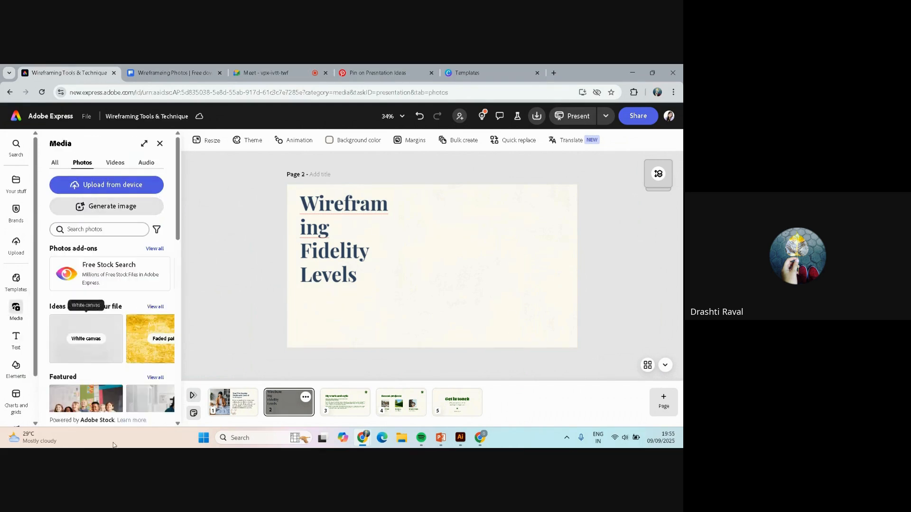
left_click(102, 205)
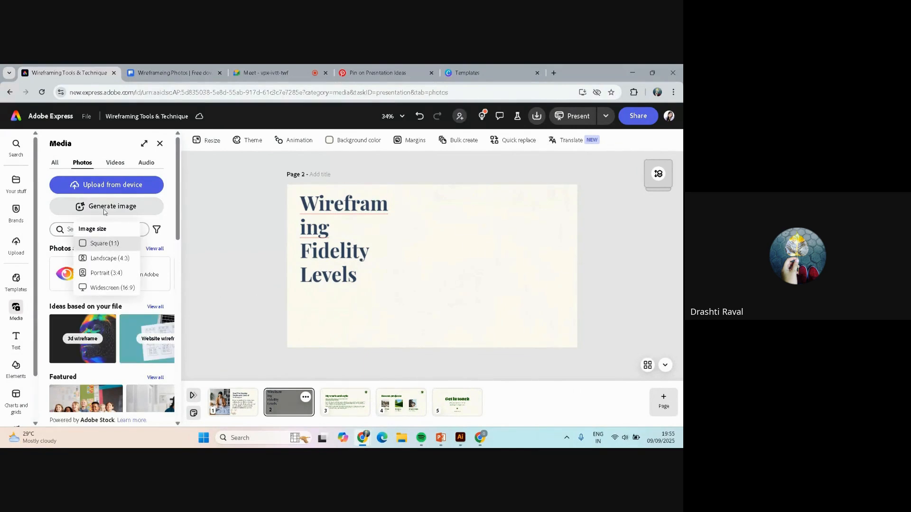
left_click(104, 257)
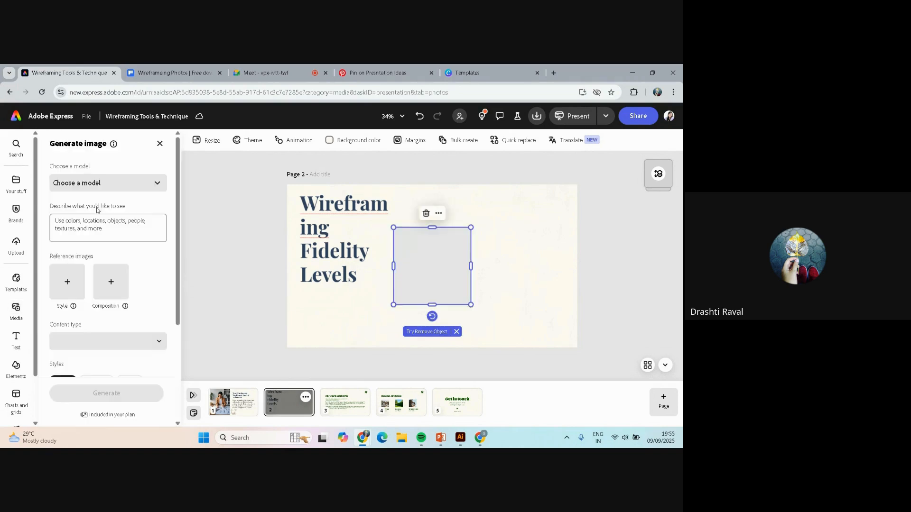
left_click(113, 225)
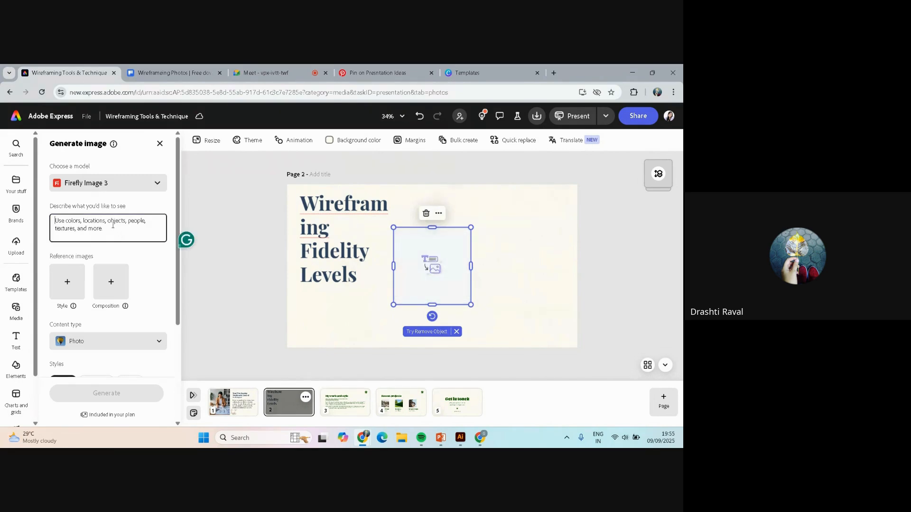
scroll(113, 226, "down", 2)
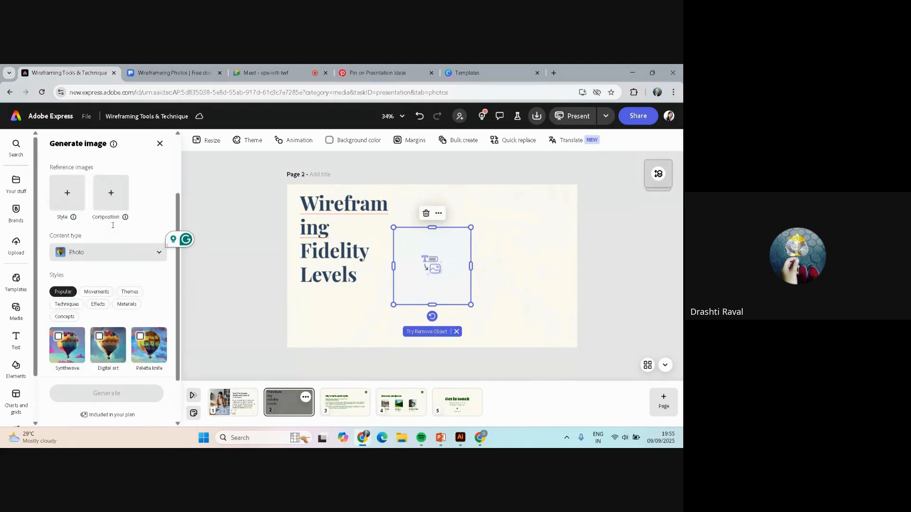
scroll(113, 228, "up", 2)
left_click(113, 226)
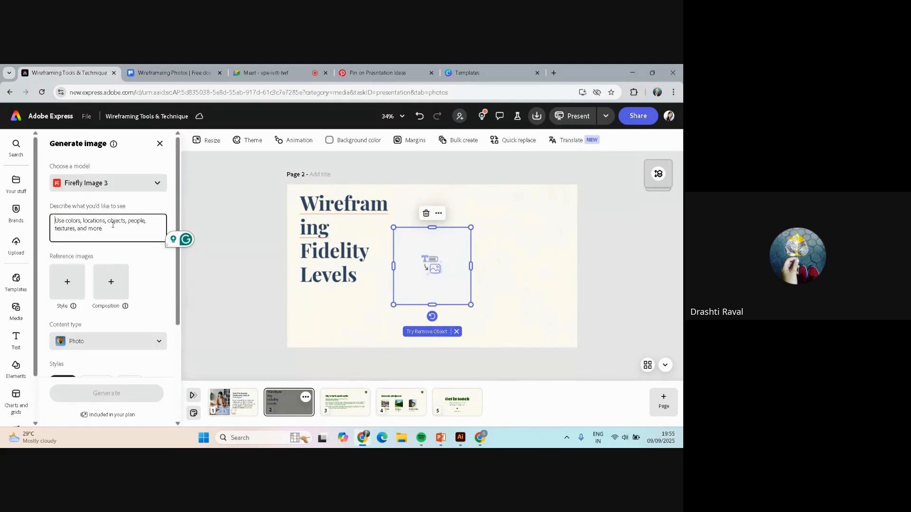
type("wire")
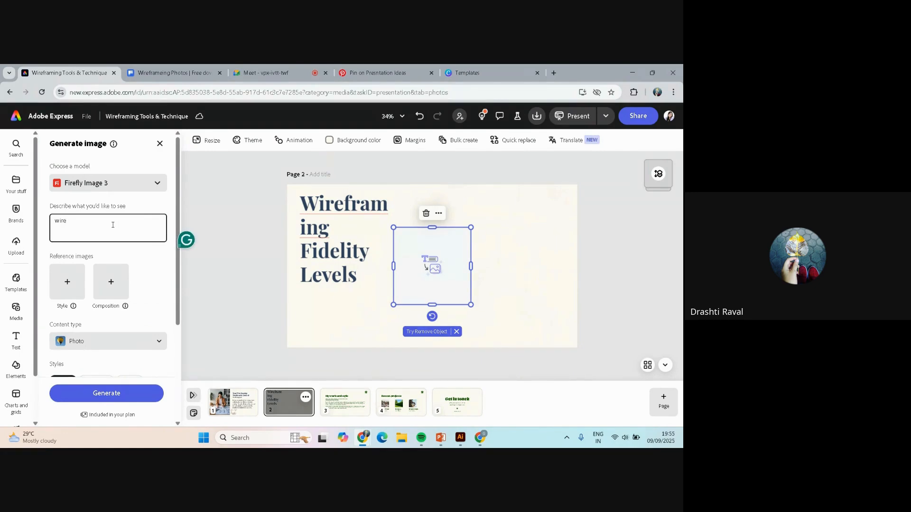
type("raming fidelity level")
key("Return")
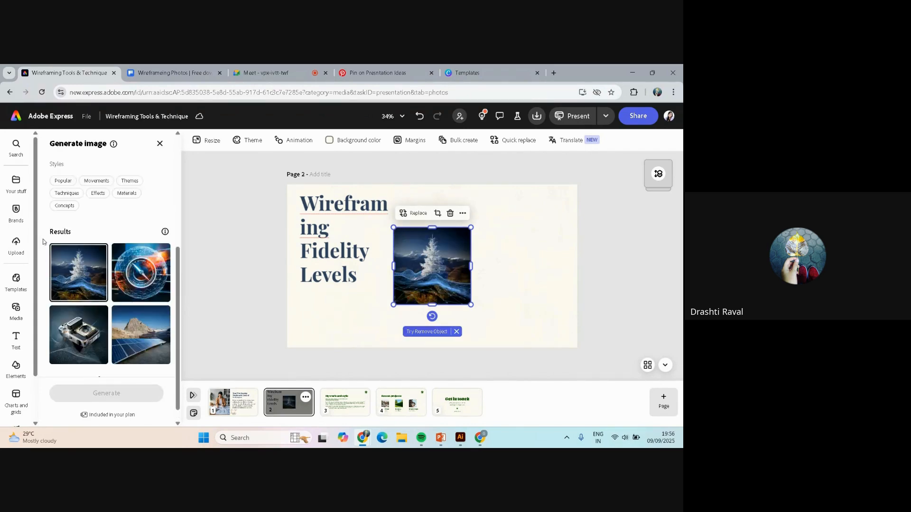
Step: Shorten the image prompt to "wireraming" and generate the image again
scroll(102, 268, "down", 1)
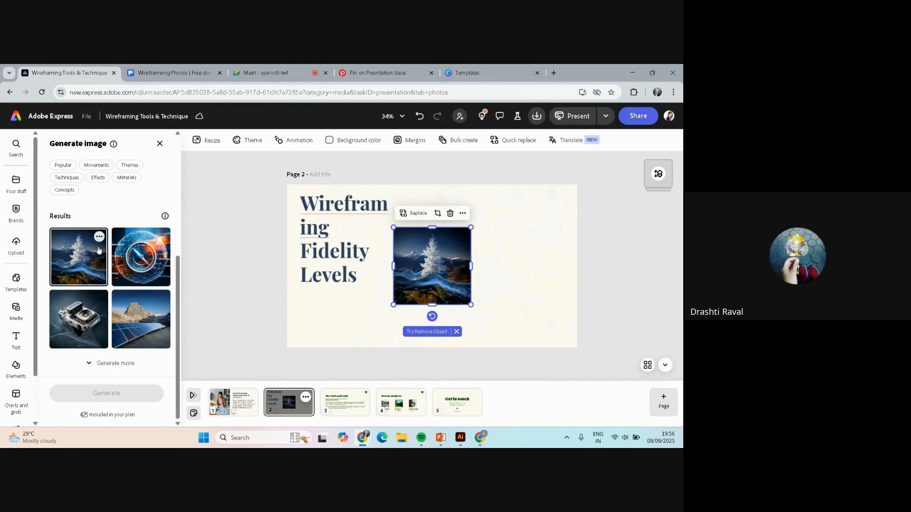
scroll(97, 252, "up", 4)
scroll(99, 250, "up", 1)
left_click(124, 219)
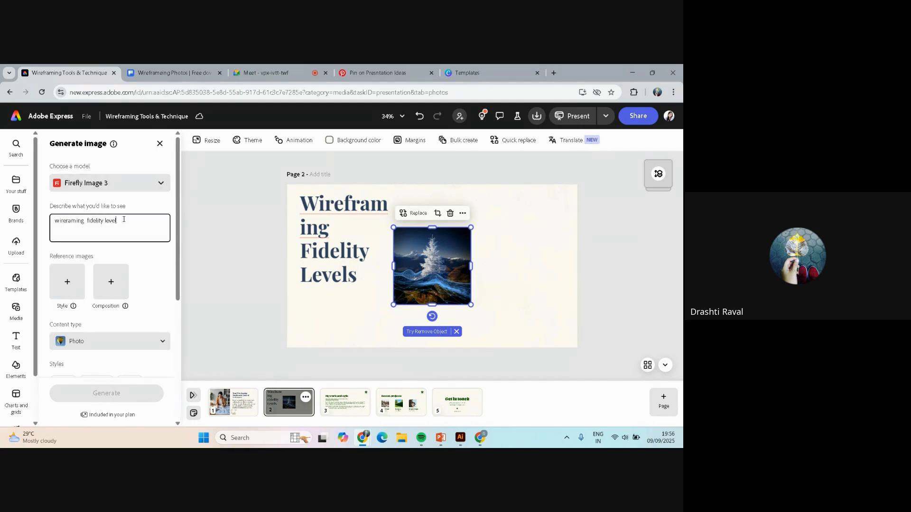
key("BackSpace")
key("BackSpace")
key("BackSpace")
key("BackSpace")
key("BackSpace")
key("BackSpace")
key("BackSpace")
key("BackSpace")
key("BackSpace")
key("BackSpace")
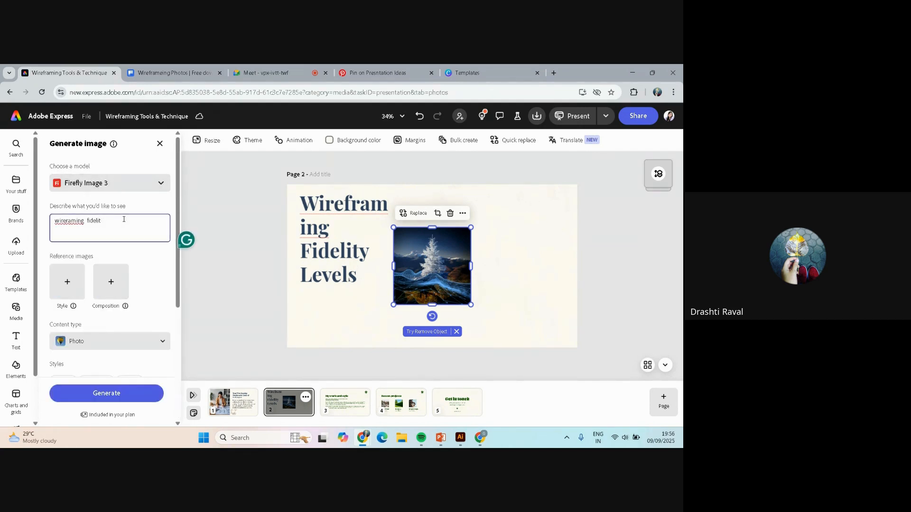
key("BackSpace")
key("BackSpace")
key("BackSpace")
key("BackSpace")
key("BackSpace")
key("Return")
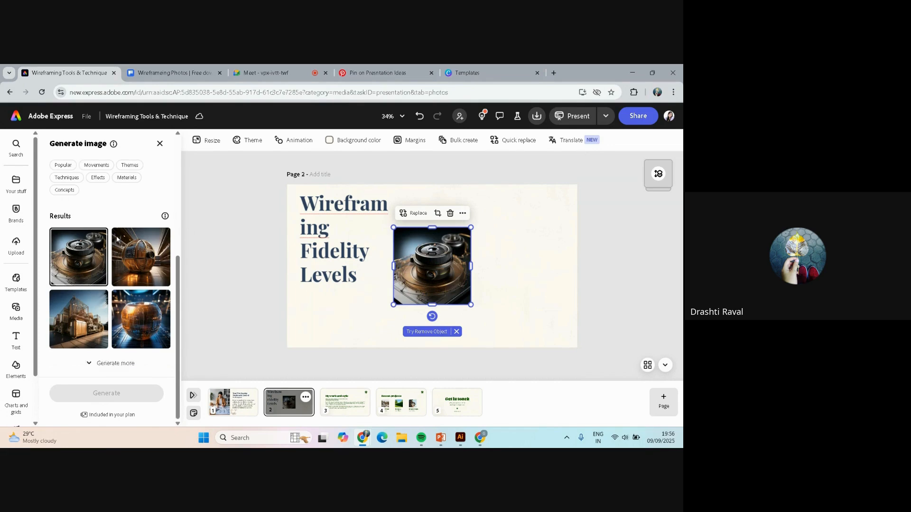
scroll(117, 239, "up", 5)
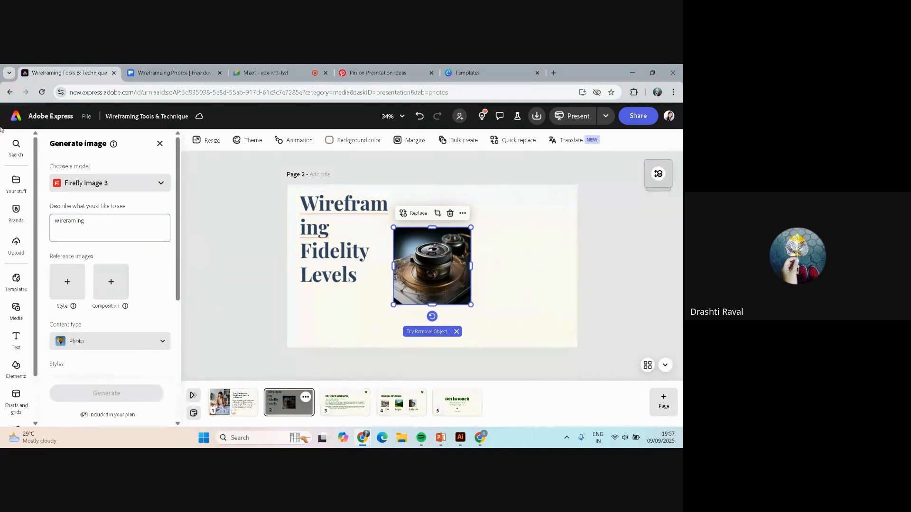
Step: Search the photo library for "wireframing" and delete the generated image from page 2
left_click(160, 143)
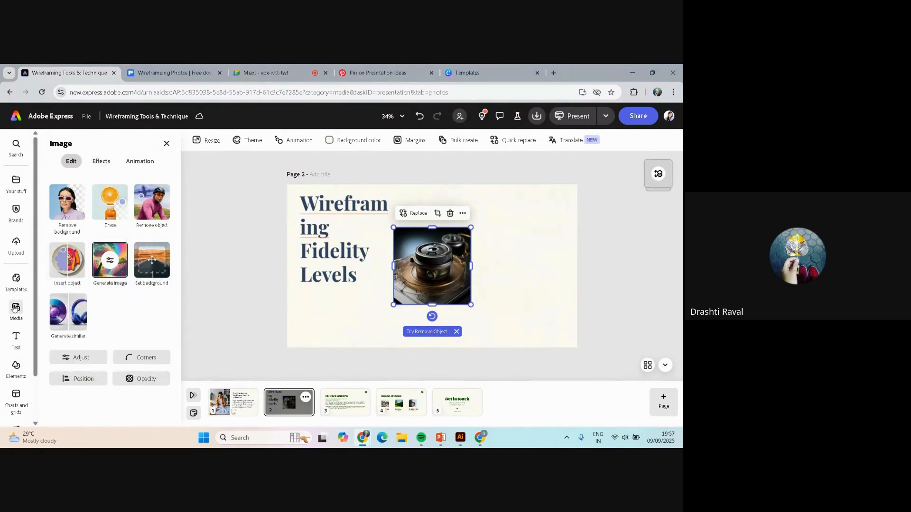
left_click(14, 308)
left_click(133, 226)
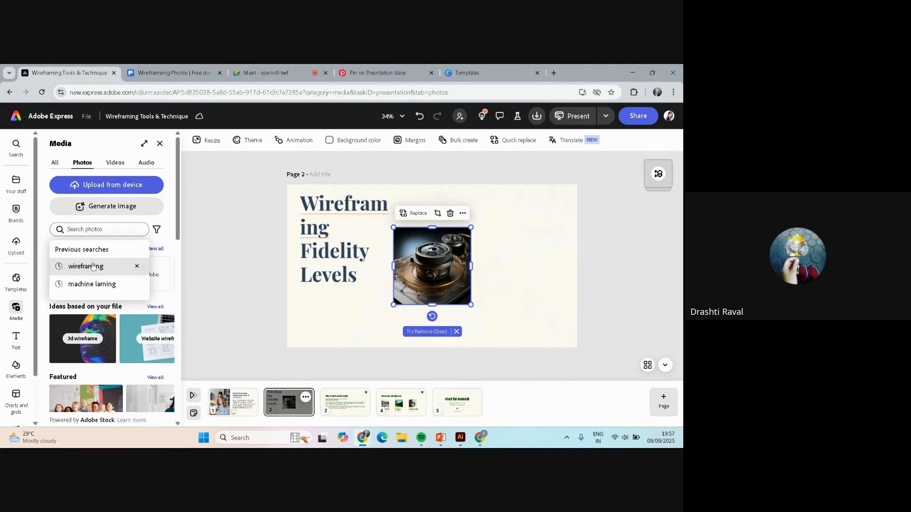
left_click(93, 266)
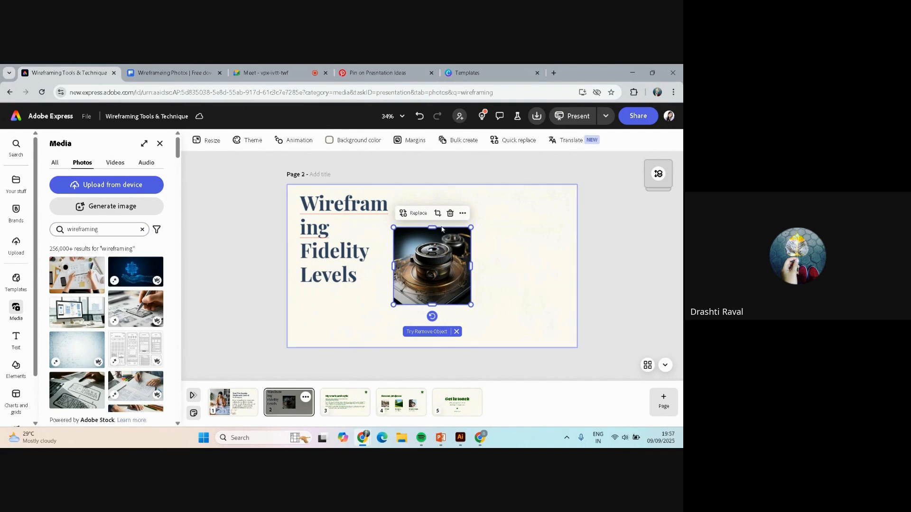
left_click(450, 212)
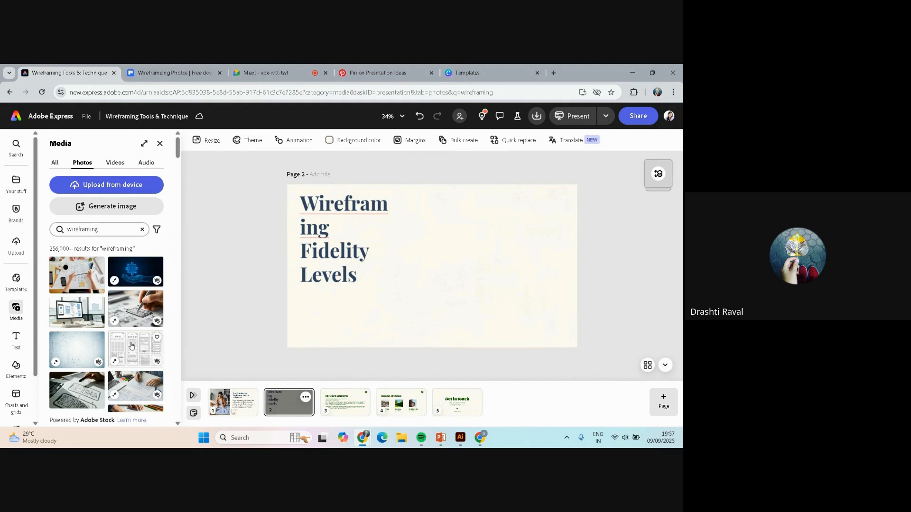
Step: Insert the photo of a hand sketching a homepage wireframe and place it over the left part of the page
scroll(132, 345, "down", 2)
scroll(136, 301, "down", 2)
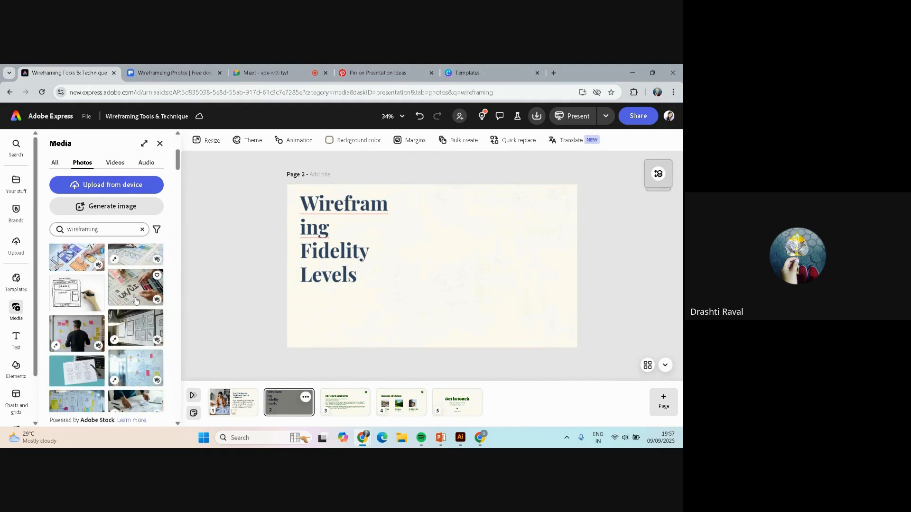
left_click(78, 290)
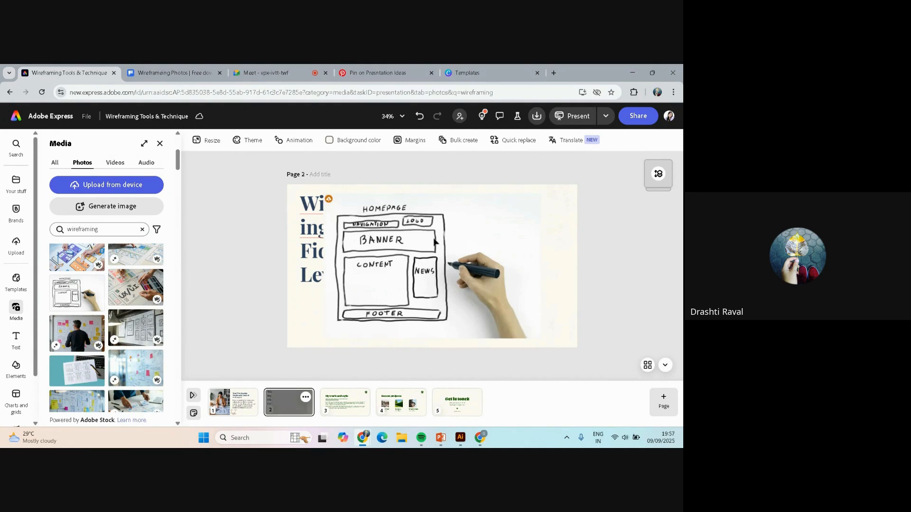
left_click_drag(410, 242, 420, 243)
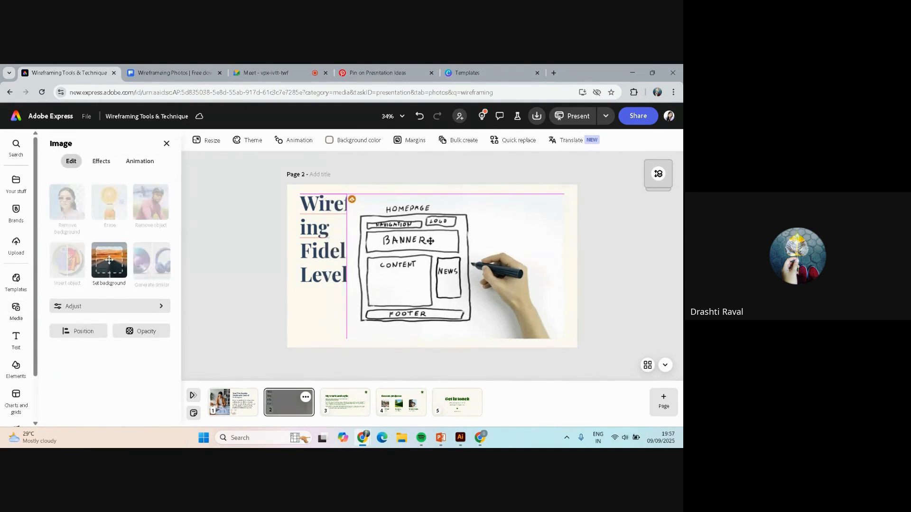
mouse_move(430, 241)
left_mouse_down()
mouse_move(453, 240)
mouse_move(353, 242)
left_mouse_up()
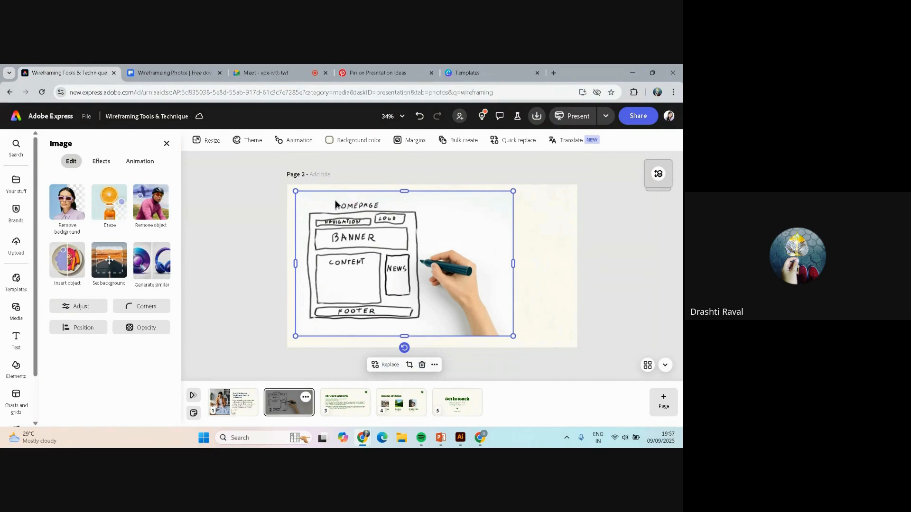
left_click_drag(351, 237, 337, 224)
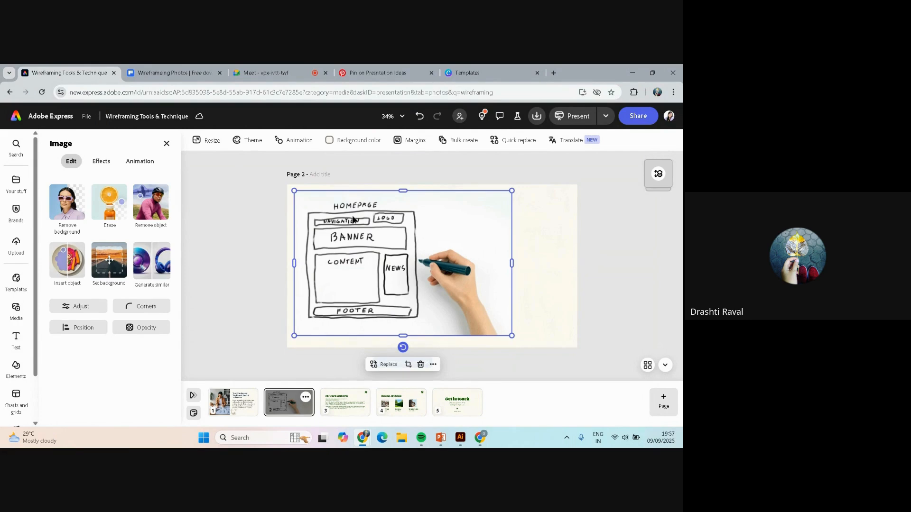
Step: Send the homepage wireframe photo behind the heading text
right_click(353, 220)
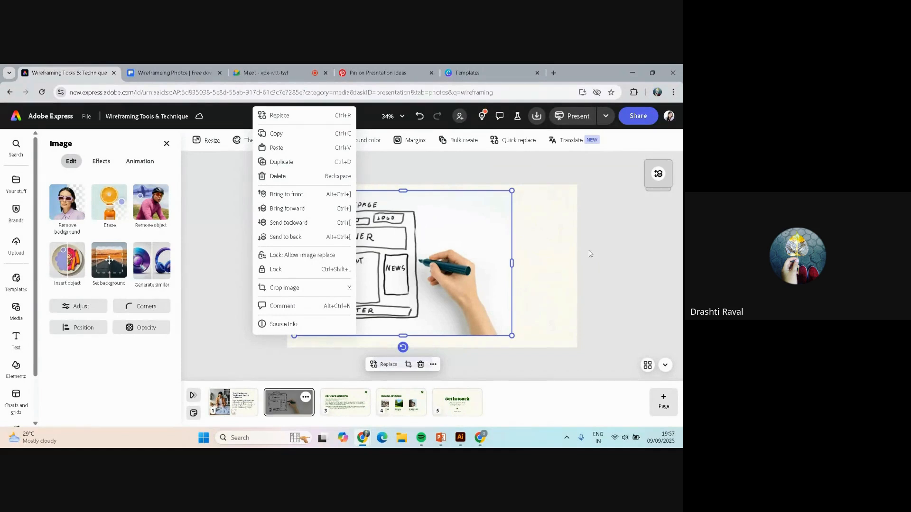
left_click(634, 253)
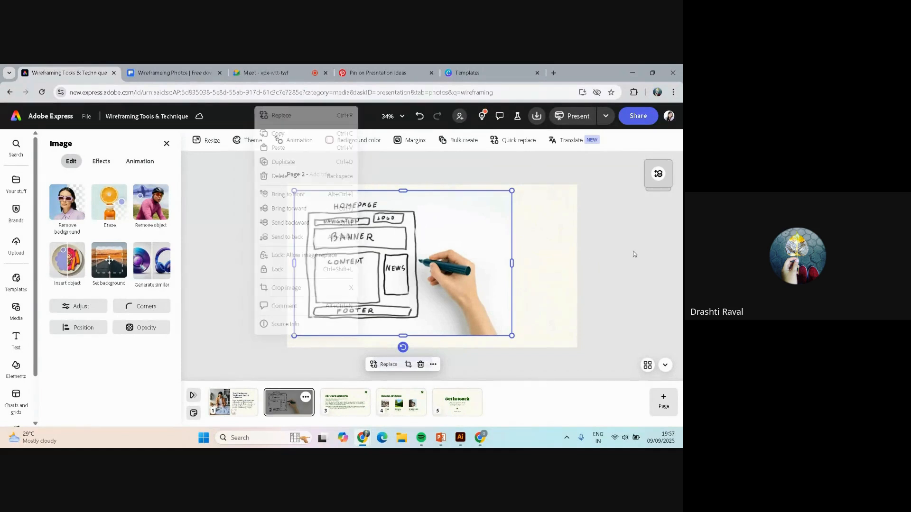
left_click(433, 365)
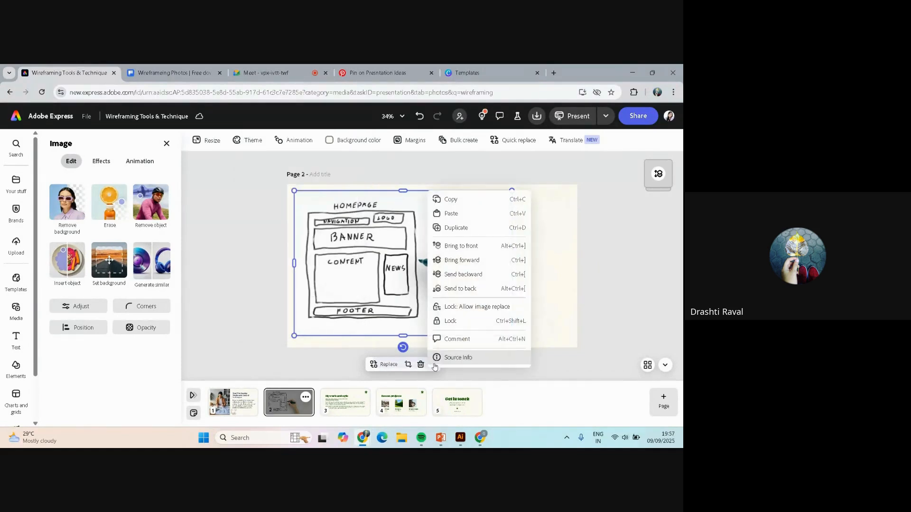
left_click(475, 279)
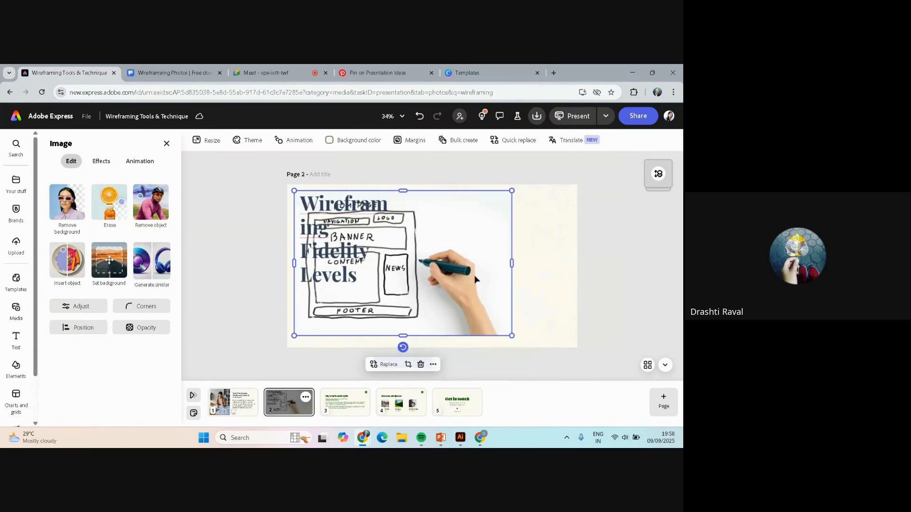
Step: Move the heading to the page's upper-right area and right-align its text
left_click(349, 209)
mouse_move(372, 226)
left_mouse_down()
mouse_move(411, 262)
mouse_move(467, 258)
mouse_move(515, 226)
mouse_move(518, 206)
left_mouse_up()
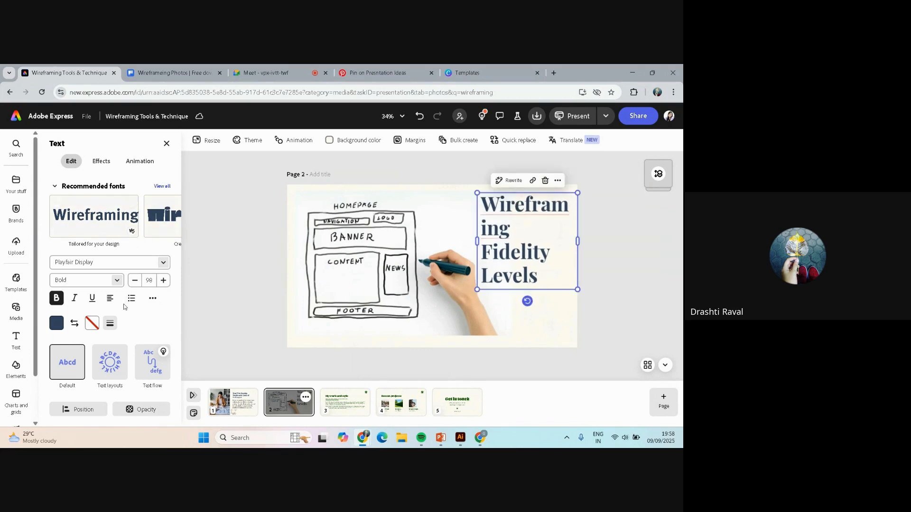
left_click(110, 298)
left_click(110, 297)
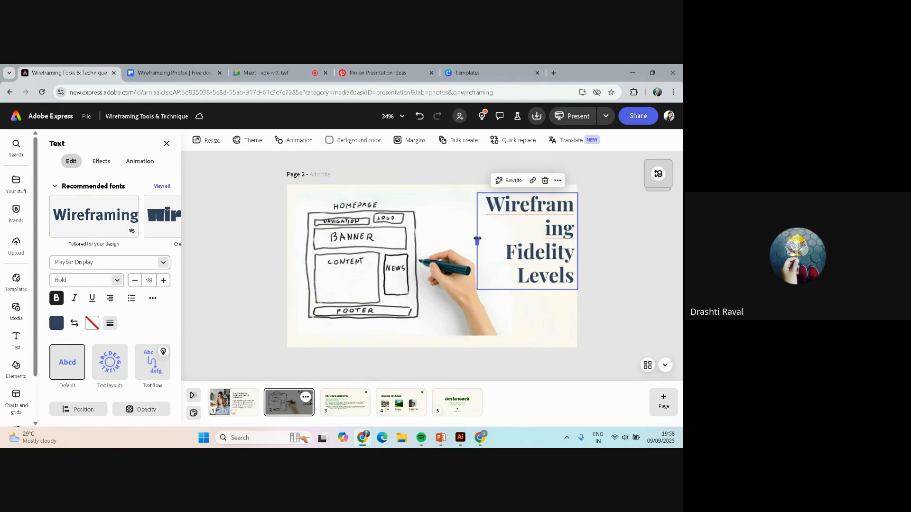
Step: Widen the heading's text box so it wraps onto three lines, and shift it slightly inward from the page's right edge
left_click_drag(476, 241, 451, 231)
left_click_drag(510, 210, 501, 213)
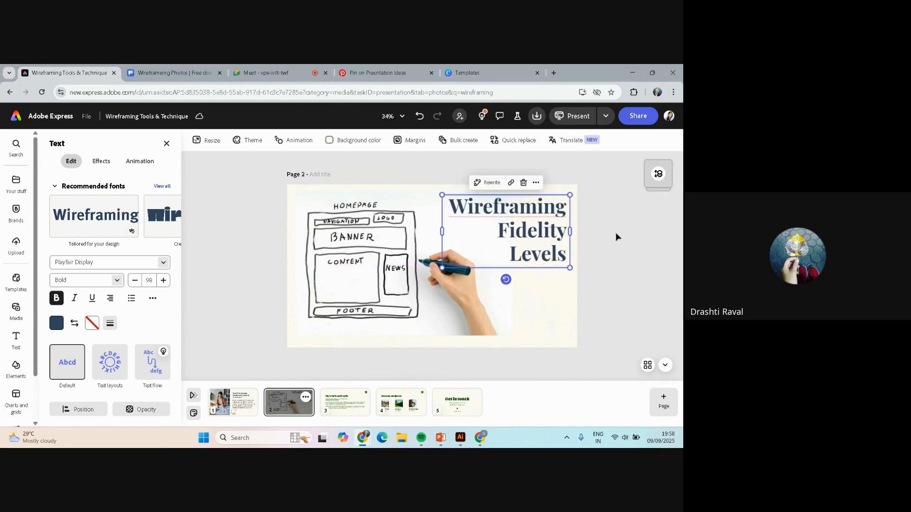
left_click(590, 225)
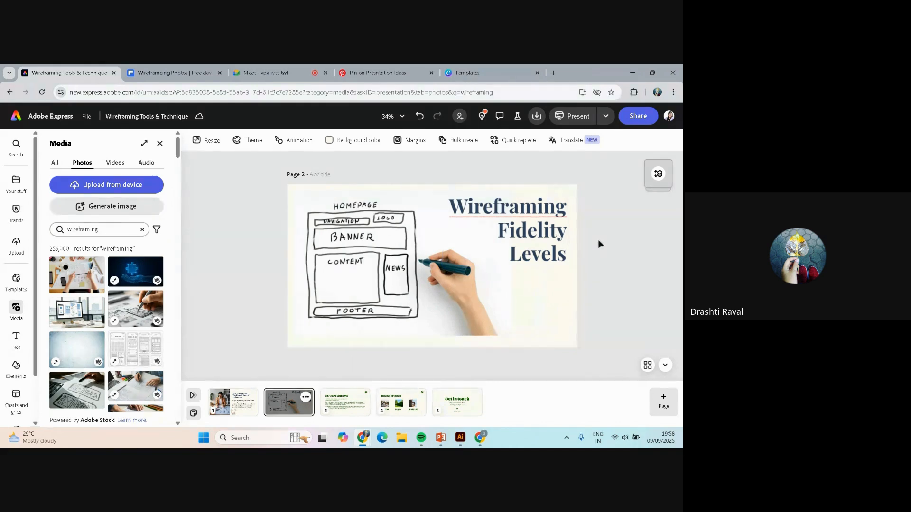
Step: Undo the heading's move, alignment and width changes as well as the photo's layer change
left_click(371, 237)
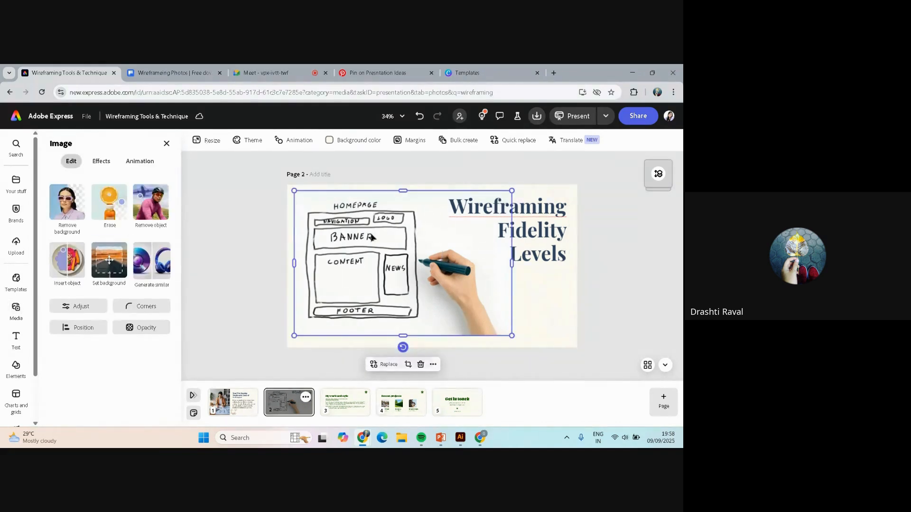
key("ctrl+z")
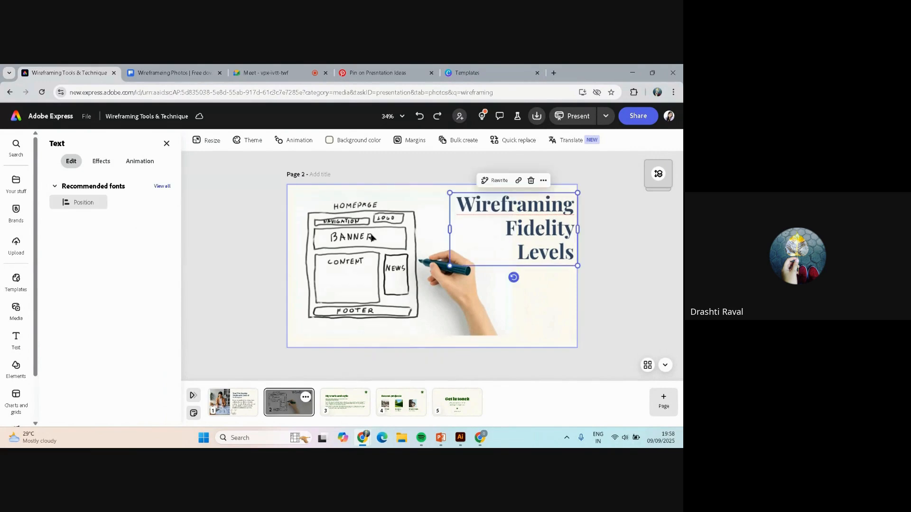
key("ctrl+z")
key("ctrl+z")
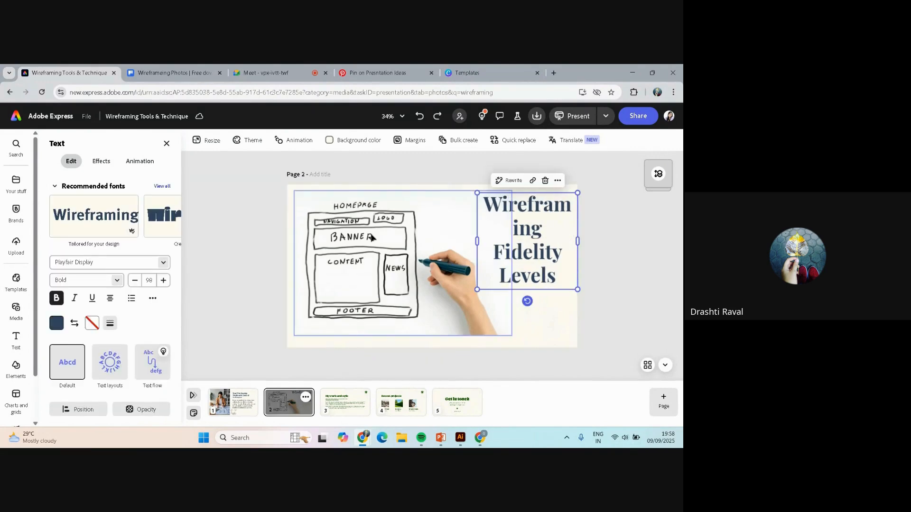
key("ctrl+z")
key("ctrl+z")
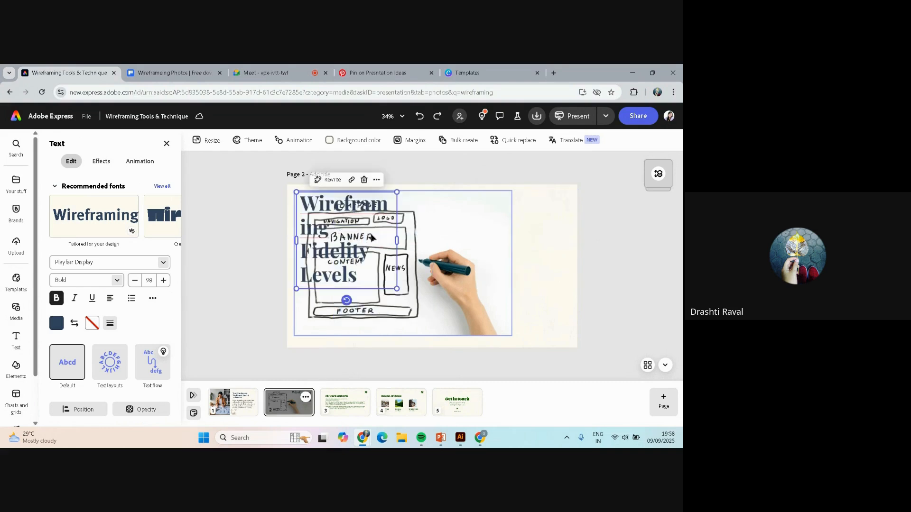
key("ctrl+z")
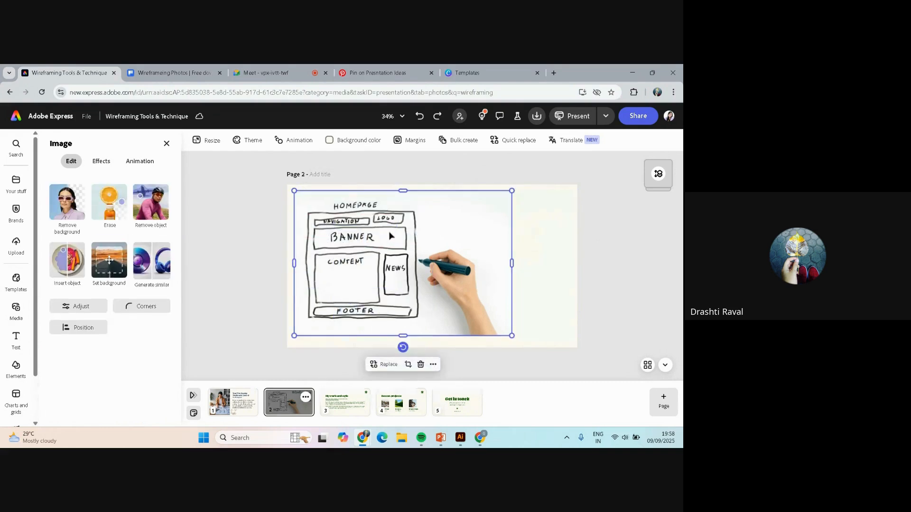
Step: Dismiss the file-recovery and unresponsive-page notices and reload the crashed presentation page
left_click(680, 165)
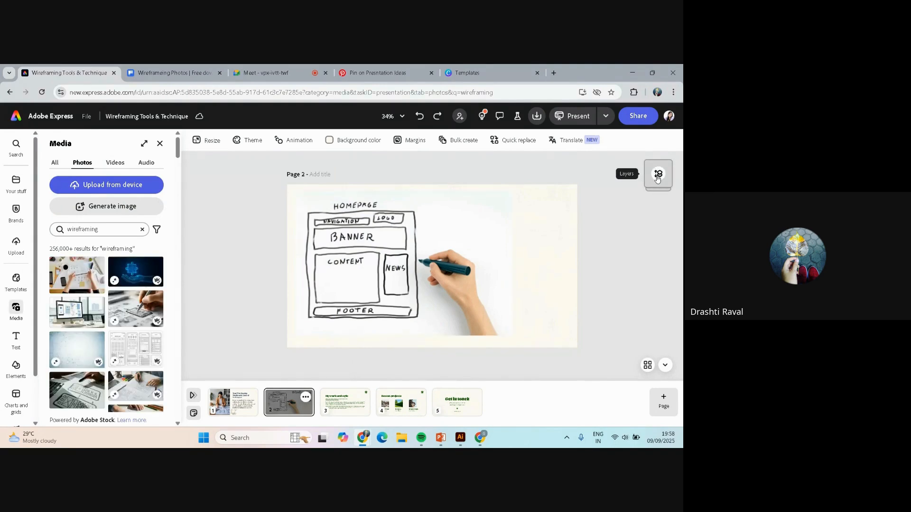
left_click(657, 176)
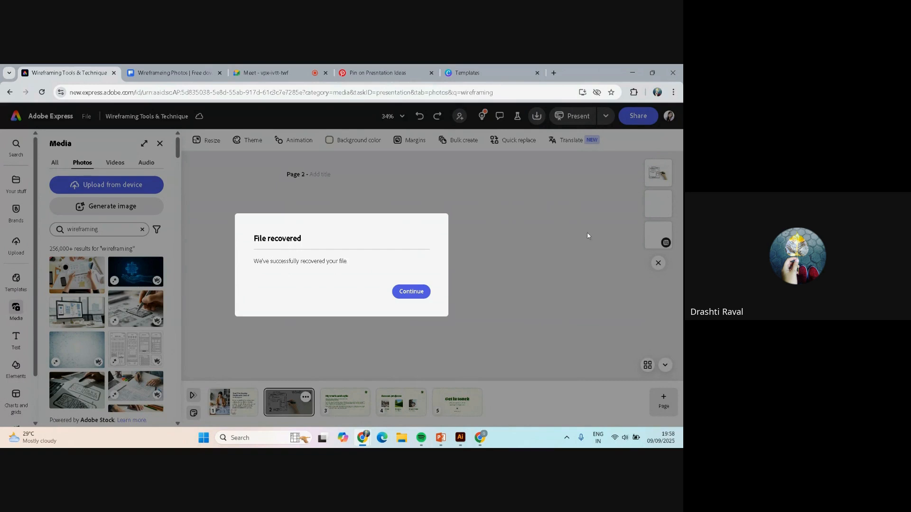
left_click(409, 290)
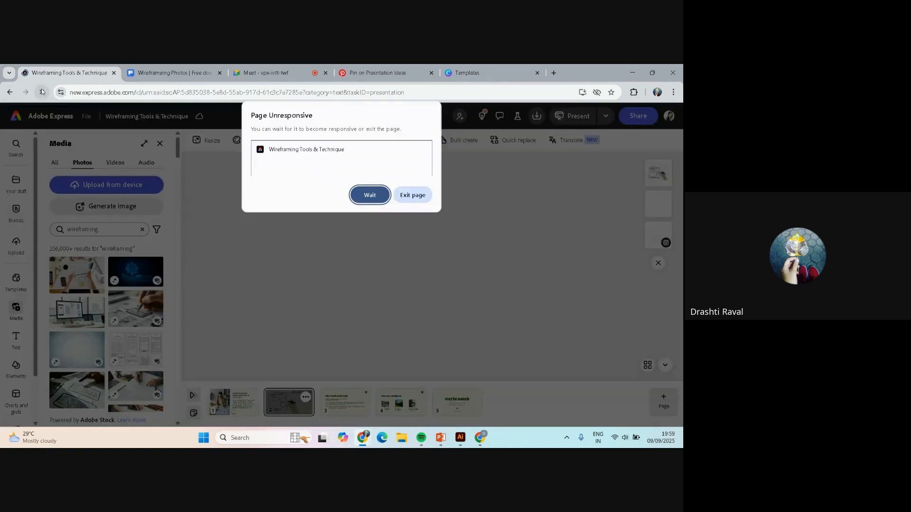
left_click(373, 196)
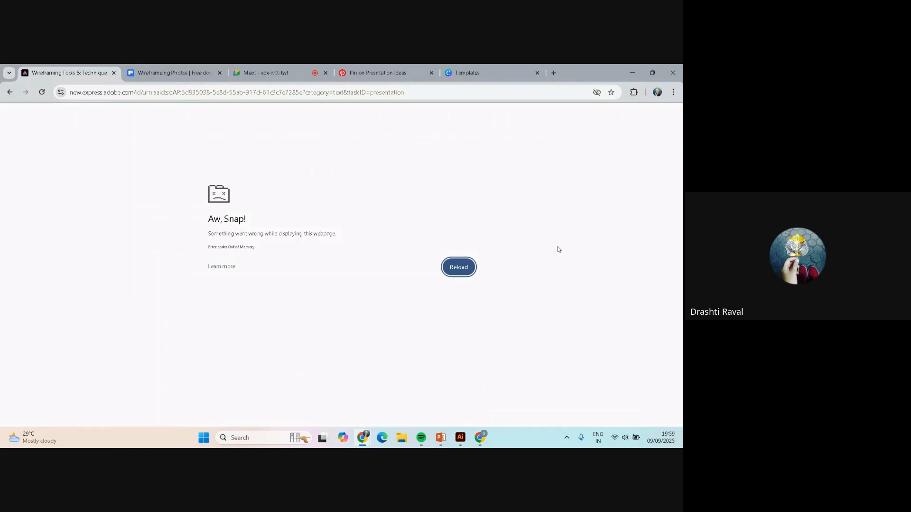
left_click(459, 267)
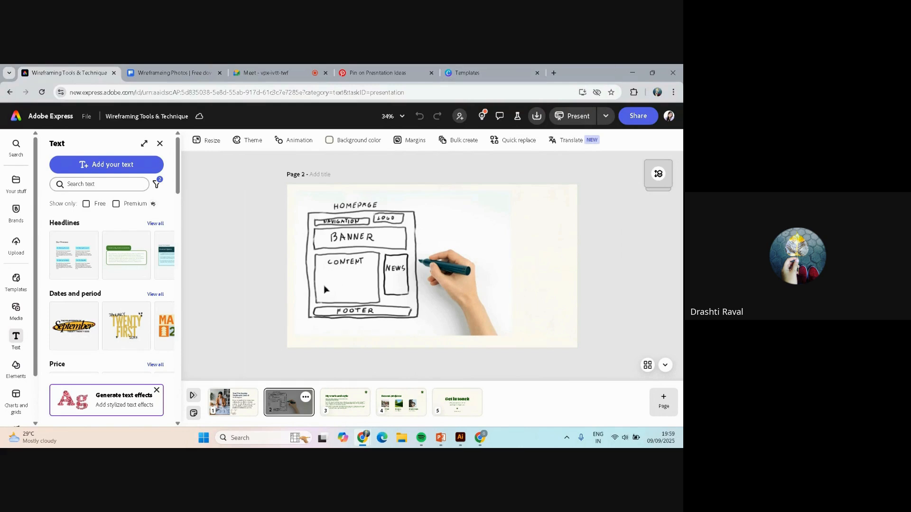
Step: Bring the "Wireframing Fidelity Levels" heading in front of the homepage wireframe photo in page 2's layer stack
left_click(427, 270)
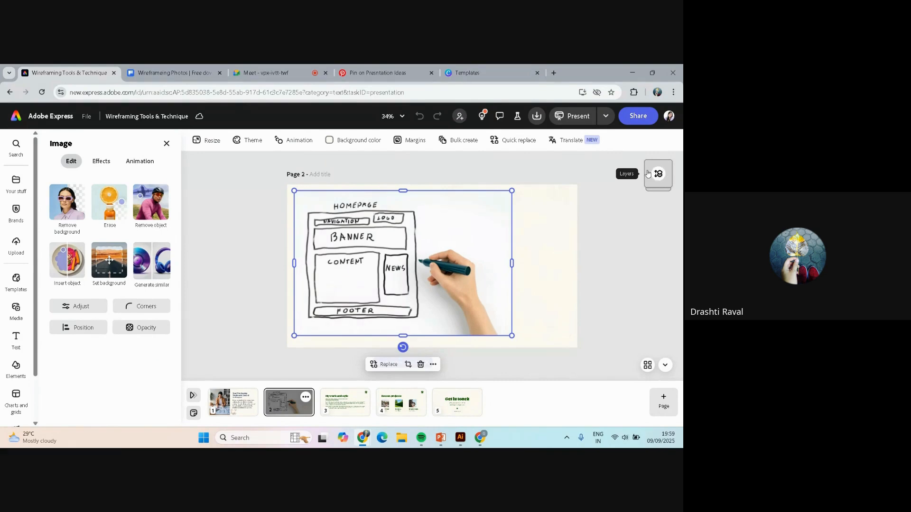
left_click(648, 174)
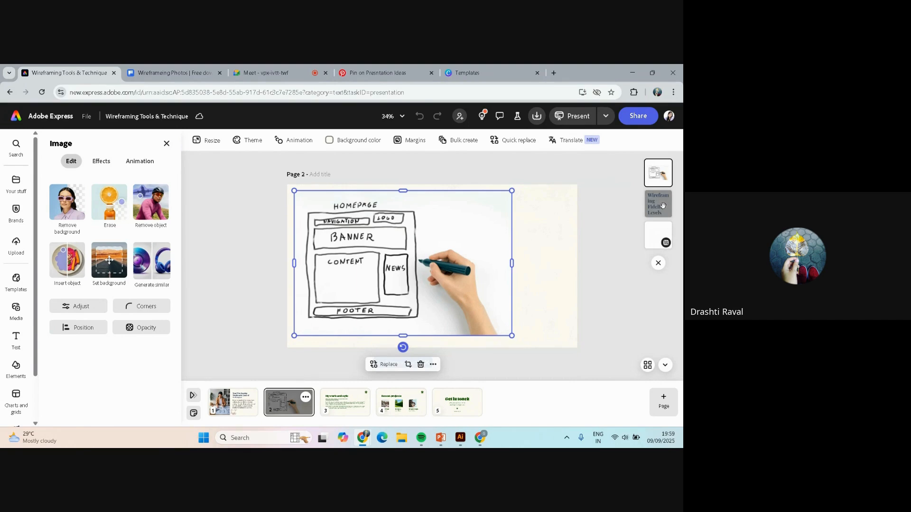
left_click_drag(663, 205, 658, 166)
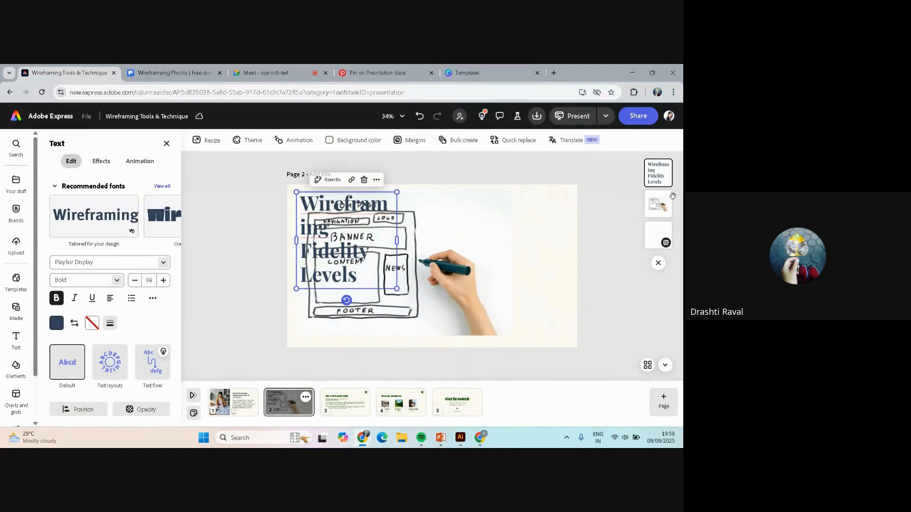
left_click_drag(660, 206, 657, 172)
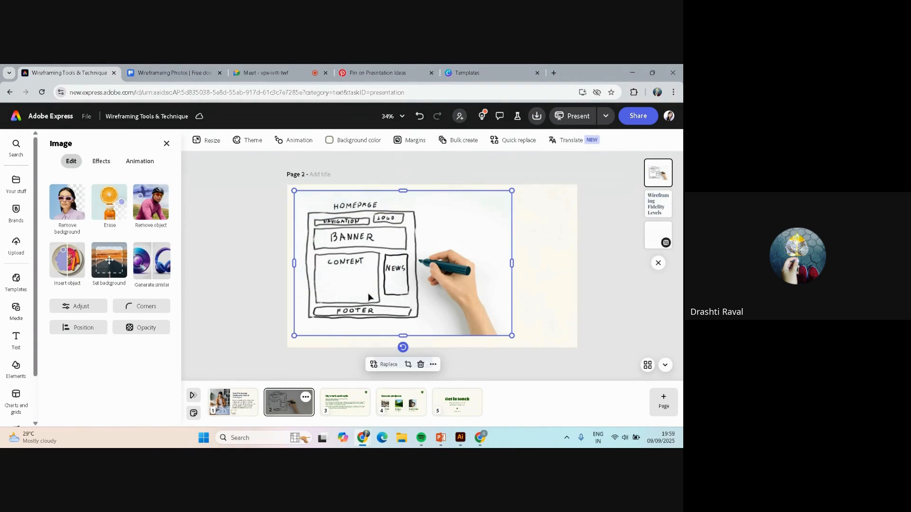
left_click_drag(657, 209, 652, 179)
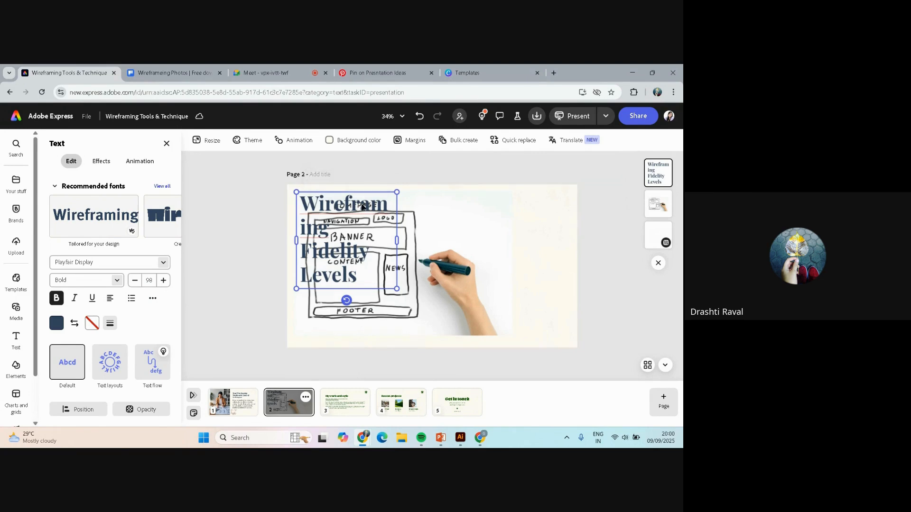
Step: Move the heading to the page's upper-right area and widen its text box so it wraps onto three lines
left_click_drag(362, 206, 543, 199)
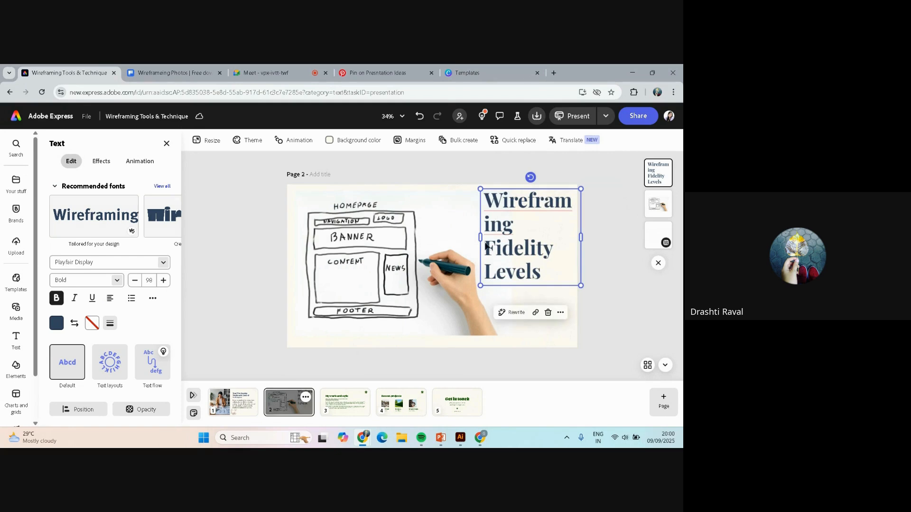
left_click_drag(480, 237, 452, 232)
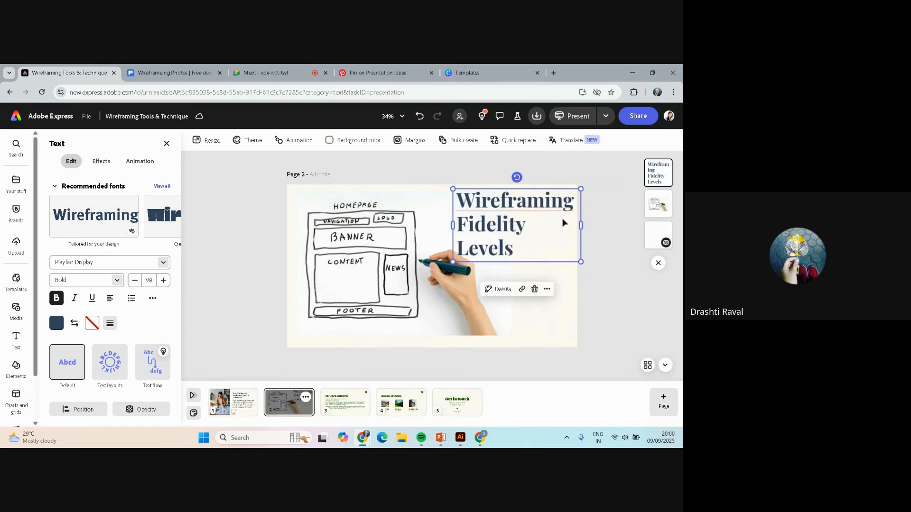
left_click(528, 209)
double_click(516, 203)
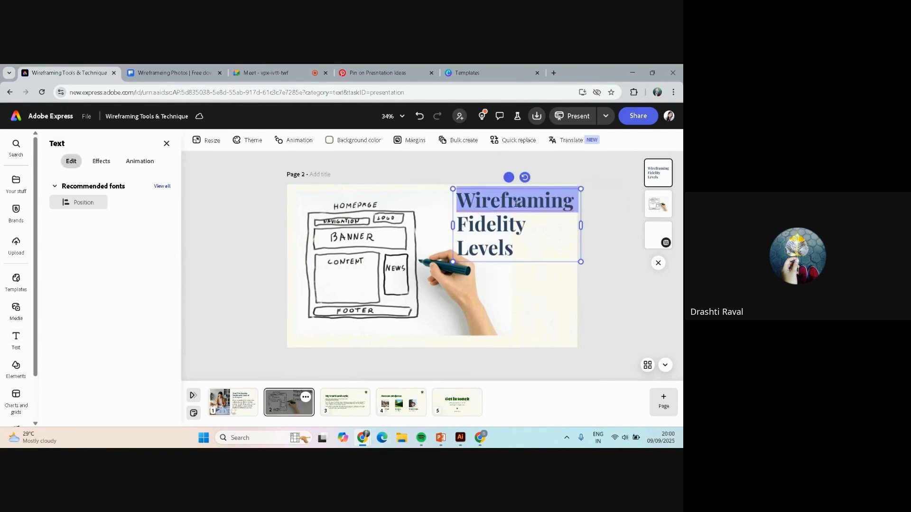
key("Escape")
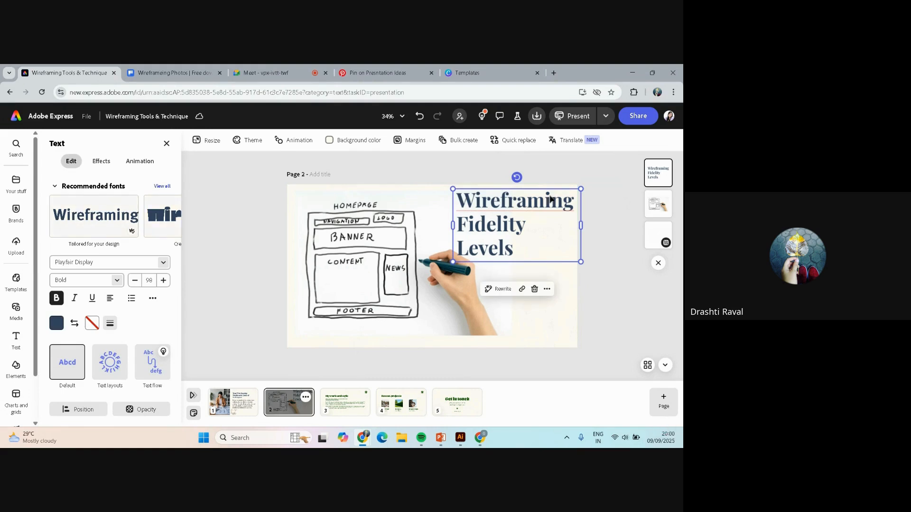
Step: Right-align the heading's text and shift it slightly inward from the page's right edge
left_click(109, 300)
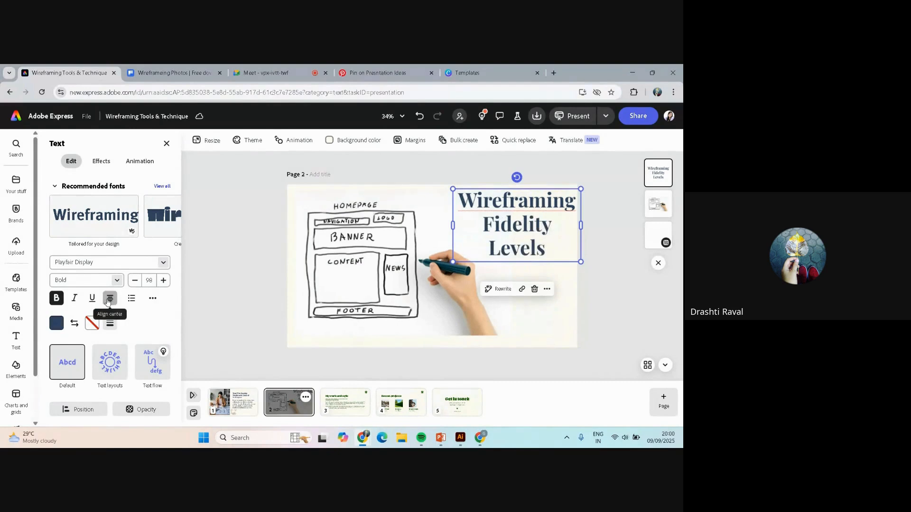
left_click(109, 300)
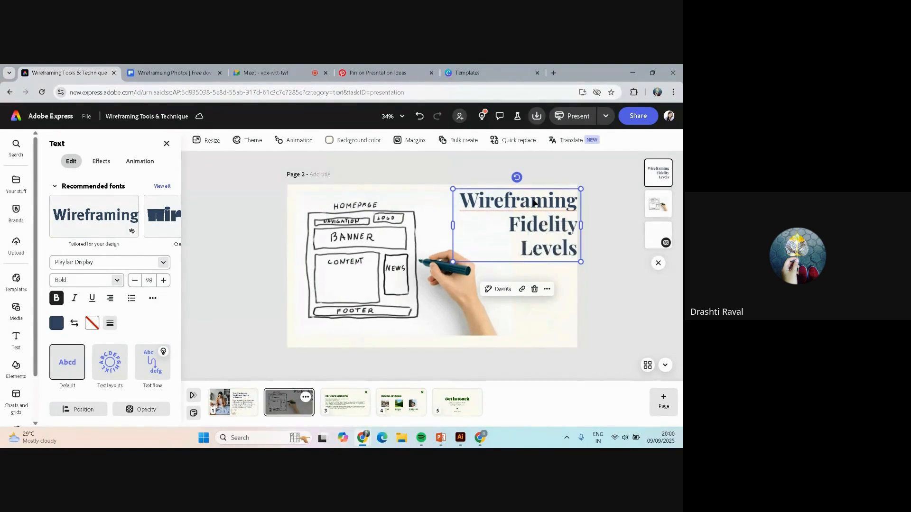
left_click_drag(534, 203, 520, 202)
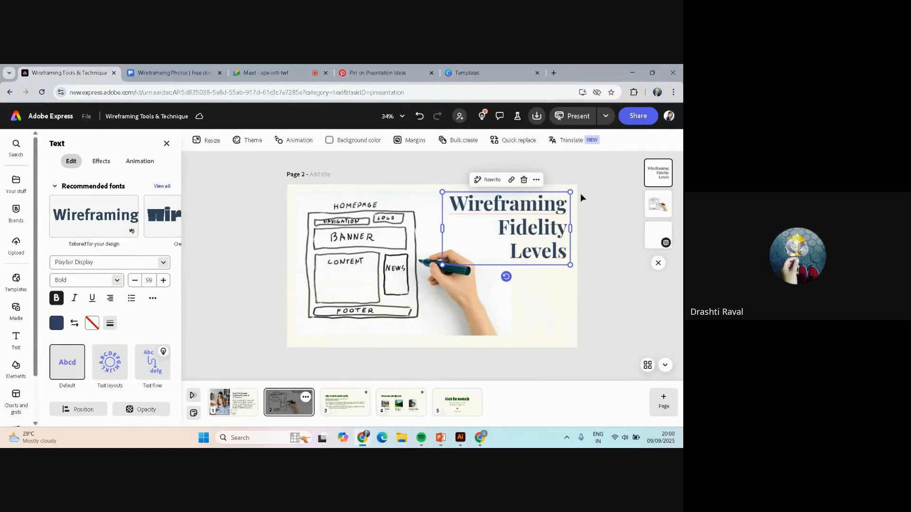
left_click(582, 197)
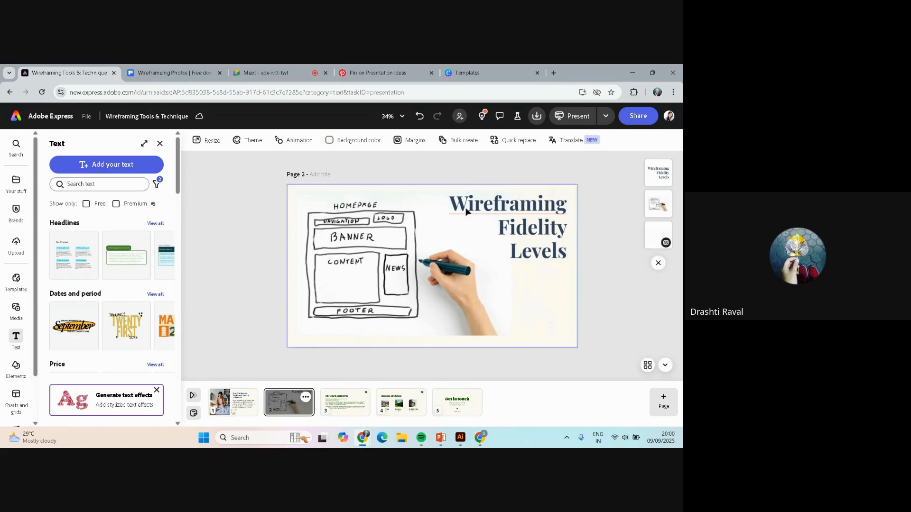
Step: Set the heading's letter spacing to 4 and its line spacing to 0.92, keeping paragraph spacing at 0
left_click(491, 209)
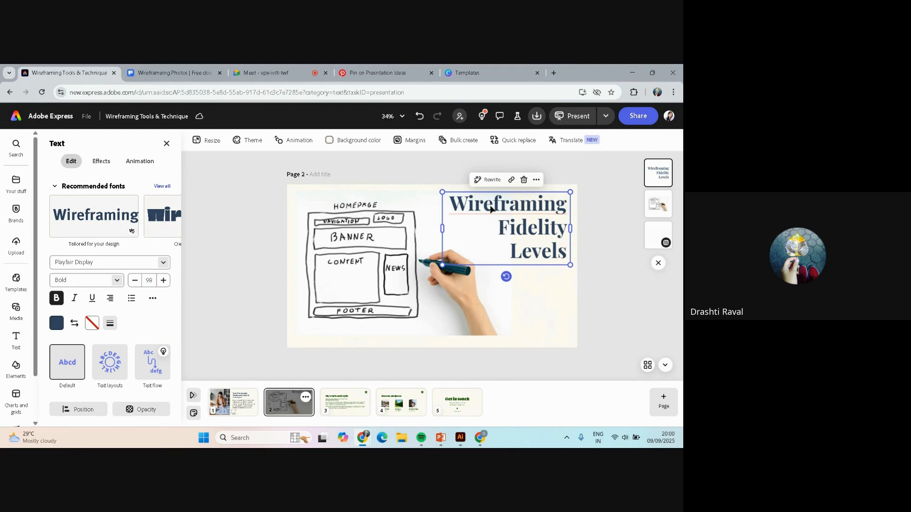
left_click(153, 298)
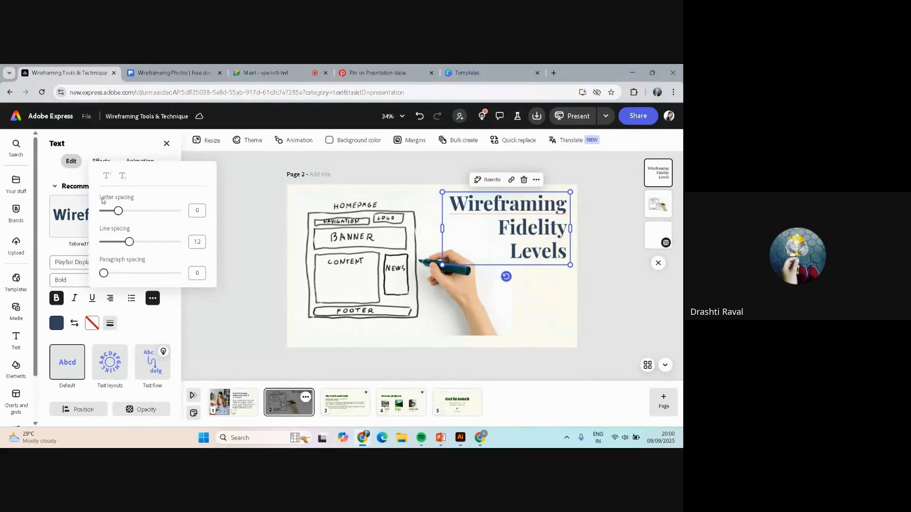
mouse_move(118, 214)
left_mouse_down()
mouse_move(126, 214)
mouse_move(117, 212)
left_mouse_up()
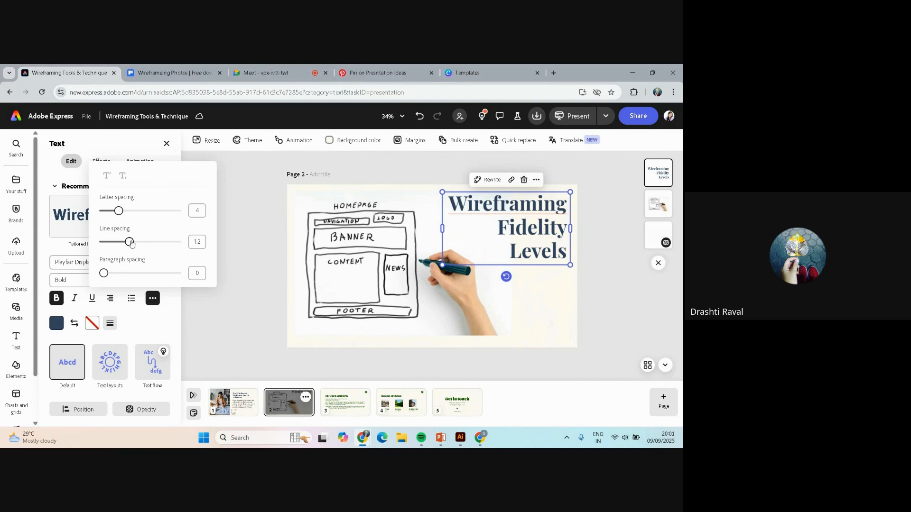
mouse_move(129, 243)
left_mouse_down()
mouse_move(155, 241)
mouse_move(118, 241)
left_mouse_up()
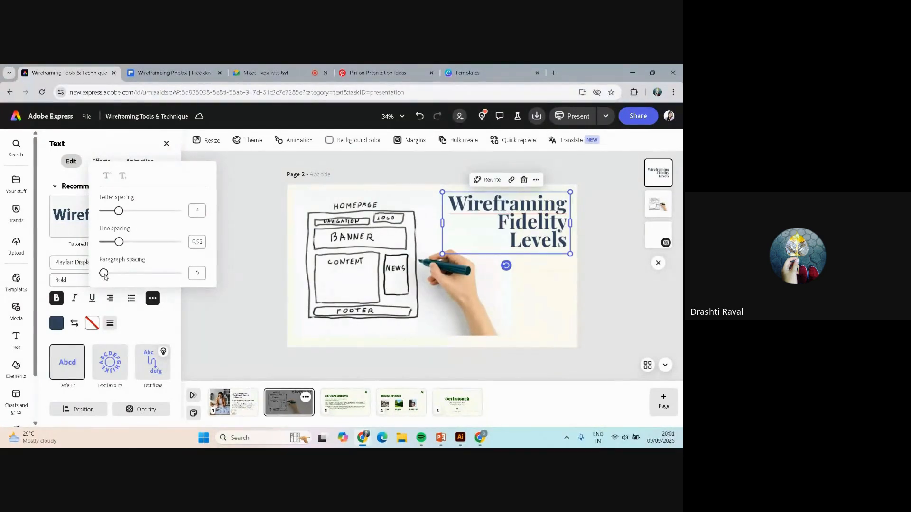
mouse_move(102, 276)
left_mouse_down()
mouse_move(116, 278)
mouse_move(103, 277)
left_mouse_up()
left_click(223, 326)
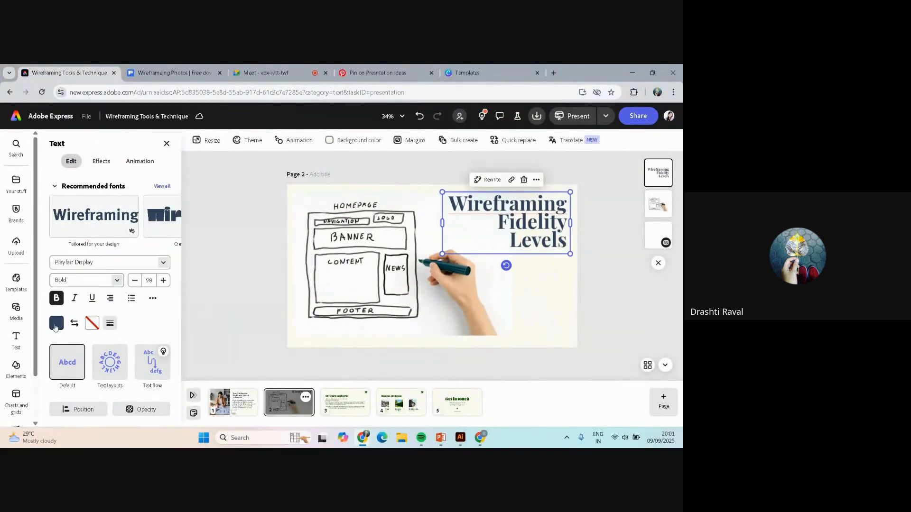
Step: Try several recommended light outline colors on the heading, including #D0F0F0 and #F4E4E1, and set the outline back to none
left_click(92, 324)
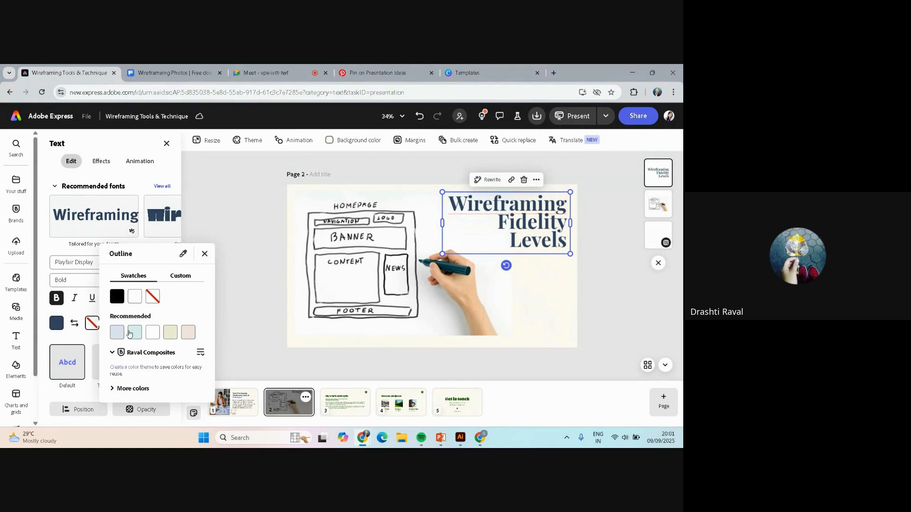
left_click(134, 333)
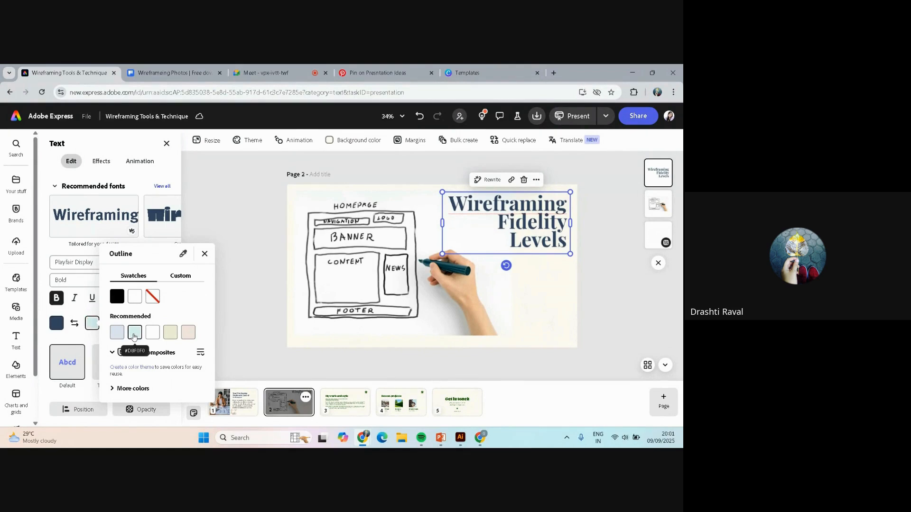
left_click(152, 332)
left_click(170, 332)
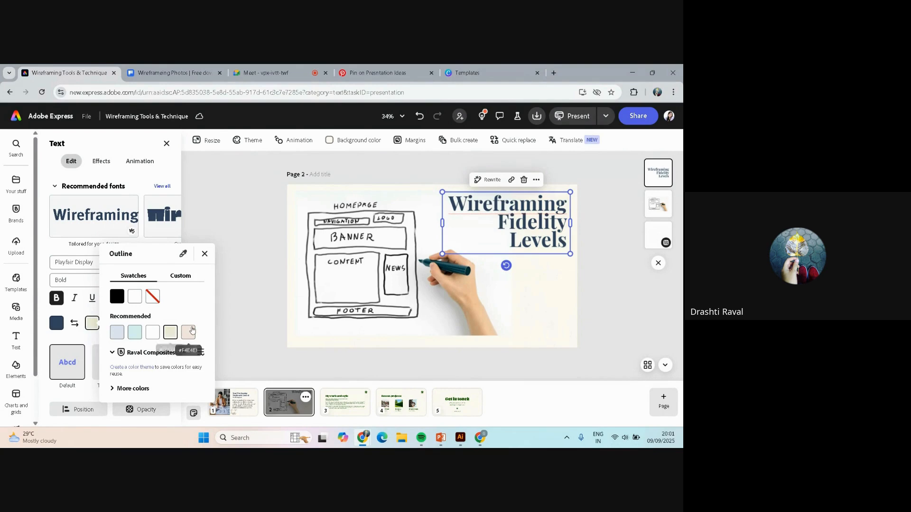
left_click(189, 331)
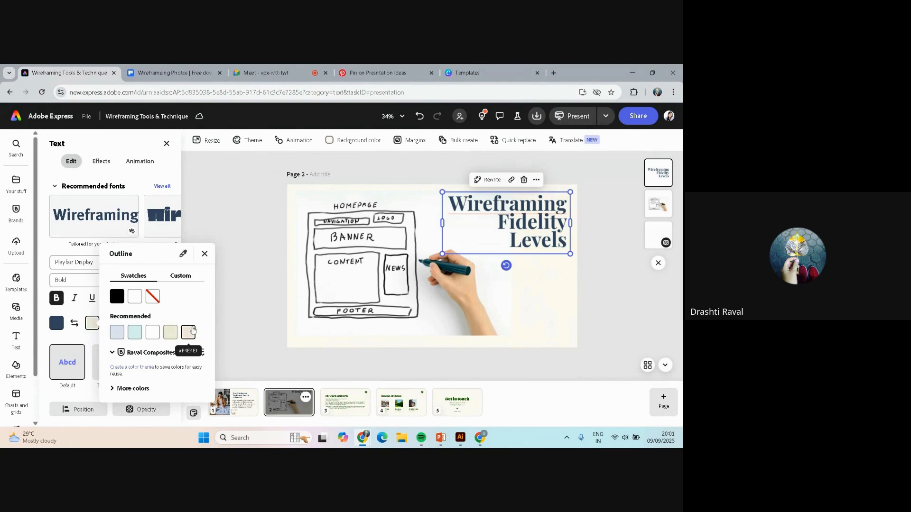
left_click(152, 296)
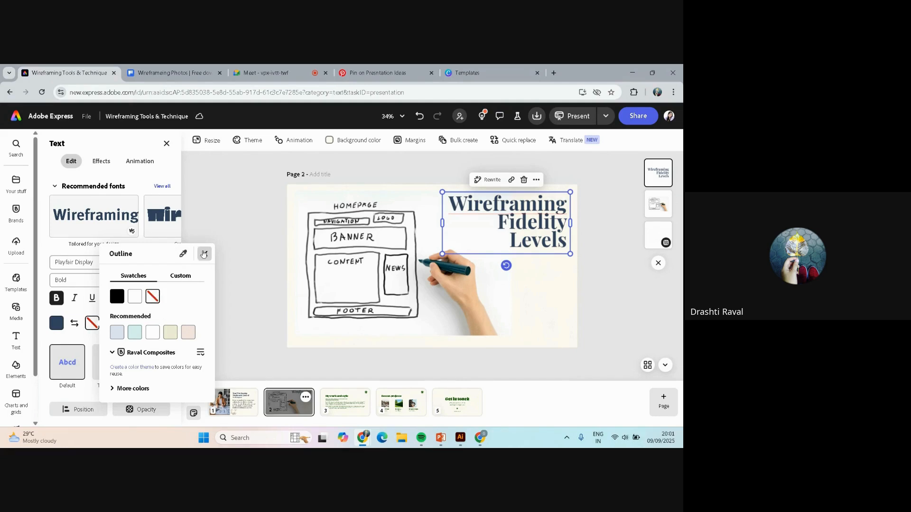
left_click(204, 254)
left_click(601, 275)
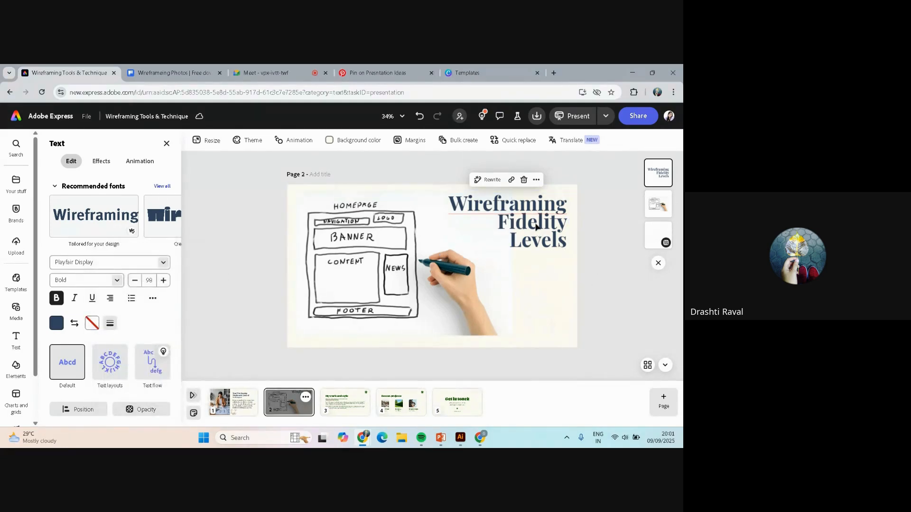
Step: Apply the bright blue generated text effect to the heading and look through the shadow and shape effects
left_click(537, 226)
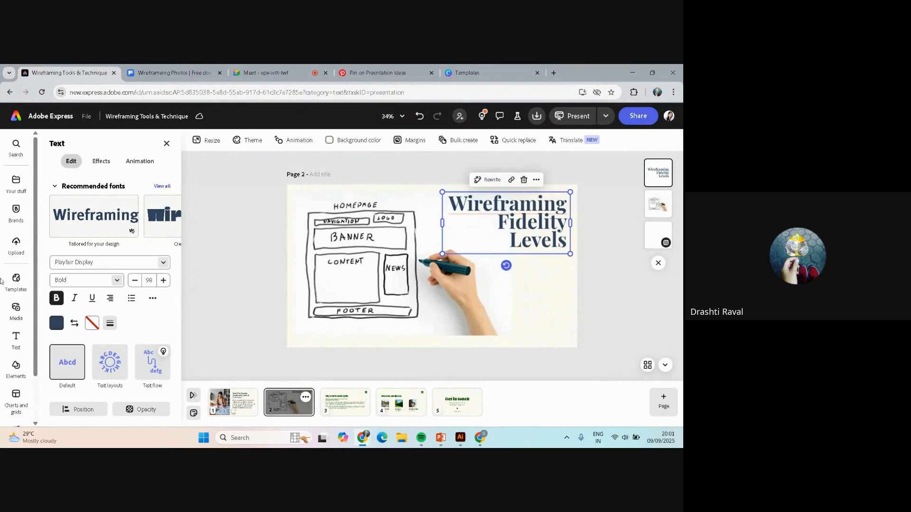
left_click(99, 162)
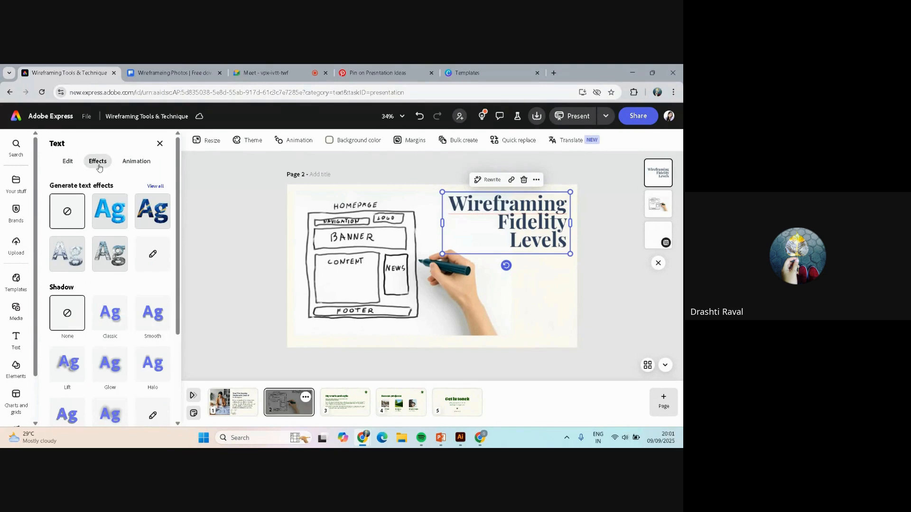
left_click(113, 212)
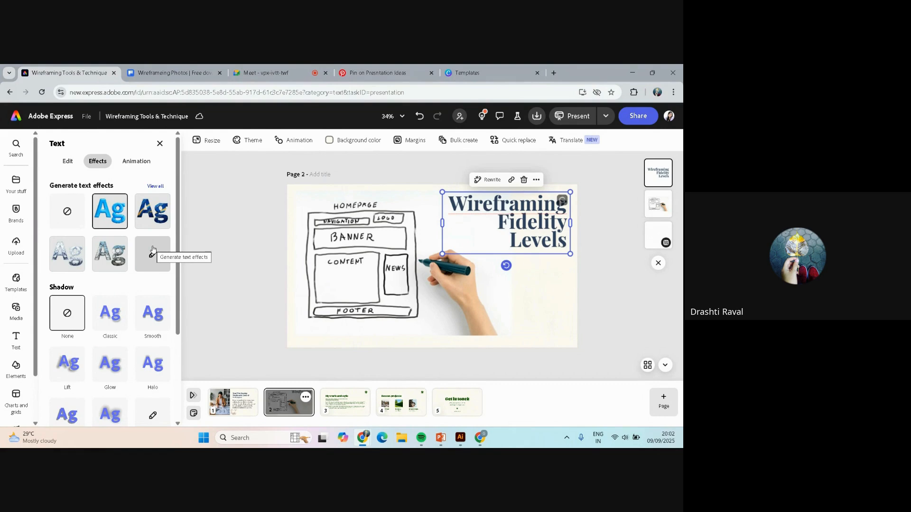
scroll(152, 250, "down", 3)
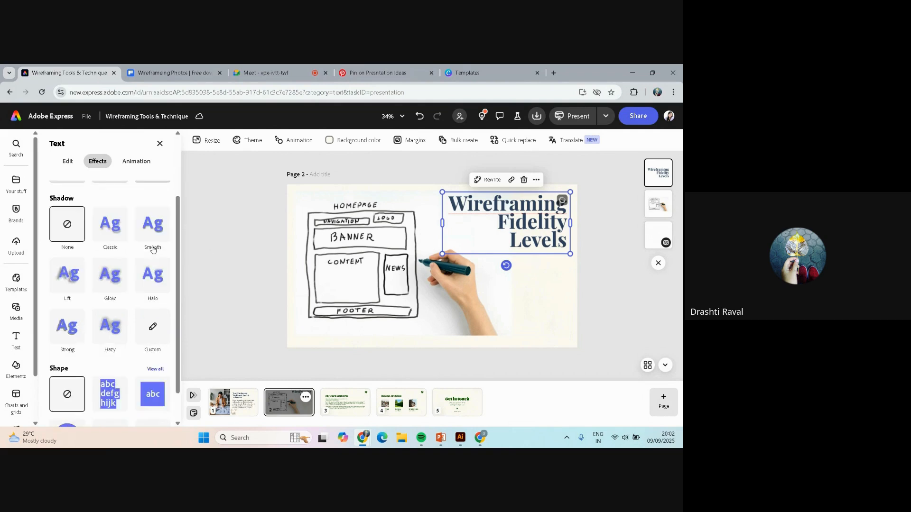
scroll(118, 219, "up", 1)
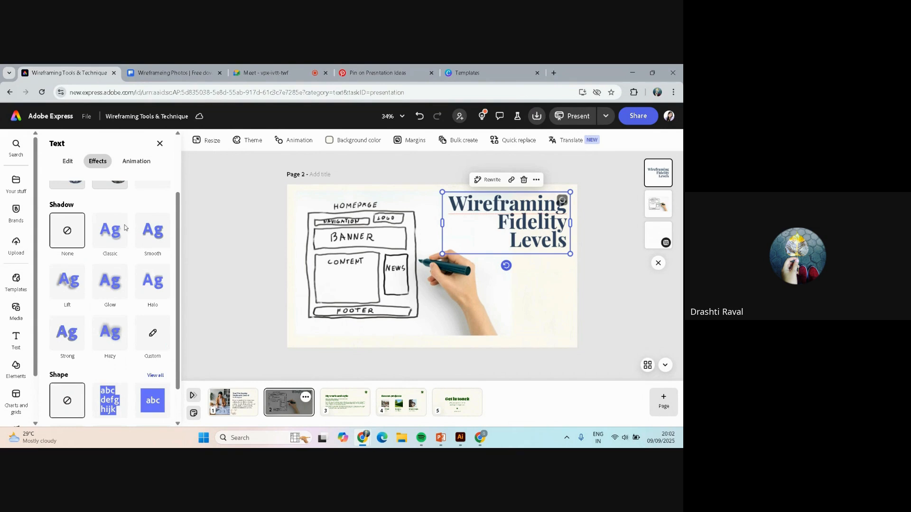
scroll(109, 332, "down", 1)
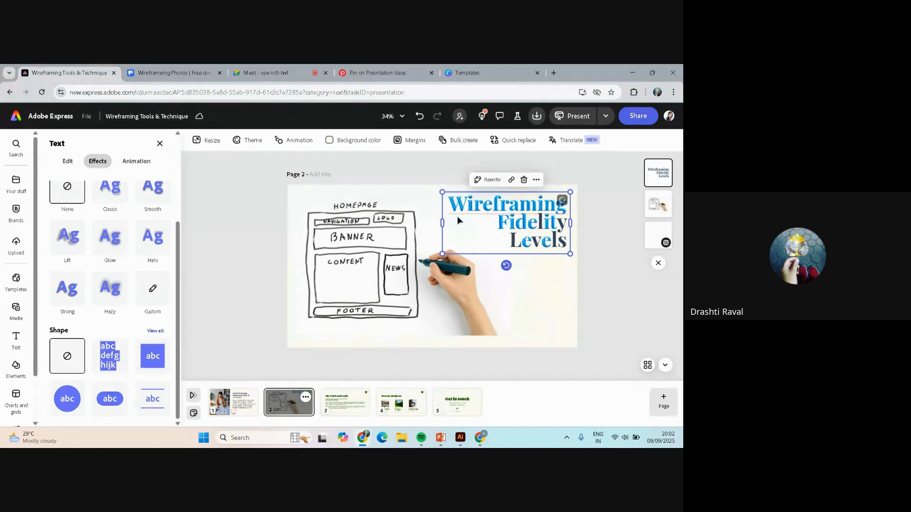
Step: Switch to the Google Meet call, mute the microphone, and return to the Adobe Express presentation
left_click(240, 73)
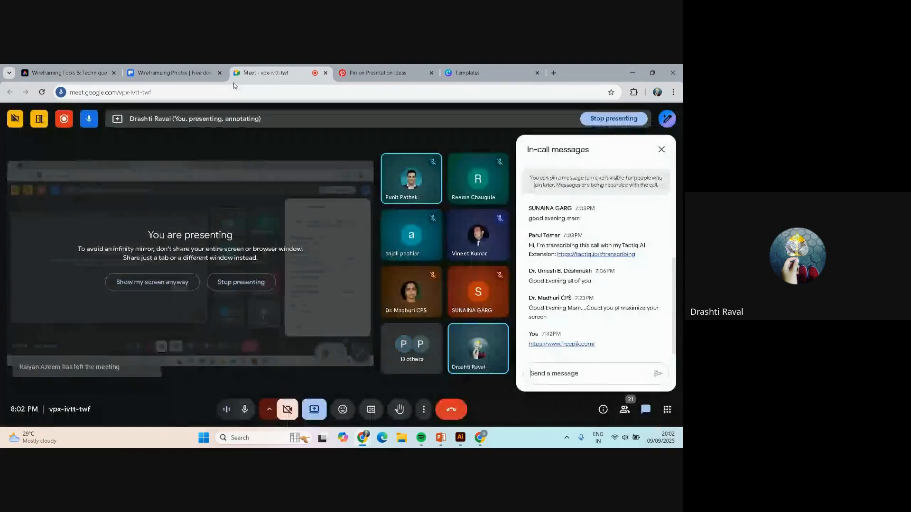
left_click(244, 410)
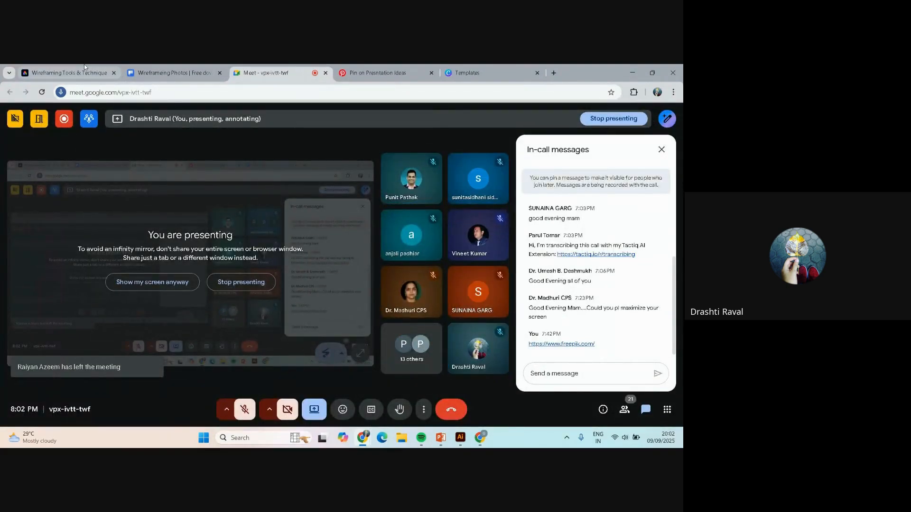
left_click(66, 73)
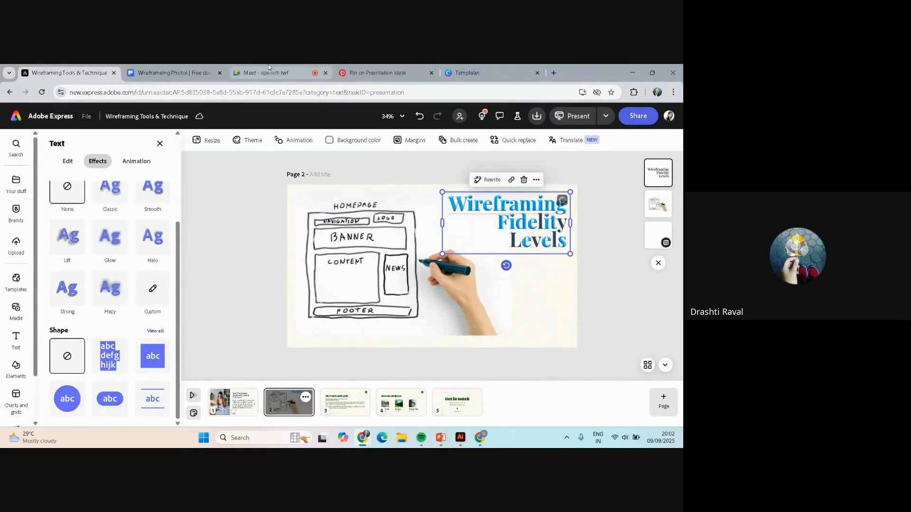
mouse_move(267, 67)
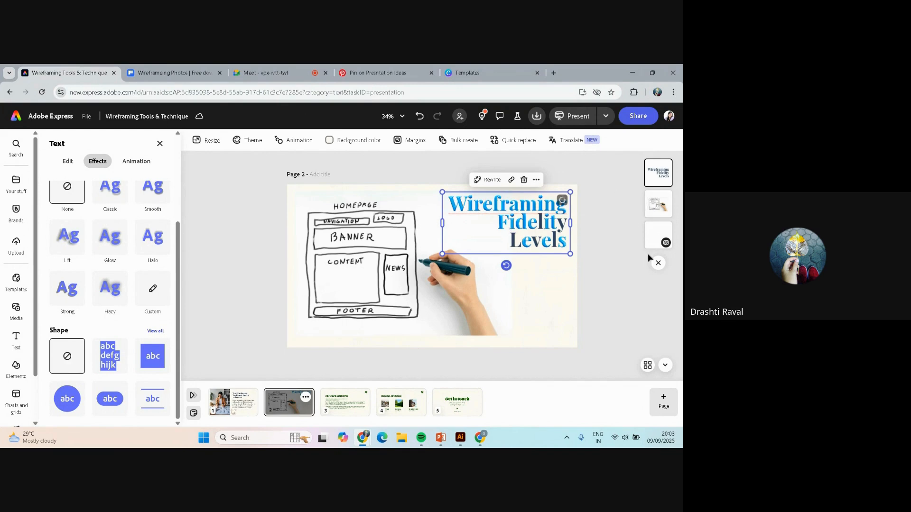
Step: Remove the generated text effect from the heading and look through the shadow, shape and preset text options
scroll(132, 222, "up", 3)
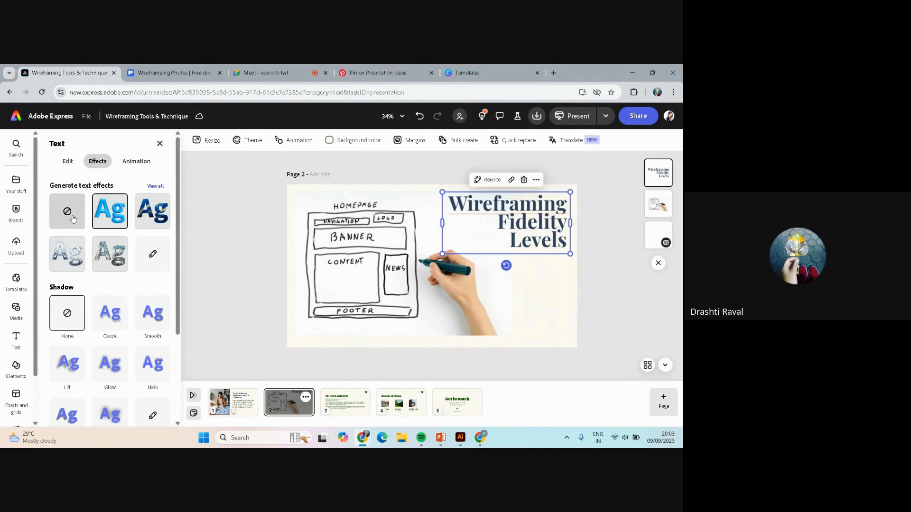
scroll(144, 230, "down", 1)
scroll(145, 230, "down", 2)
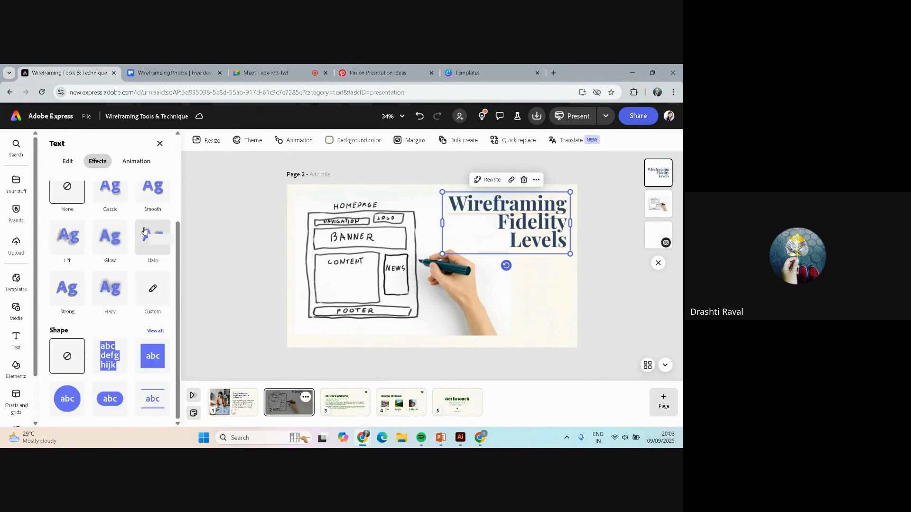
scroll(110, 237, "up", 2)
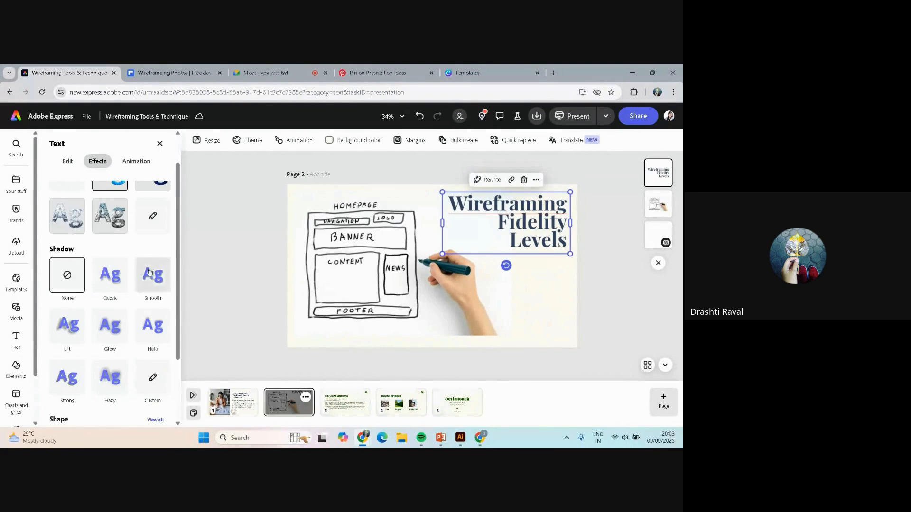
scroll(104, 285, "down", 2)
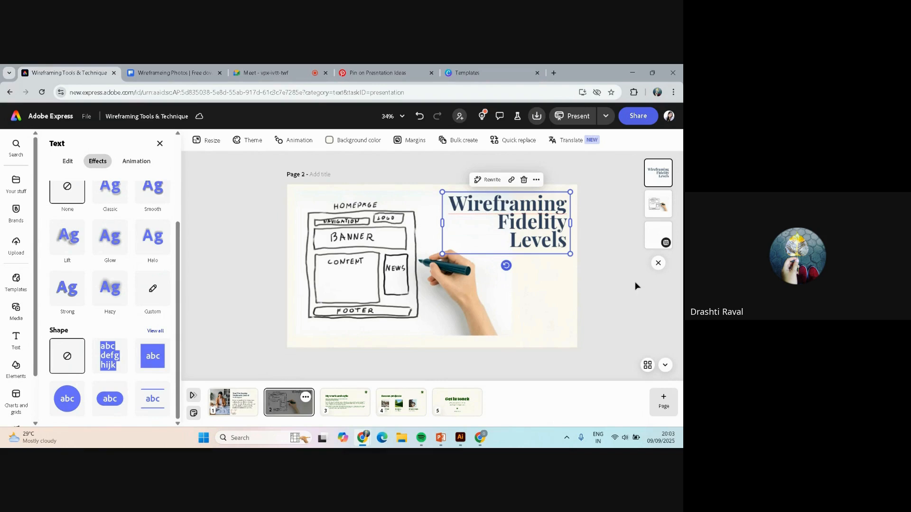
left_click(607, 285)
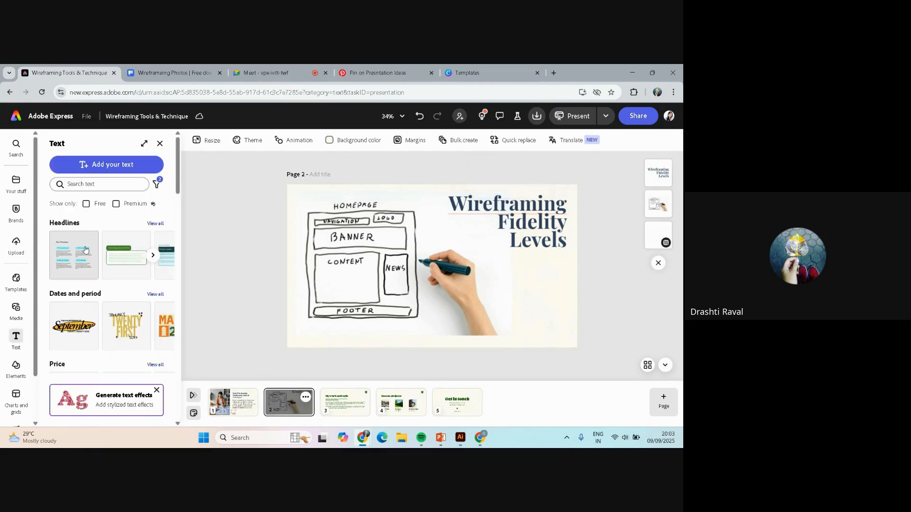
scroll(97, 266, "down", 4)
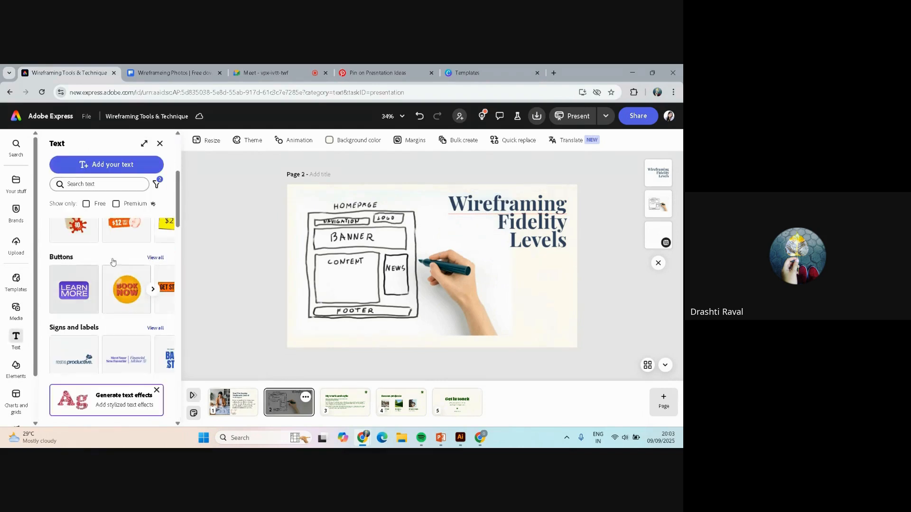
scroll(112, 260, "up", 4)
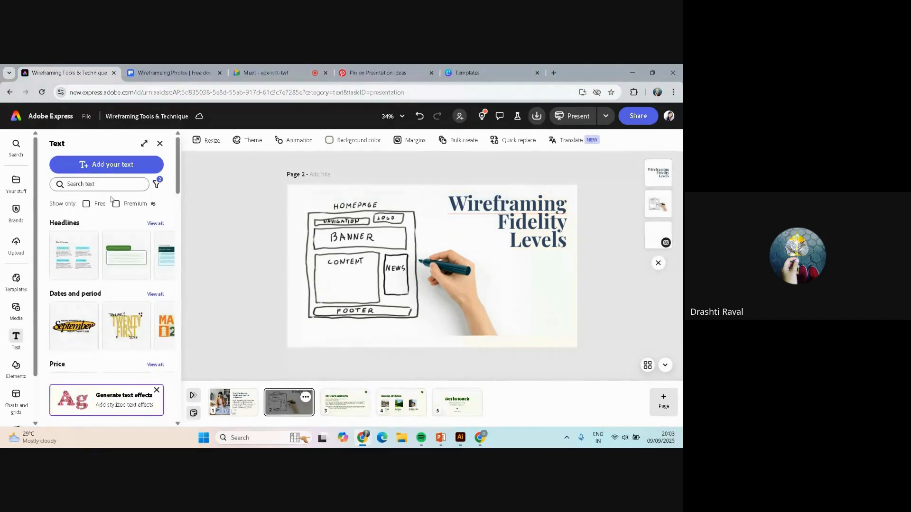
Step: Preview the heading's In animations, including Fade and Typewriter, and look through the Move and Scale options
left_click(505, 214)
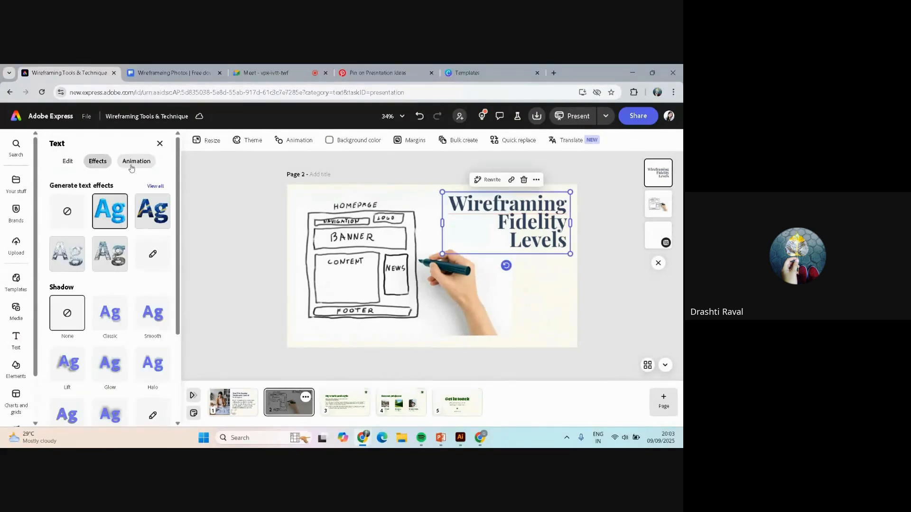
left_click(131, 163)
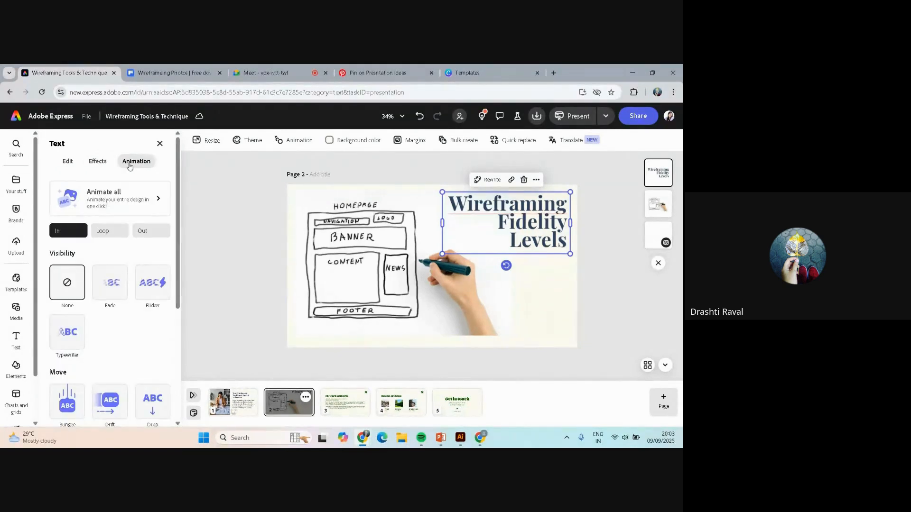
left_click(109, 283)
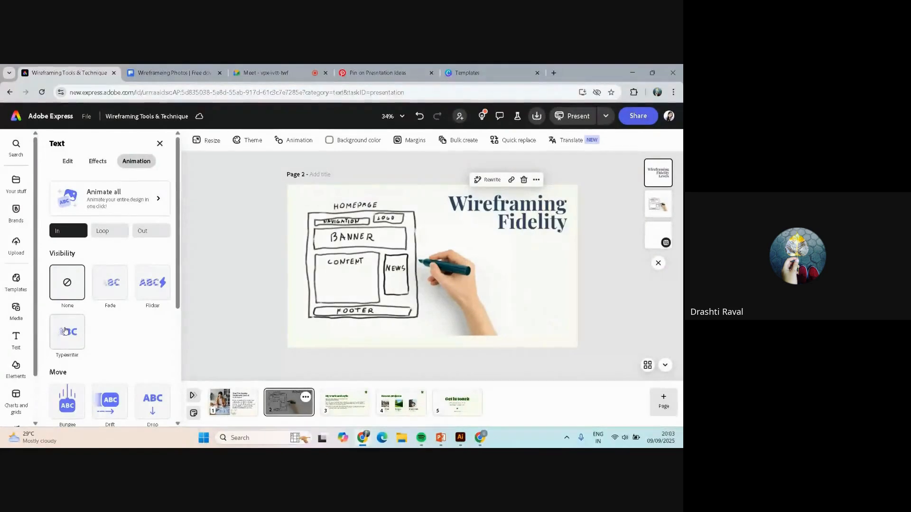
scroll(66, 331, "down", 1)
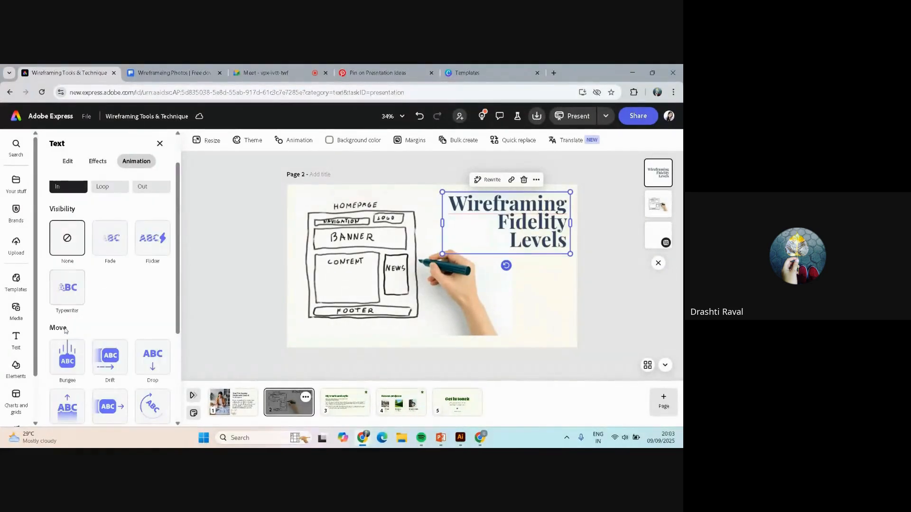
scroll(65, 331, "down", 1)
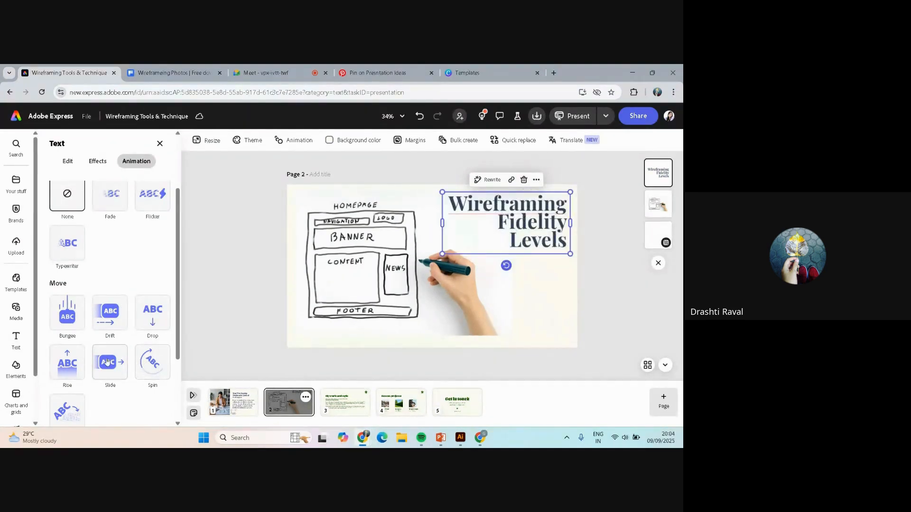
scroll(73, 363, "down", 2)
scroll(72, 363, "down", 1)
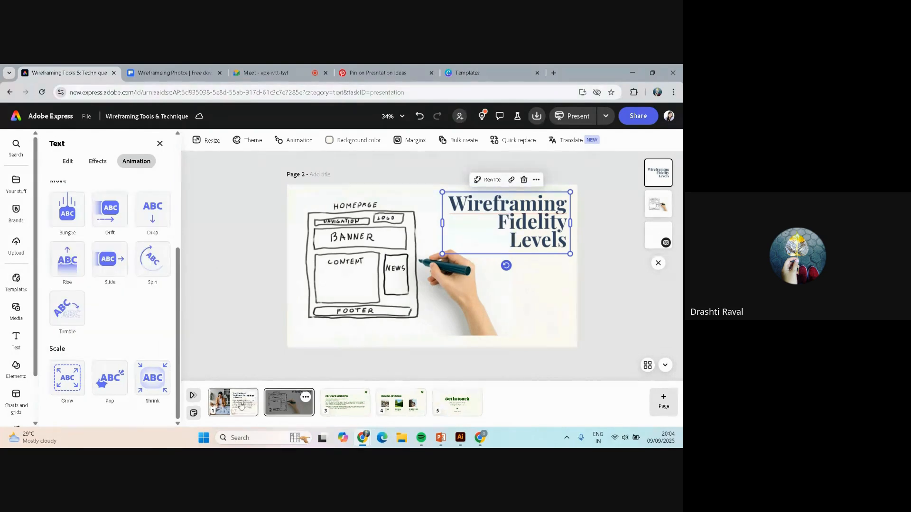
Step: Browse the preset text designs from dates and prices through logos, paragraphs, bios, captions, sales and phrases
left_click(16, 368)
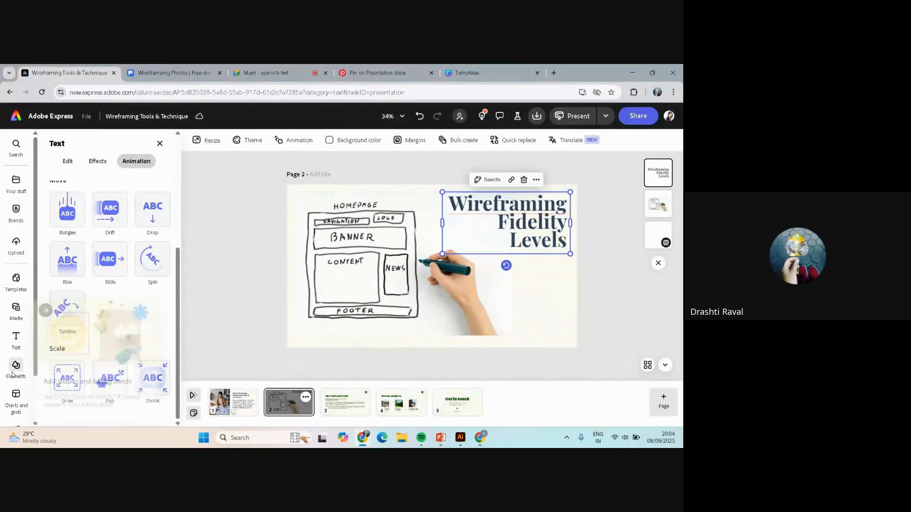
left_click(17, 340)
scroll(140, 234, "down", 1)
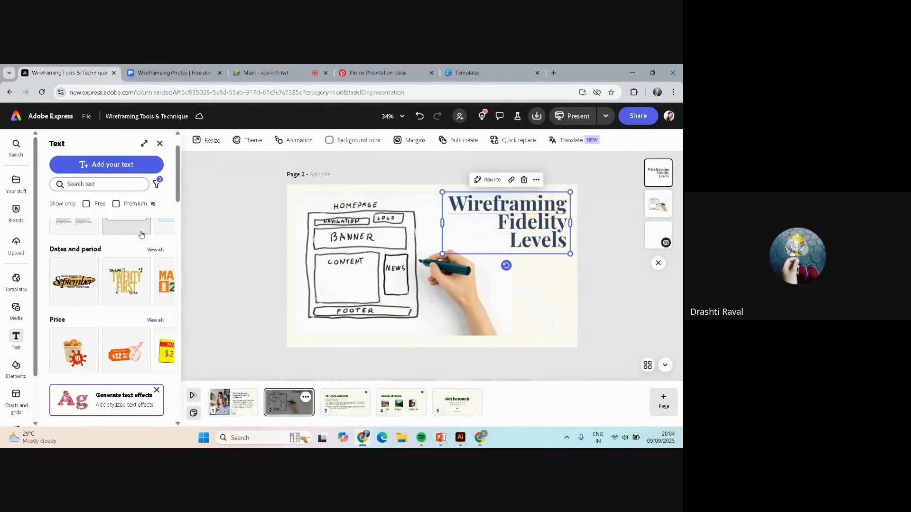
scroll(141, 234, "down", 3)
scroll(141, 235, "down", 5)
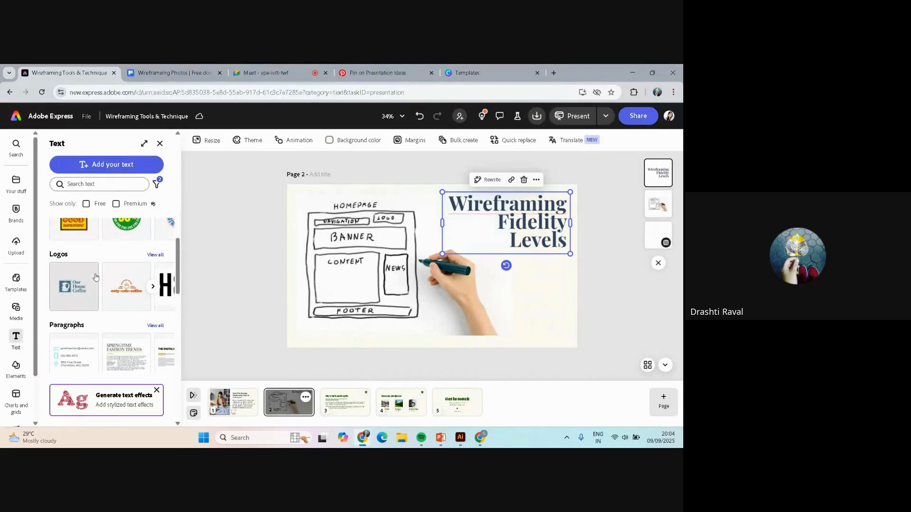
scroll(138, 278, "down", 1)
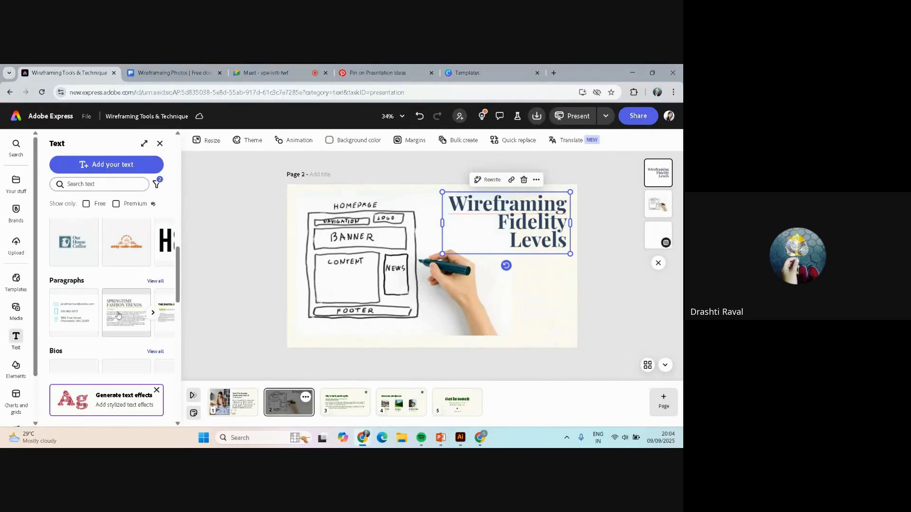
scroll(118, 314, "down", 3)
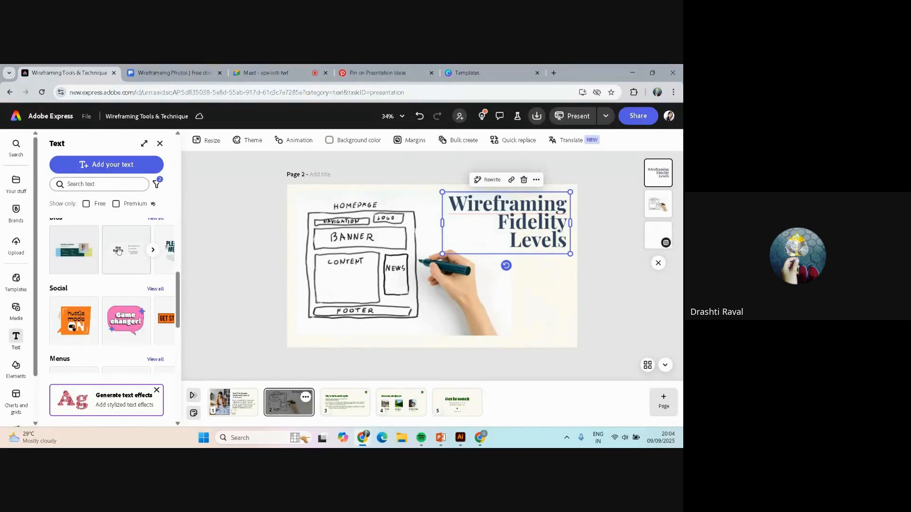
scroll(118, 250, "down", 1)
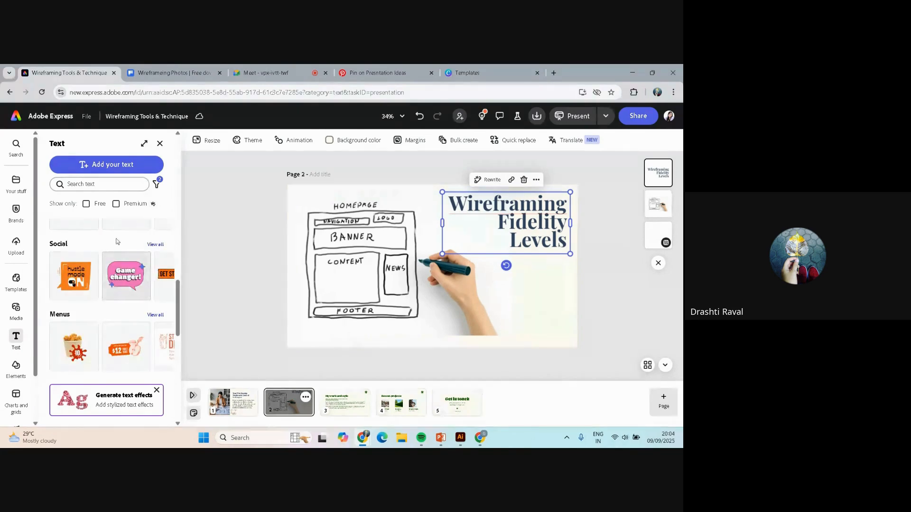
scroll(128, 290, "down", 3)
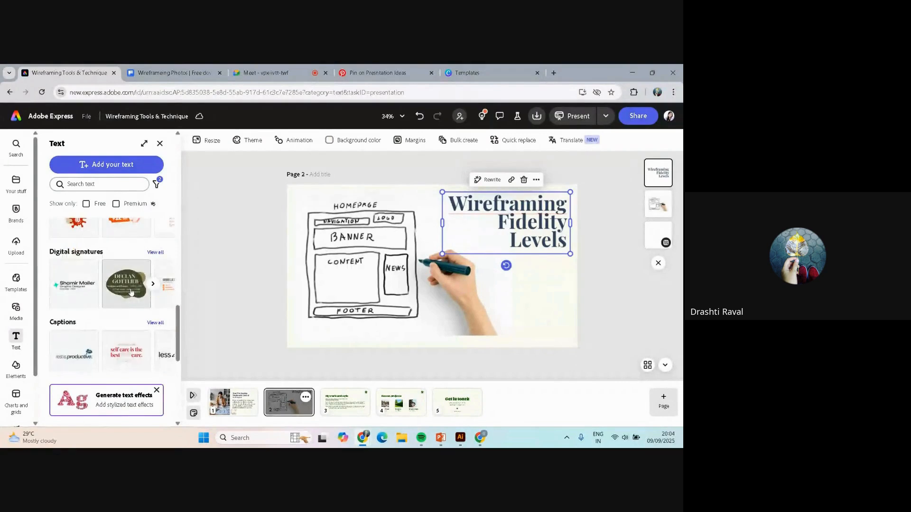
scroll(131, 292, "down", 3)
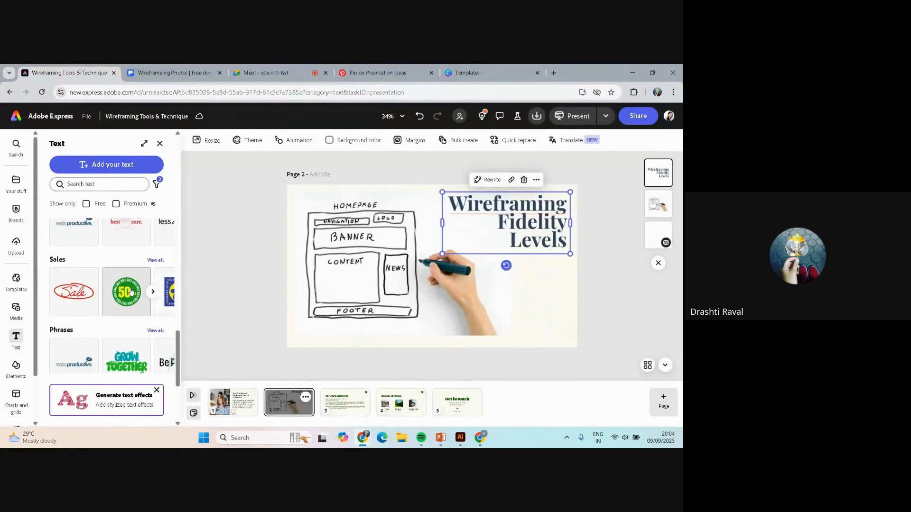
scroll(131, 293, "down", 3)
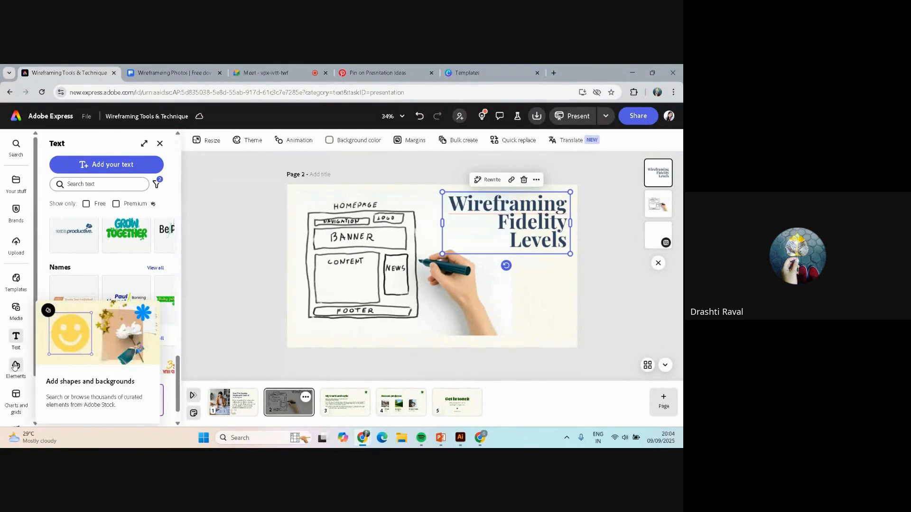
Step: Browse the available chart and table designs for the presentation
left_click(16, 396)
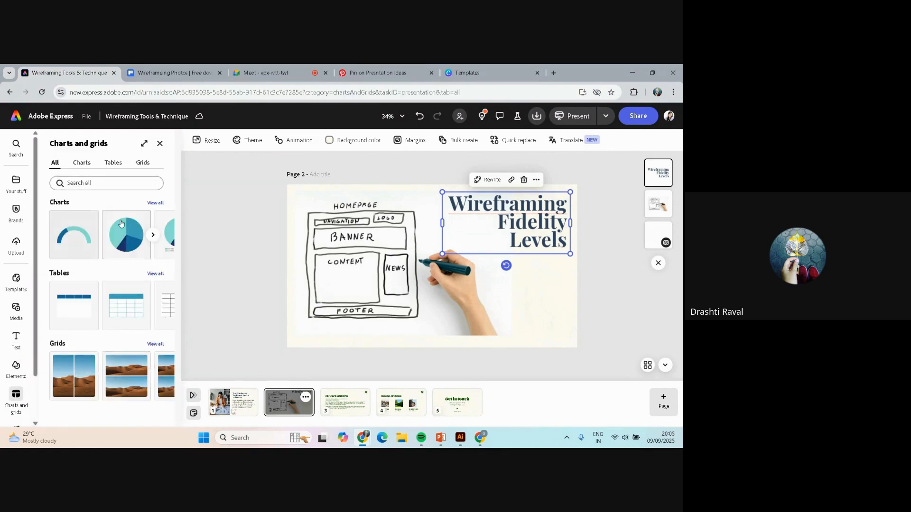
left_click(153, 235)
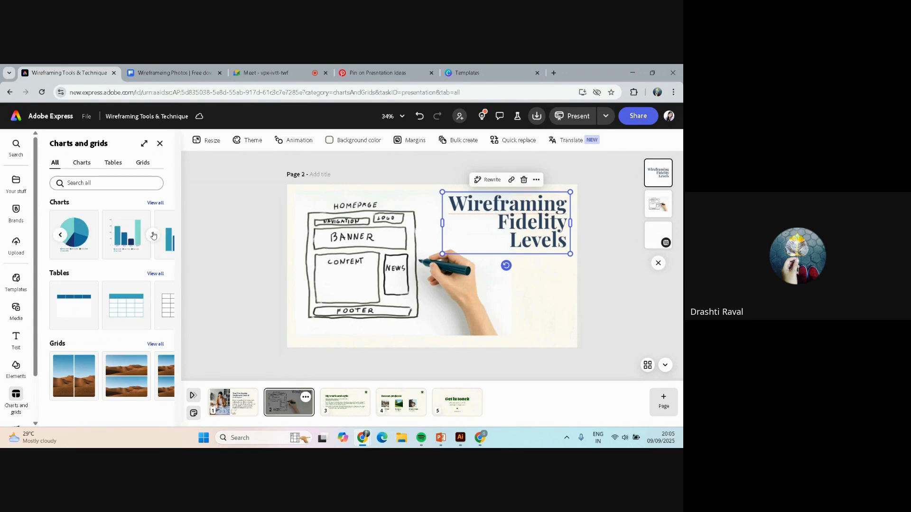
left_click(152, 235)
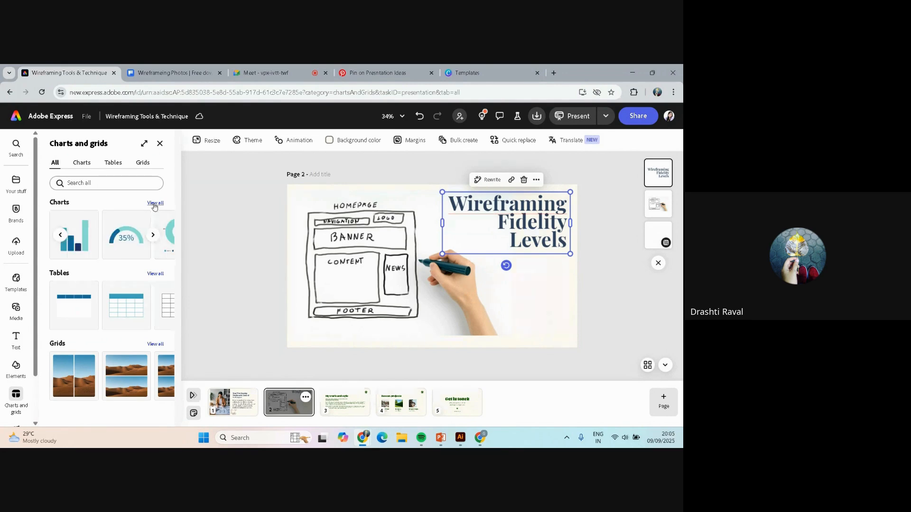
left_click(152, 306)
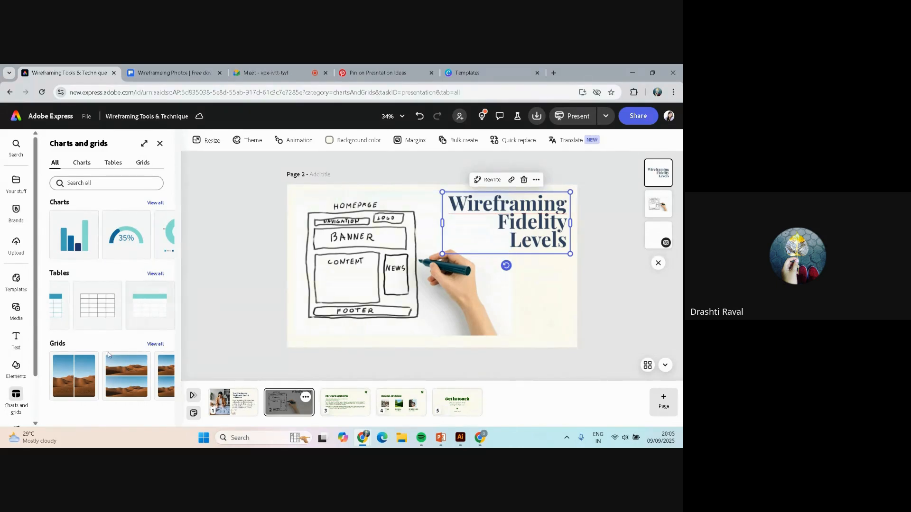
Step: Place a two-column image grid in page 2's upper-left corner and delete the wireframe sketch photo behind it
left_click(154, 344)
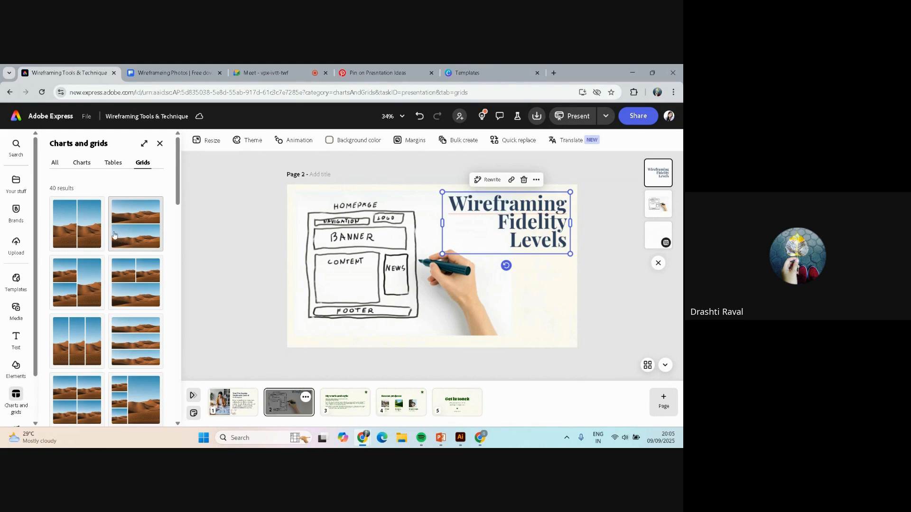
left_click(74, 212)
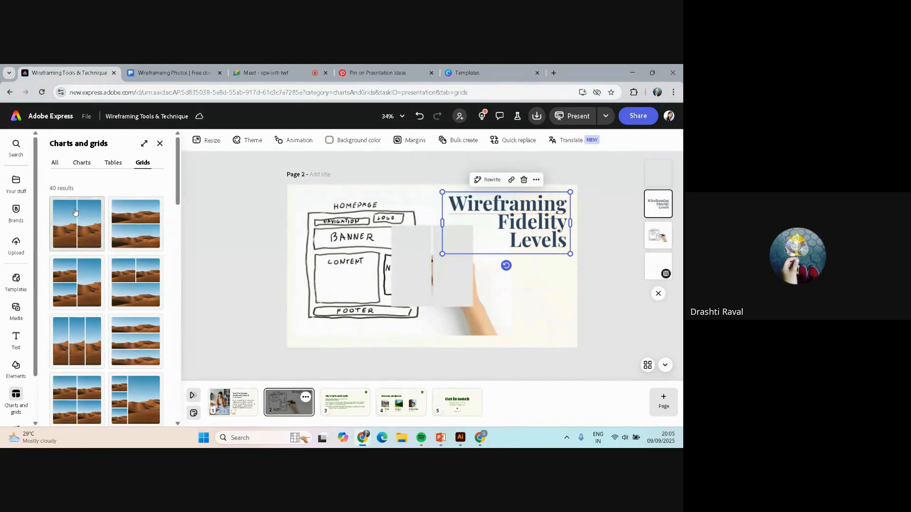
left_click(411, 262)
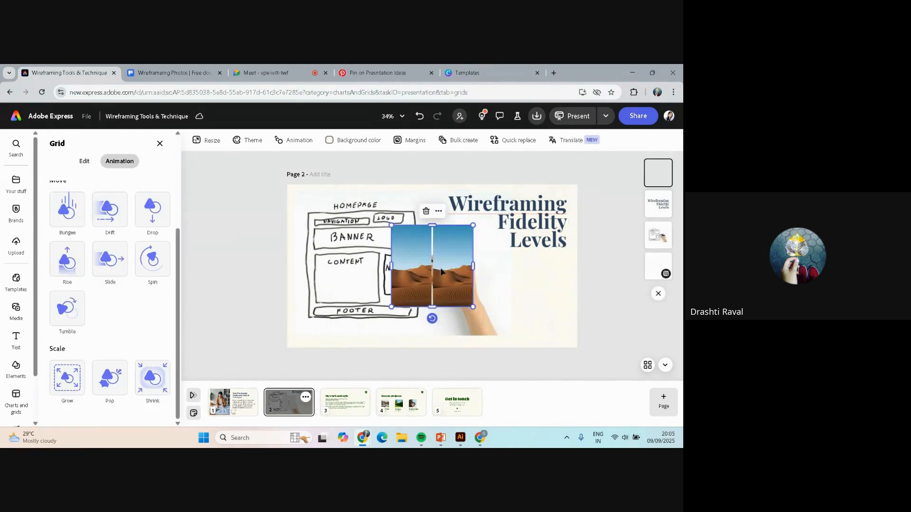
left_click_drag(447, 266, 347, 227)
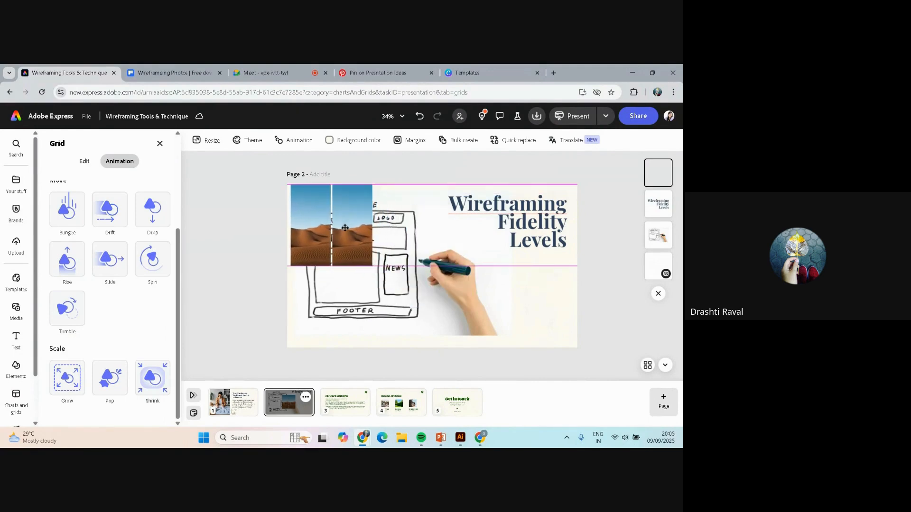
left_click(412, 269)
key("Delete")
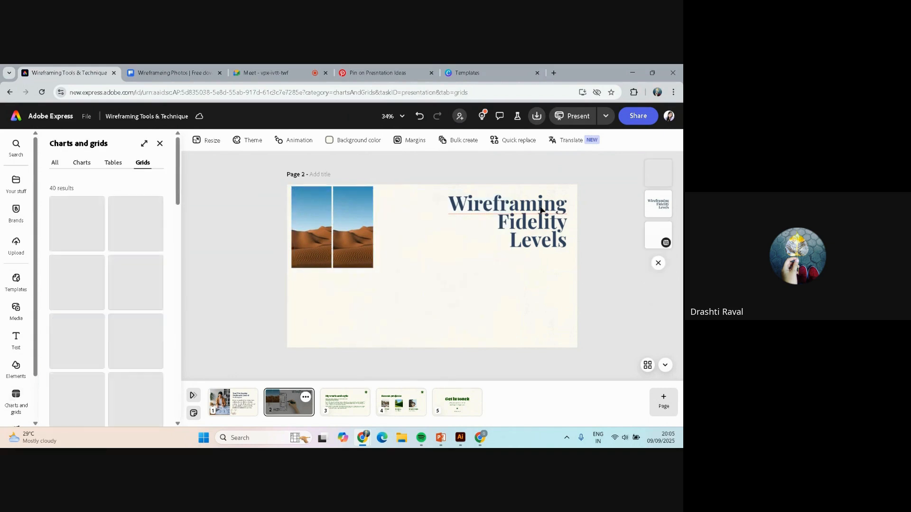
Step: Delete the "Wireframing Fidelity Levels" heading and stretch the two-column image grid to fill nearly all of page 2
left_click(541, 210)
key("Delete")
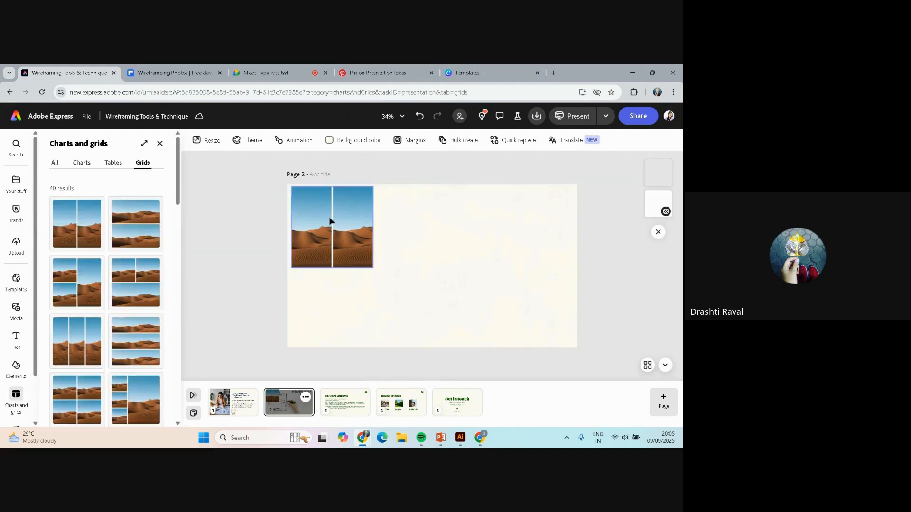
left_click(330, 219)
left_click_drag(373, 228, 572, 228)
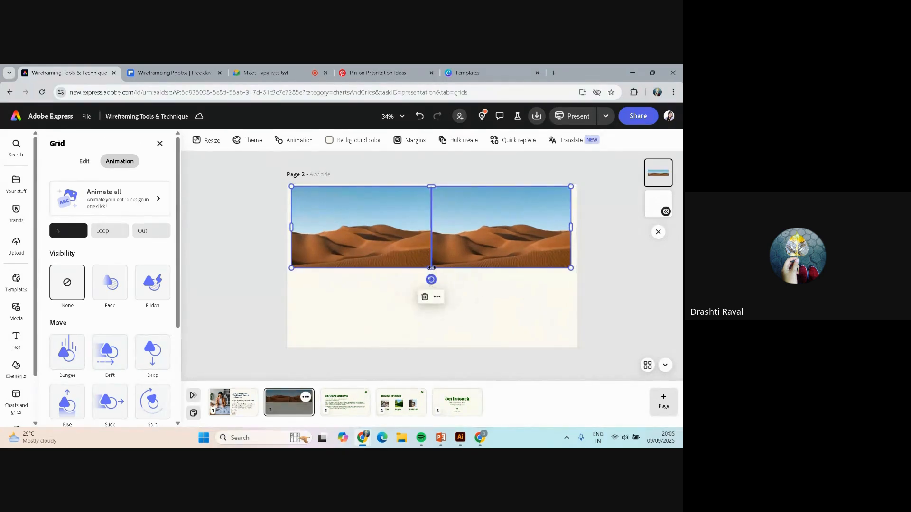
left_click_drag(431, 268, 441, 346)
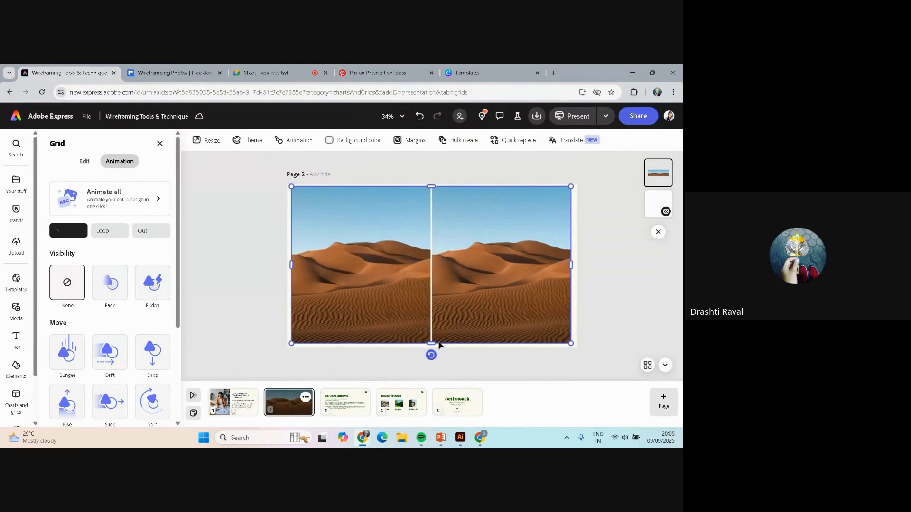
Step: Preview the Barndoor and Circle In animations on the grid's right desert image and apply Fade
left_click(518, 221)
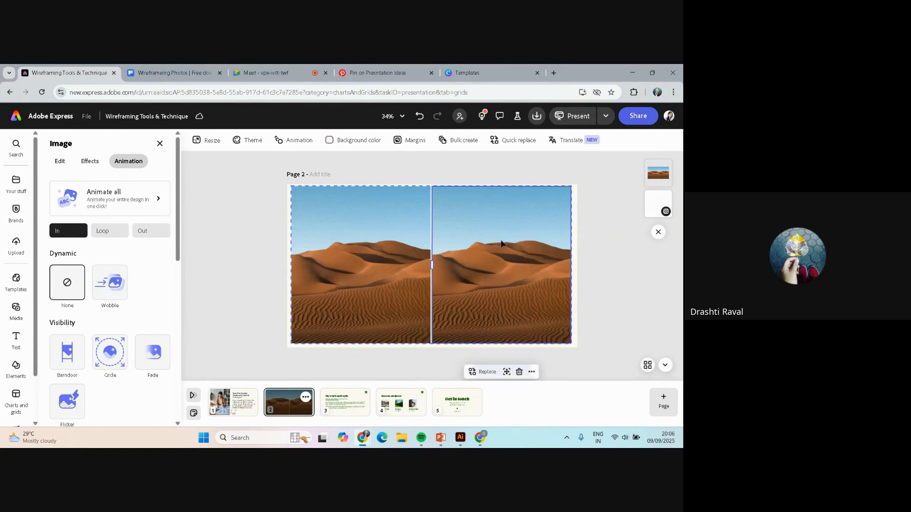
scroll(115, 247, "down", 2)
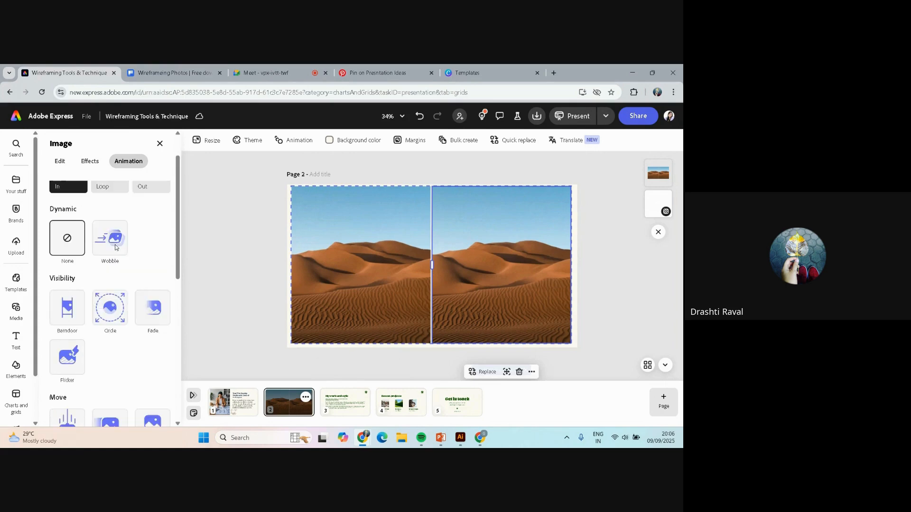
left_click(66, 263)
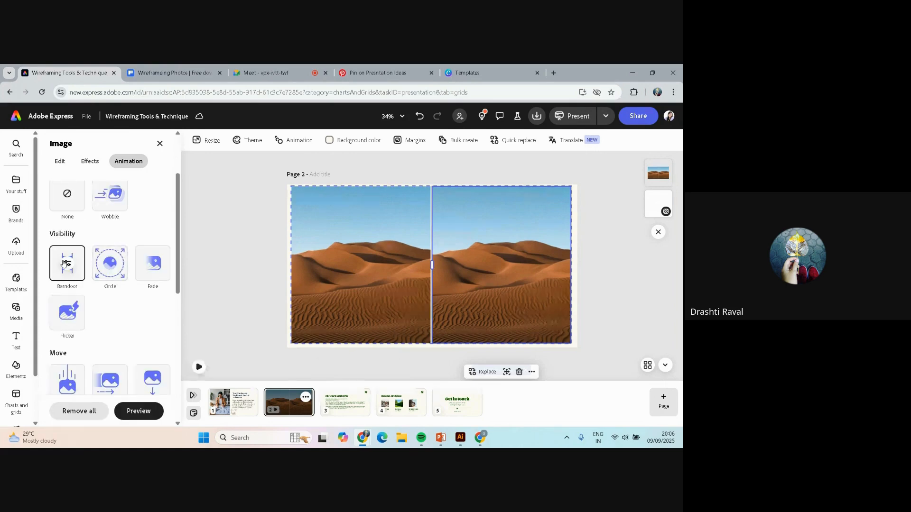
left_click(110, 262)
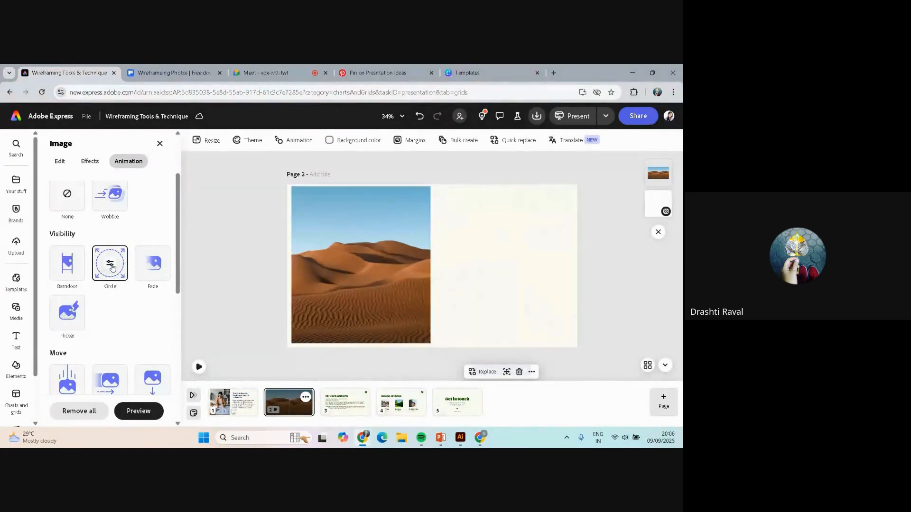
left_click(140, 273)
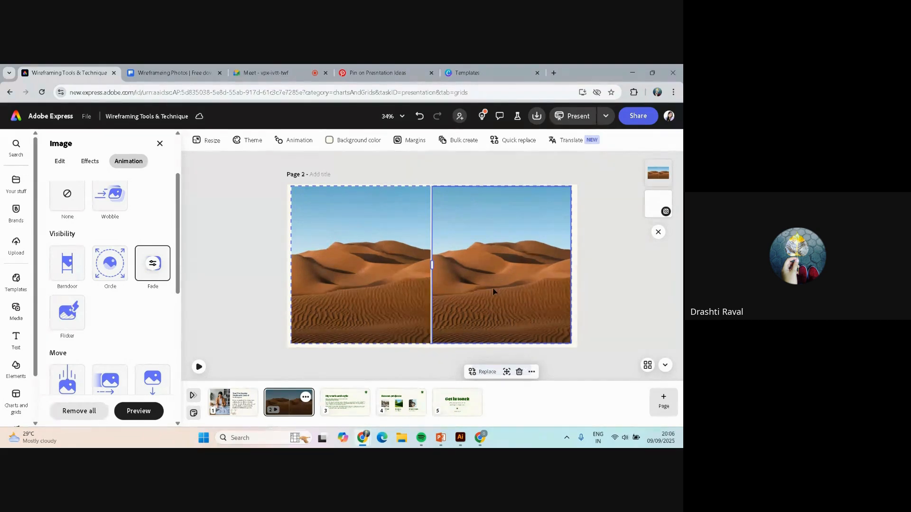
left_click(490, 236)
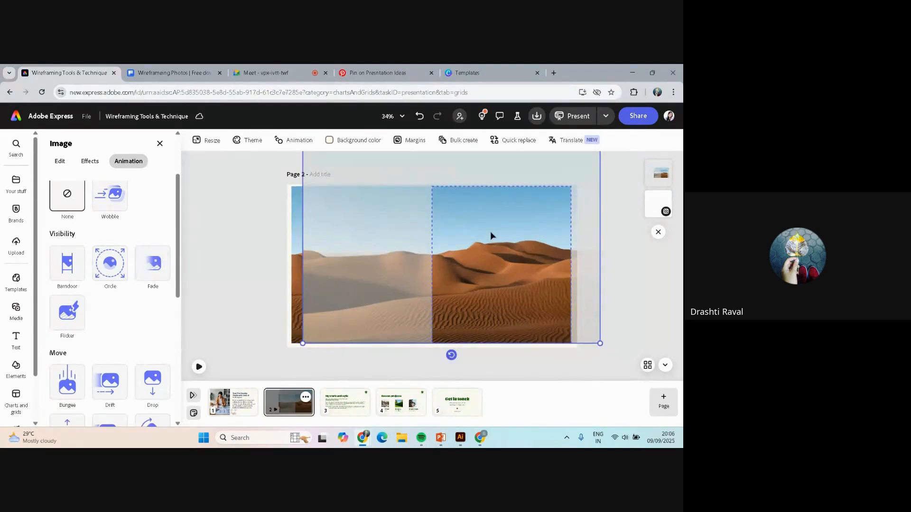
key("ctrl+z")
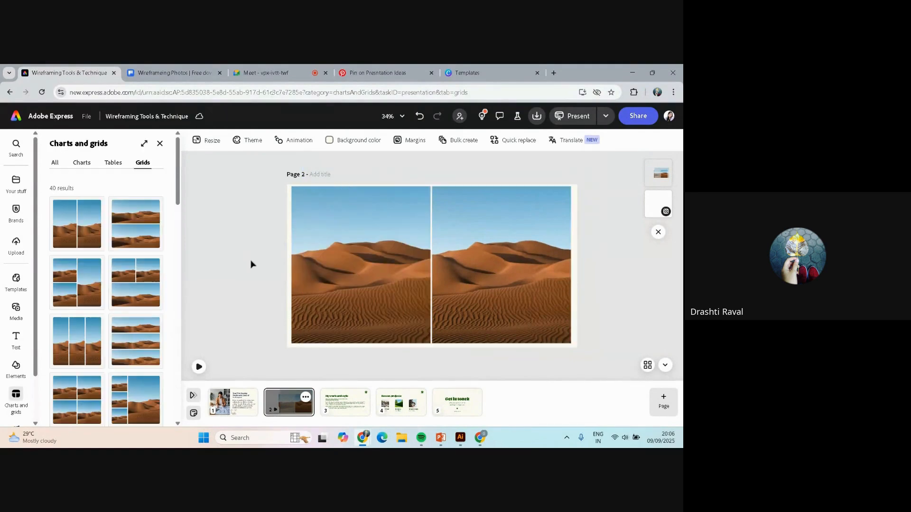
Step: Delete the desert image from the grid's left cell on page 2
left_click(374, 222)
left_click(374, 222)
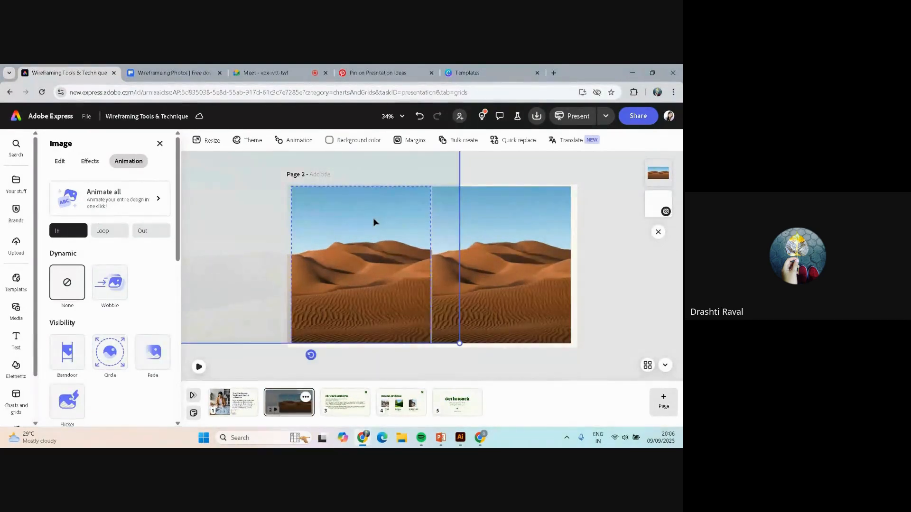
key("Delete")
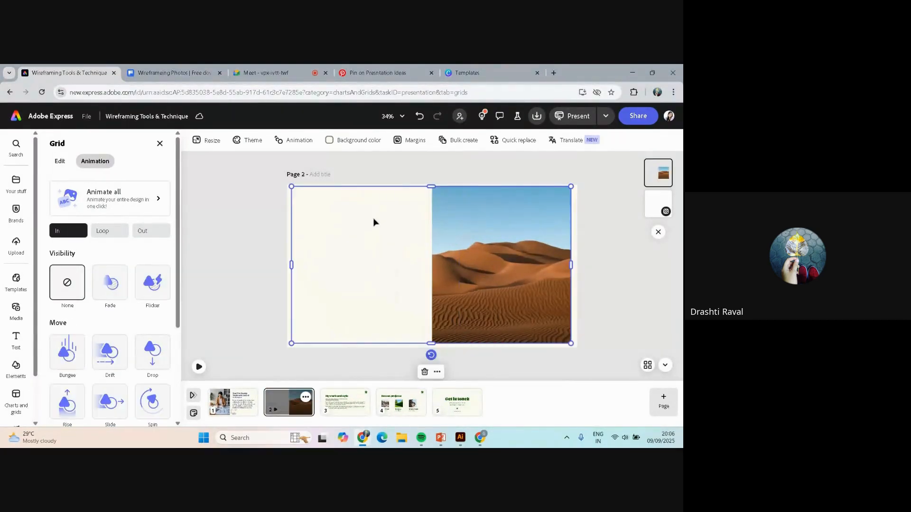
left_click(230, 243)
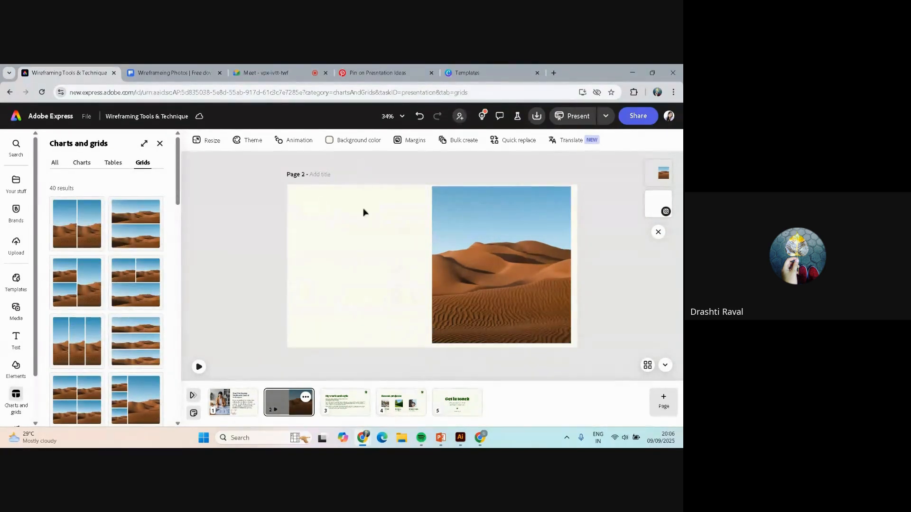
Step: Switch to the PowerPoint deck and open slide 3, "Pen & Paper: The Classic Wireframing Tool"
left_click(440, 436)
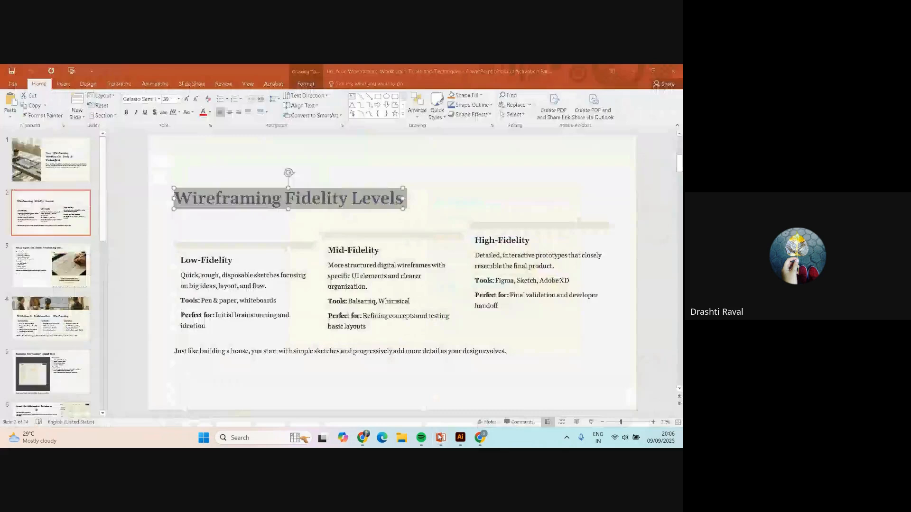
left_click(39, 269)
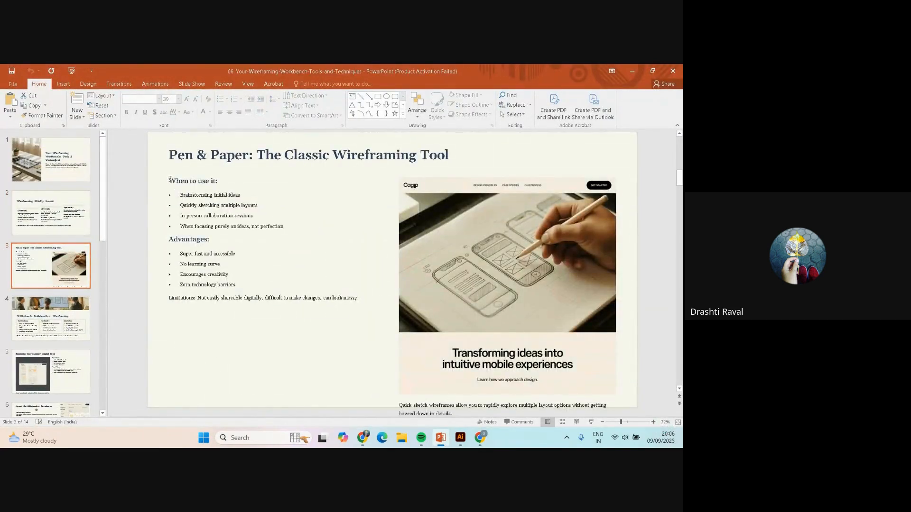
left_click_drag(169, 181, 219, 181)
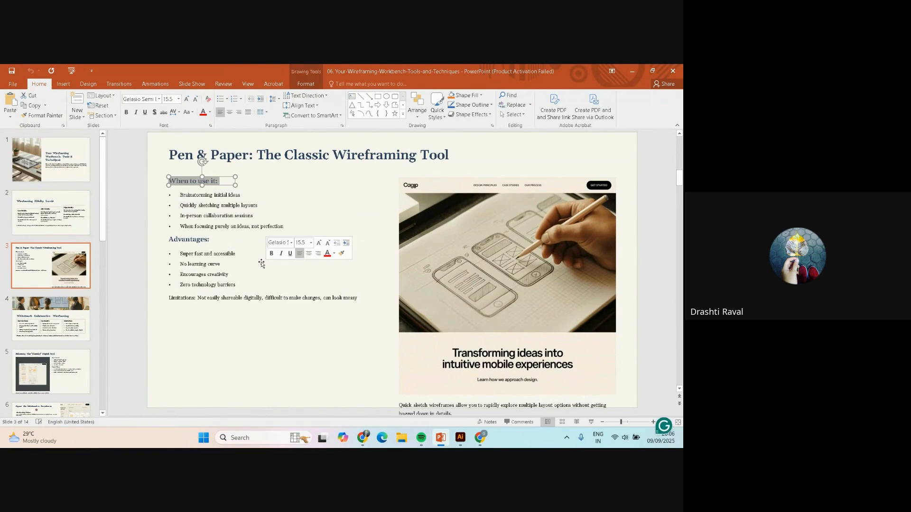
left_click(133, 185)
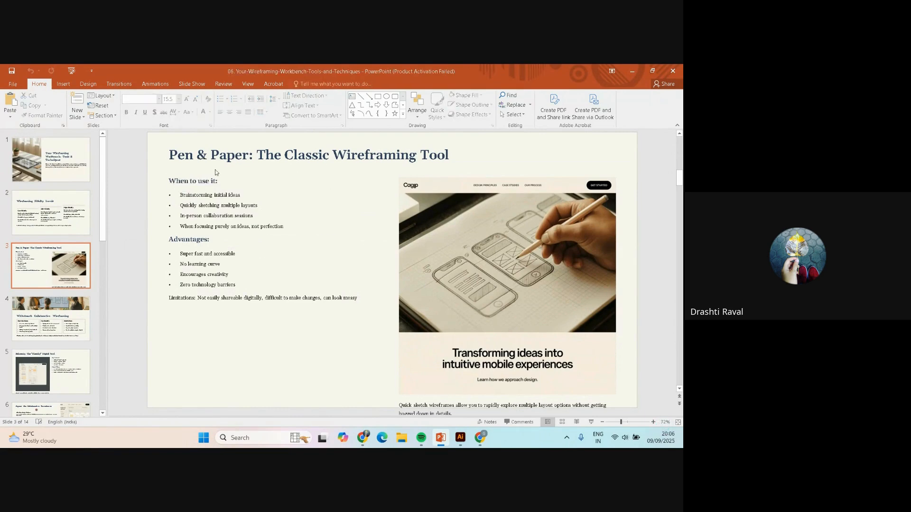
Step: Select and copy slide 3's title, both subheadings, all eight bullet lines and the limitations line
left_click(196, 183)
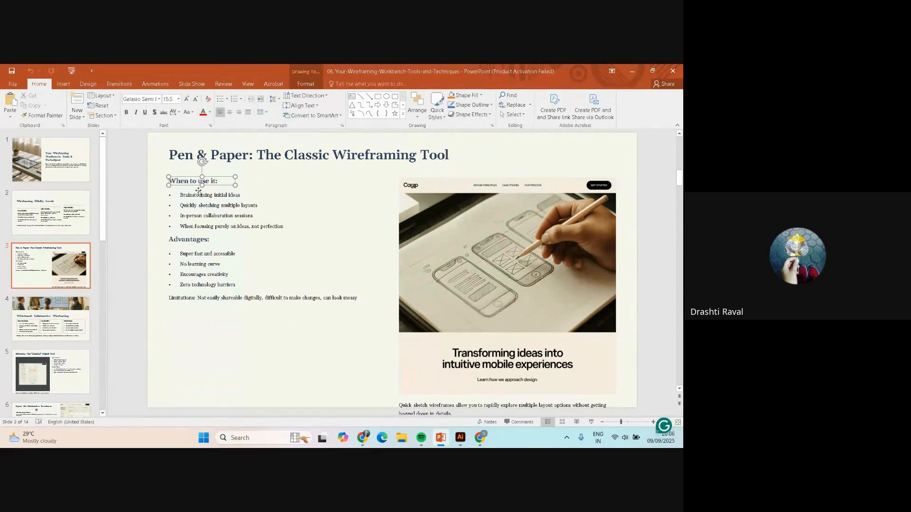
left_click(203, 196, "shift")
left_click(206, 205, "shift")
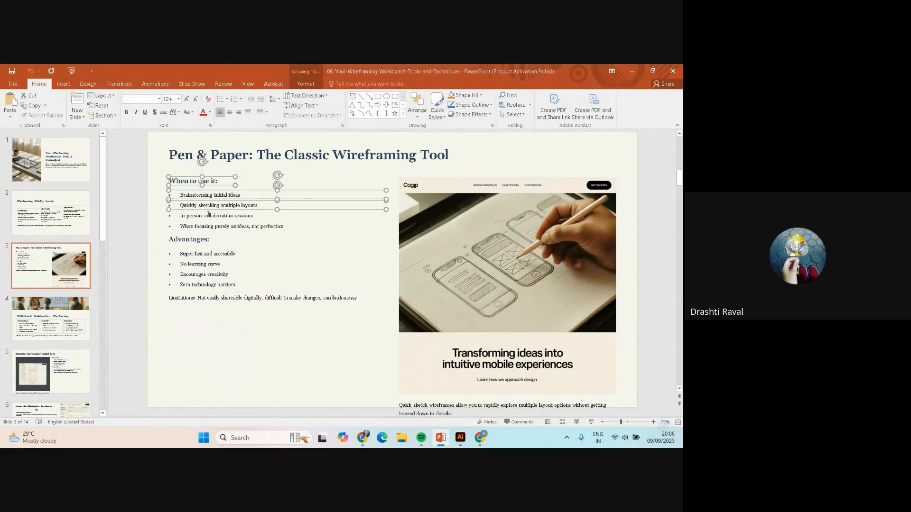
left_click(208, 215, "shift")
left_click(213, 228, "shift")
left_click(199, 239, "shift")
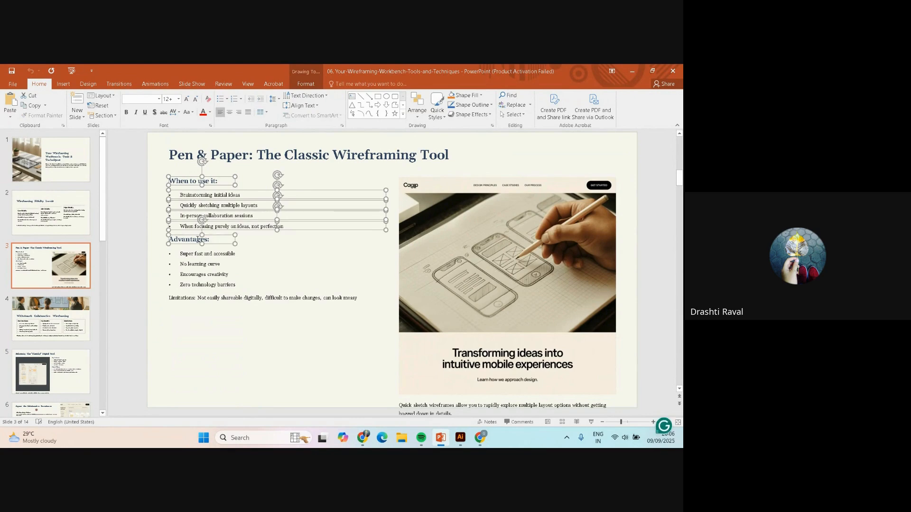
left_click(202, 254, "shift")
left_click(203, 264, "shift")
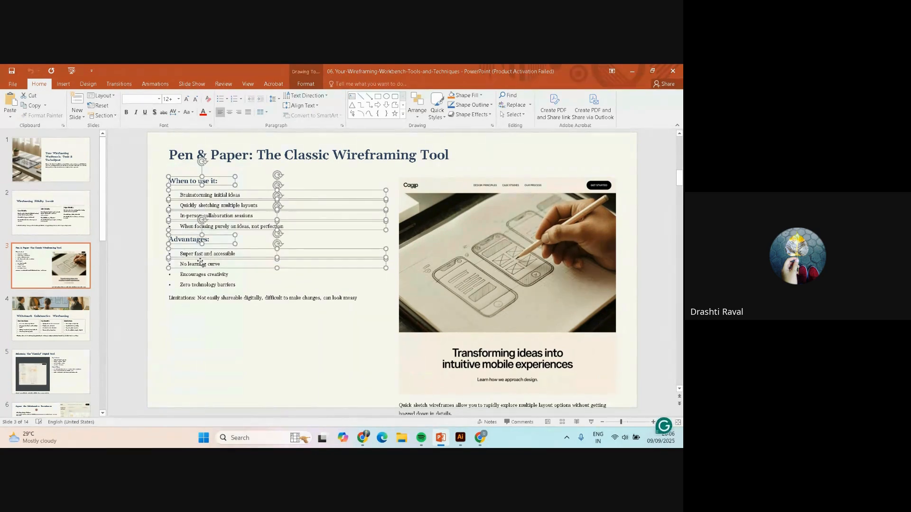
left_click(202, 275, "shift")
left_click(203, 286, "shift")
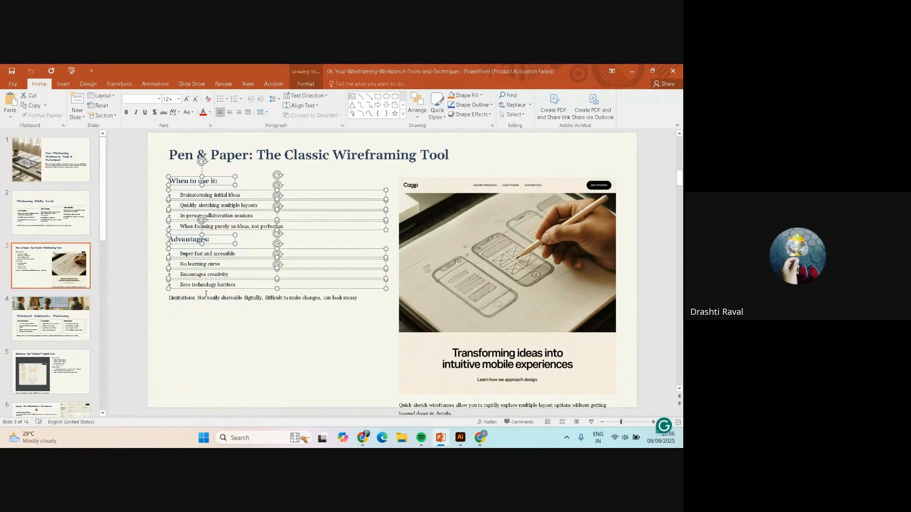
left_click(208, 297, "shift")
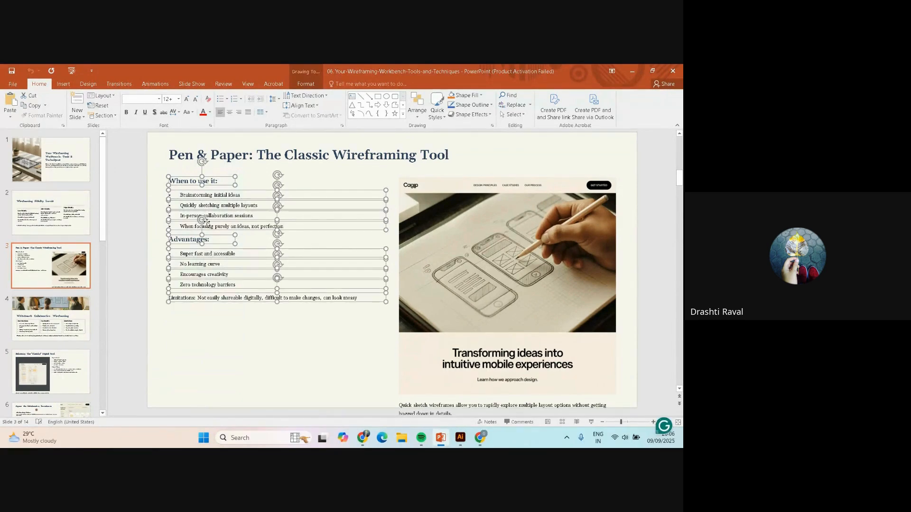
left_click(265, 155, "shift")
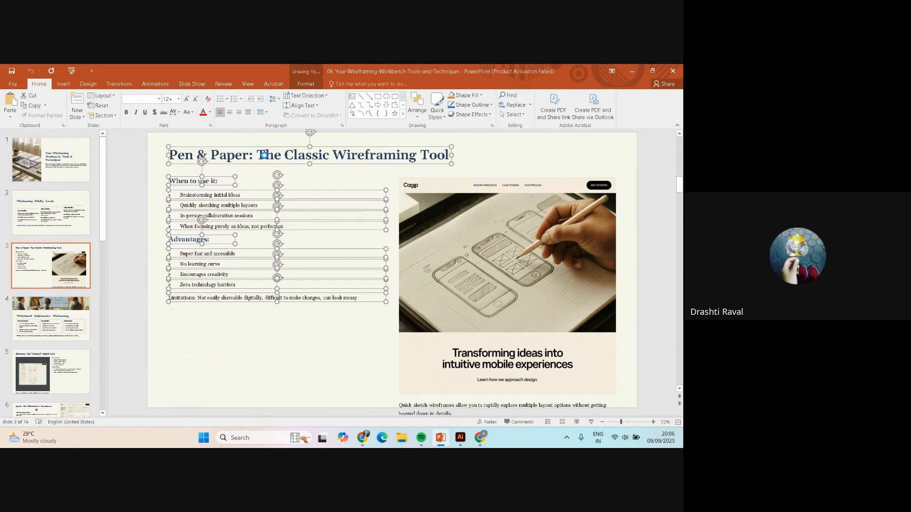
Step: Switch back to Adobe Express, paste the copied Pen & Paper content onto page 2 and move it towards the page's upper-left corner
left_click(362, 437)
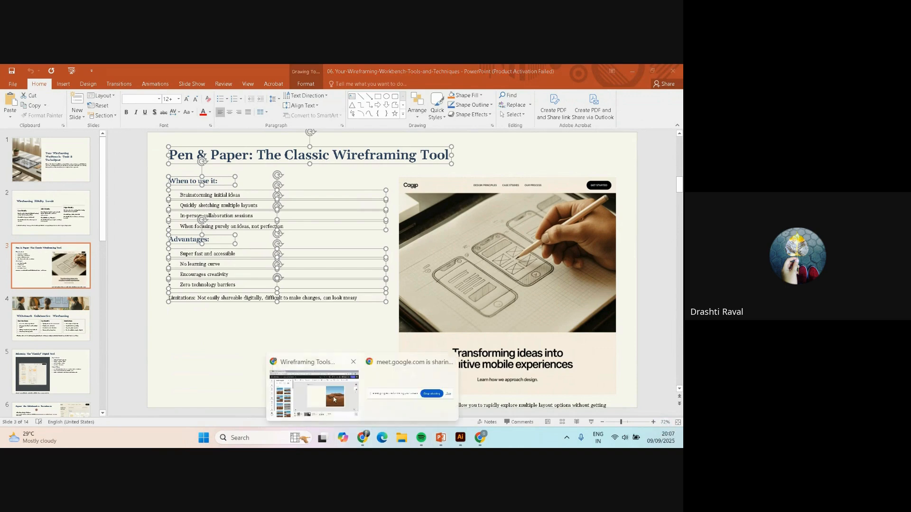
left_click(322, 401)
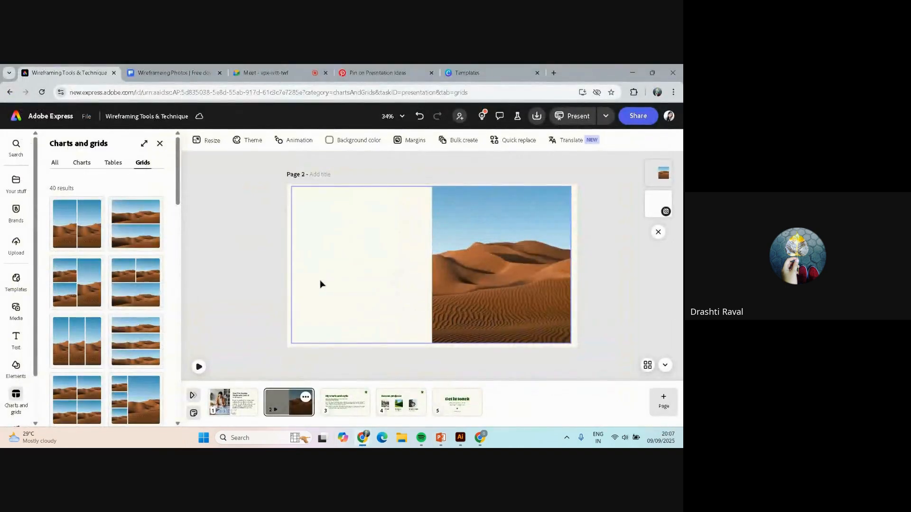
key("ctrl+v")
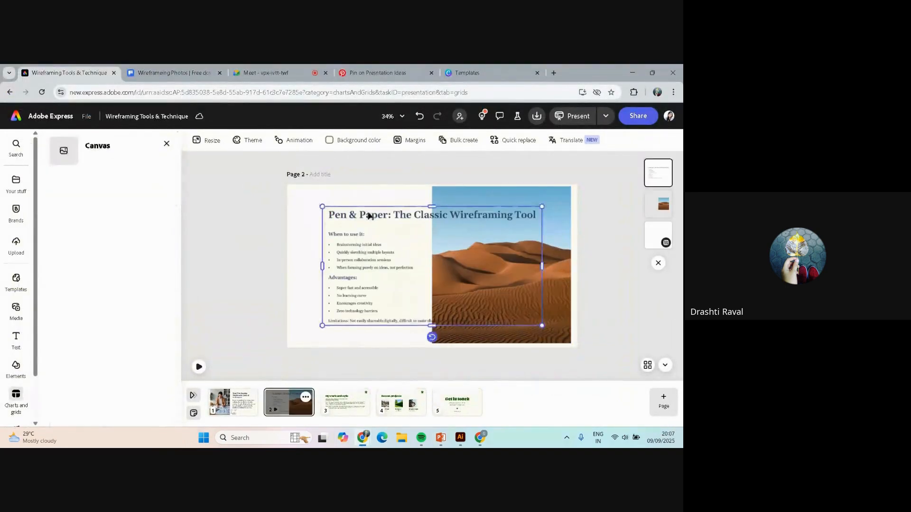
left_click_drag(369, 216, 342, 201)
Step: Try to crop the pasted Pen & Paper image with the Freeform crop
double_click(343, 202)
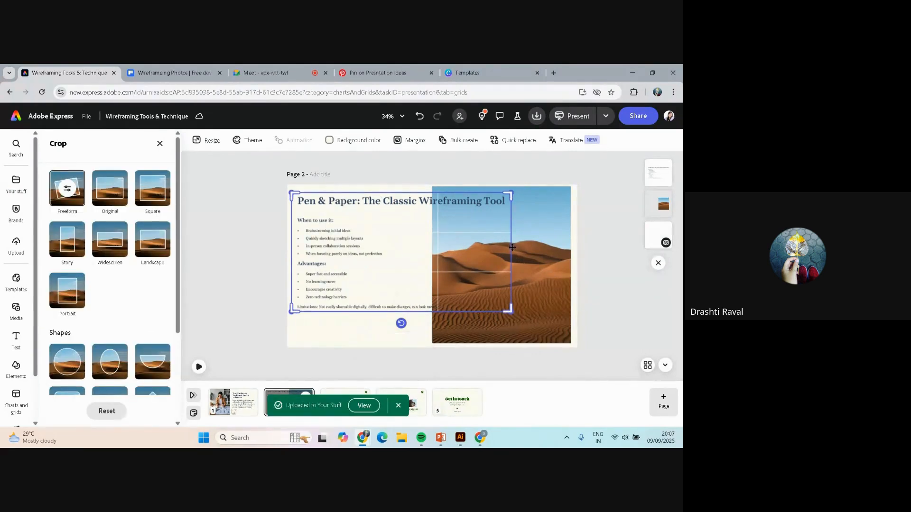
left_click_drag(512, 247, 446, 258)
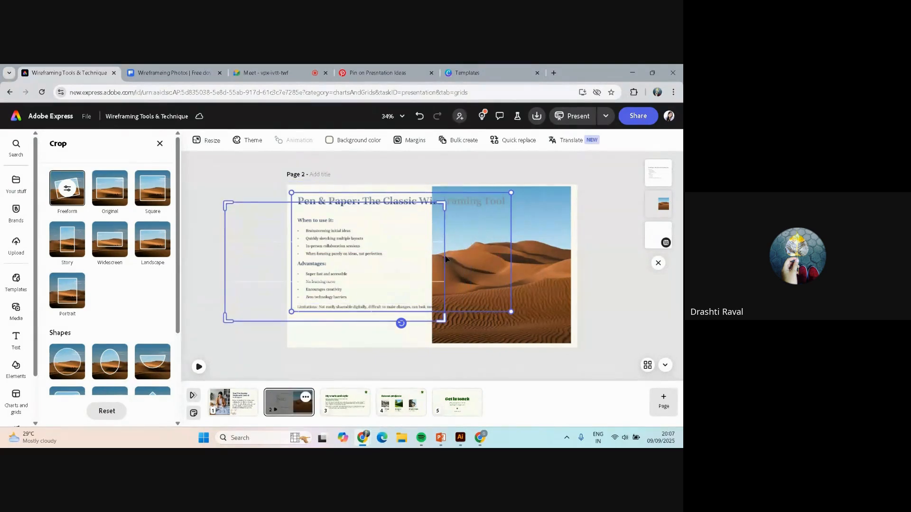
key("Delete")
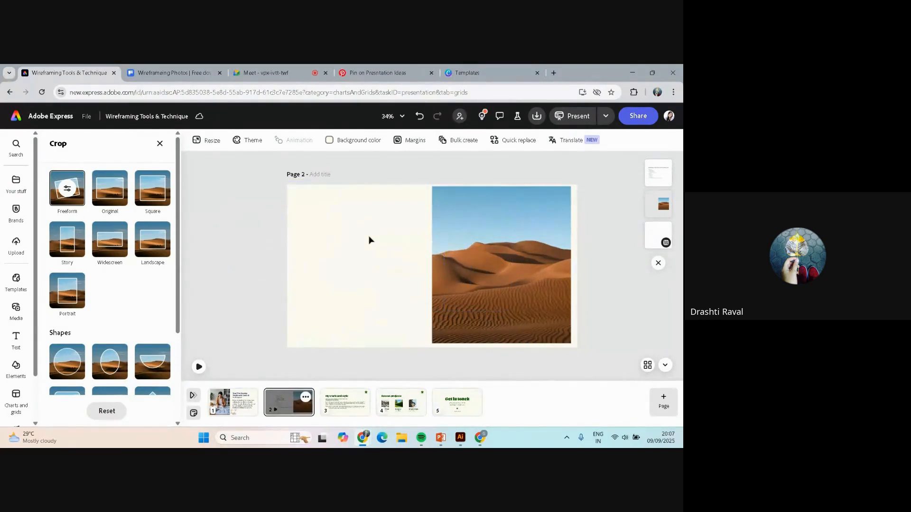
key("ctrl+z")
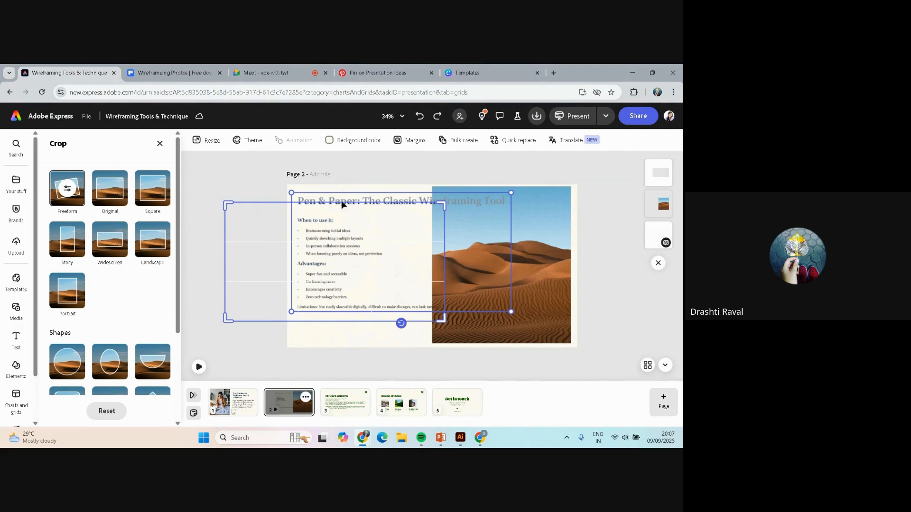
key("ctrl+z")
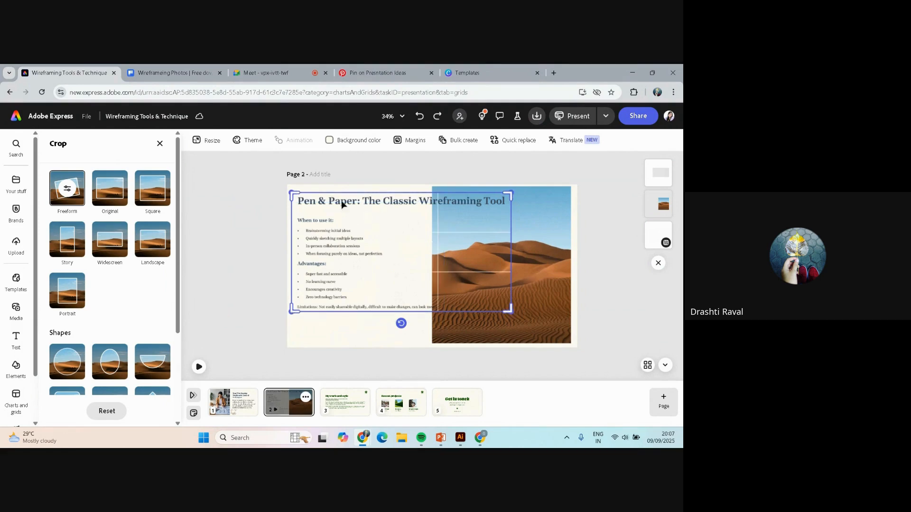
left_click_drag(327, 196, 340, 207)
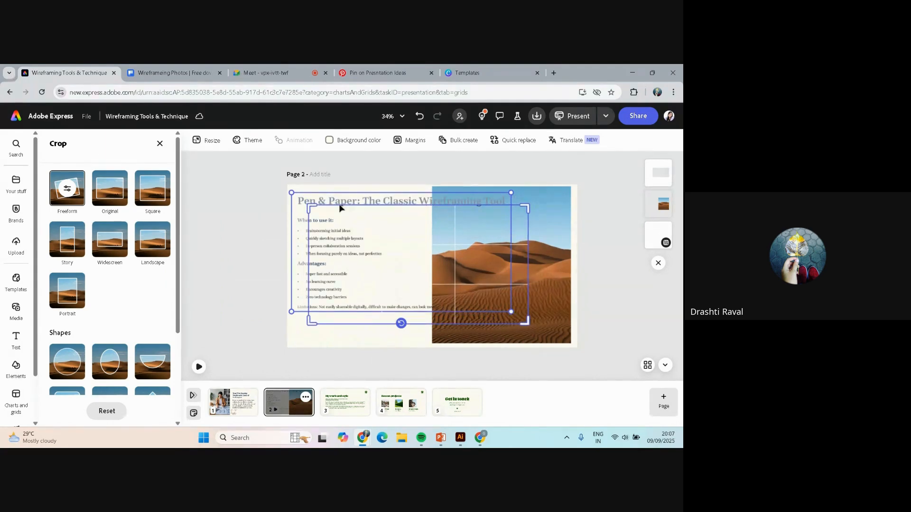
Step: Undo the crop, move and paste of the Pen & Paper image and the deletion of the grid's left image
key("ctrl+z")
key("ctrl+z")
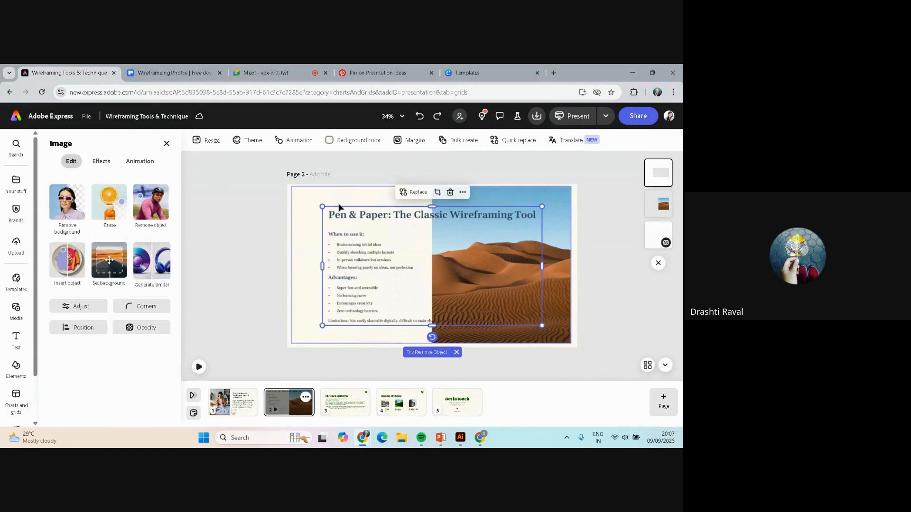
key("ctrl+z")
key("ctrl+z")
key("ctrl+z")
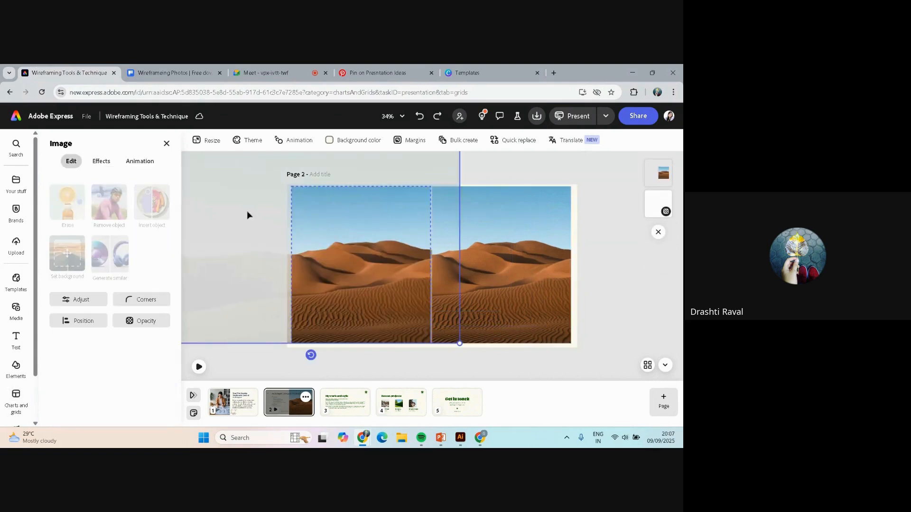
Step: Delete the left image from page 2's two-column grid
left_click(459, 274)
left_click(354, 259)
left_click(354, 259)
double_click(354, 259)
key("Delete")
key("Escape")
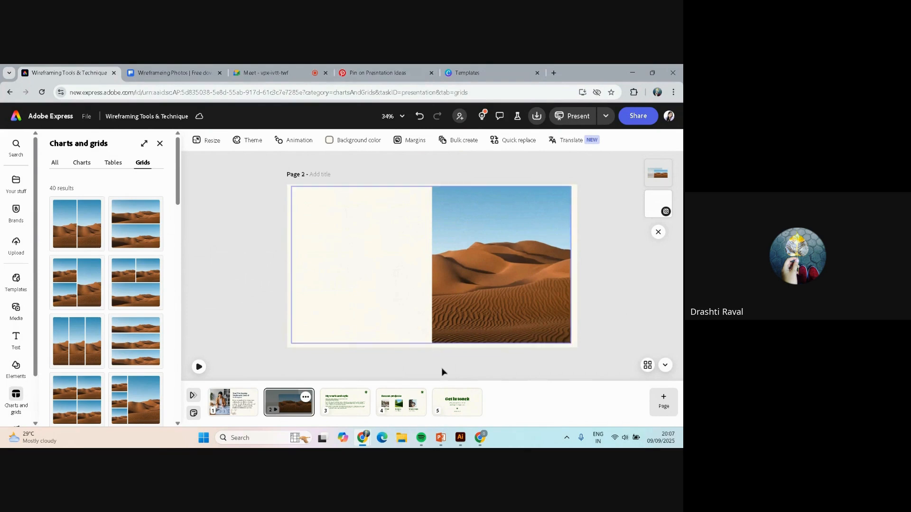
Step: Switch to PowerPoint, open slide 7 and select the description paragraph under Whimsical
left_click(441, 439)
scroll(38, 349, "down", 4)
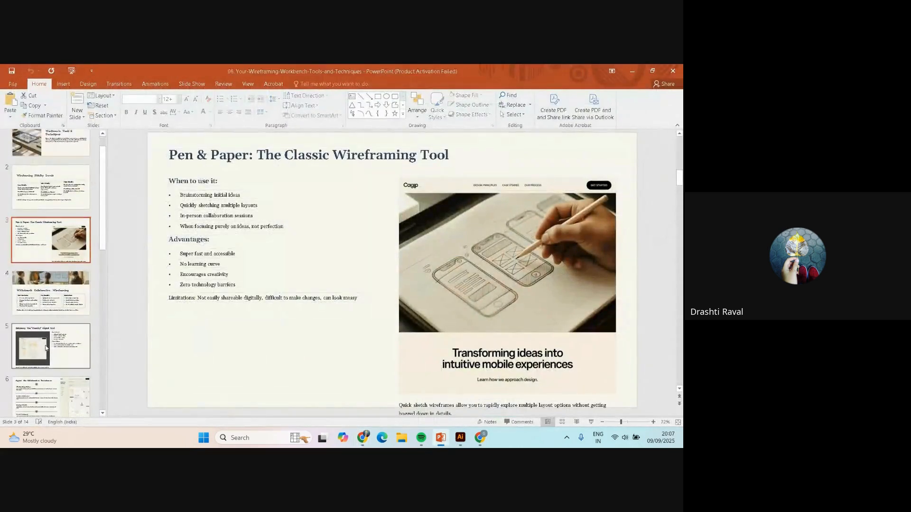
left_click(58, 313)
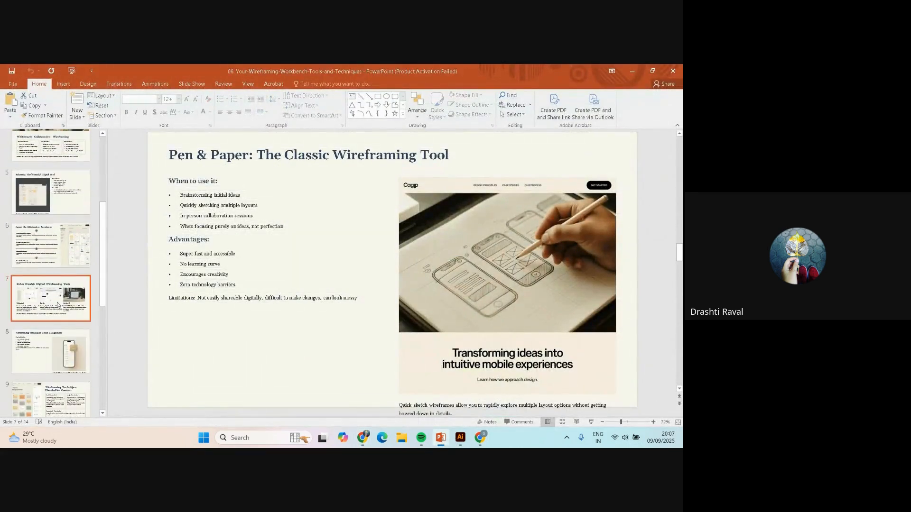
left_click(182, 320)
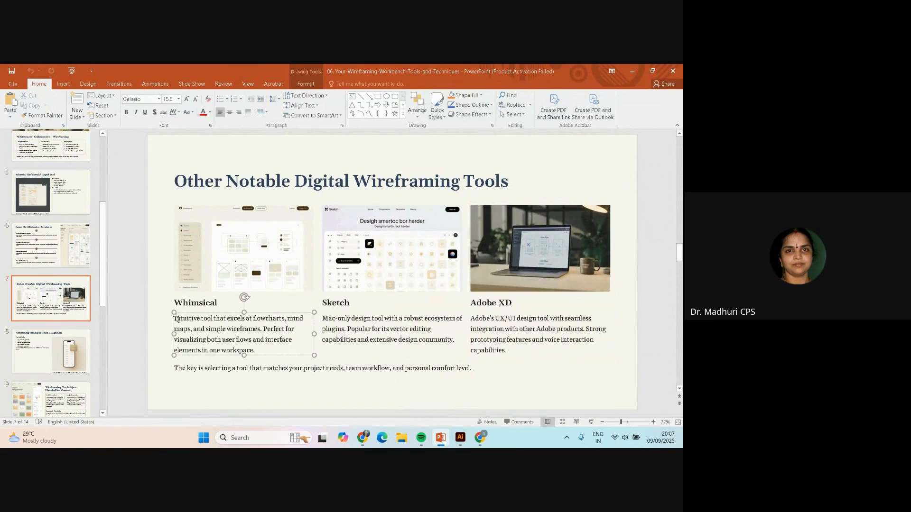
double_click(176, 319)
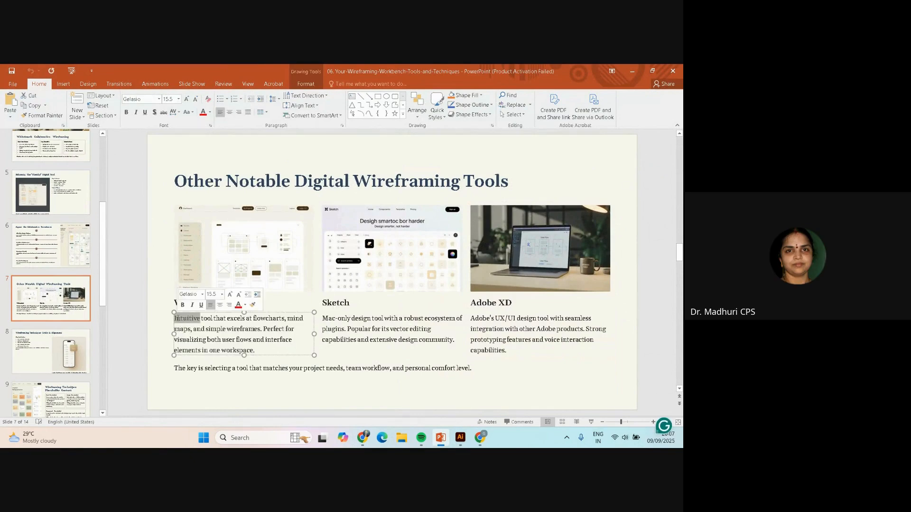
triple_click(177, 321)
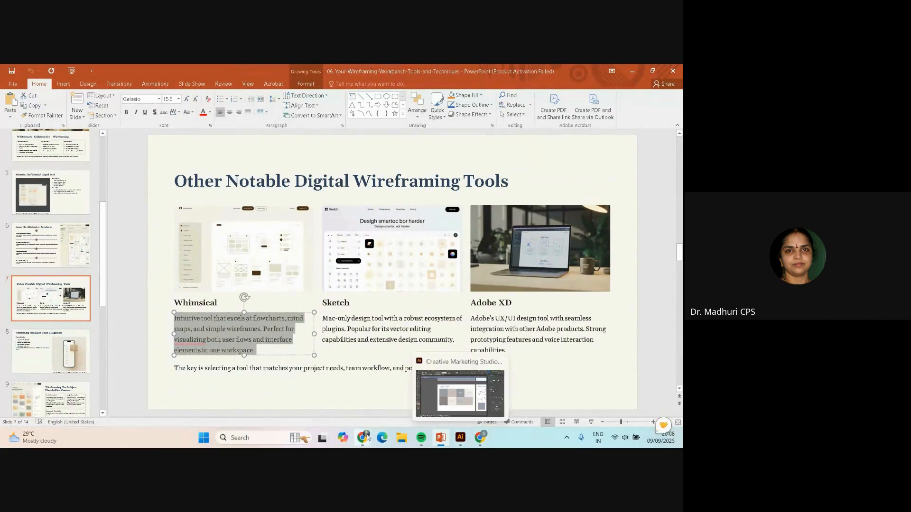
Step: Switch to the browser, check the Google Meet call and return to the PowerPoint deck
mouse_move(361, 439)
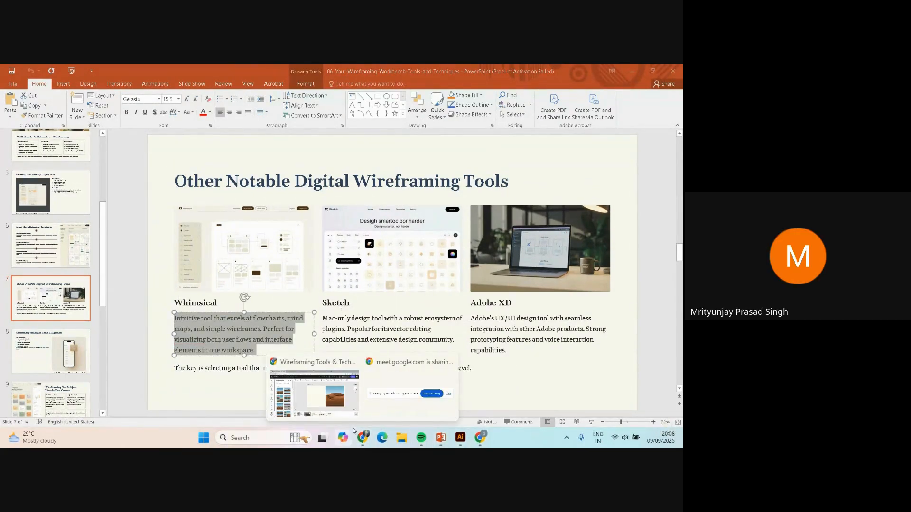
left_click(332, 398)
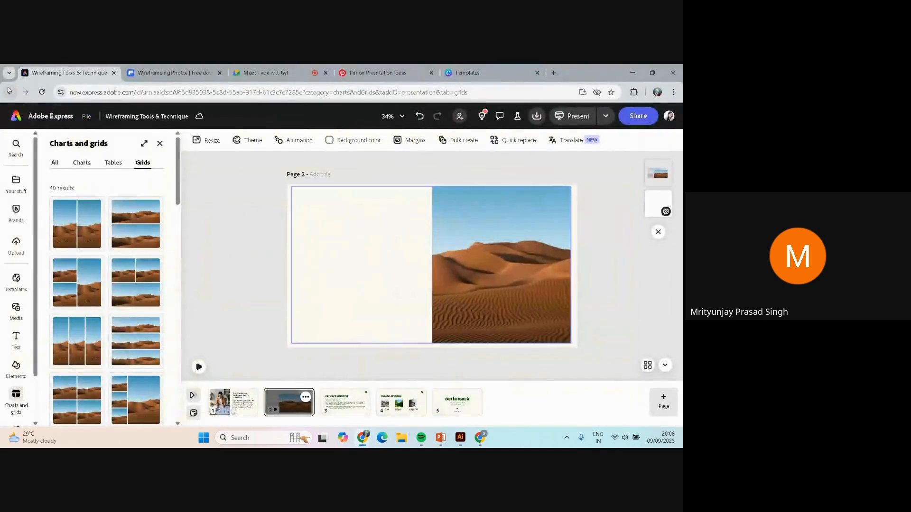
left_click(259, 67)
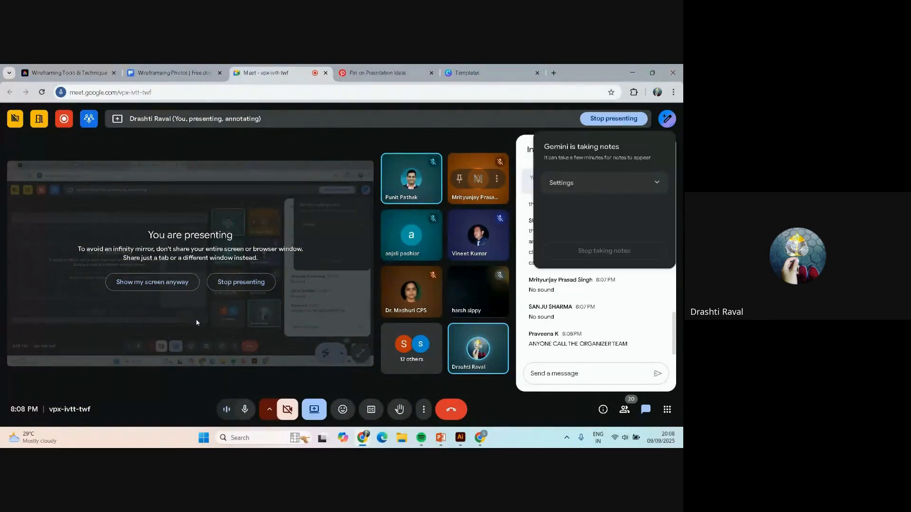
left_click(440, 437)
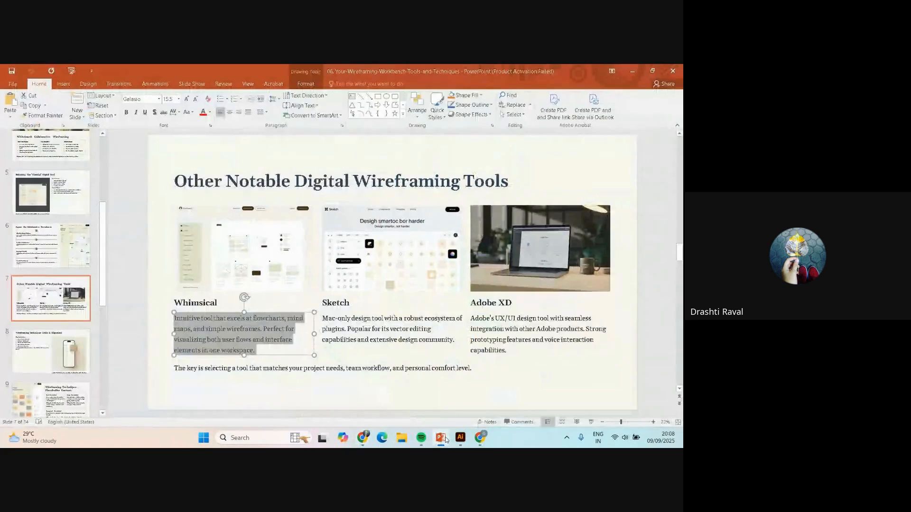
left_click(358, 306)
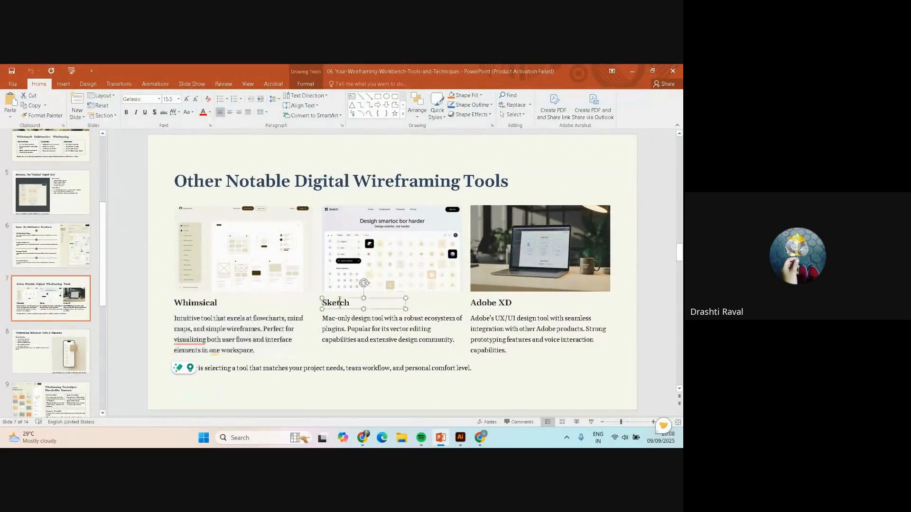
left_click(362, 337, "shift")
left_click(518, 333, "shift")
left_click(488, 301, "shift")
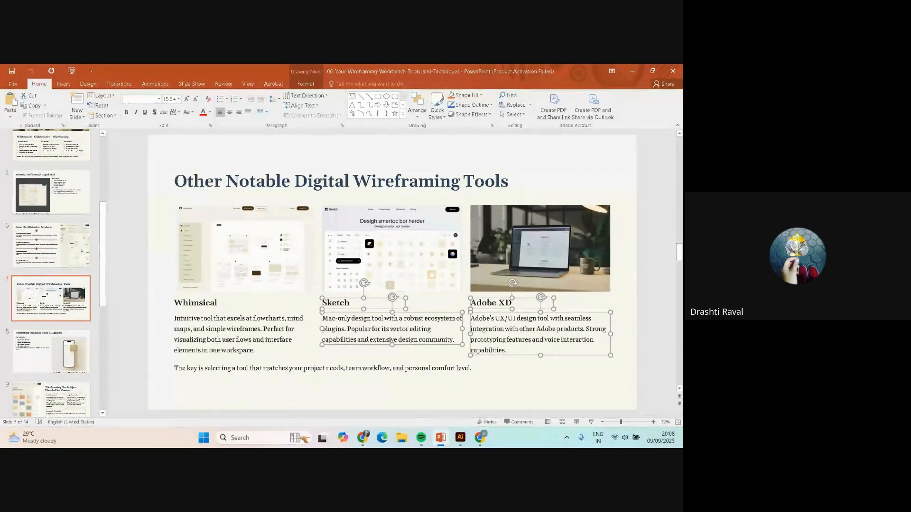
left_click(668, 285)
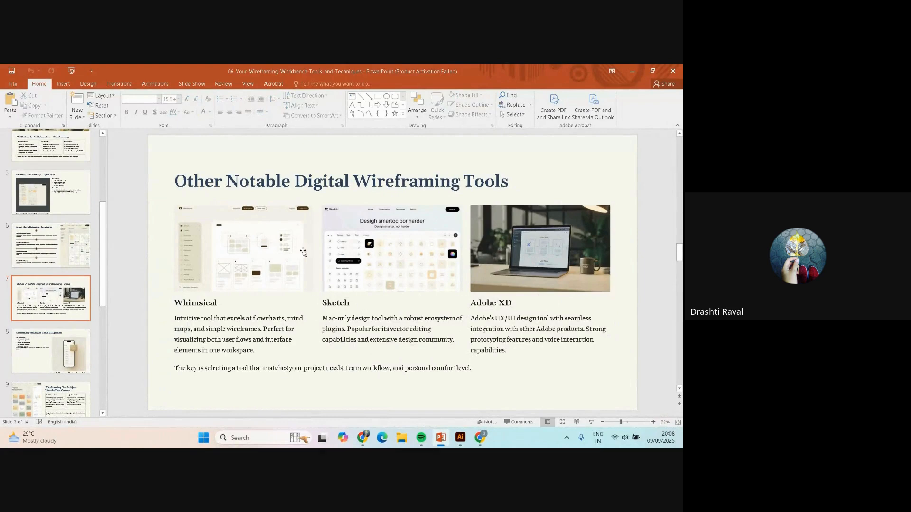
Step: Copy the full Whimsical description paragraph on slide 7
left_click(174, 317)
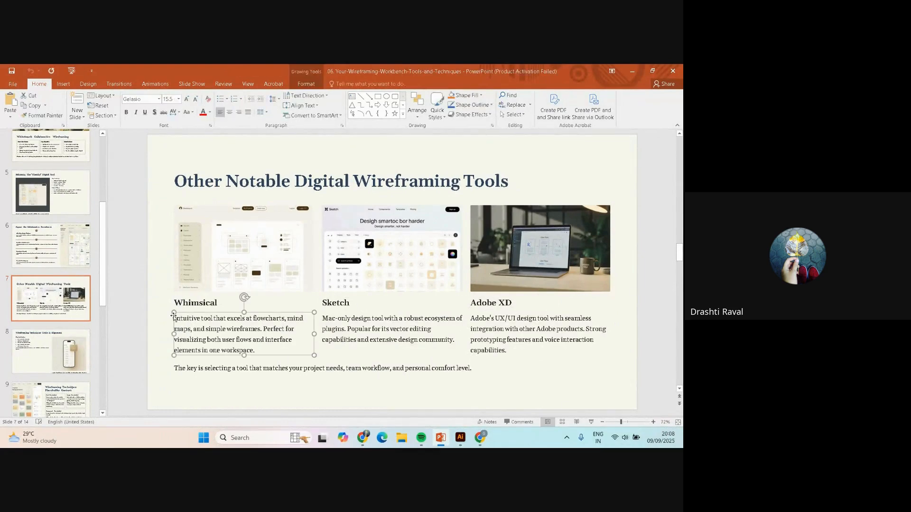
double_click(176, 319)
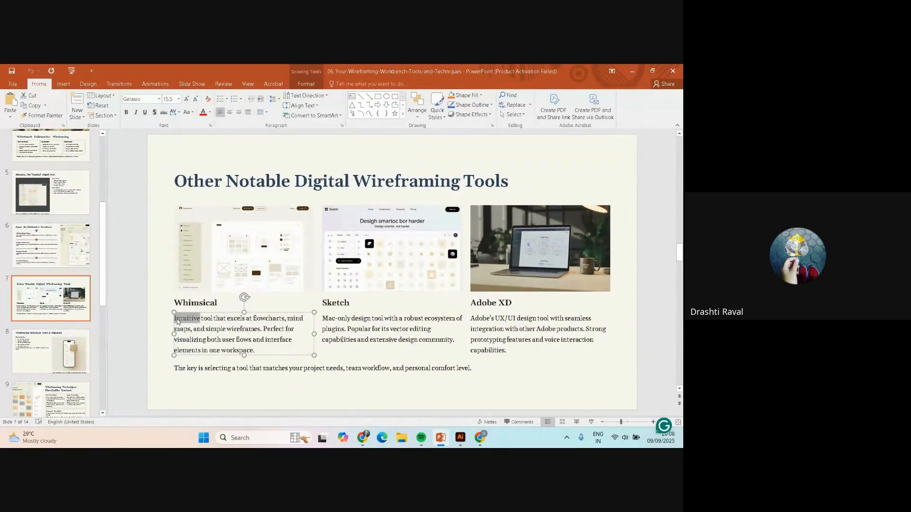
triple_click(177, 319)
key("ctrl+c")
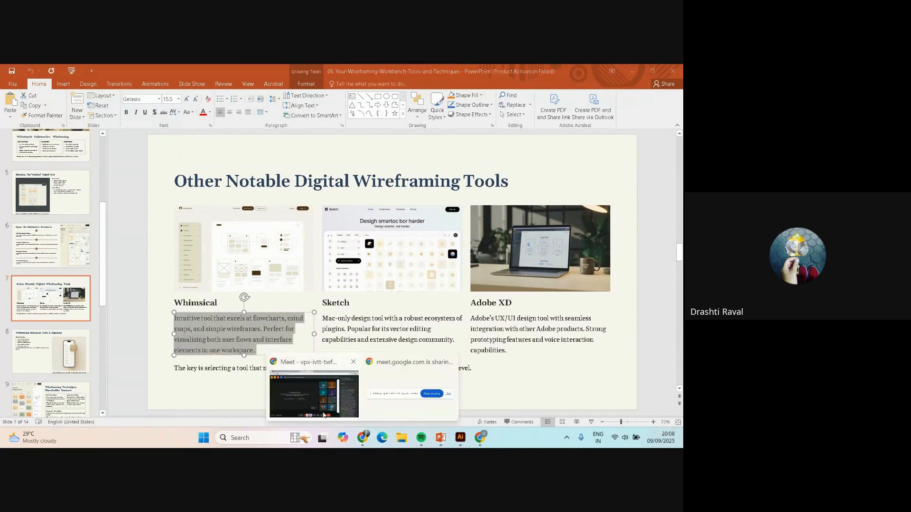
Step: Switch back to Adobe Express, add a text box with the copied Whimsical description to page 2 and move it to the page's upper-left corner
left_click(317, 404)
left_click(47, 73)
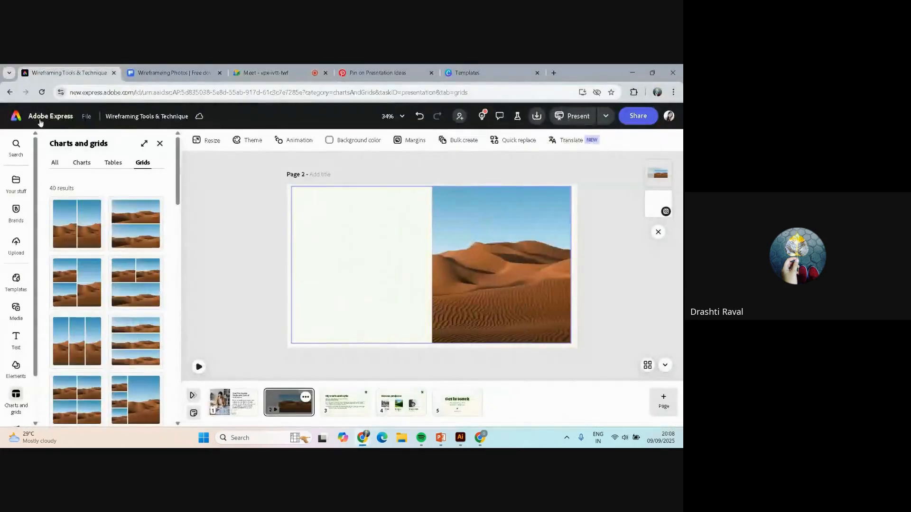
left_click(318, 235)
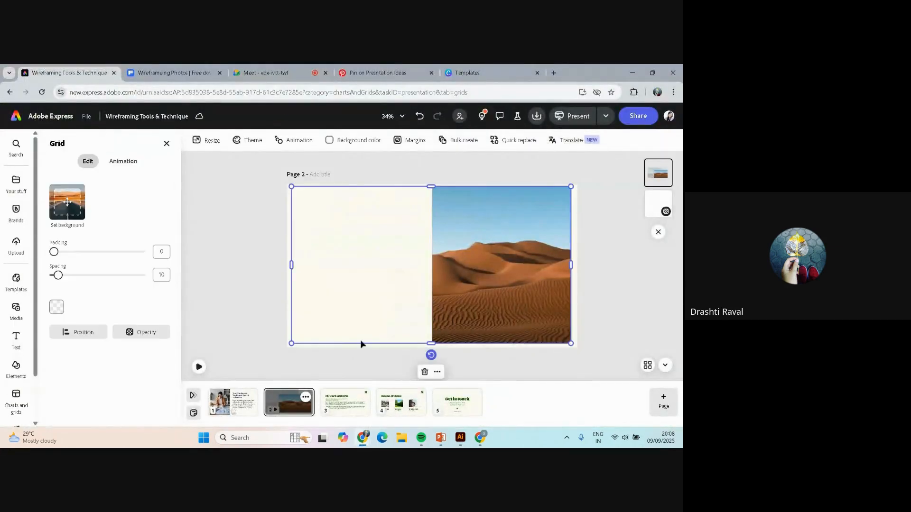
left_click(16, 338)
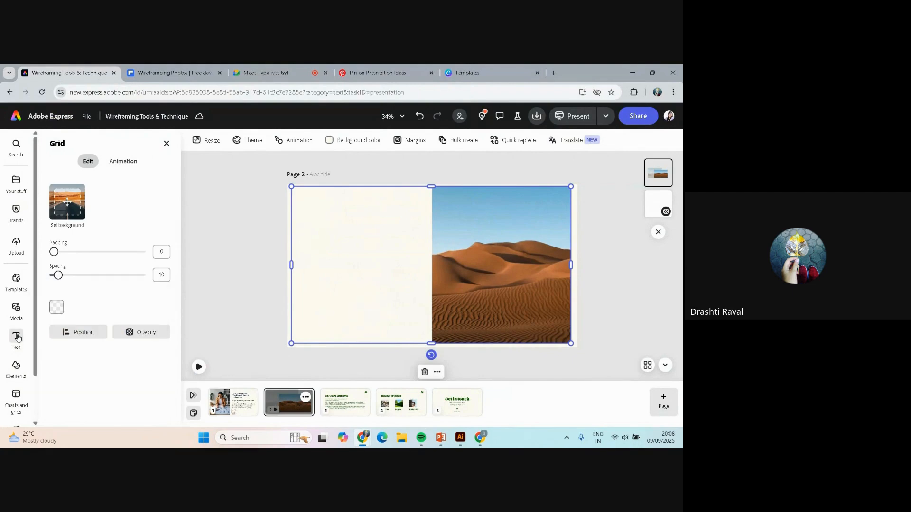
left_click(113, 165)
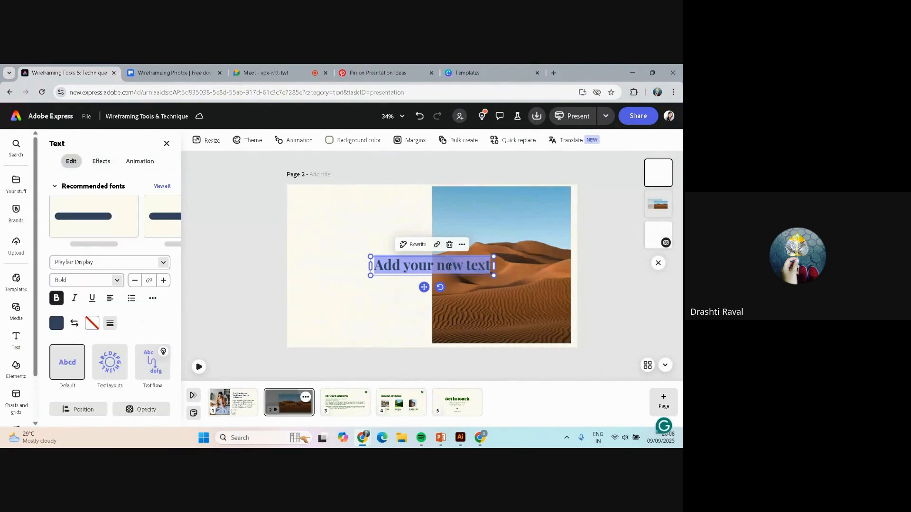
key("ctrl+v")
key("BackSpace")
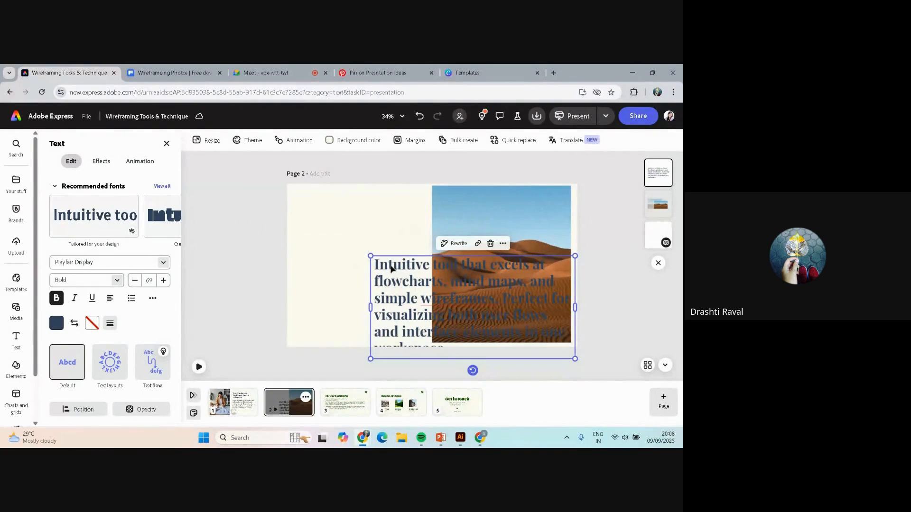
left_click_drag(382, 258, 309, 195)
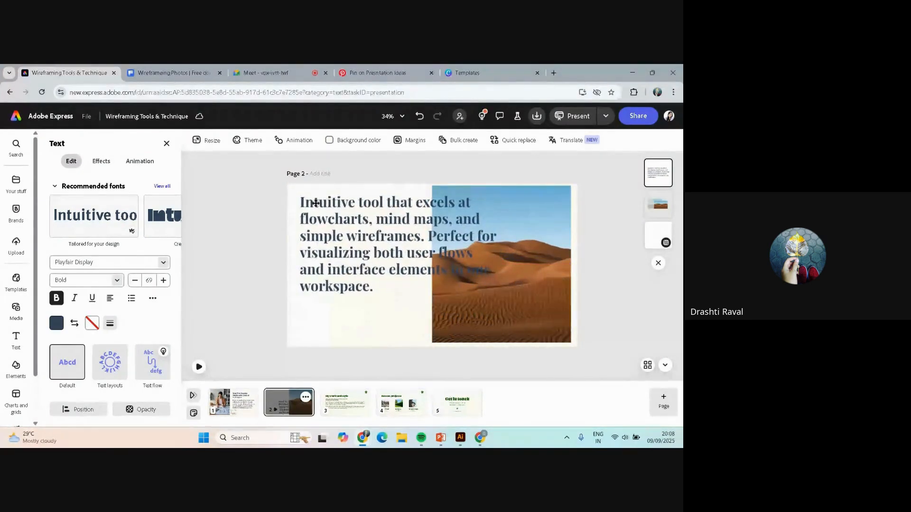
Step: Change the font of the whole Whimsical description to Futura PT Cond
double_click(327, 205)
key("ctrl+a")
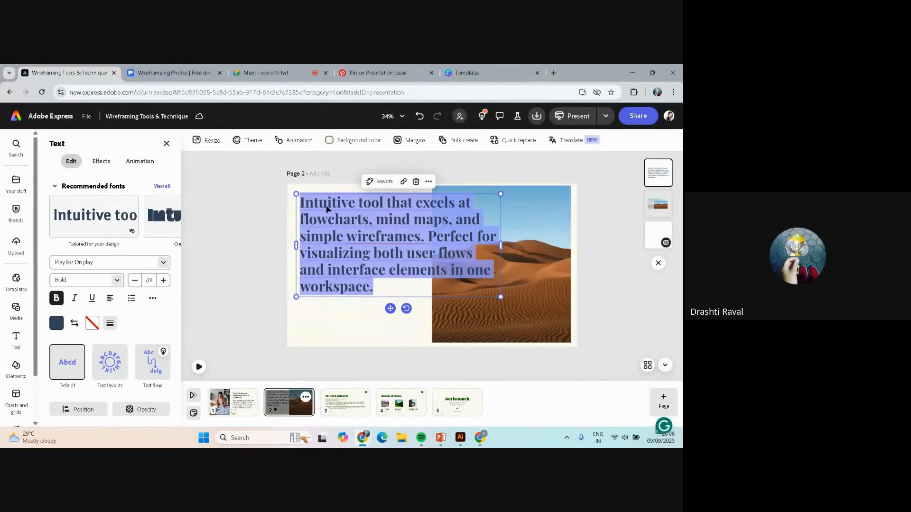
left_click(125, 259)
type("futu")
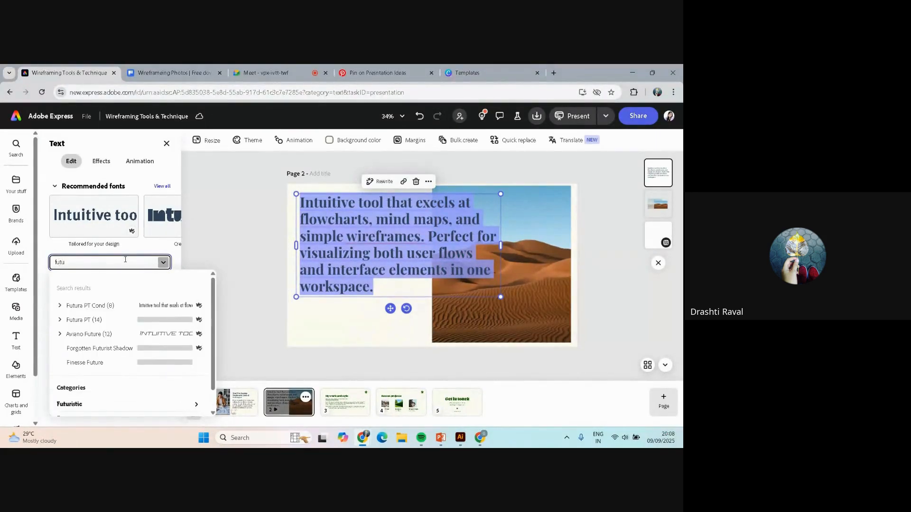
left_click(100, 305)
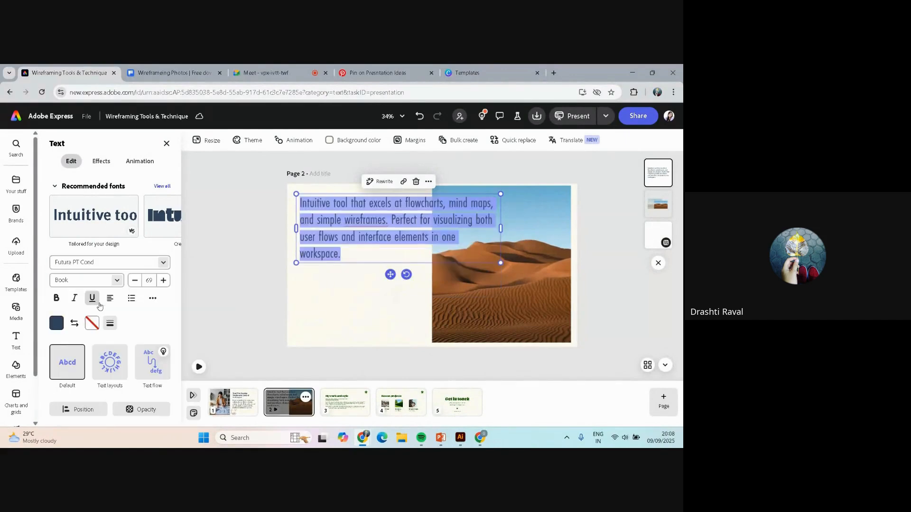
left_click(118, 282)
left_click(118, 282)
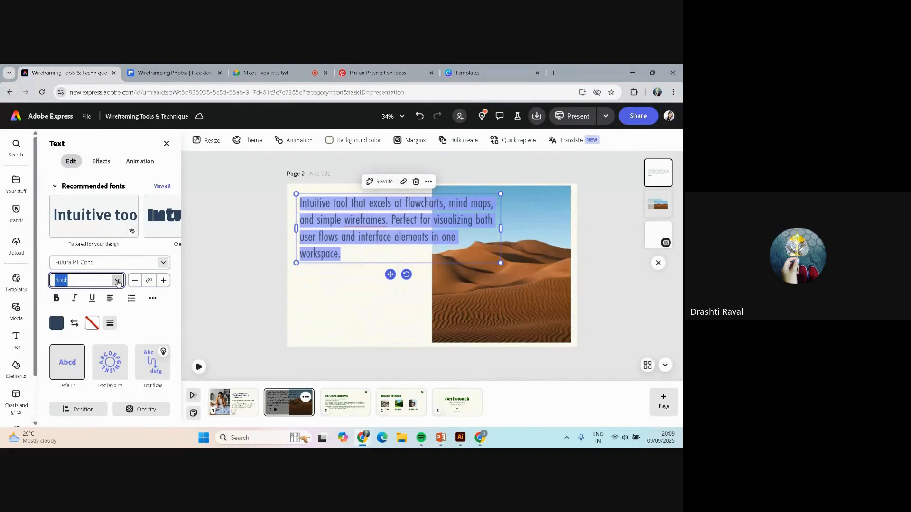
Step: Narrow the description text box so that it fits within the empty left column beside the desert image
left_click_drag(501, 229, 423, 228)
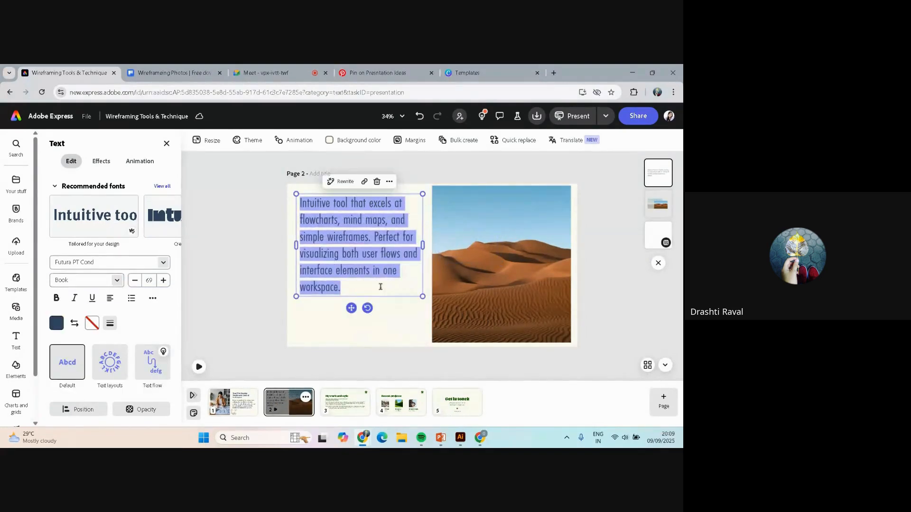
left_click(225, 253)
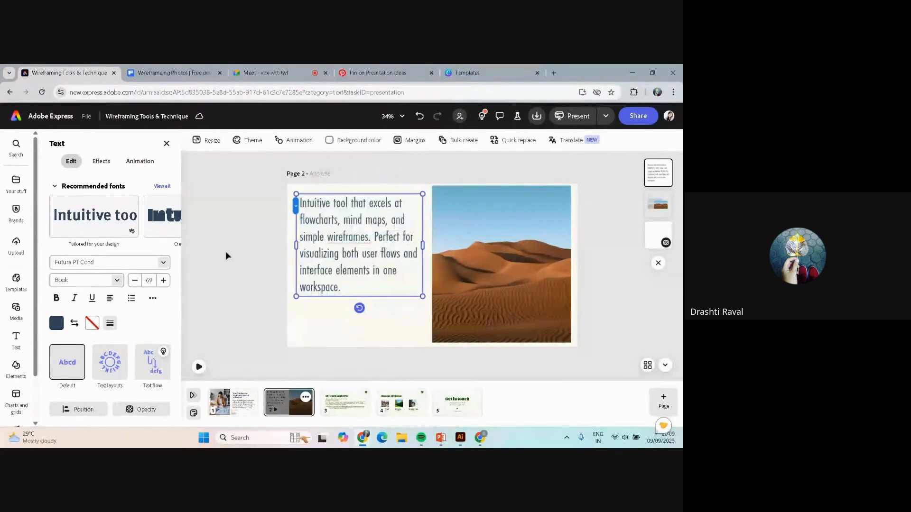
left_click(232, 260)
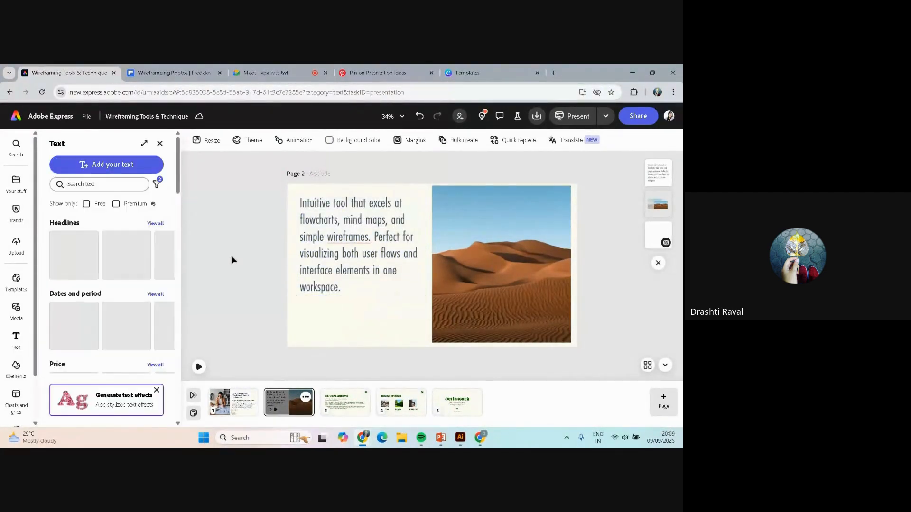
Step: Reduce the description text's font size to 54
left_click(310, 221)
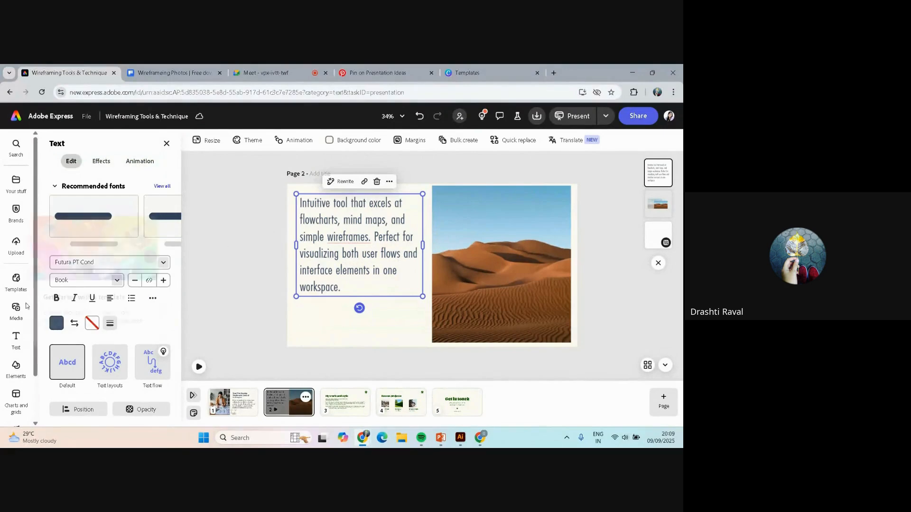
left_click(135, 281)
left_click(135, 281)
left_click(135, 280)
left_click(135, 280)
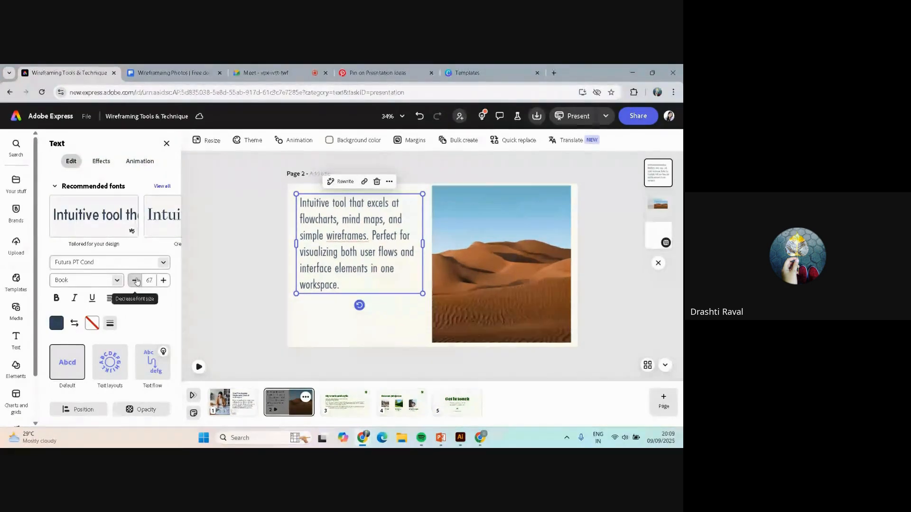
left_click(135, 280)
left_click(135, 280)
left_click(135, 280)
left_click(135, 280)
left_click(135, 280)
left_click(135, 280)
left_click(135, 281)
left_click(135, 280)
left_click(136, 281)
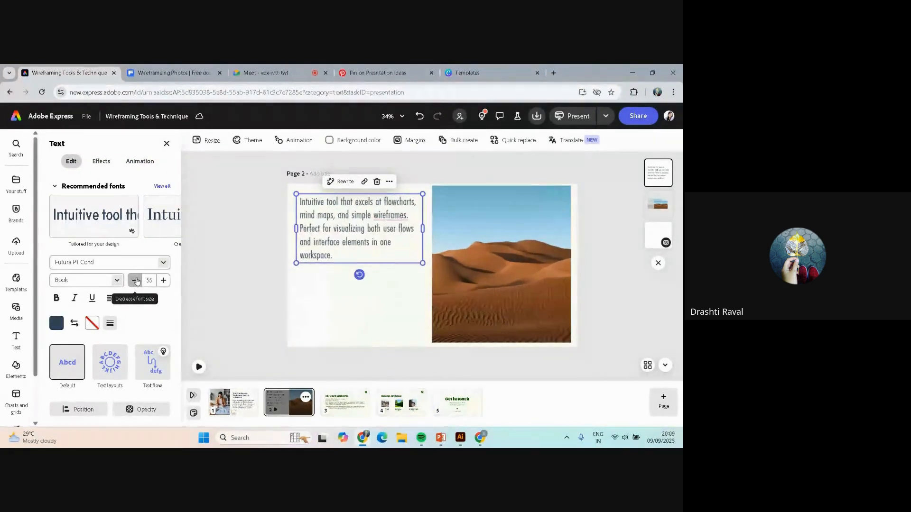
left_click(136, 280)
left_click(135, 280)
left_click(217, 252)
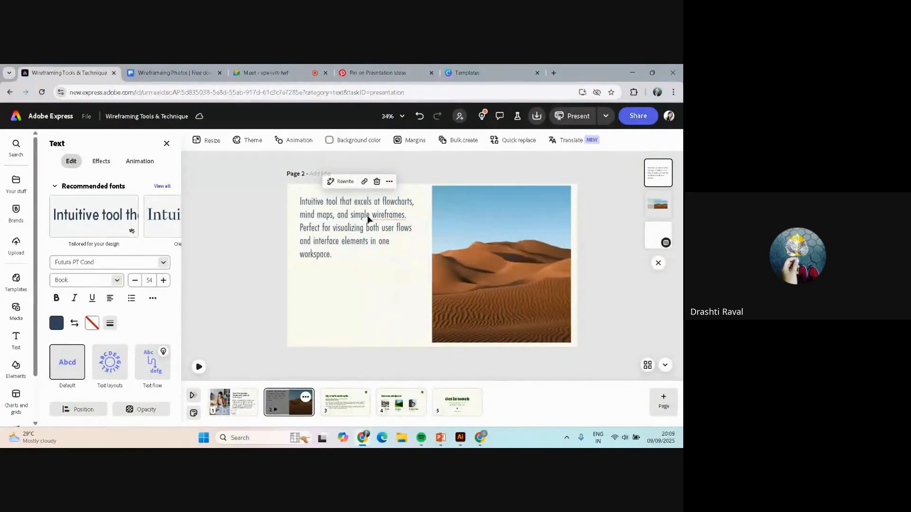
left_click(368, 218)
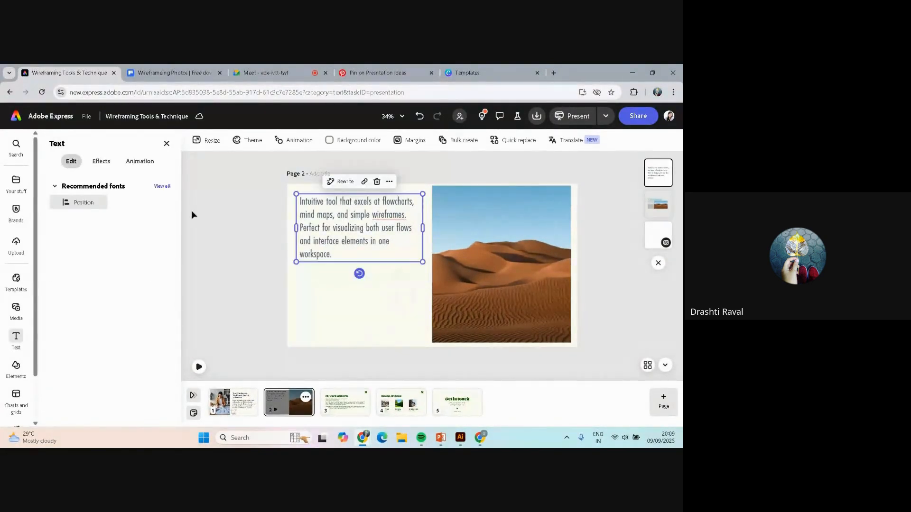
left_click(221, 235)
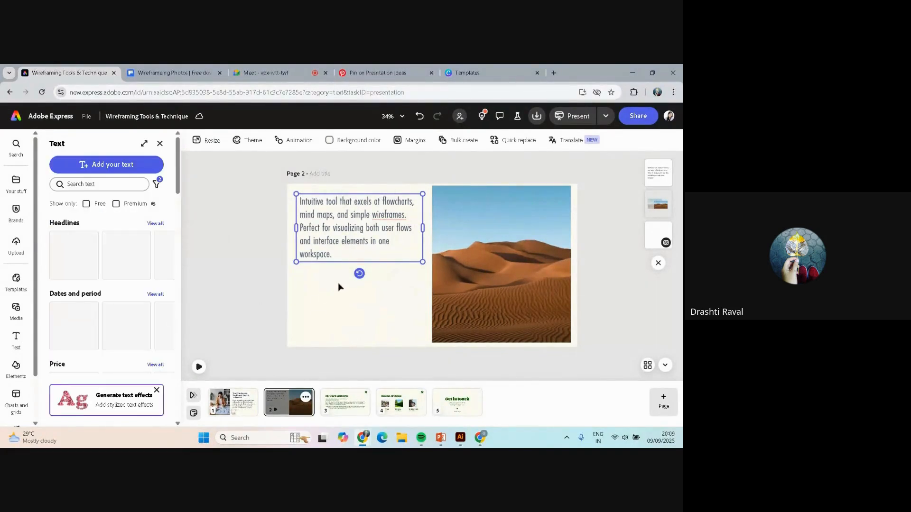
Step: Replace the desert image in the grid's right column with the People stock photo of a young woman wearing headphones behind an open book
left_click(508, 231)
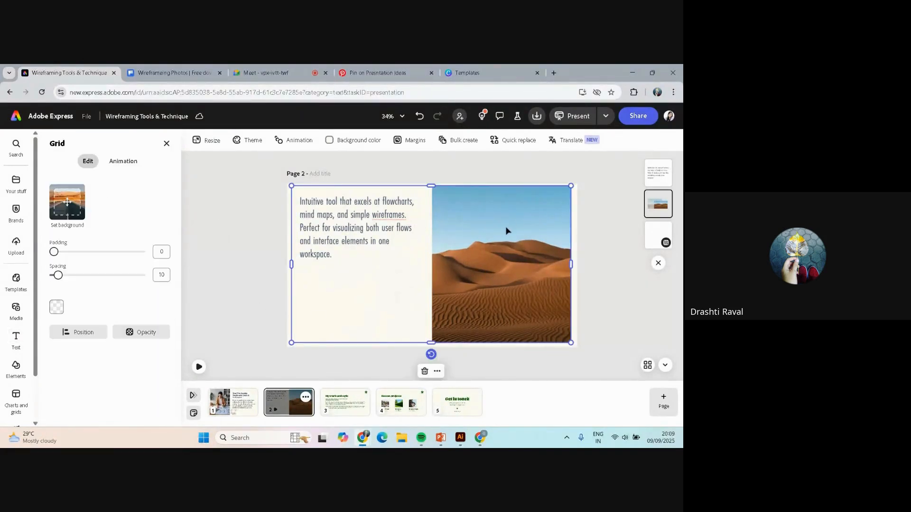
double_click(508, 231)
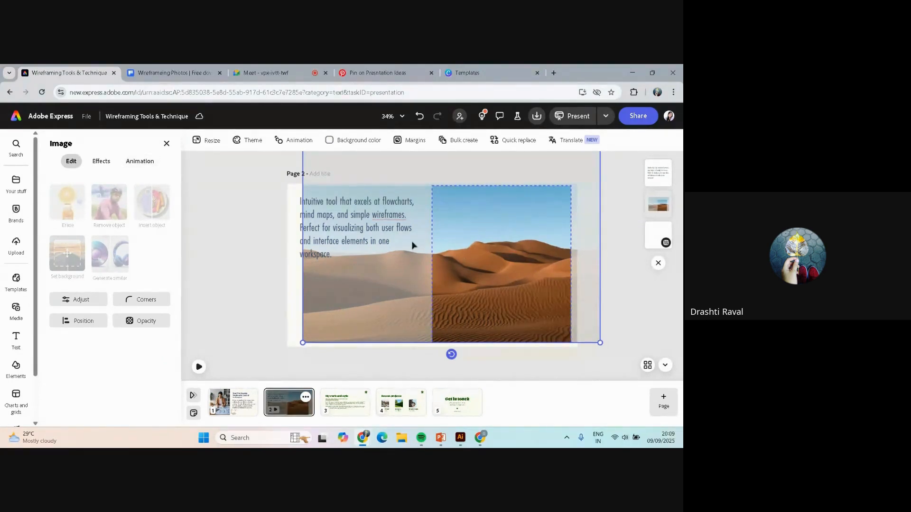
left_click(225, 251)
left_click(515, 240)
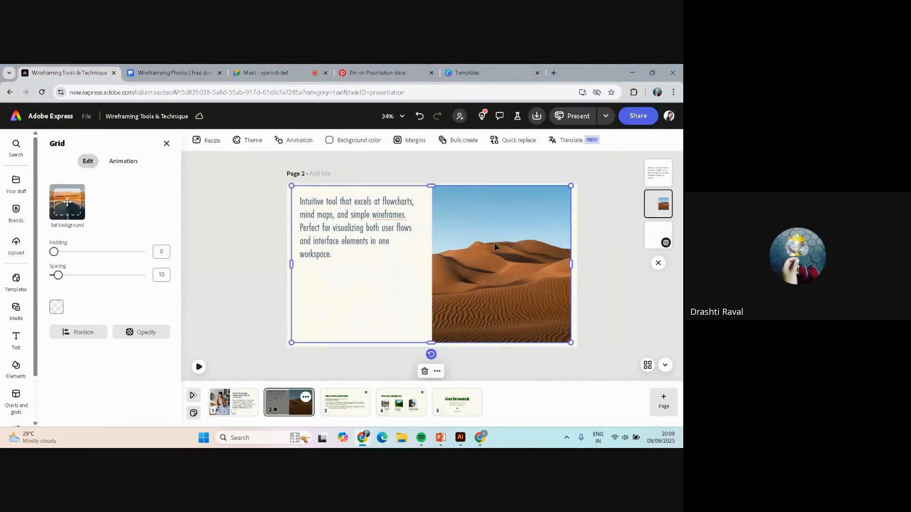
left_click(494, 246)
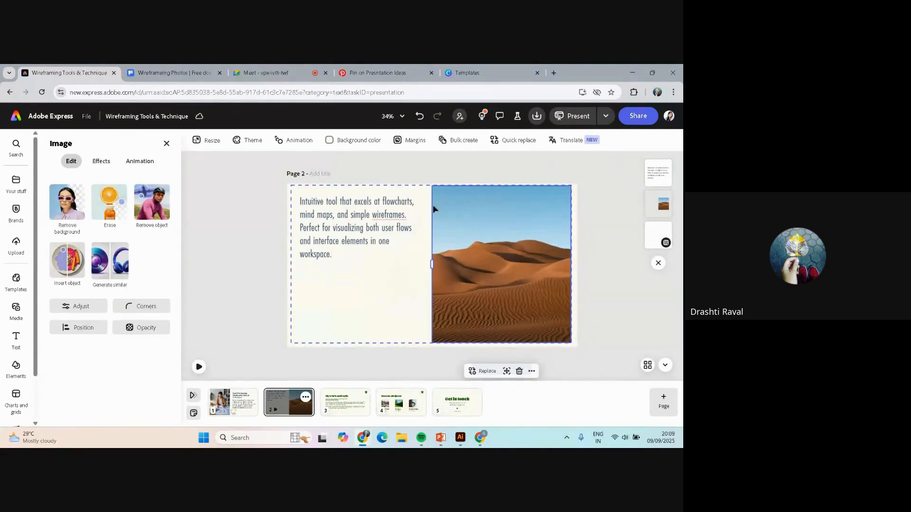
left_click(15, 311)
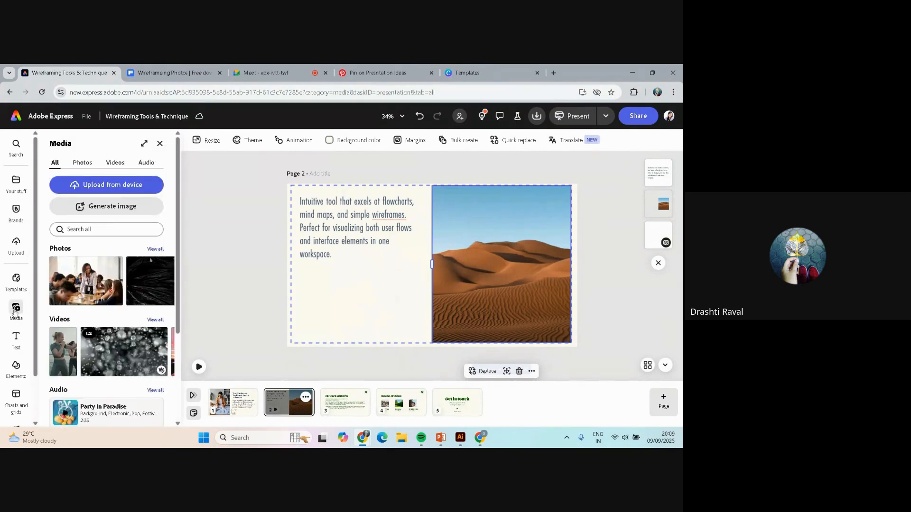
scroll(132, 277, "down", 3)
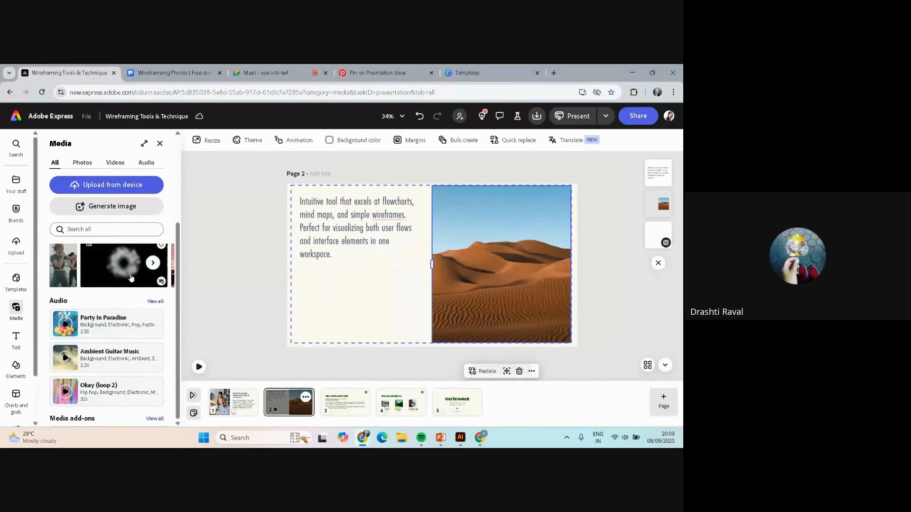
scroll(140, 266, "up", 3)
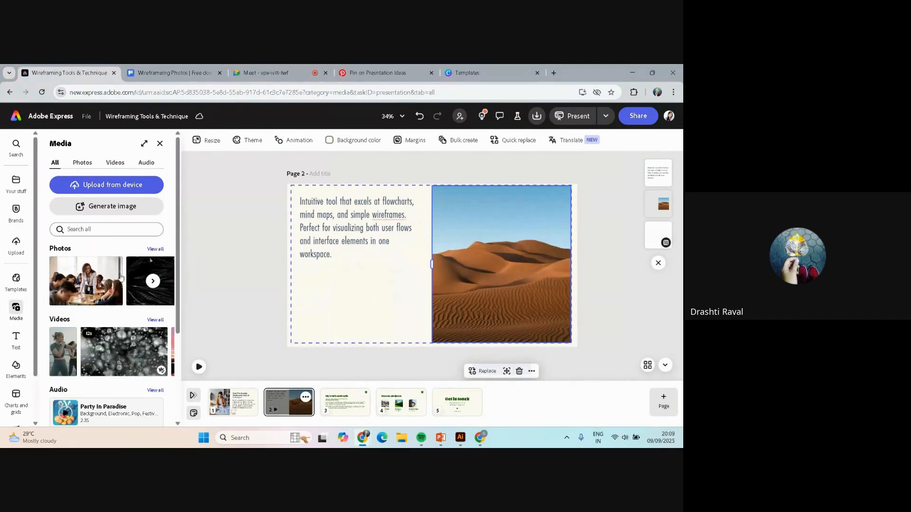
left_click(148, 250)
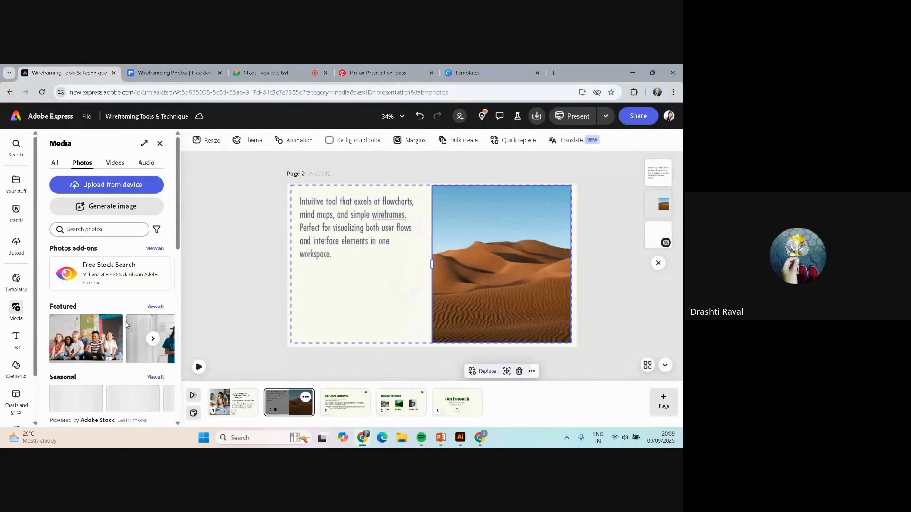
scroll(125, 323, "down", 2)
scroll(87, 289, "down", 3)
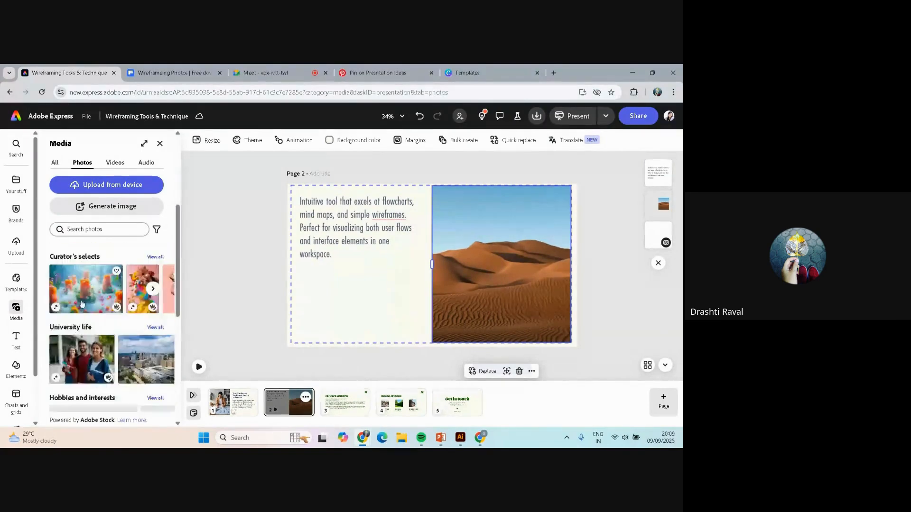
scroll(85, 346, "down", 2)
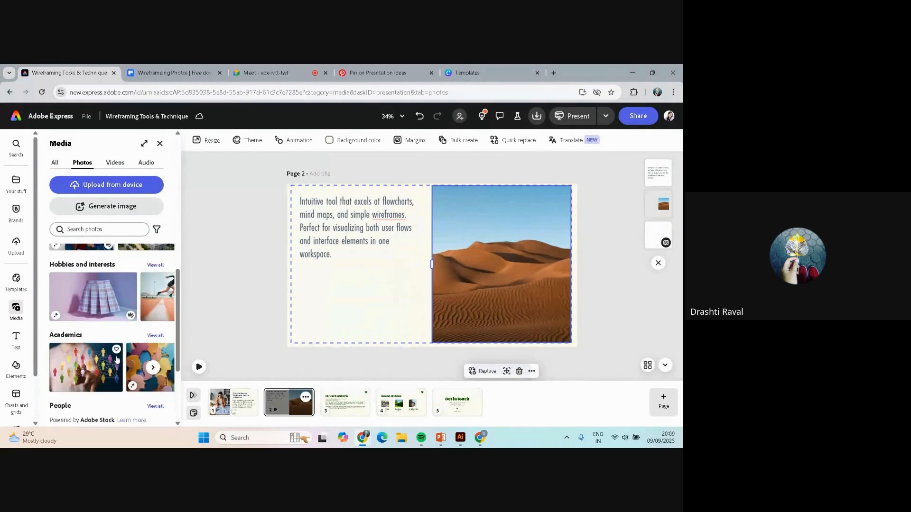
scroll(107, 378, "down", 2)
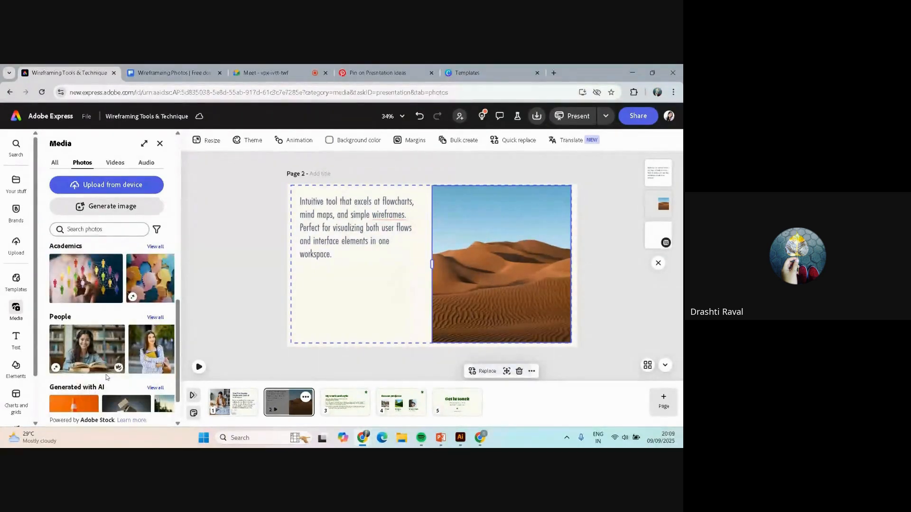
left_click(91, 345)
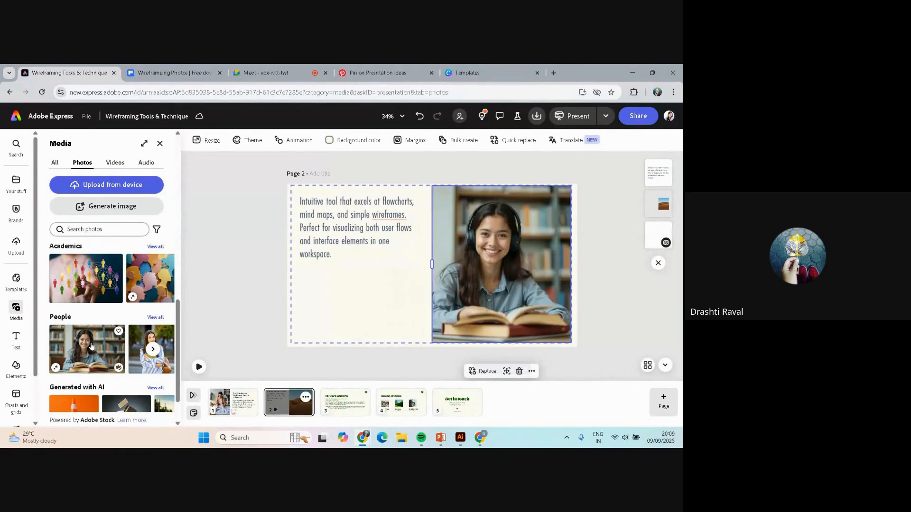
left_click(596, 283)
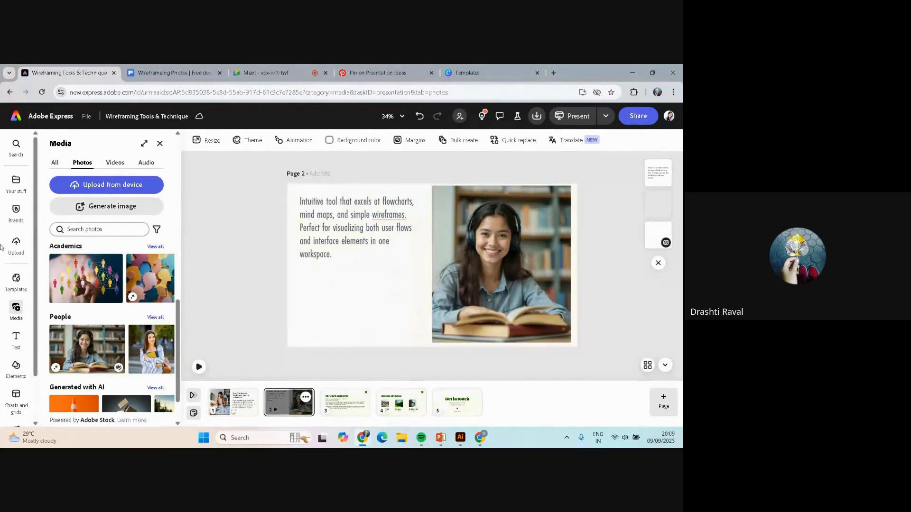
Step: Add the dark blue leafy branch illustration from the design assets to page 2
left_click(16, 367)
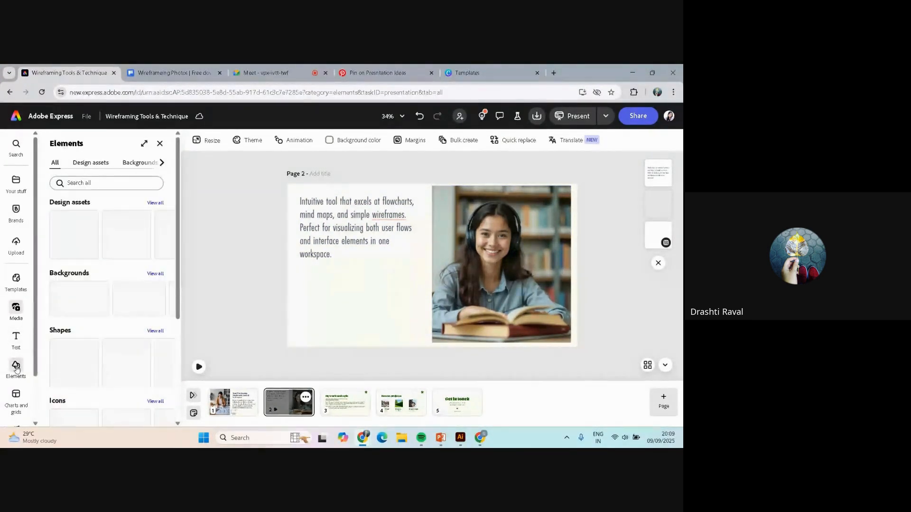
scroll(114, 246, "down", 3)
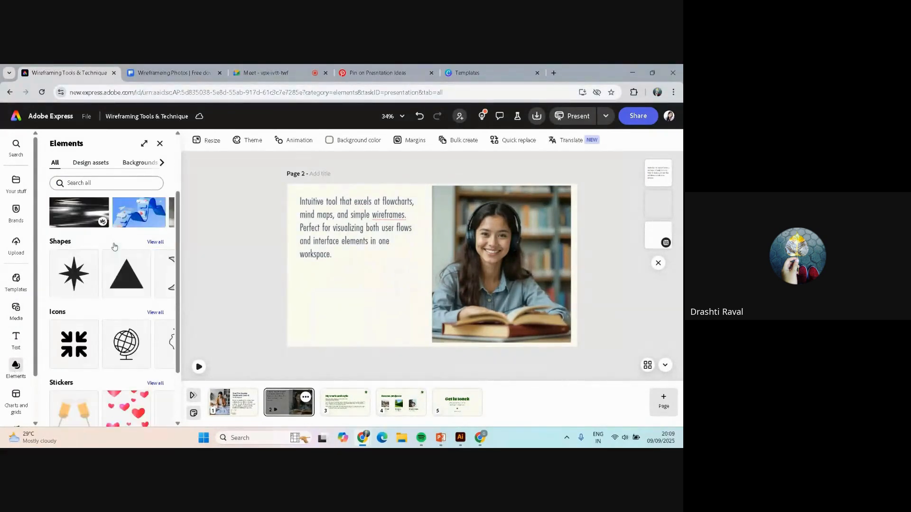
scroll(127, 327, "down", 1)
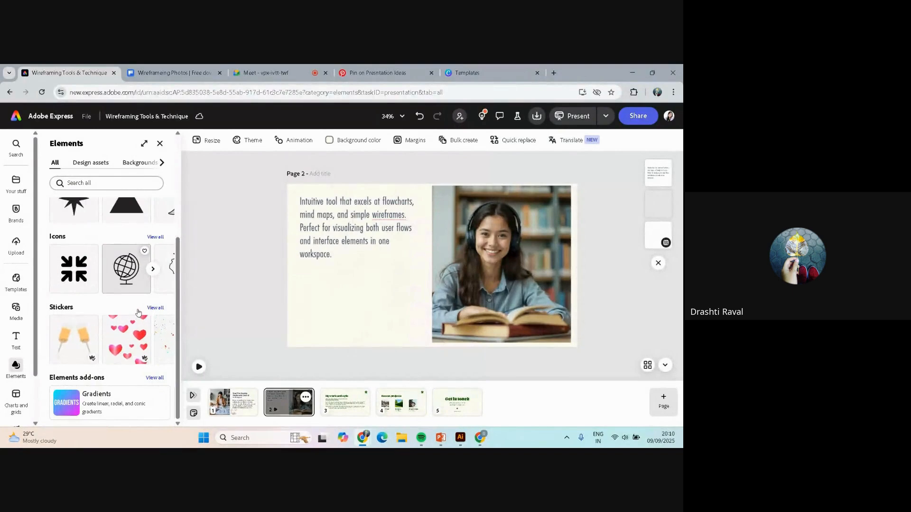
scroll(114, 304, "up", 3)
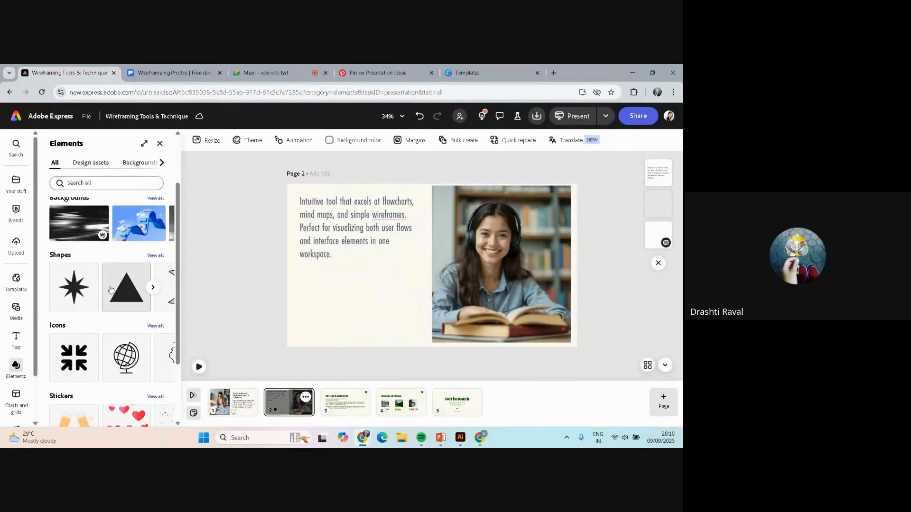
scroll(111, 287, "up", 1)
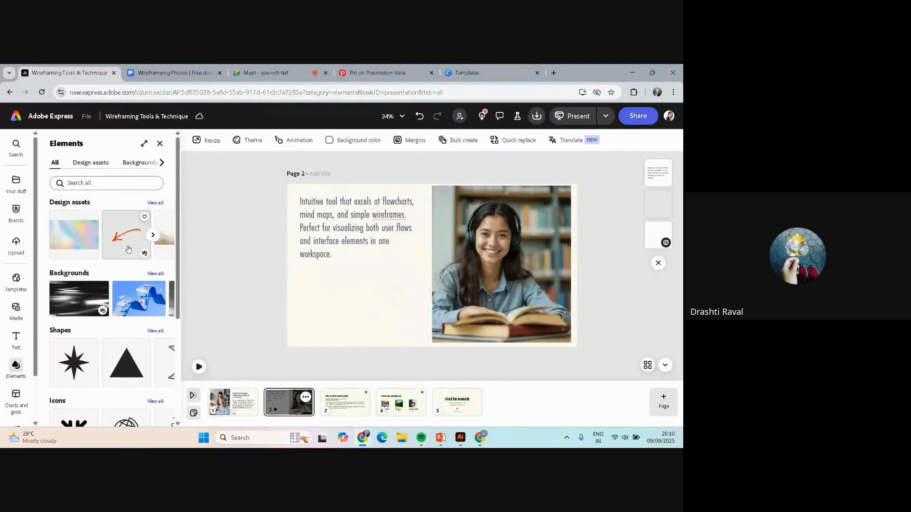
left_click(155, 202)
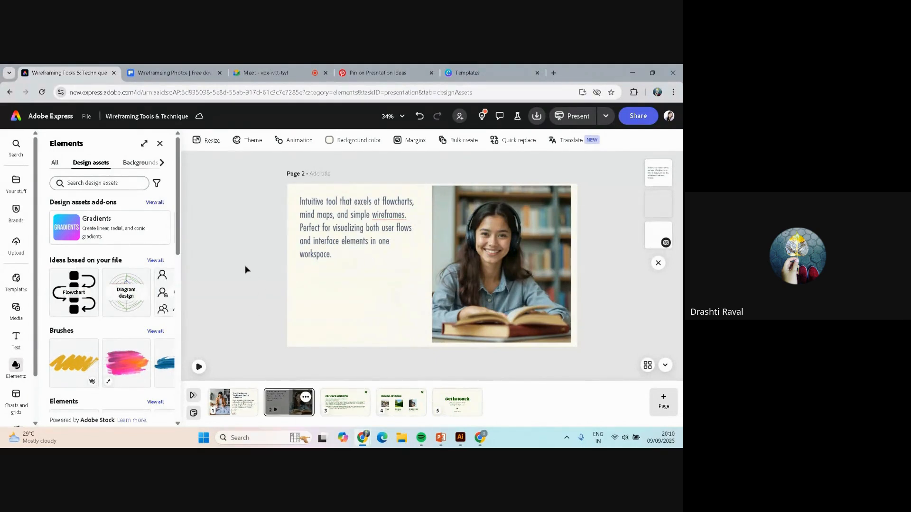
left_click(352, 226)
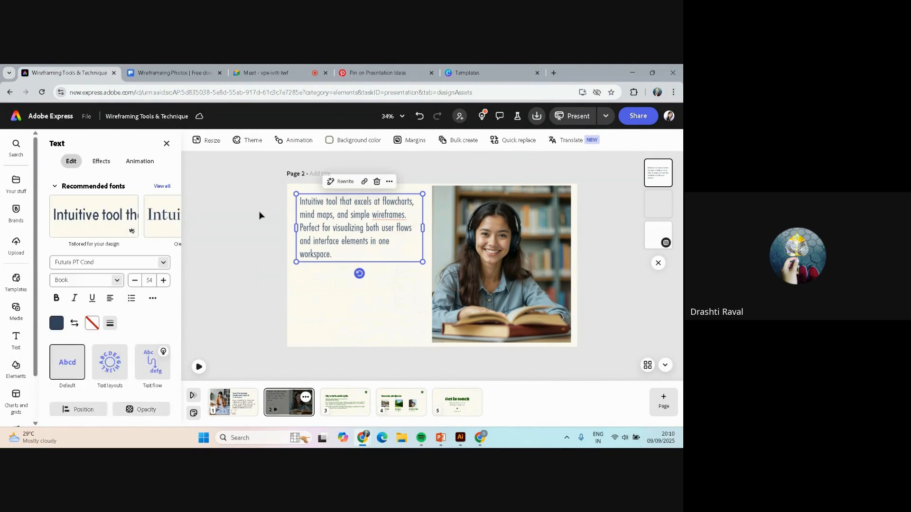
left_click(16, 366)
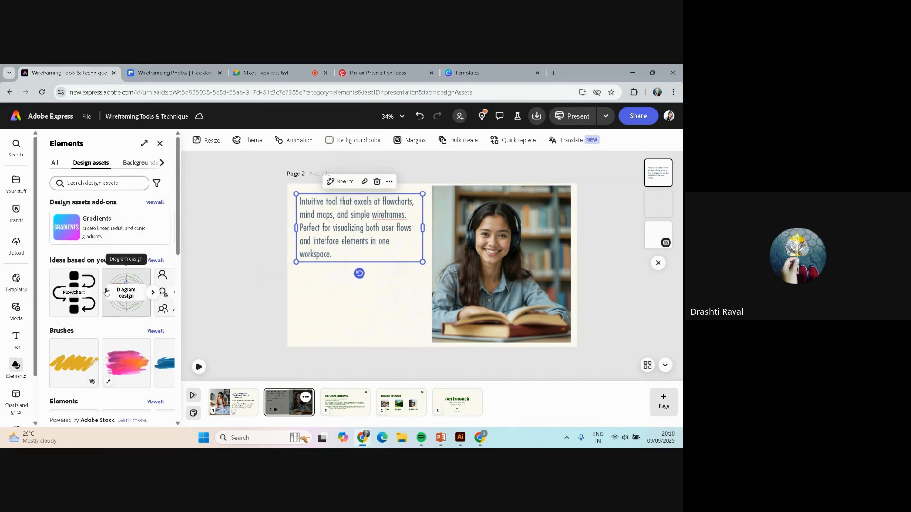
scroll(106, 291, "down", 3)
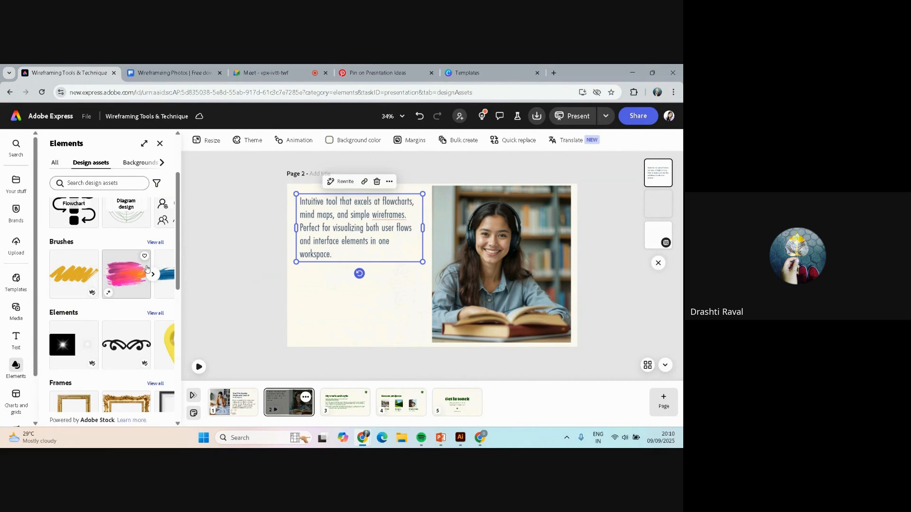
scroll(147, 268, "down", 2)
scroll(138, 332, "down", 2)
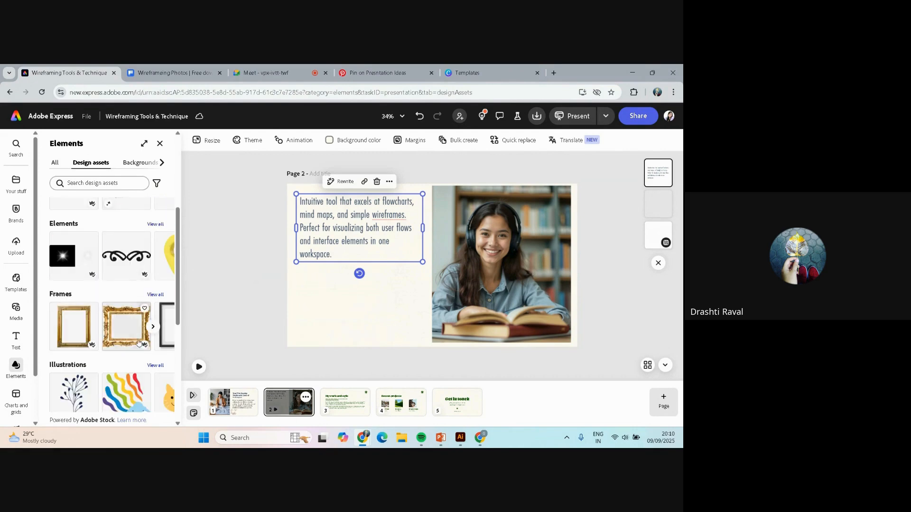
scroll(139, 339, "down", 2)
left_click(68, 306)
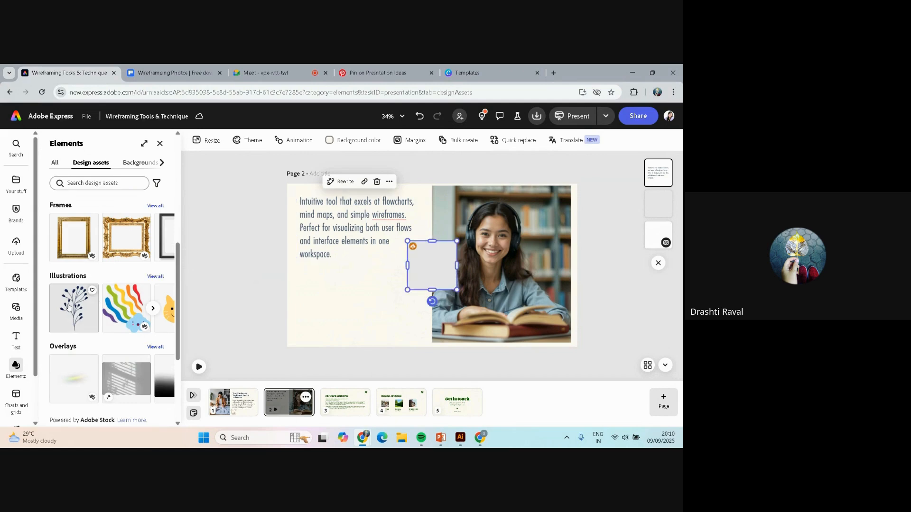
Step: Enlarge the branch illustration and place it across the boundary between the text column and the photo, overlapping the description's lower-right corner
left_click_drag(435, 259, 500, 213)
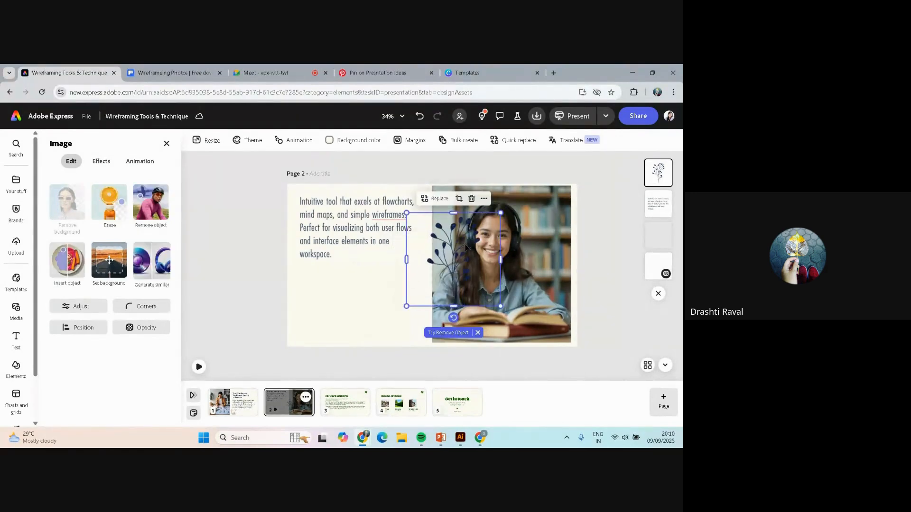
left_click_drag(454, 244, 434, 259)
left_click(248, 247)
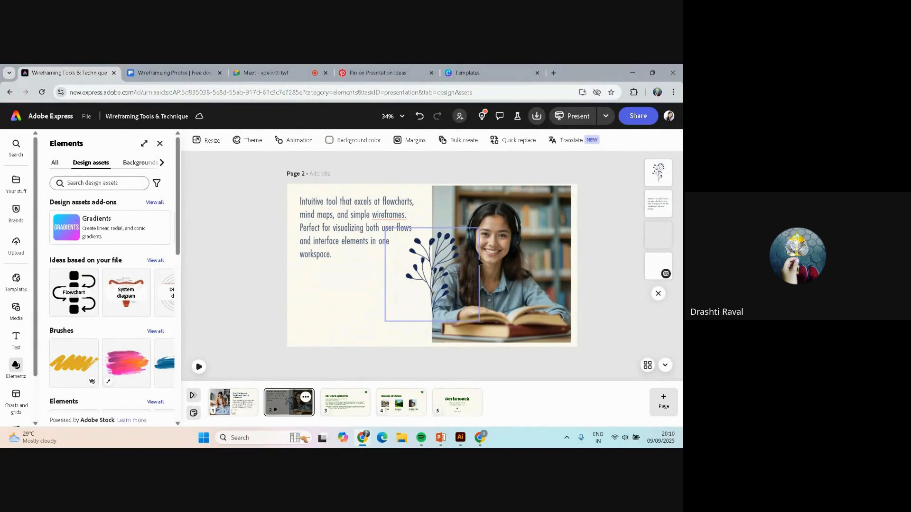
Step: Send the branch illustration backward one level so that it sits behind the description text
left_click(439, 240)
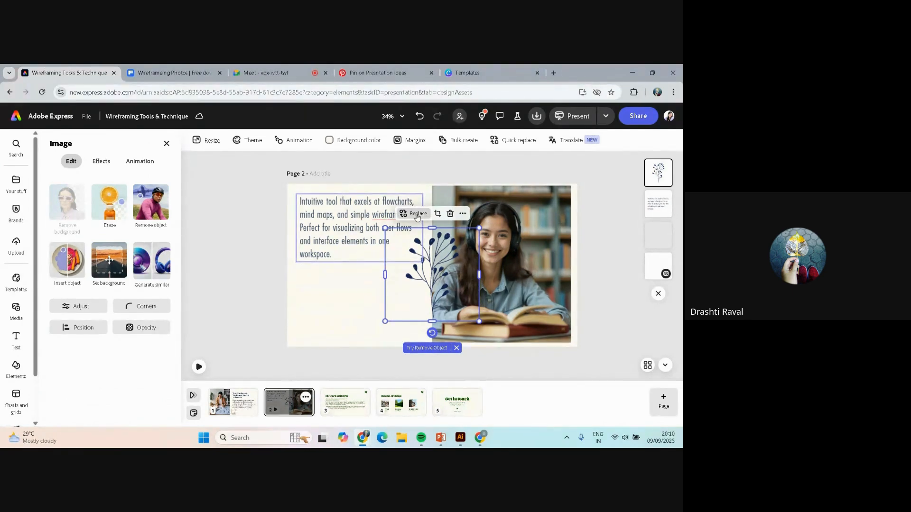
left_click(463, 214)
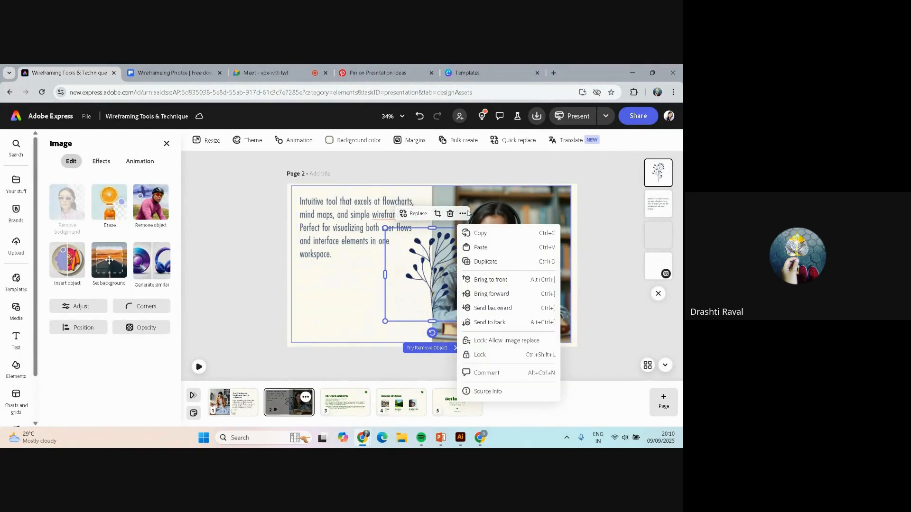
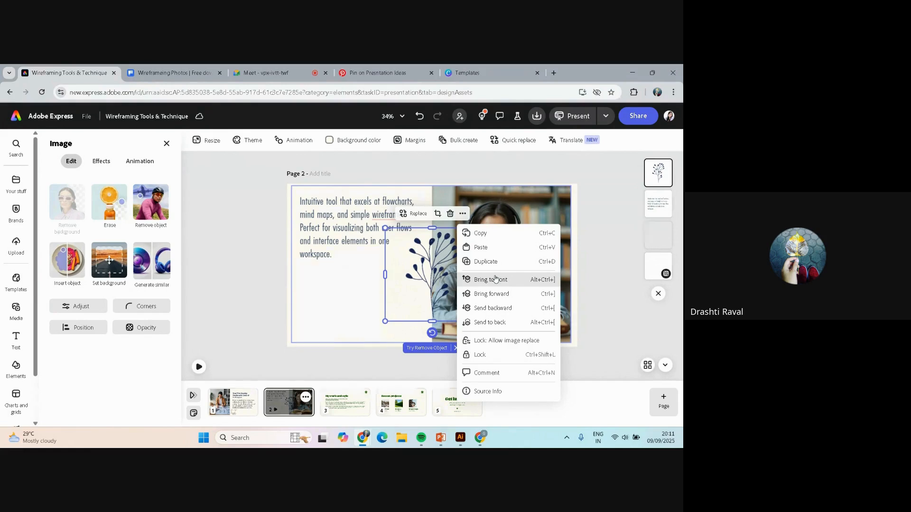
left_click(496, 308)
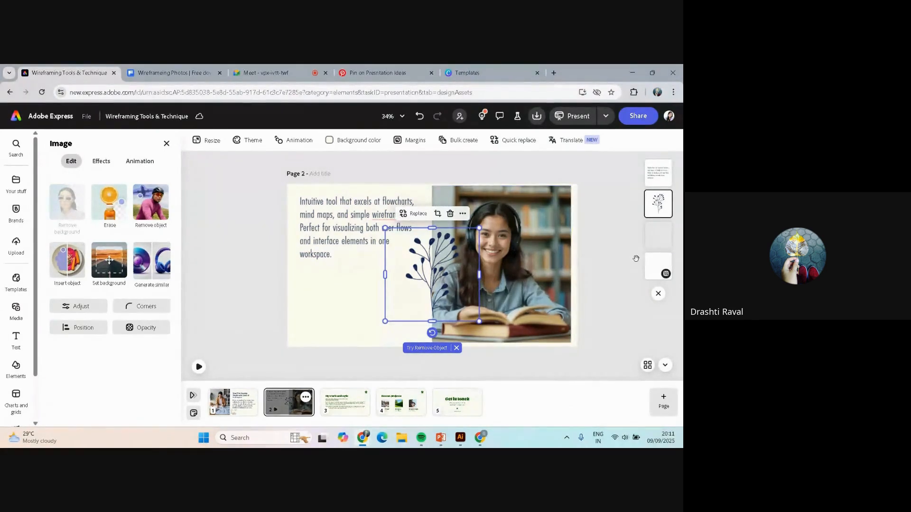
left_click(625, 254)
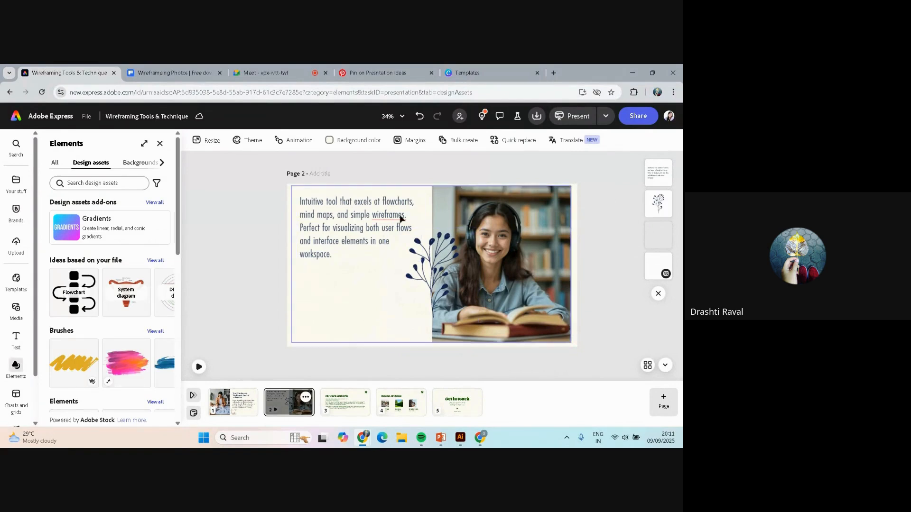
Step: Try scaling the description text box up to font size 75 so that it overlaps the branch, and undo the scaling
left_click(413, 258)
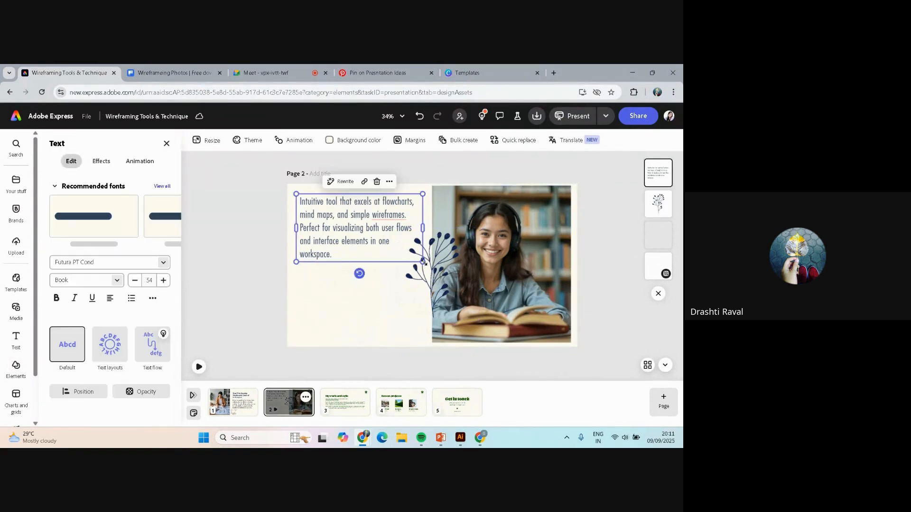
left_click_drag(422, 262, 463, 291)
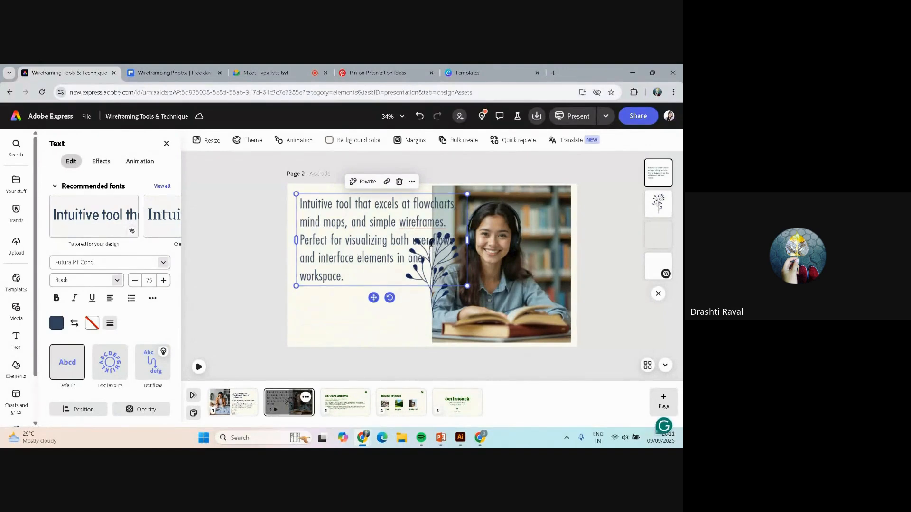
left_click(652, 204)
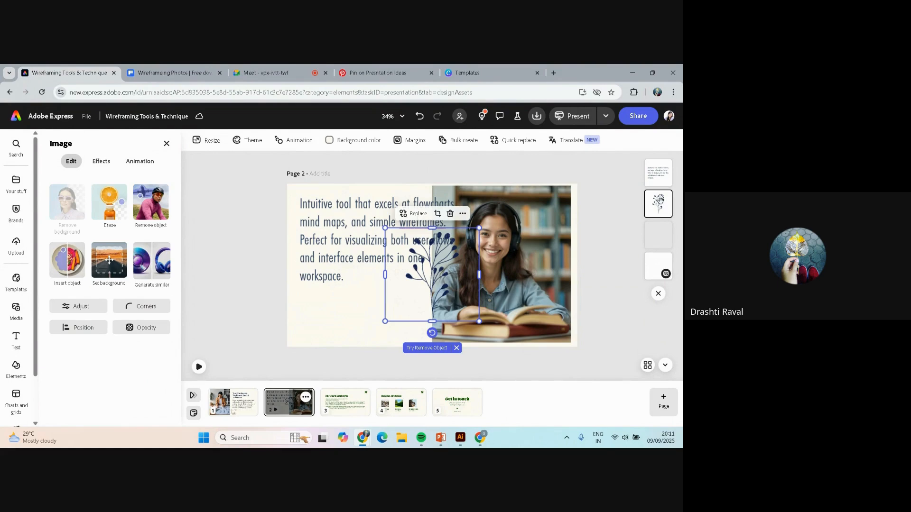
key("ctrl+z")
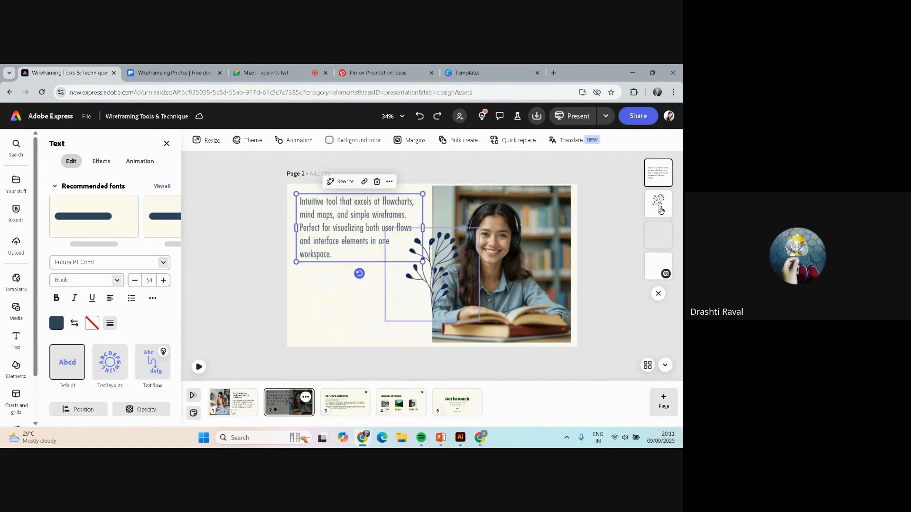
Step: Try moving the description text layer below the branch illustration in page 2's layer stack
left_click(658, 204)
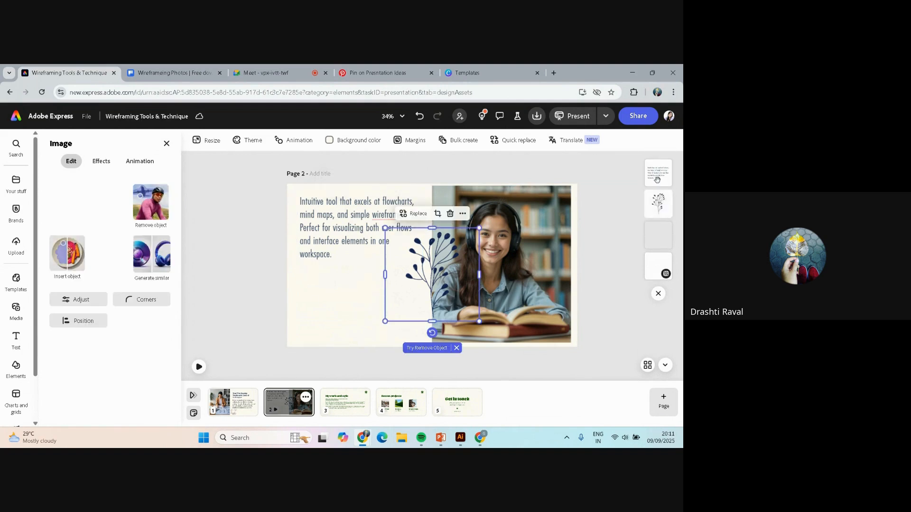
left_click_drag(657, 176, 657, 210)
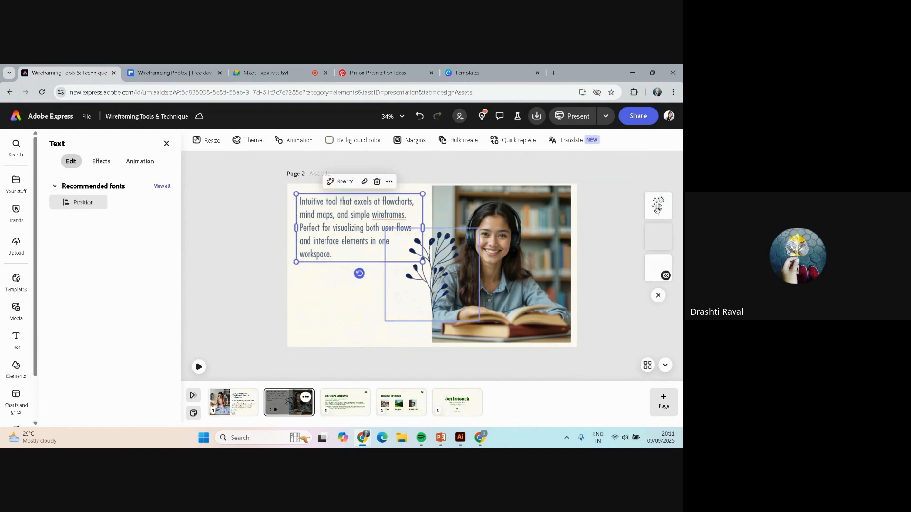
left_click(615, 198)
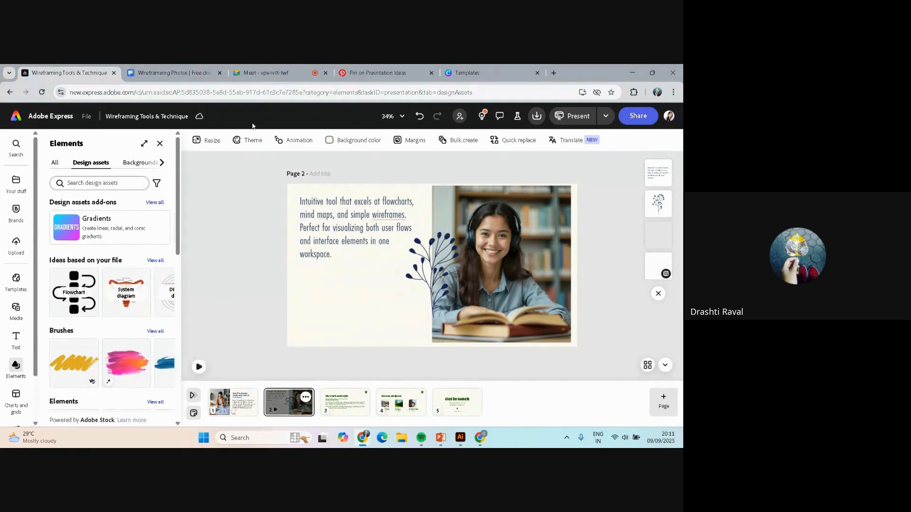
Step: Examine the page resize options, including the custom dimensions, the available units and the preset sizes for business documents
left_click(209, 141)
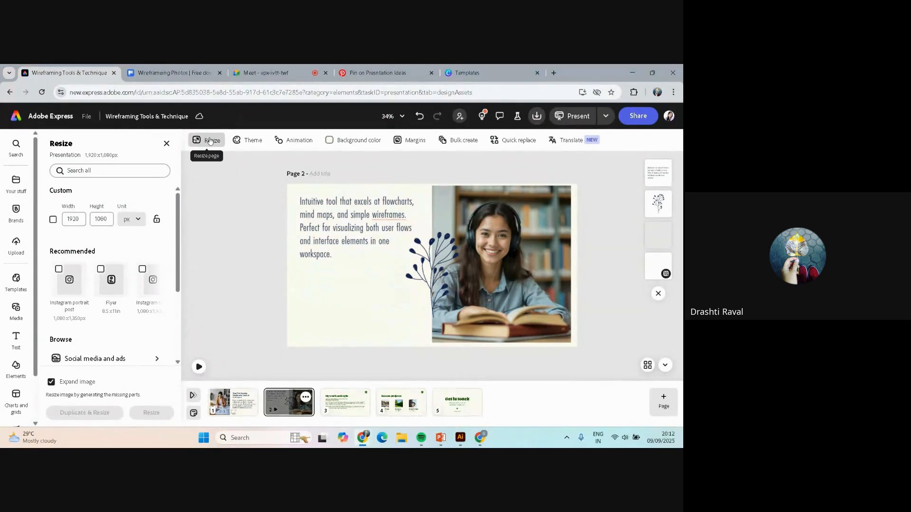
left_click(74, 219)
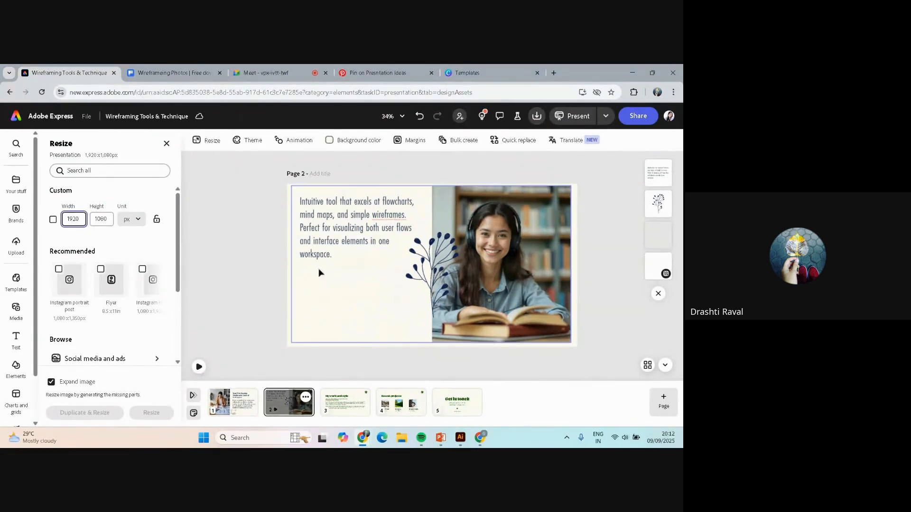
left_click(288, 308)
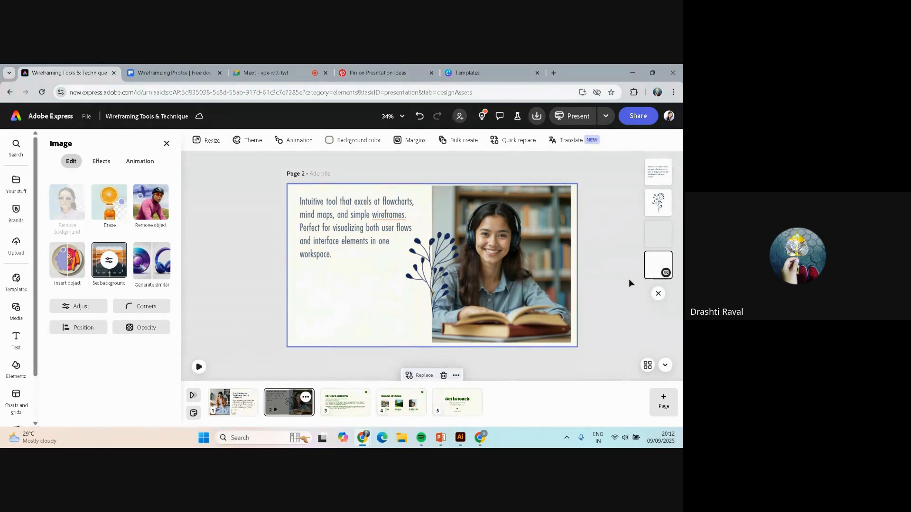
left_click(205, 140)
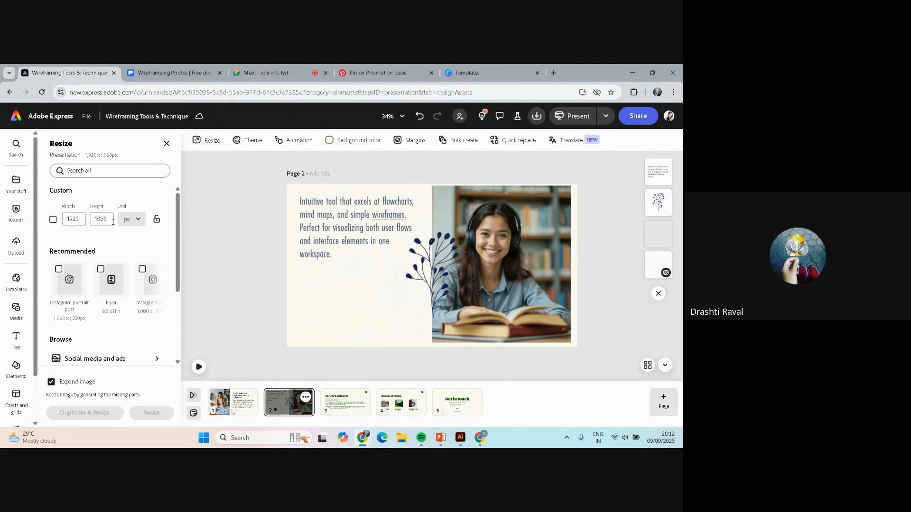
left_click(138, 219)
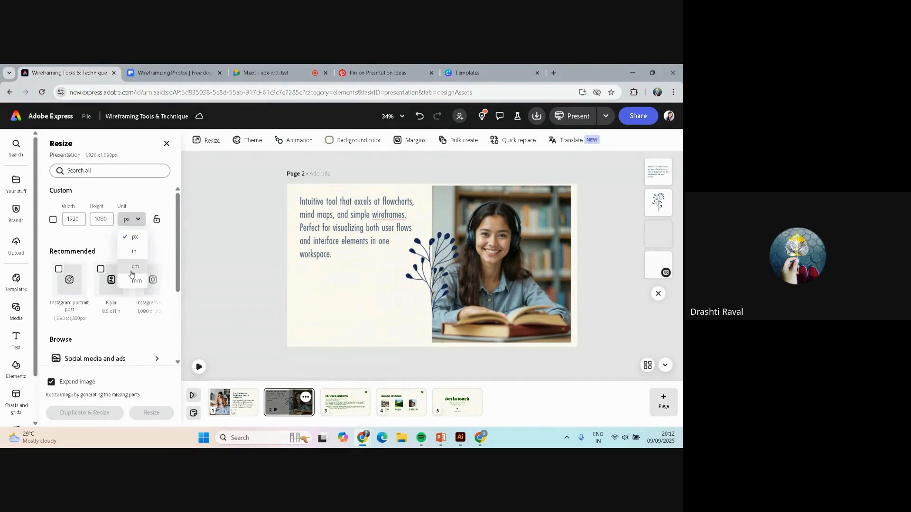
left_click(156, 239)
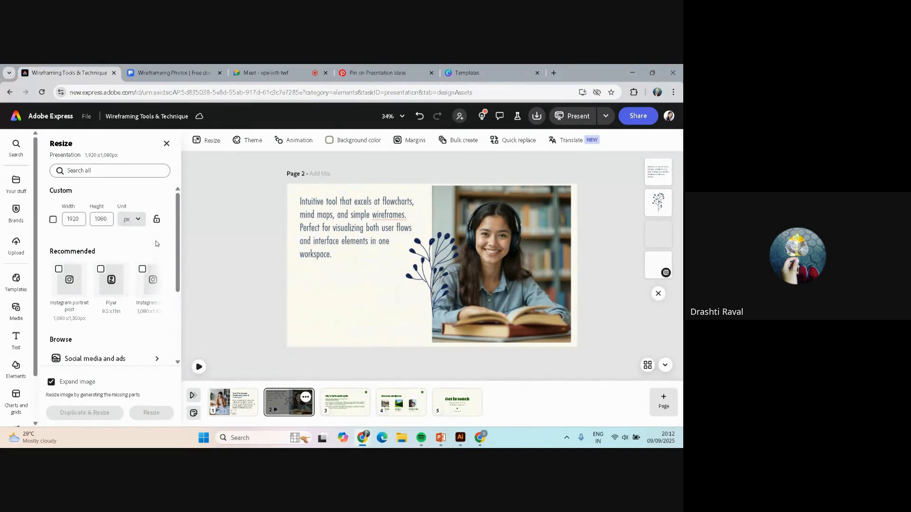
scroll(138, 236, "down", 1)
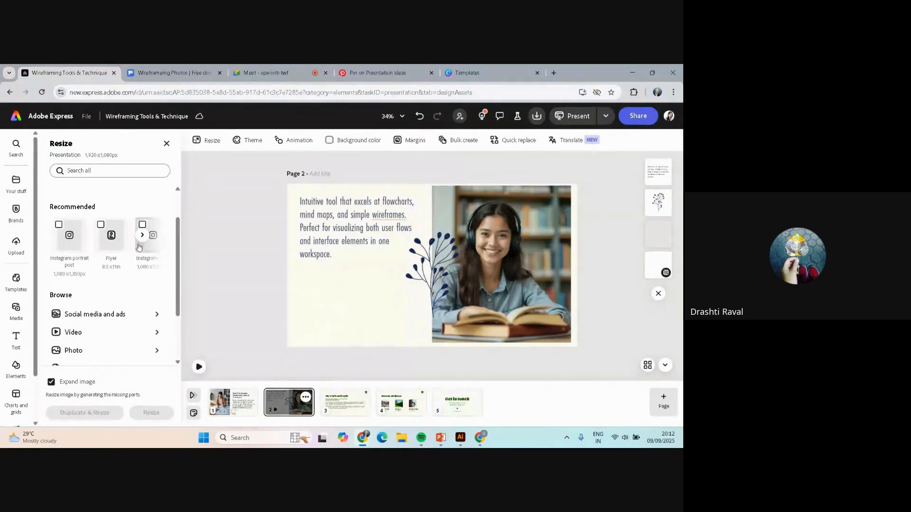
scroll(96, 246, "down", 2)
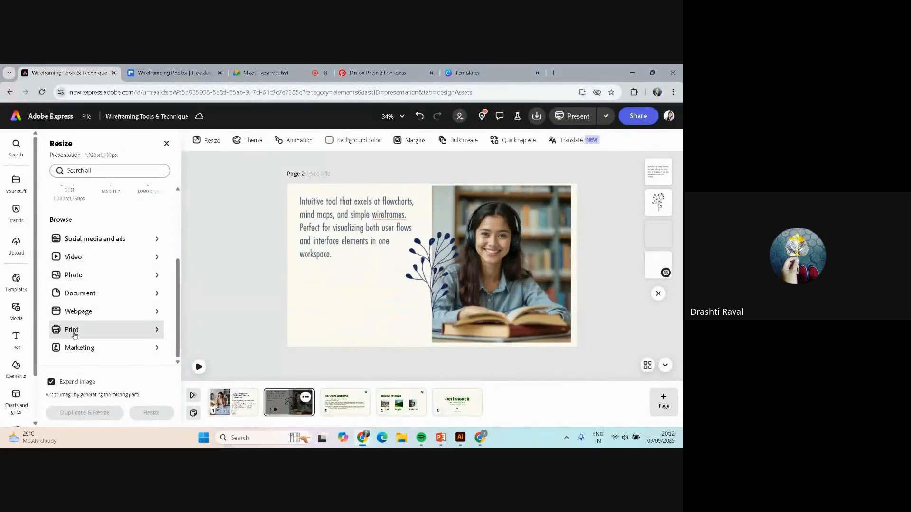
left_click(83, 292)
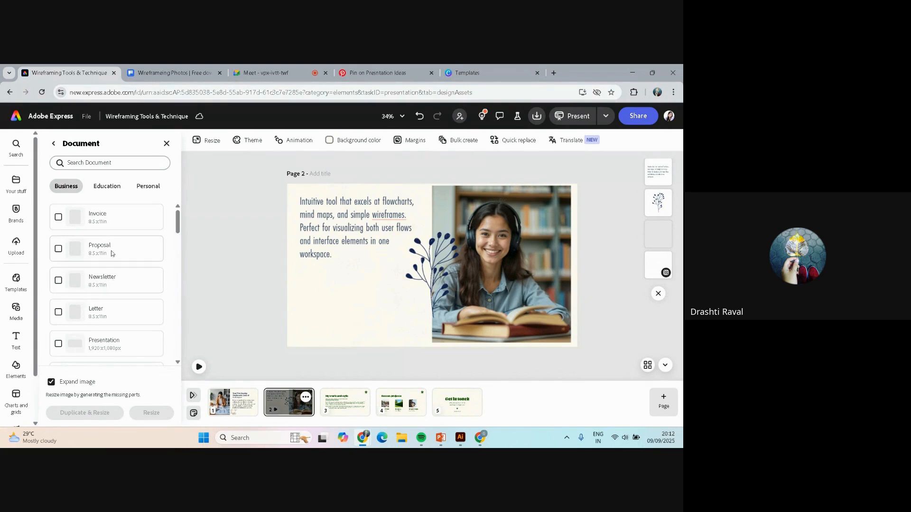
scroll(115, 229, "down", 2)
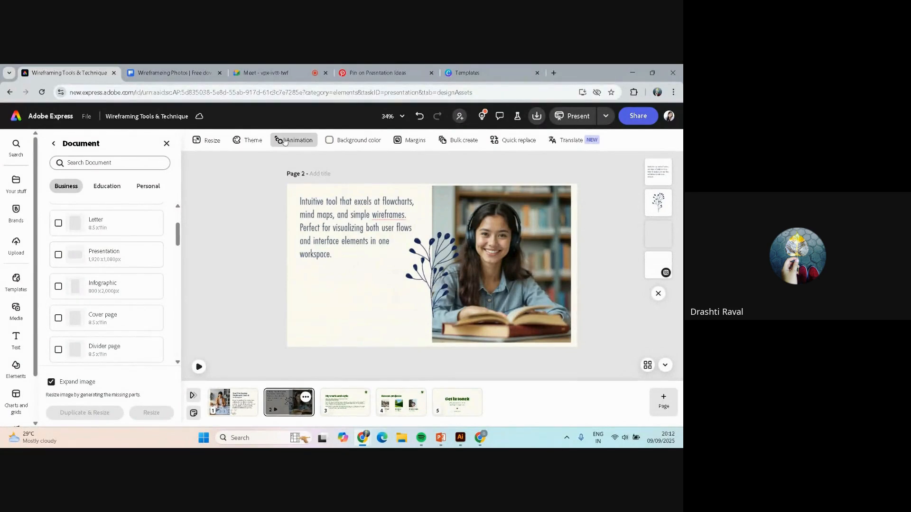
Step: Set page 2's background color to the light grey swatch from the Cremar brand palette
left_click(351, 141)
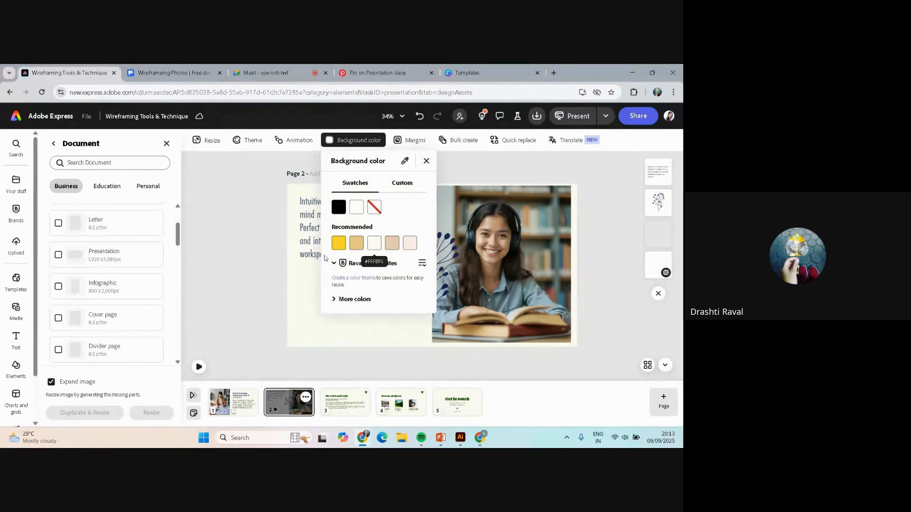
left_click(334, 264)
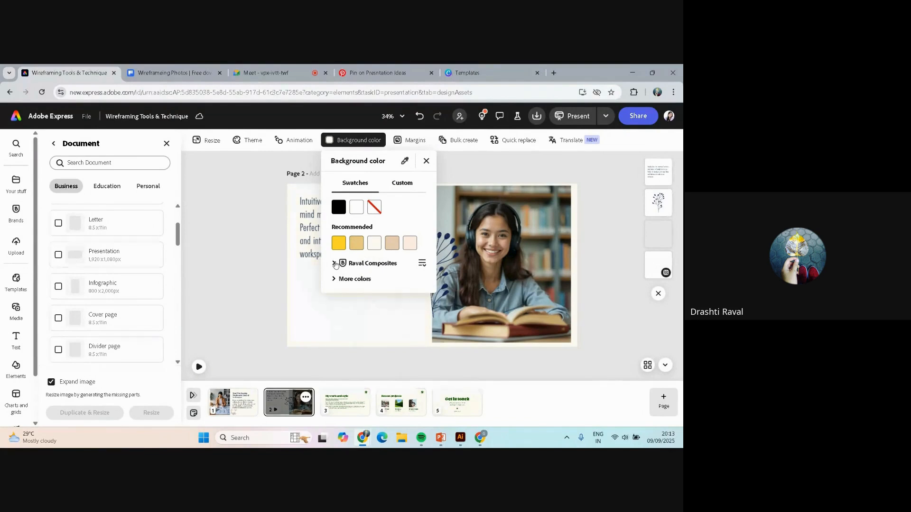
left_click(334, 264)
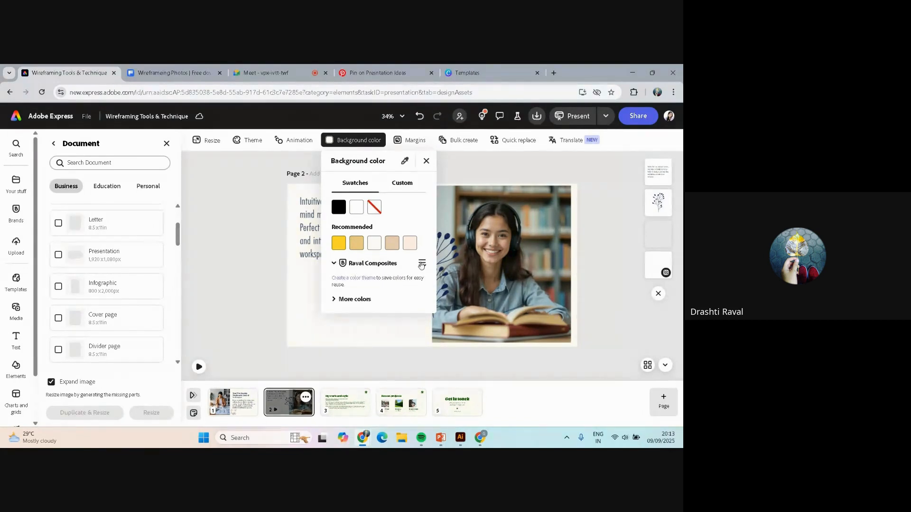
left_click(371, 265)
left_click(371, 266)
left_click(421, 264)
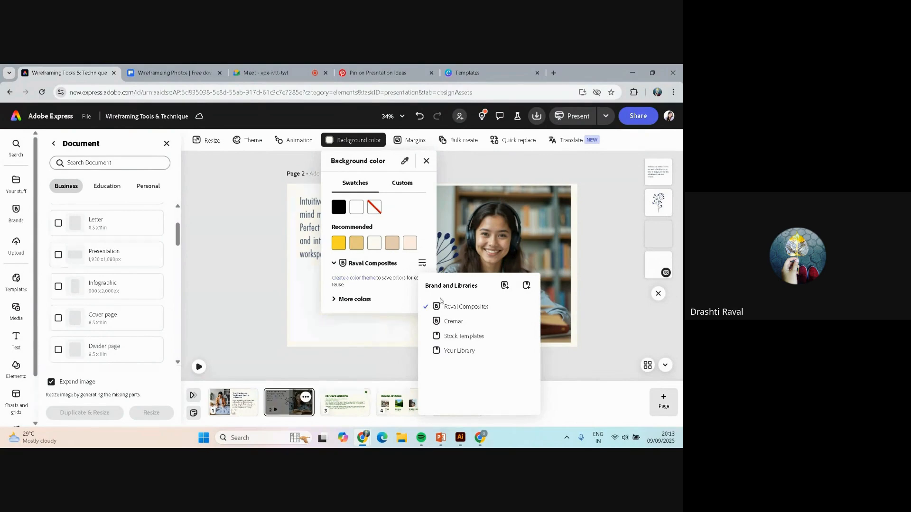
left_click(453, 322)
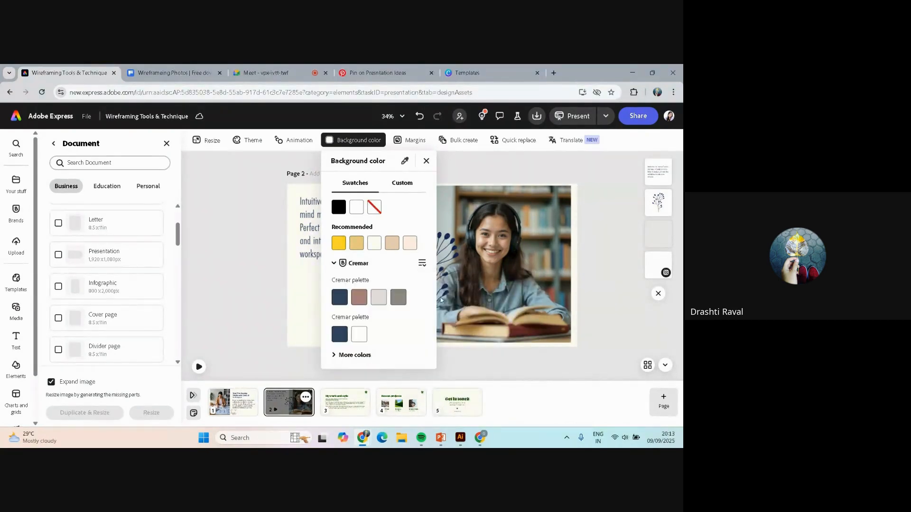
left_click(379, 298)
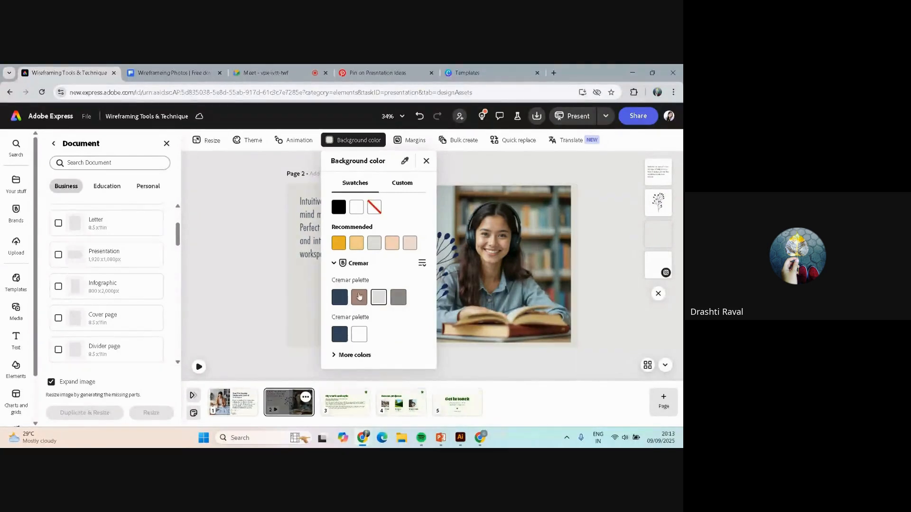
left_click(237, 256)
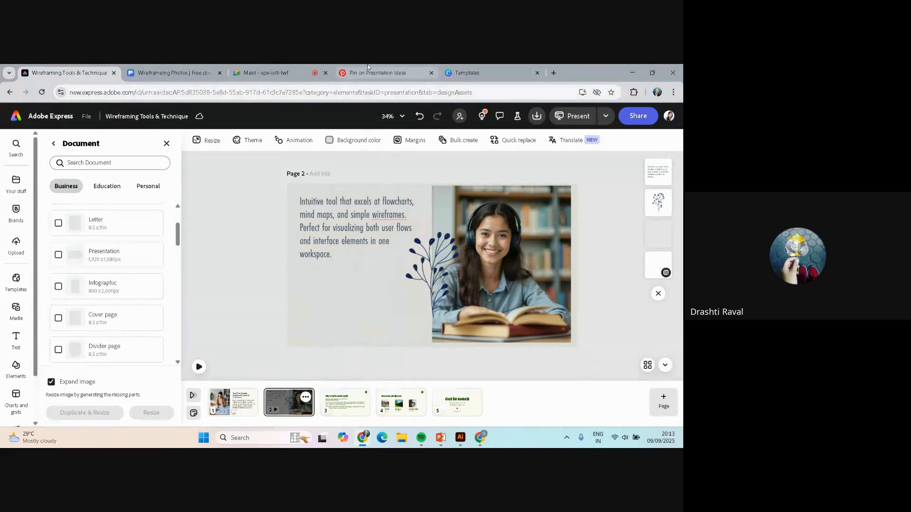
Step: Switch to the Google Meet call and stop presenting the screen
left_click(289, 67)
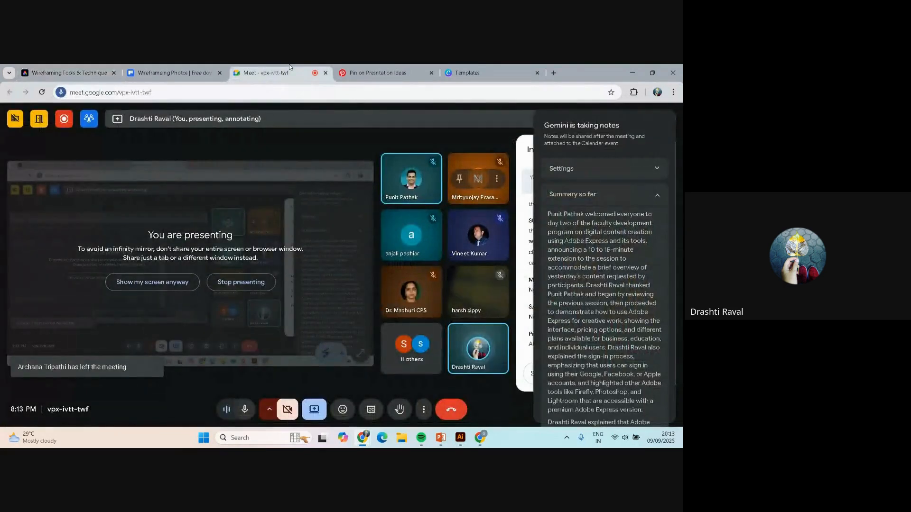
left_click(236, 283)
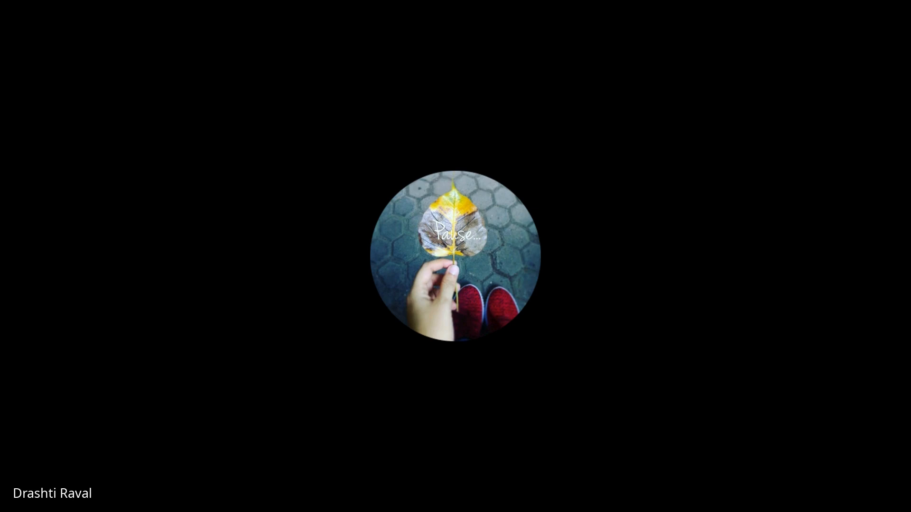